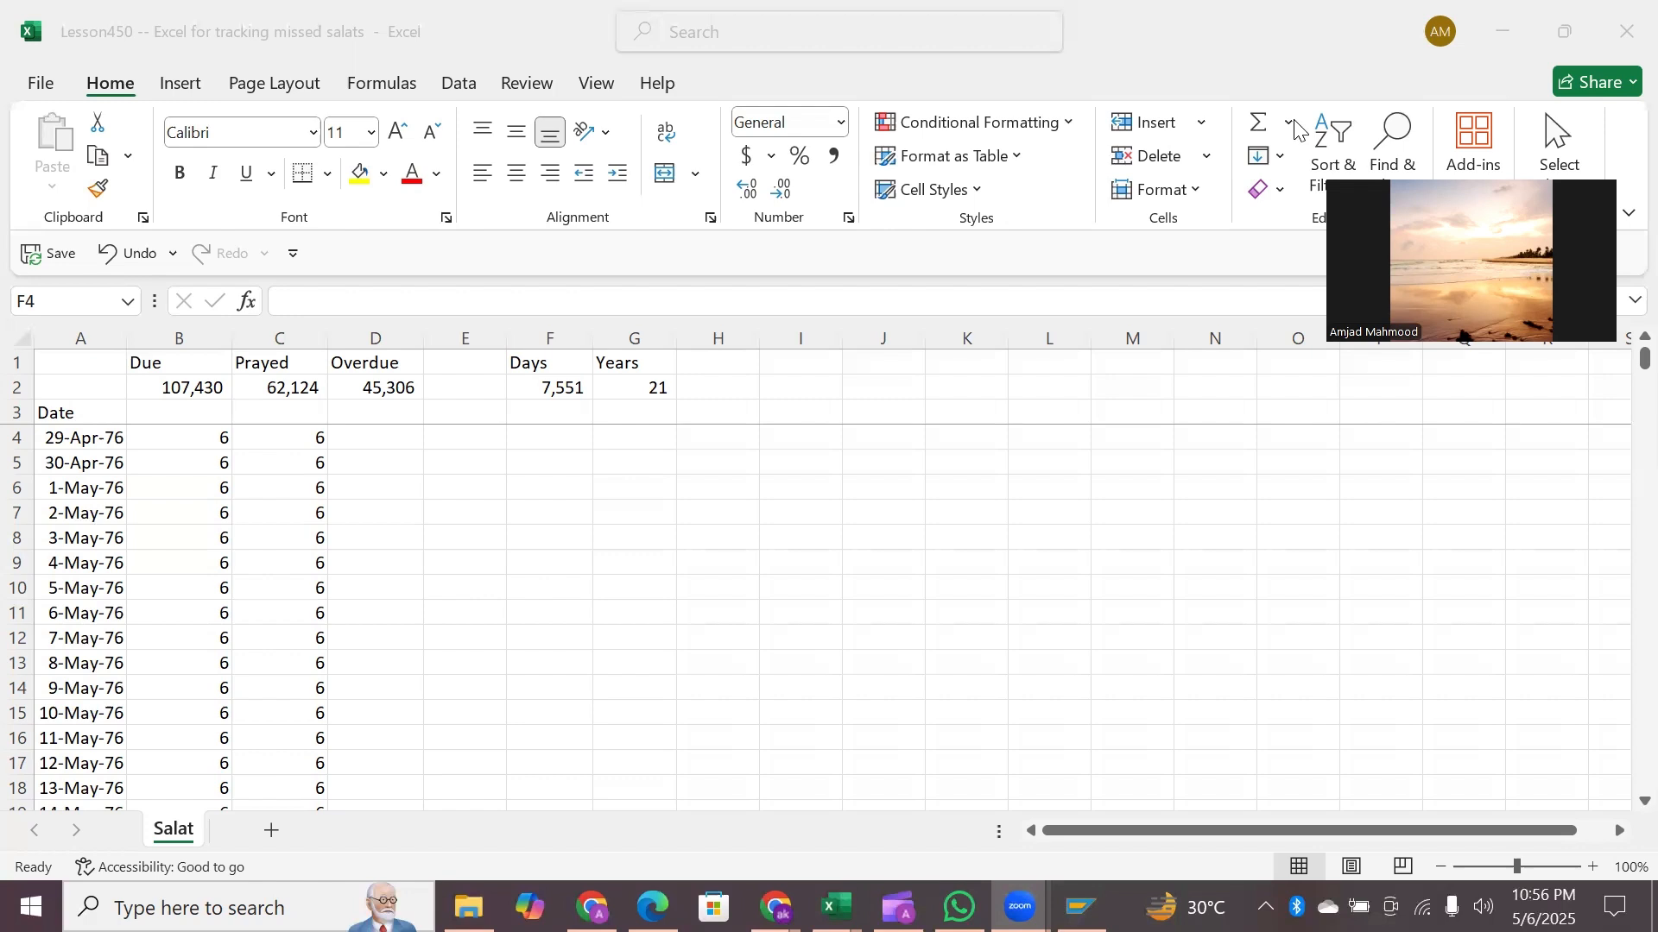
Go to the end of the Date column and examine the rows for 6-May-25 and 7-May-25.
click(82, 560)
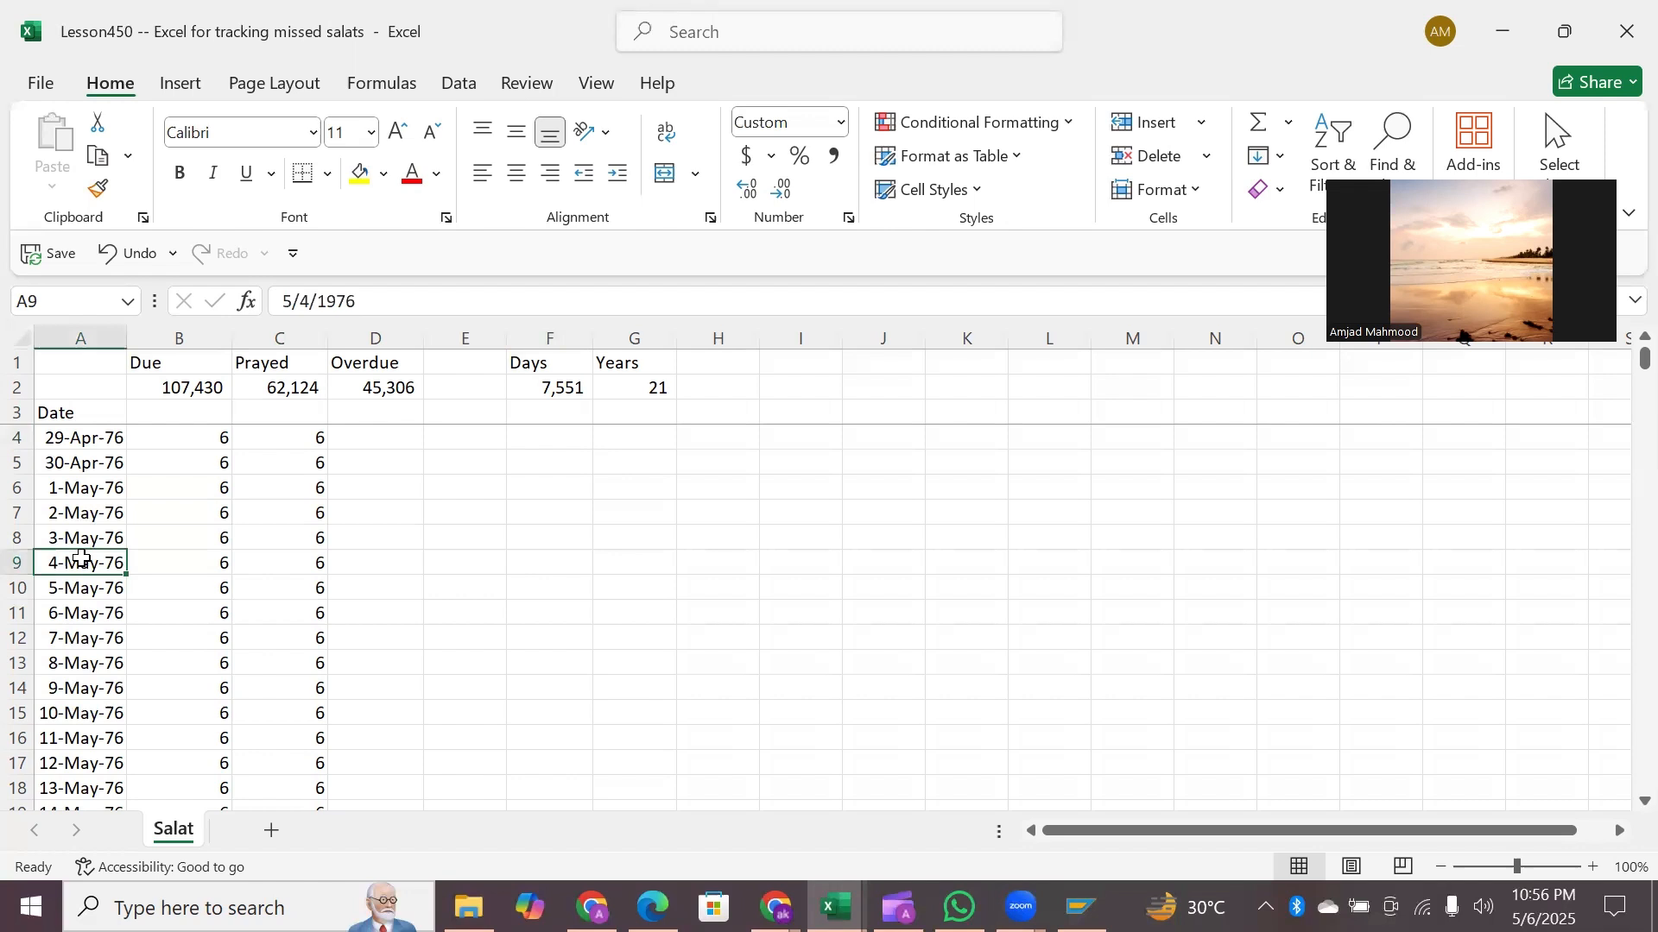
key(ctrl+Down)
key(Down)
key(Down)
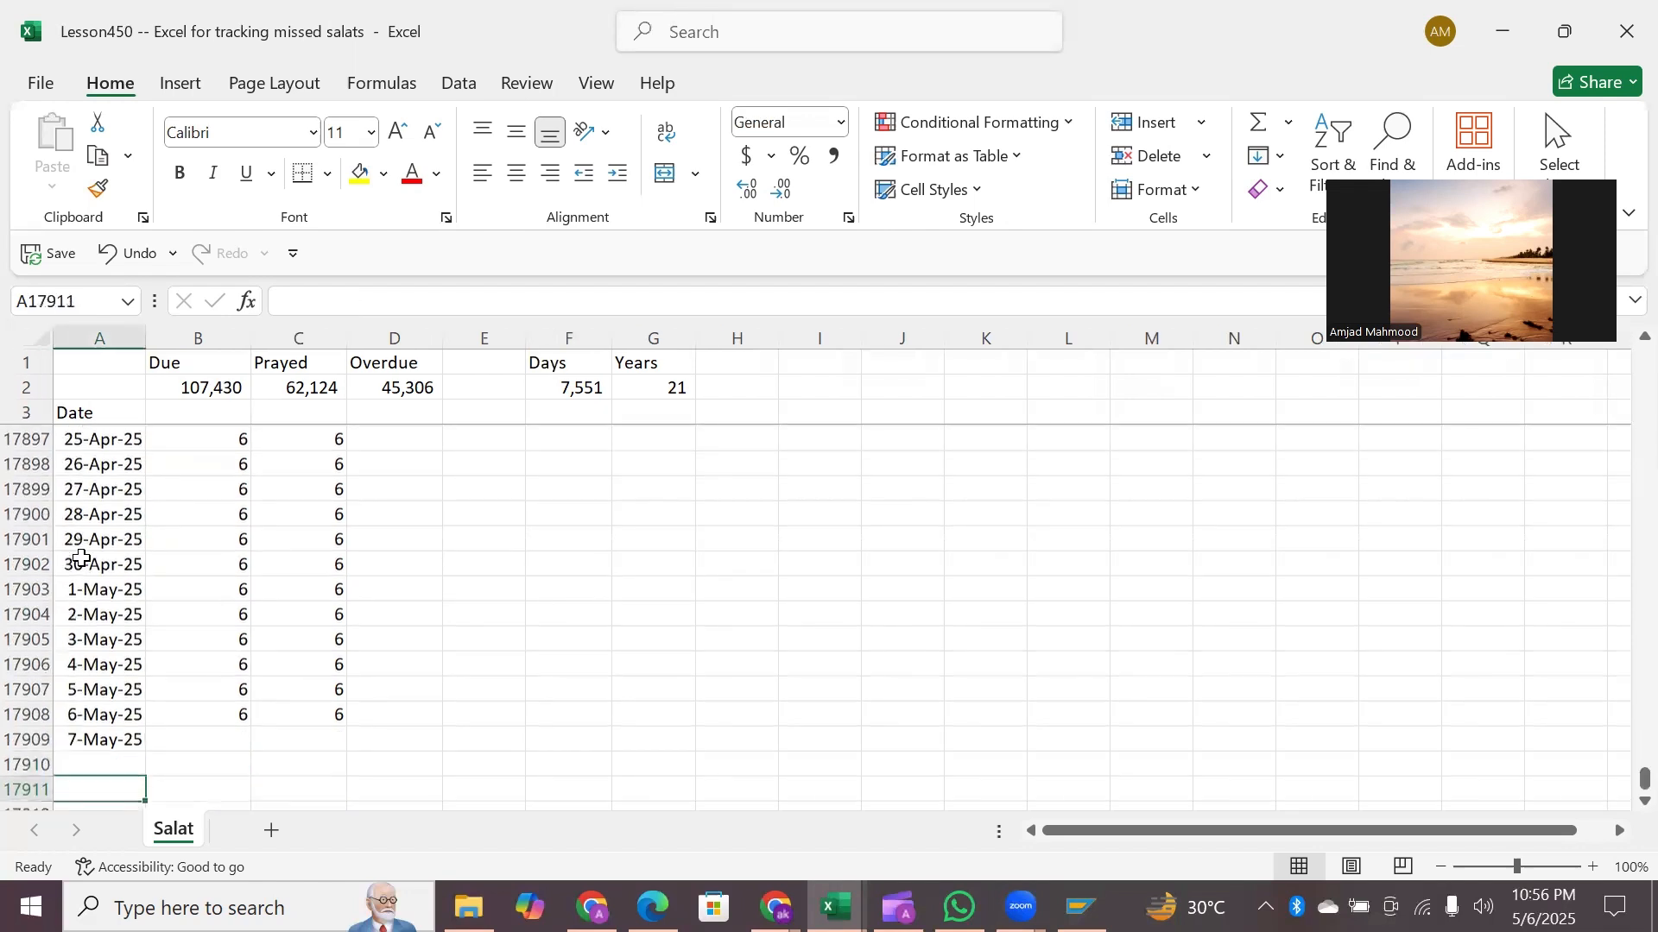
key(Up)
key(Up)
key(Up)
key(Right)
key(Left)
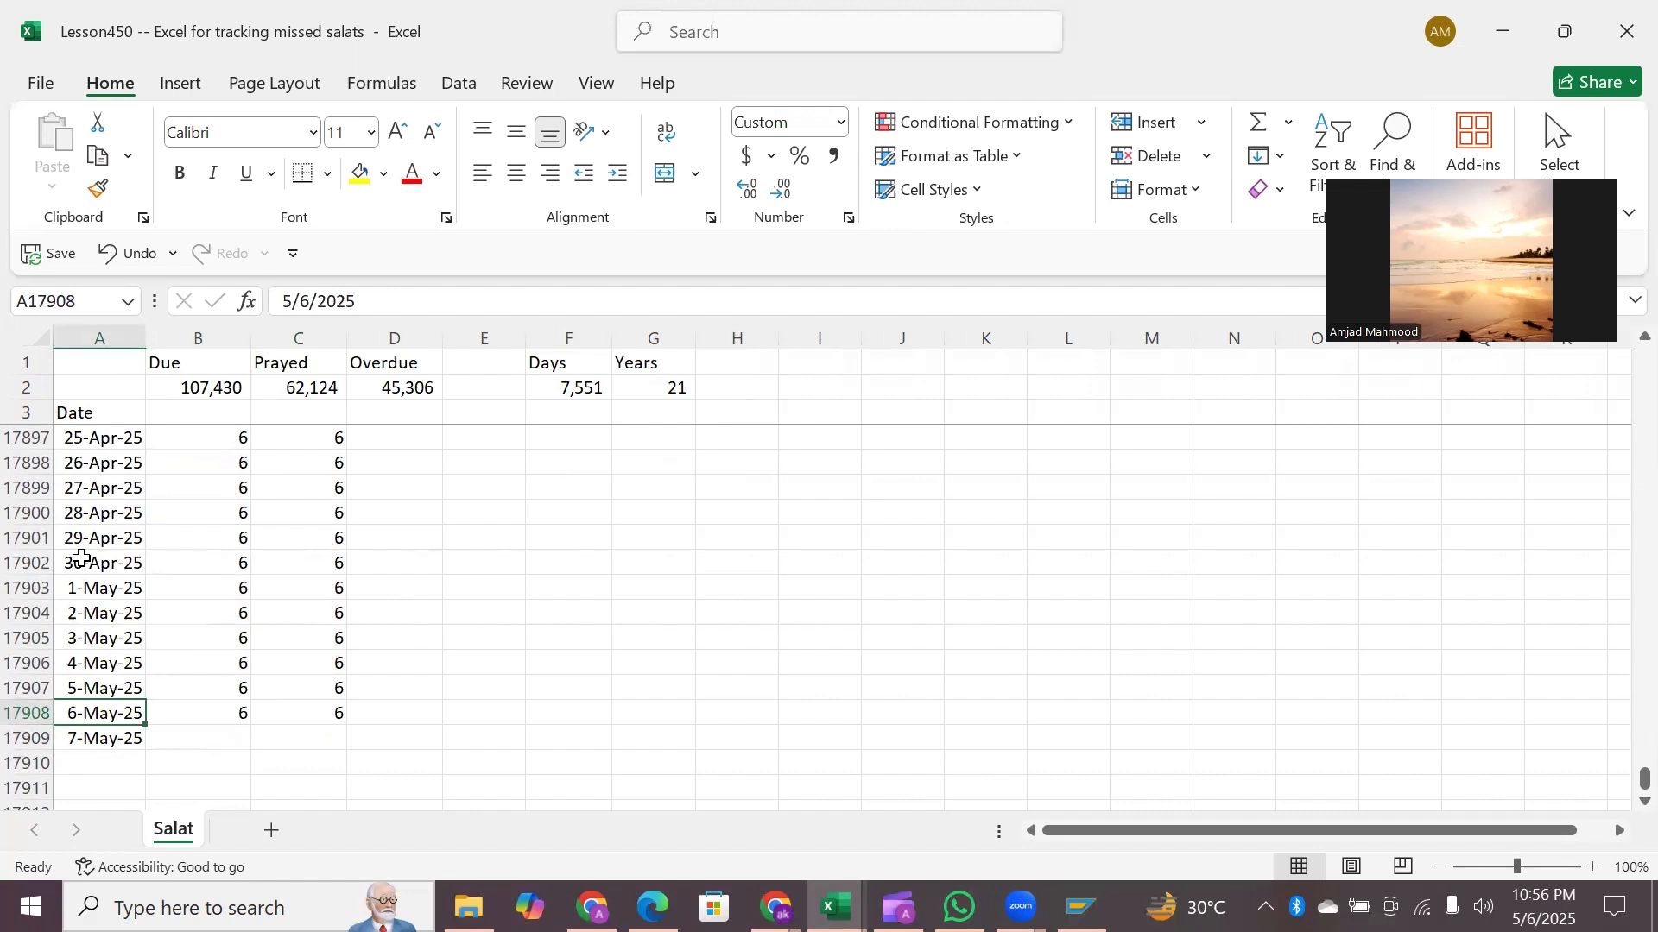
key(Down)
key(Right)
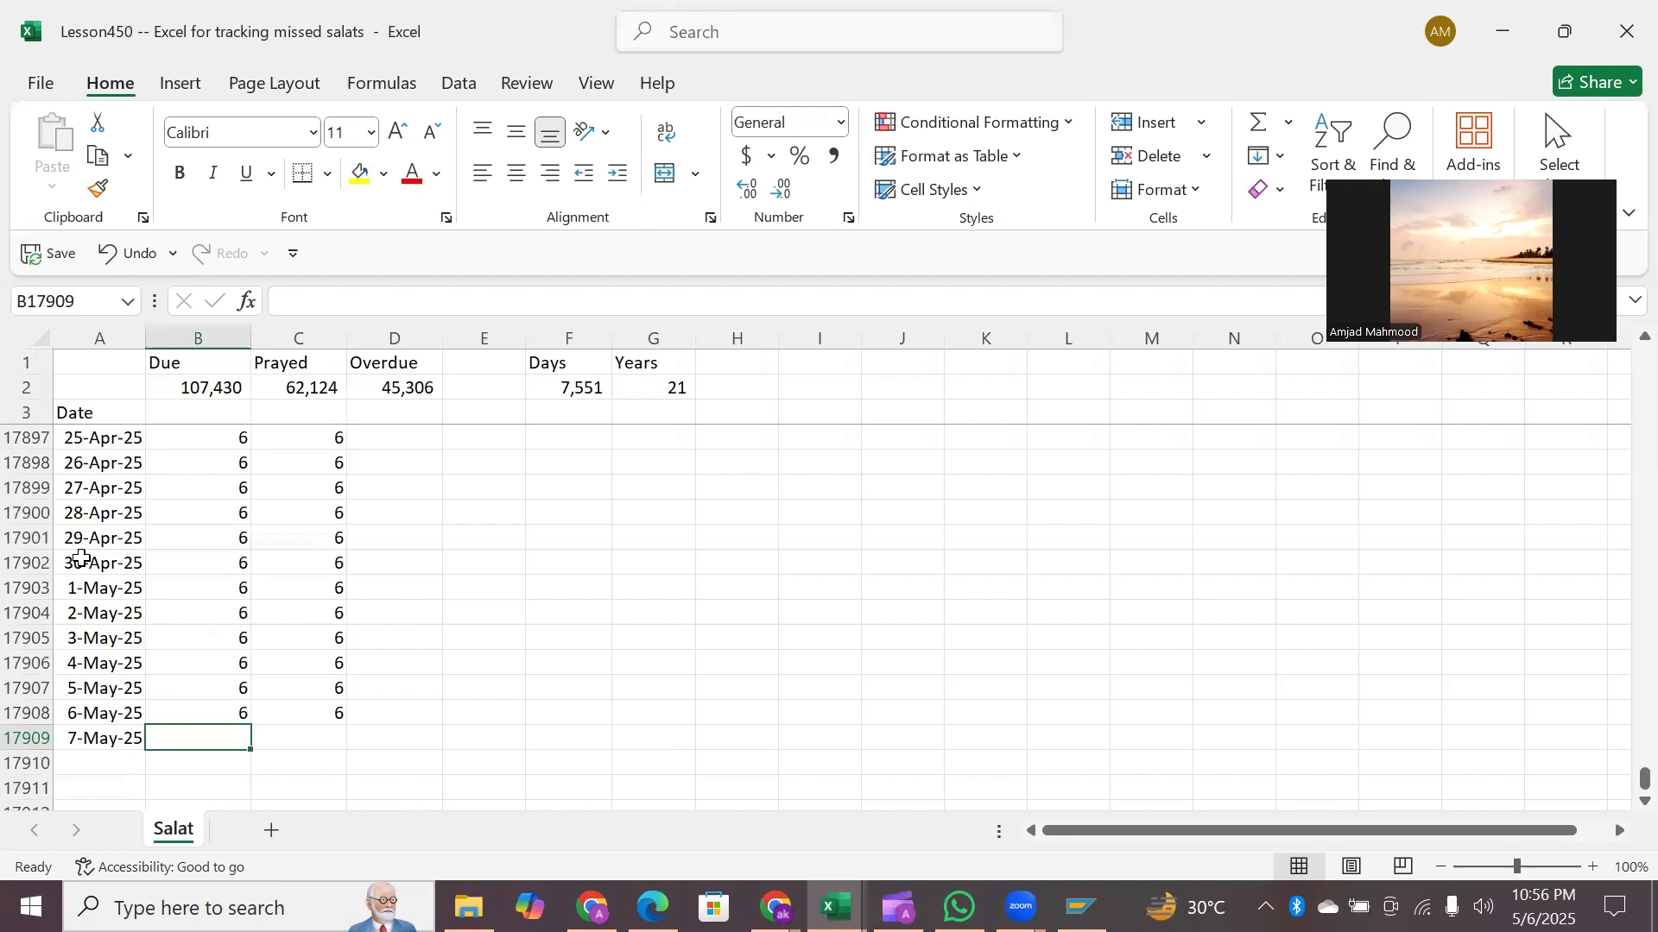
Examine the Due and Prayed entries in the rows from 4-May-25 to 7-May-25.
key(Up)
key(Right)
key(Right)
key(Left)
key(Left)
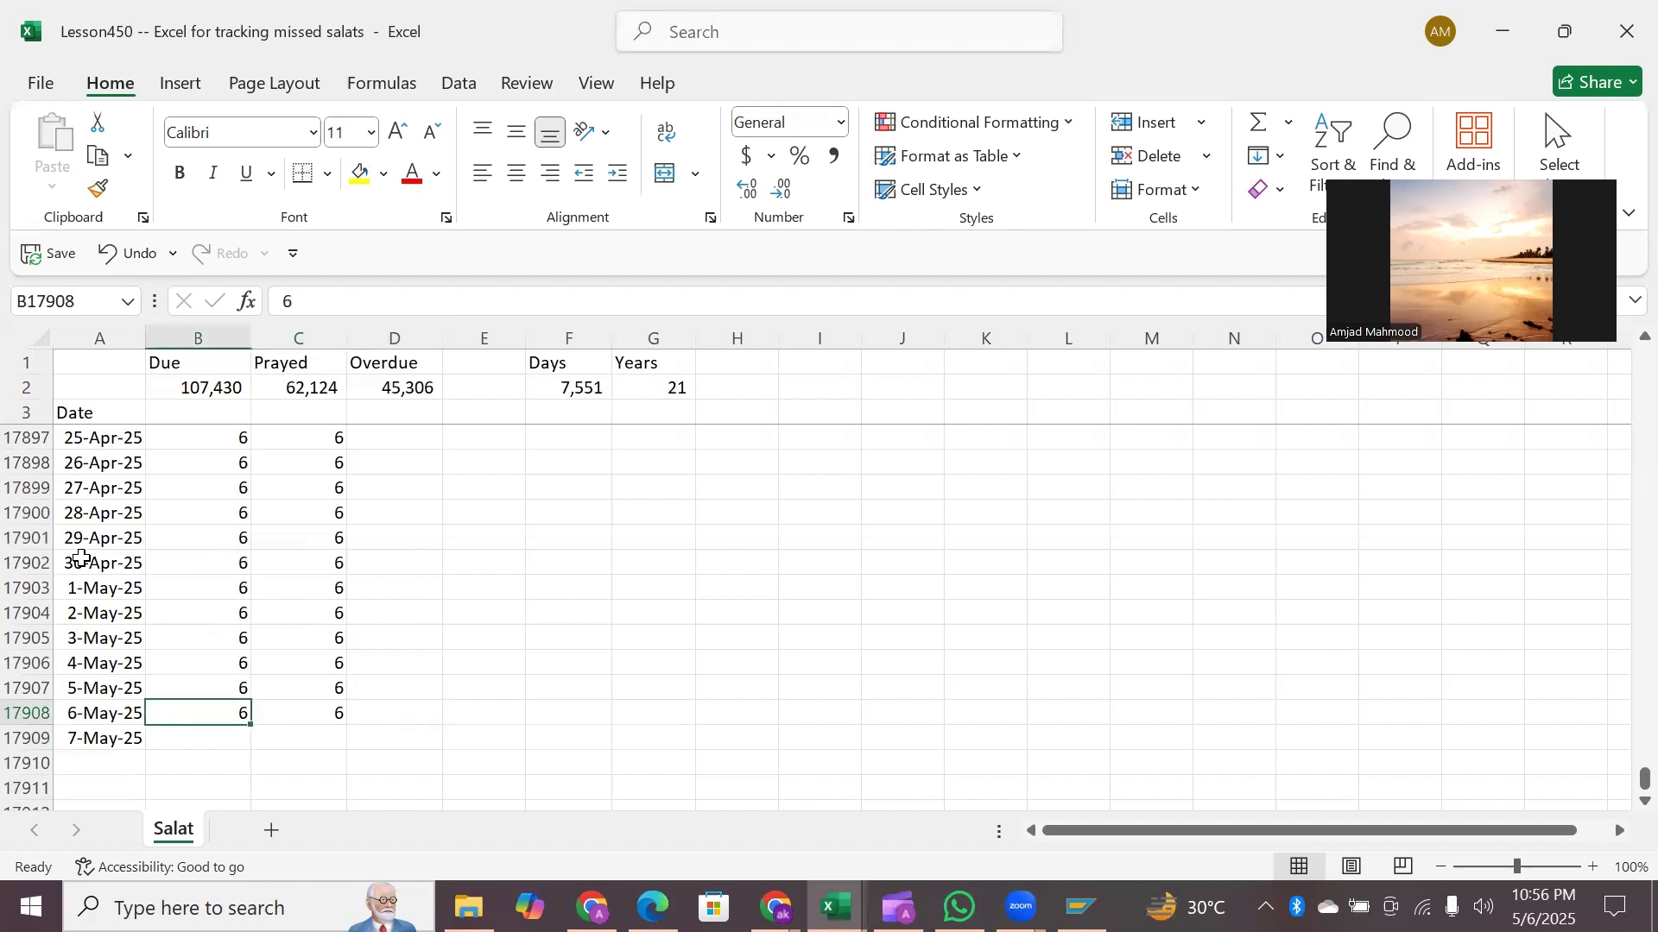
key(Down)
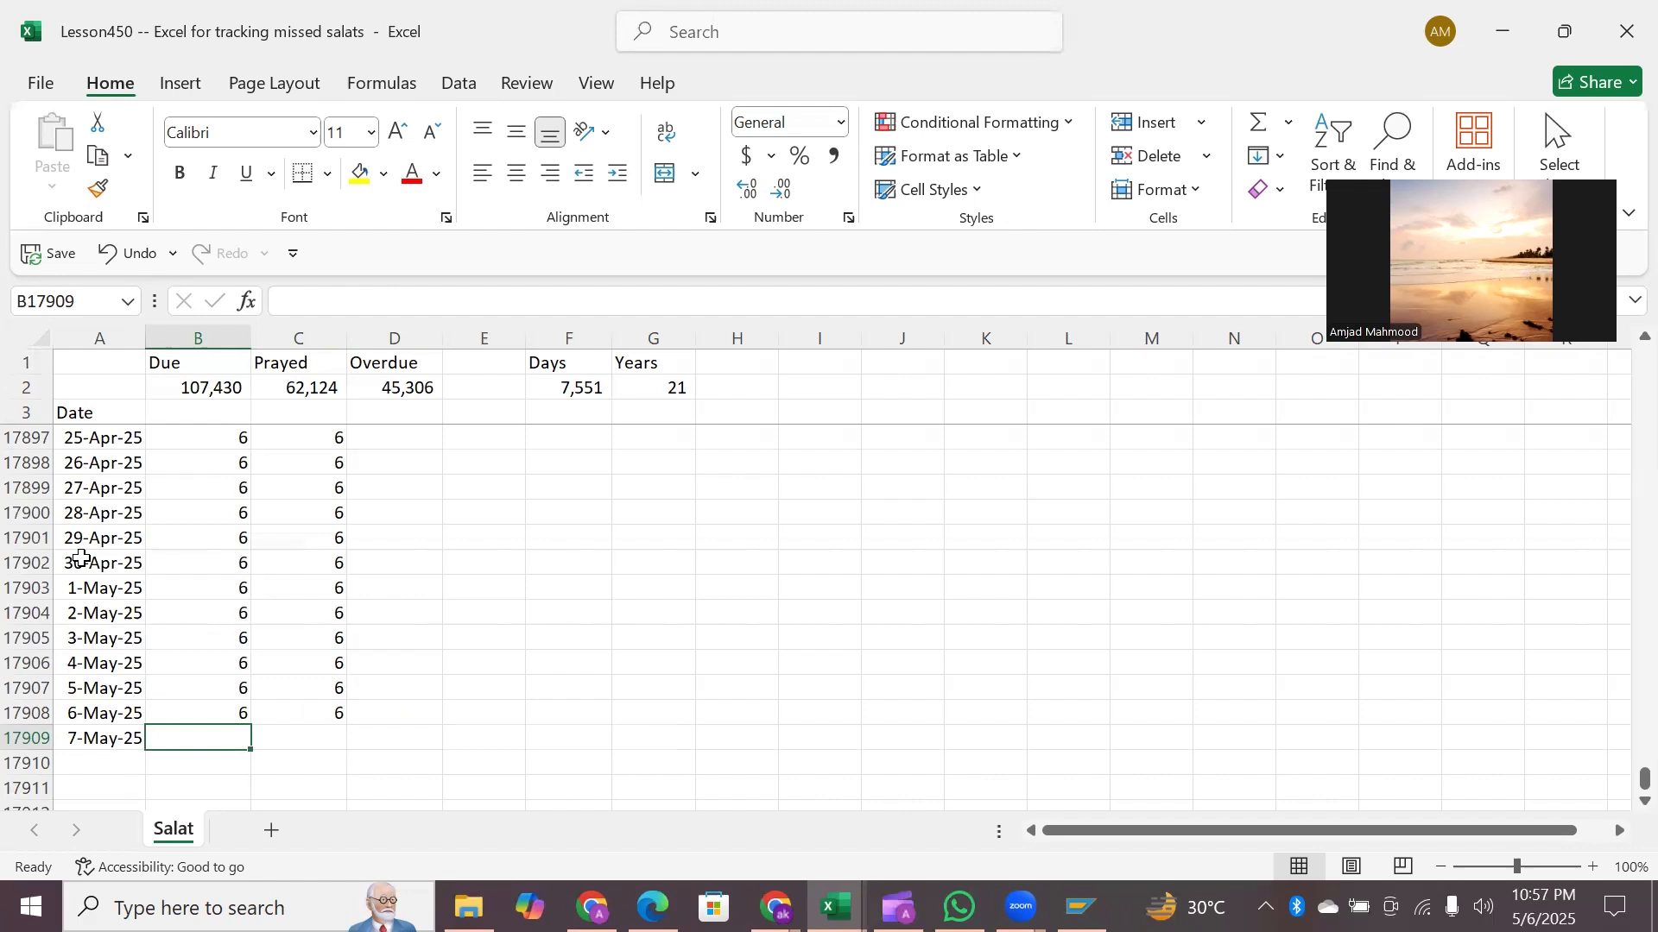
key(Right)
key(Left)
key(Up)
key(Up)
key(Up)
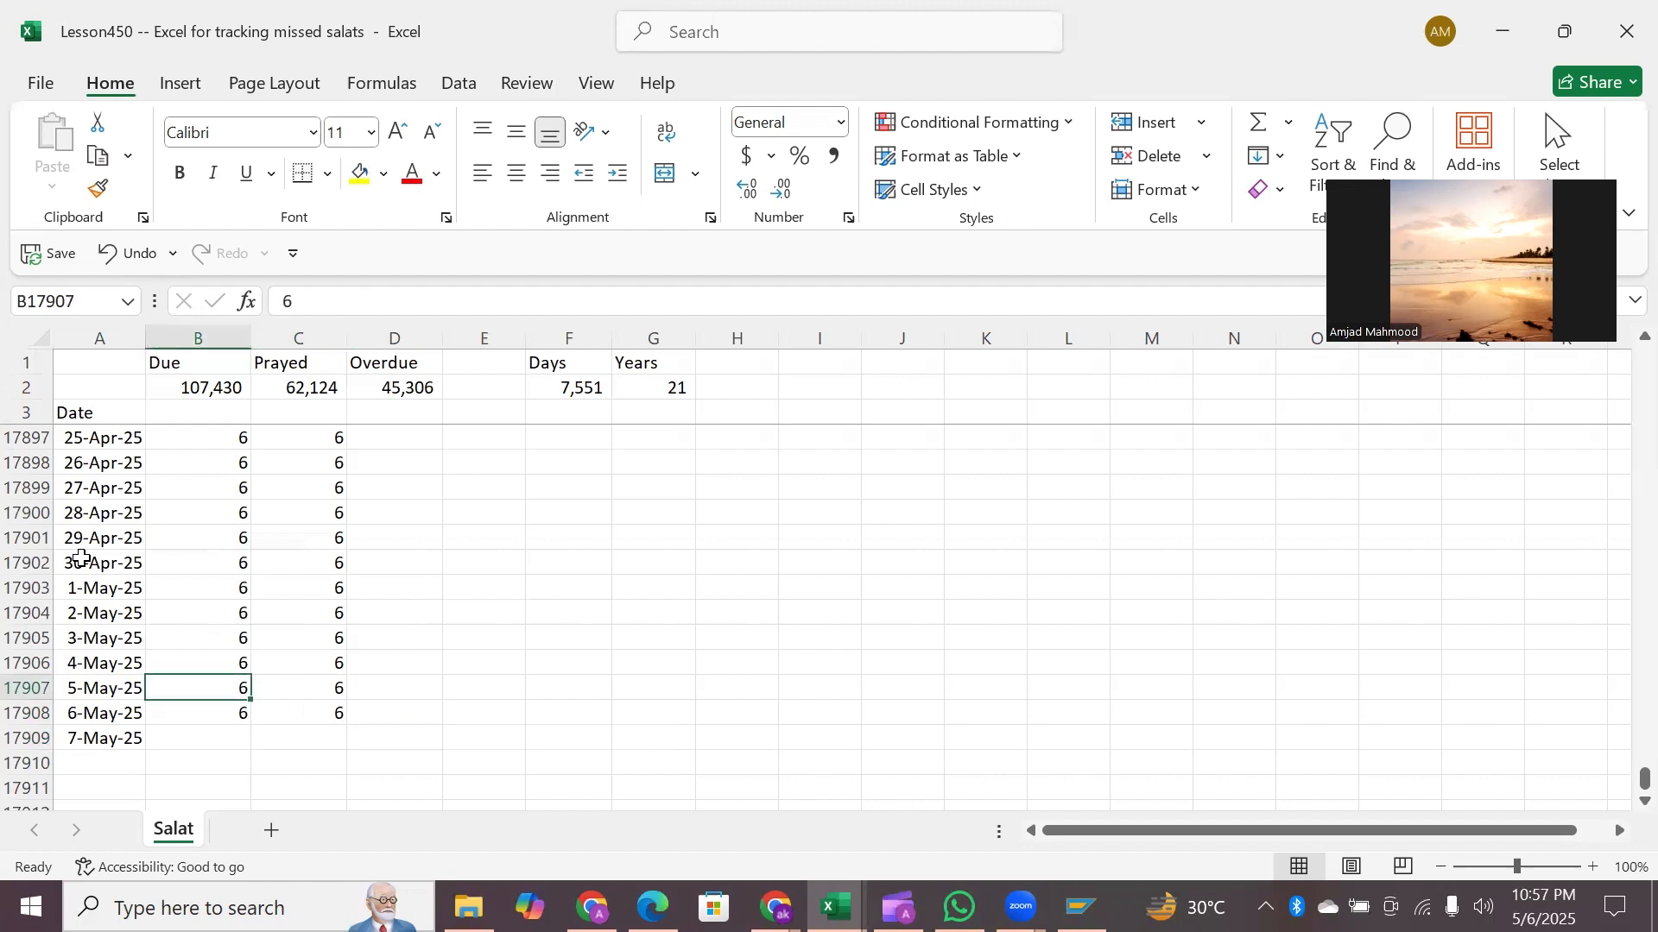
key(Down)
key(Down)
key(Down)
key(Up)
key(Down)
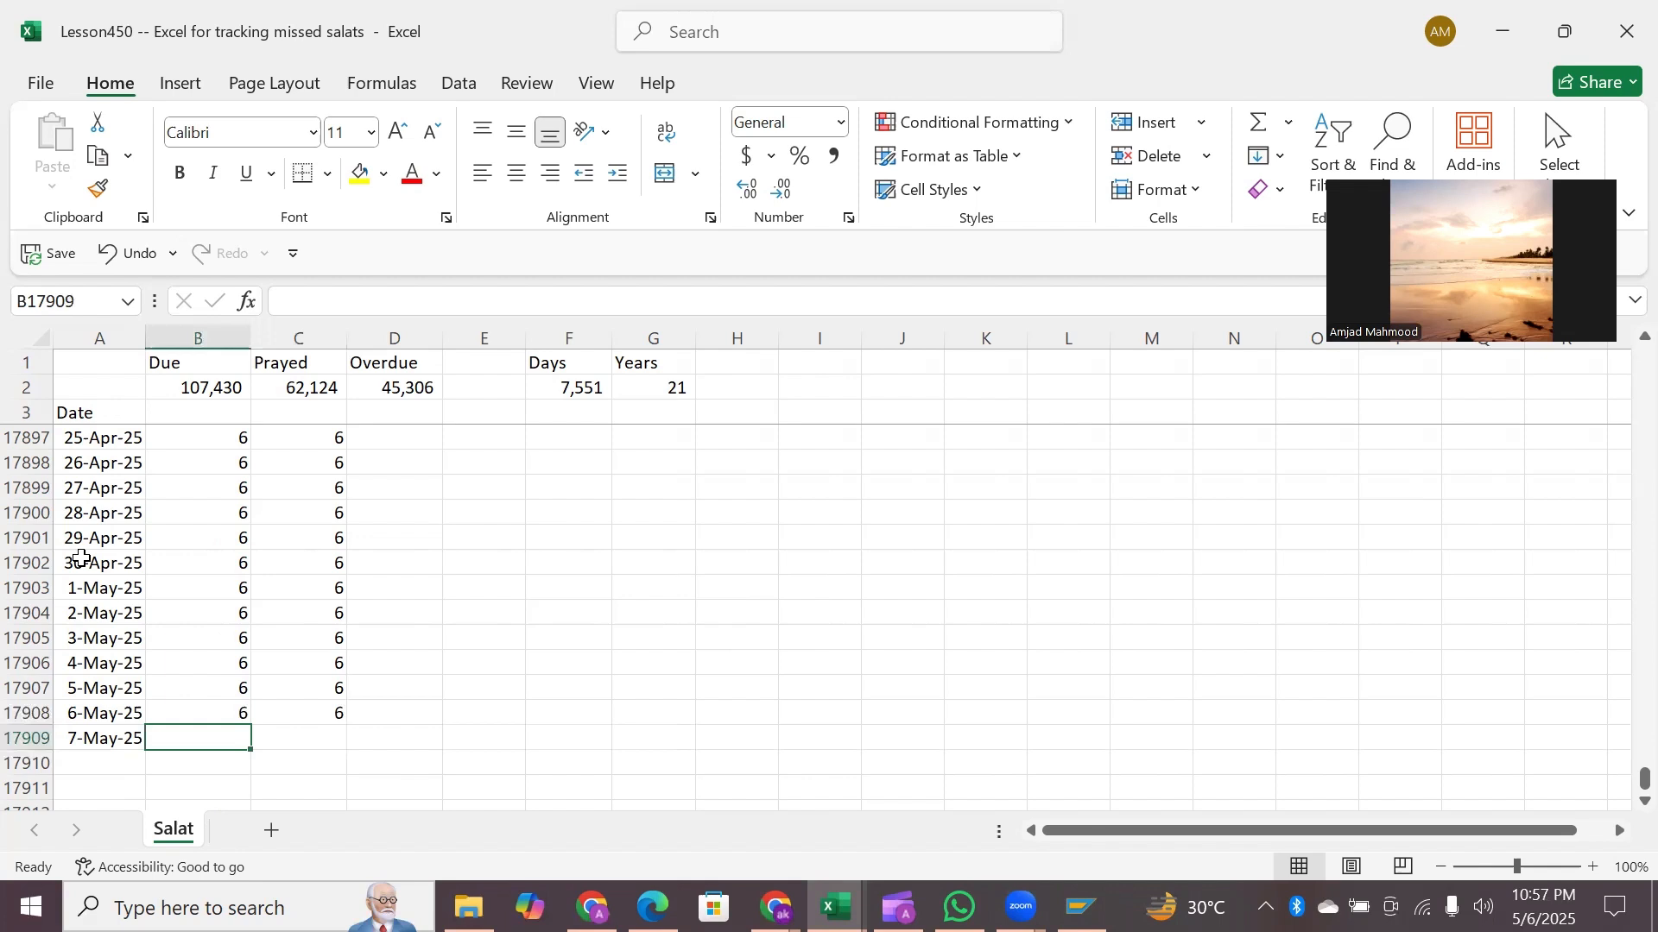
key(Up)
key(Up)
key(Up)
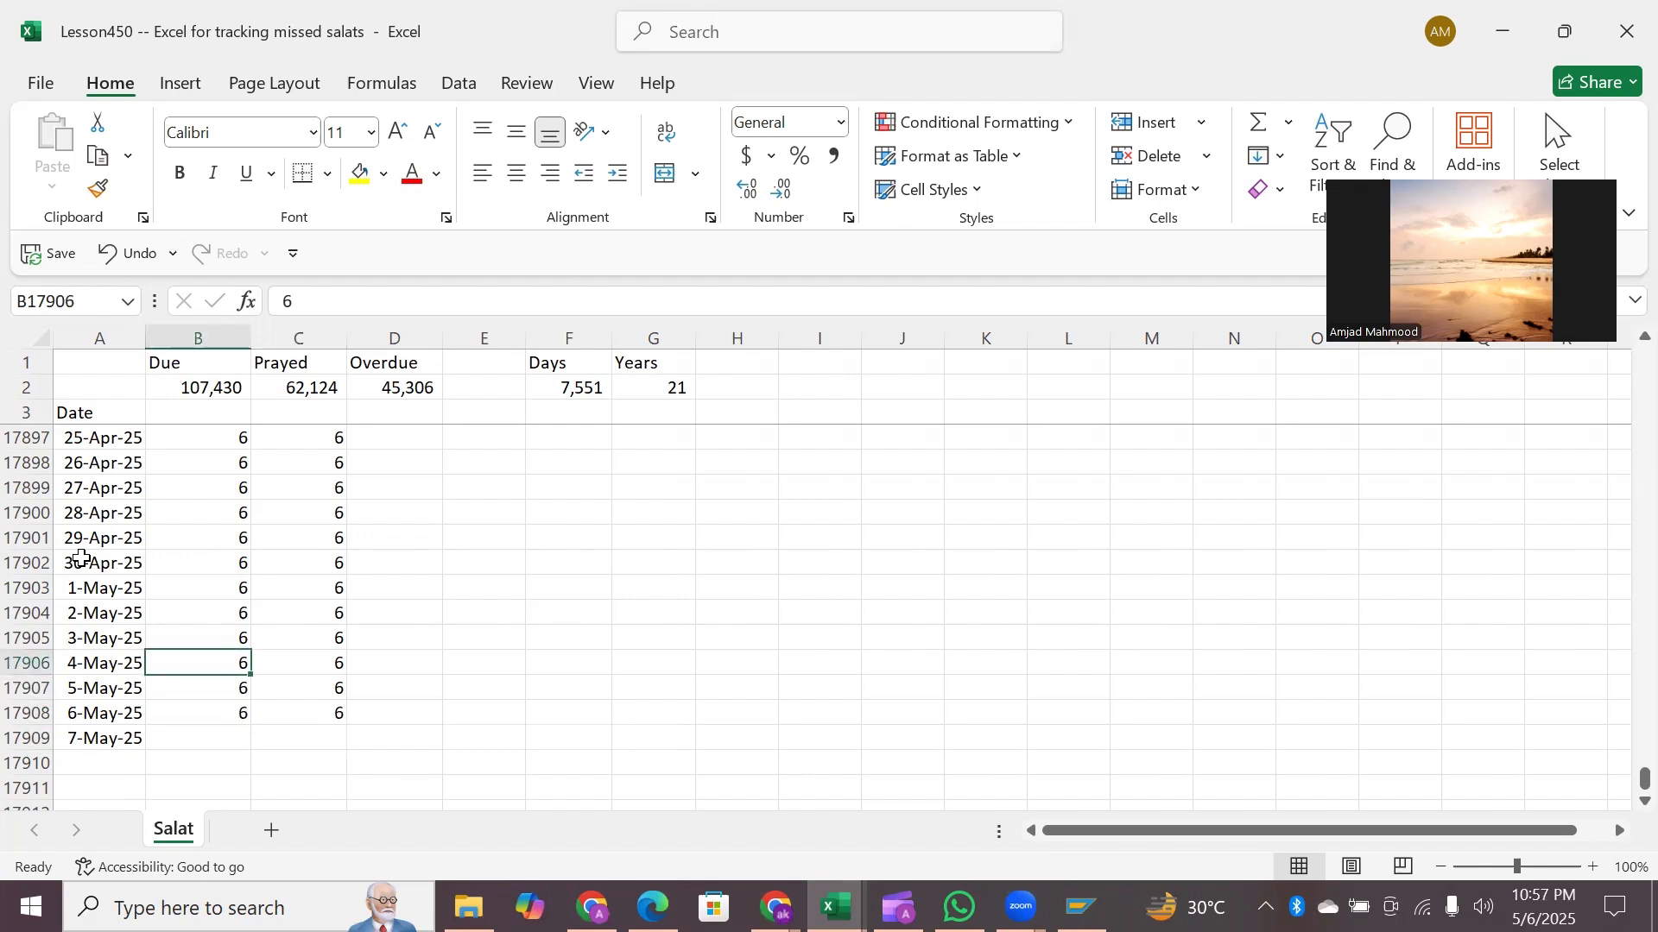
Return to the top of the Due column and examine its header, total and first daily entries.
key(ctrl+Up)
key(Up)
key(Up)
key(Down)
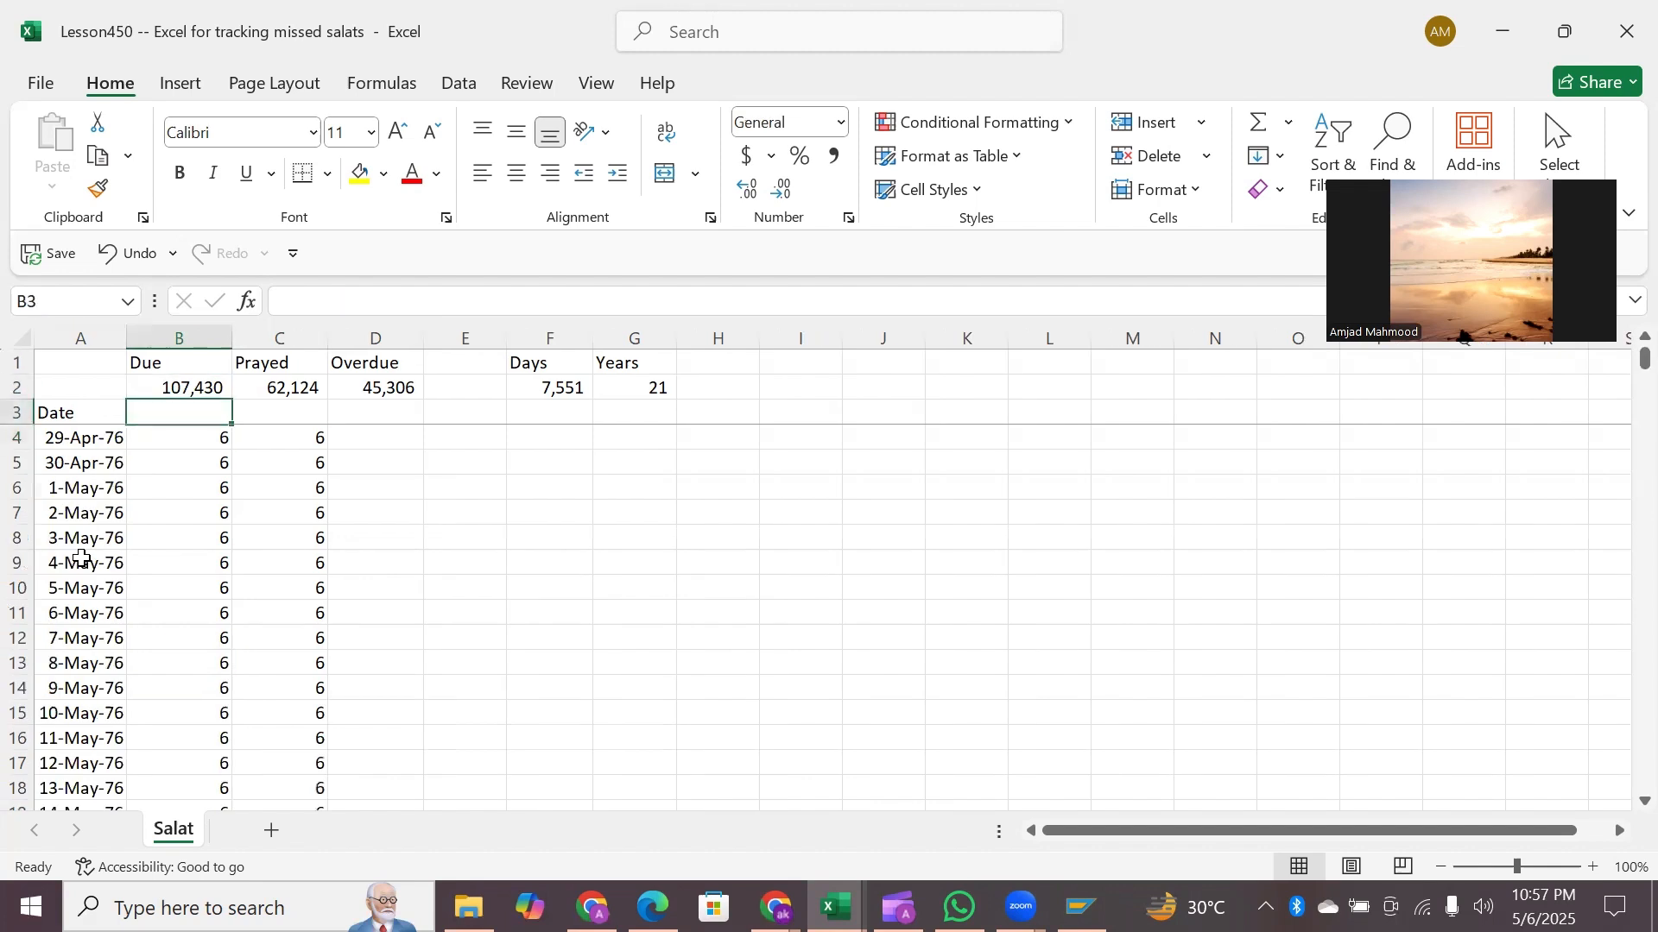
key(Down)
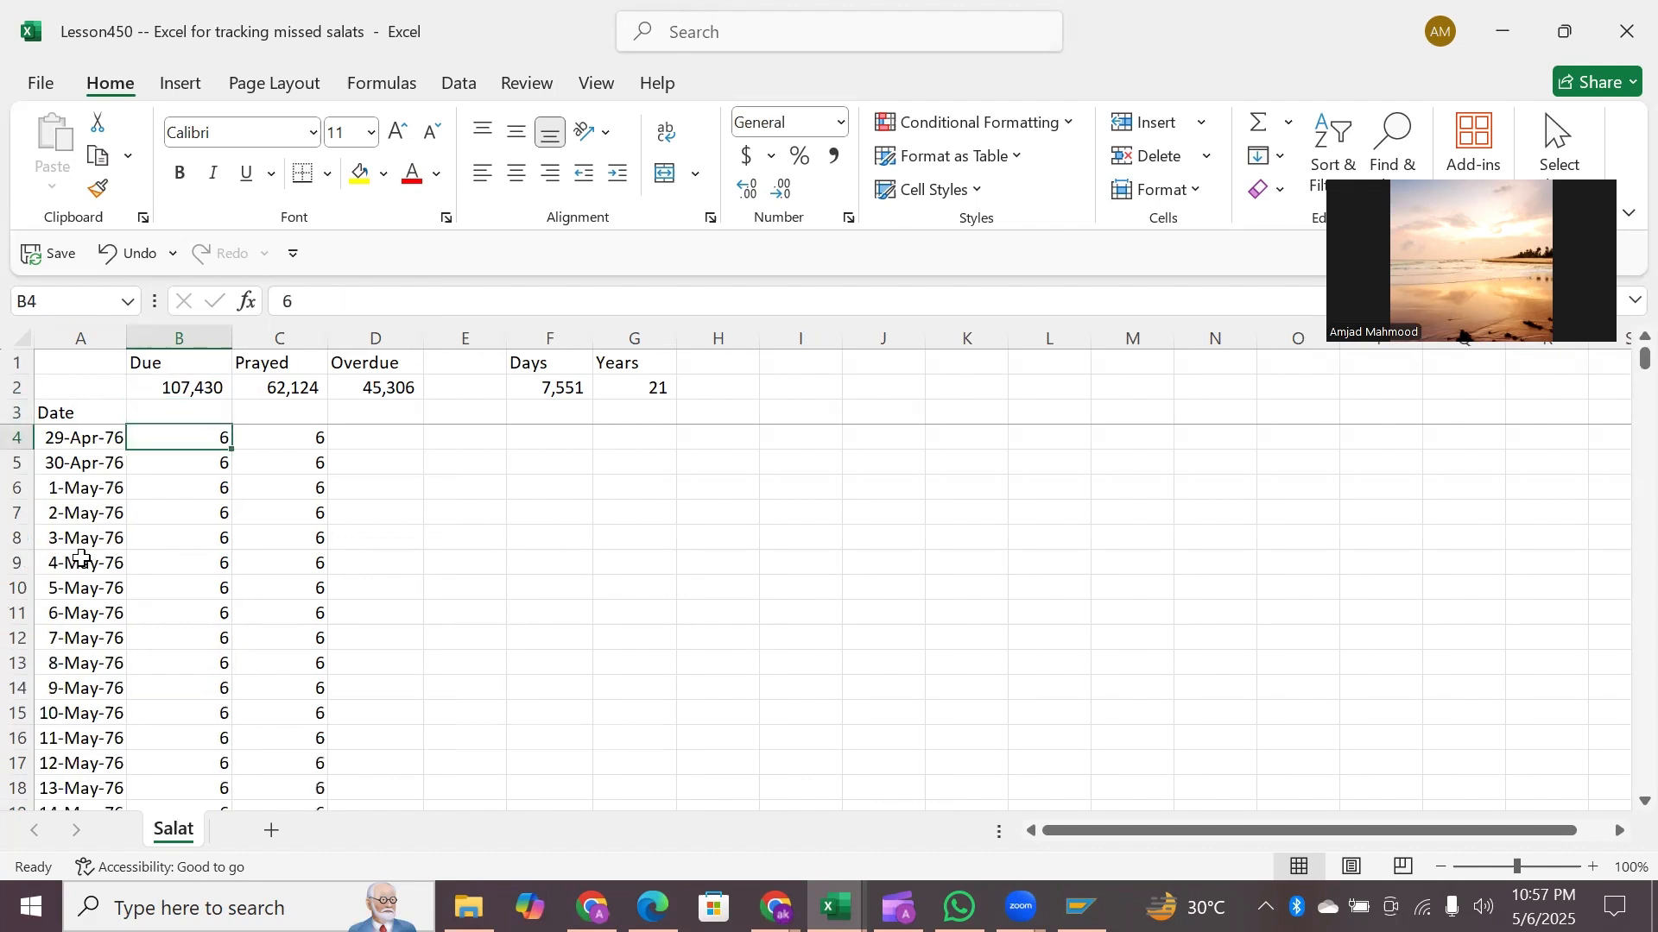
key(Up)
key(Up)
key(Up)
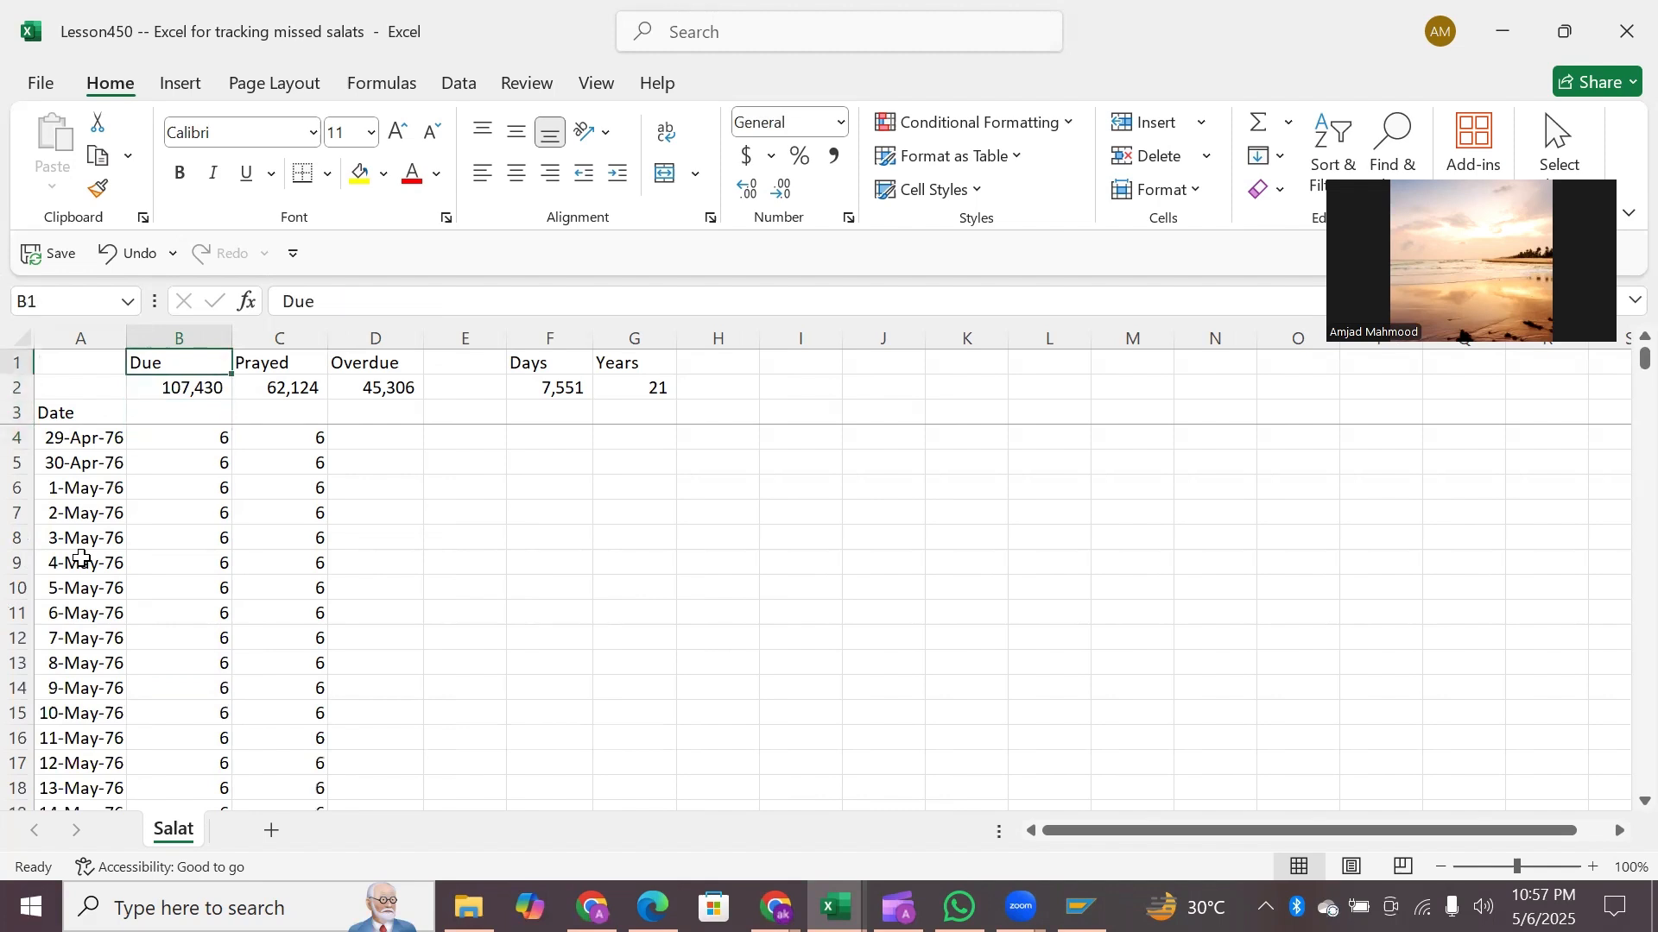
key(Down)
key(Down)
key(Down)
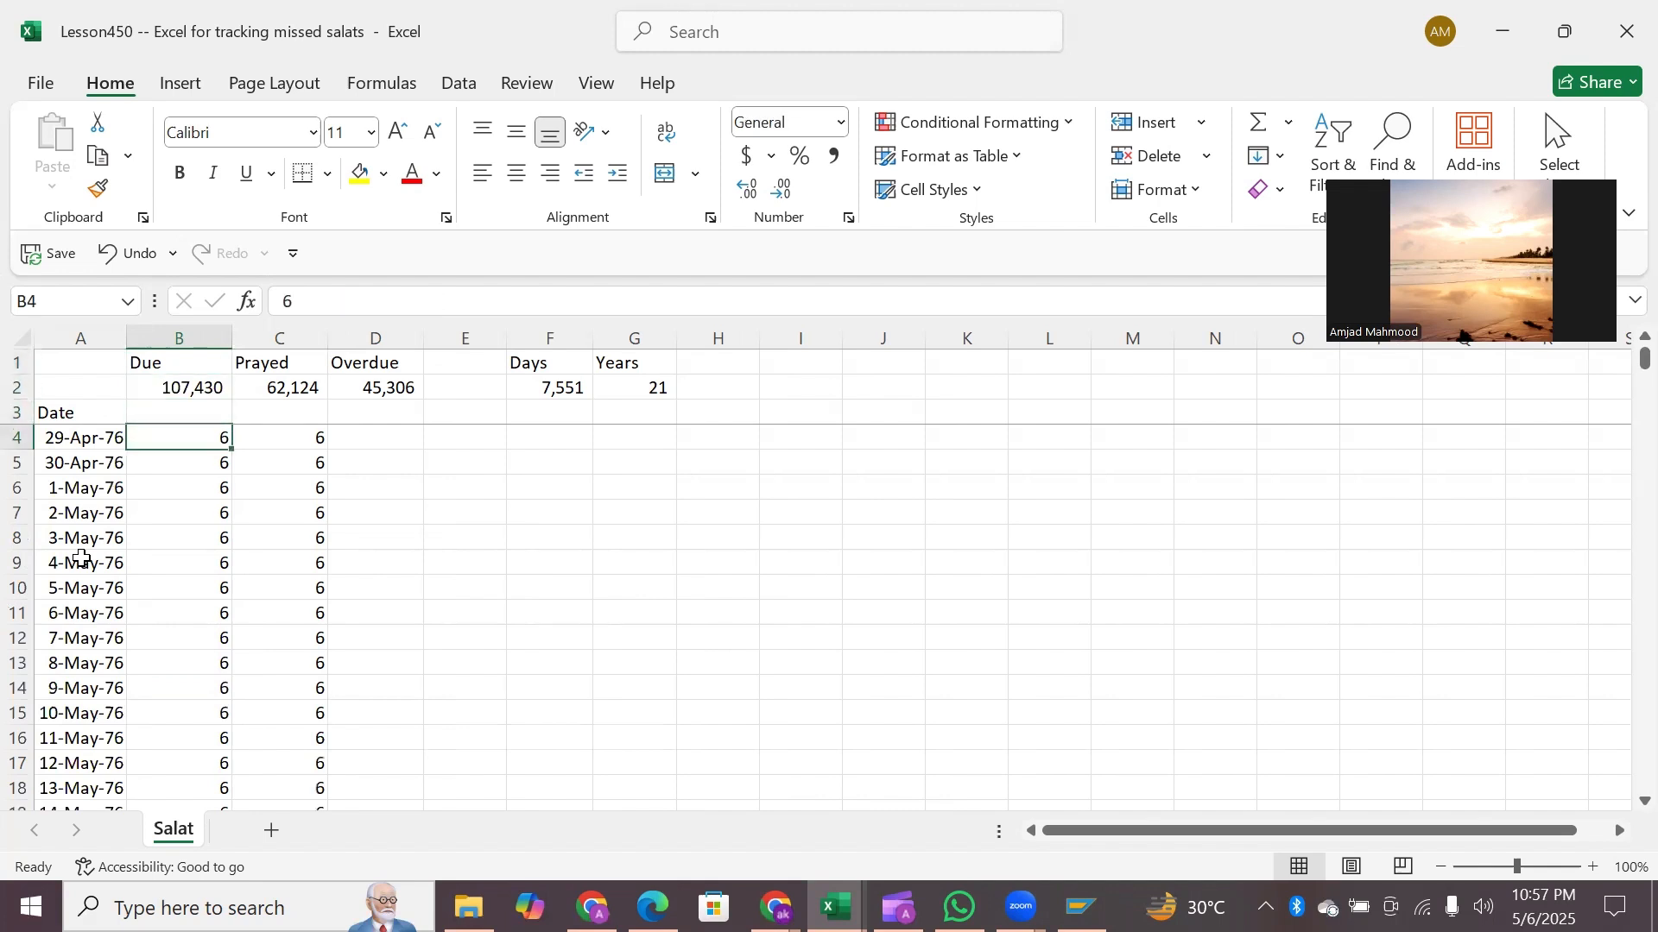
key(Down)
key(Up)
key(Up)
Go to the end of the filled Prayed entries and examine the 30-Apr-77 row across its columns.
key(Right)
key(Down)
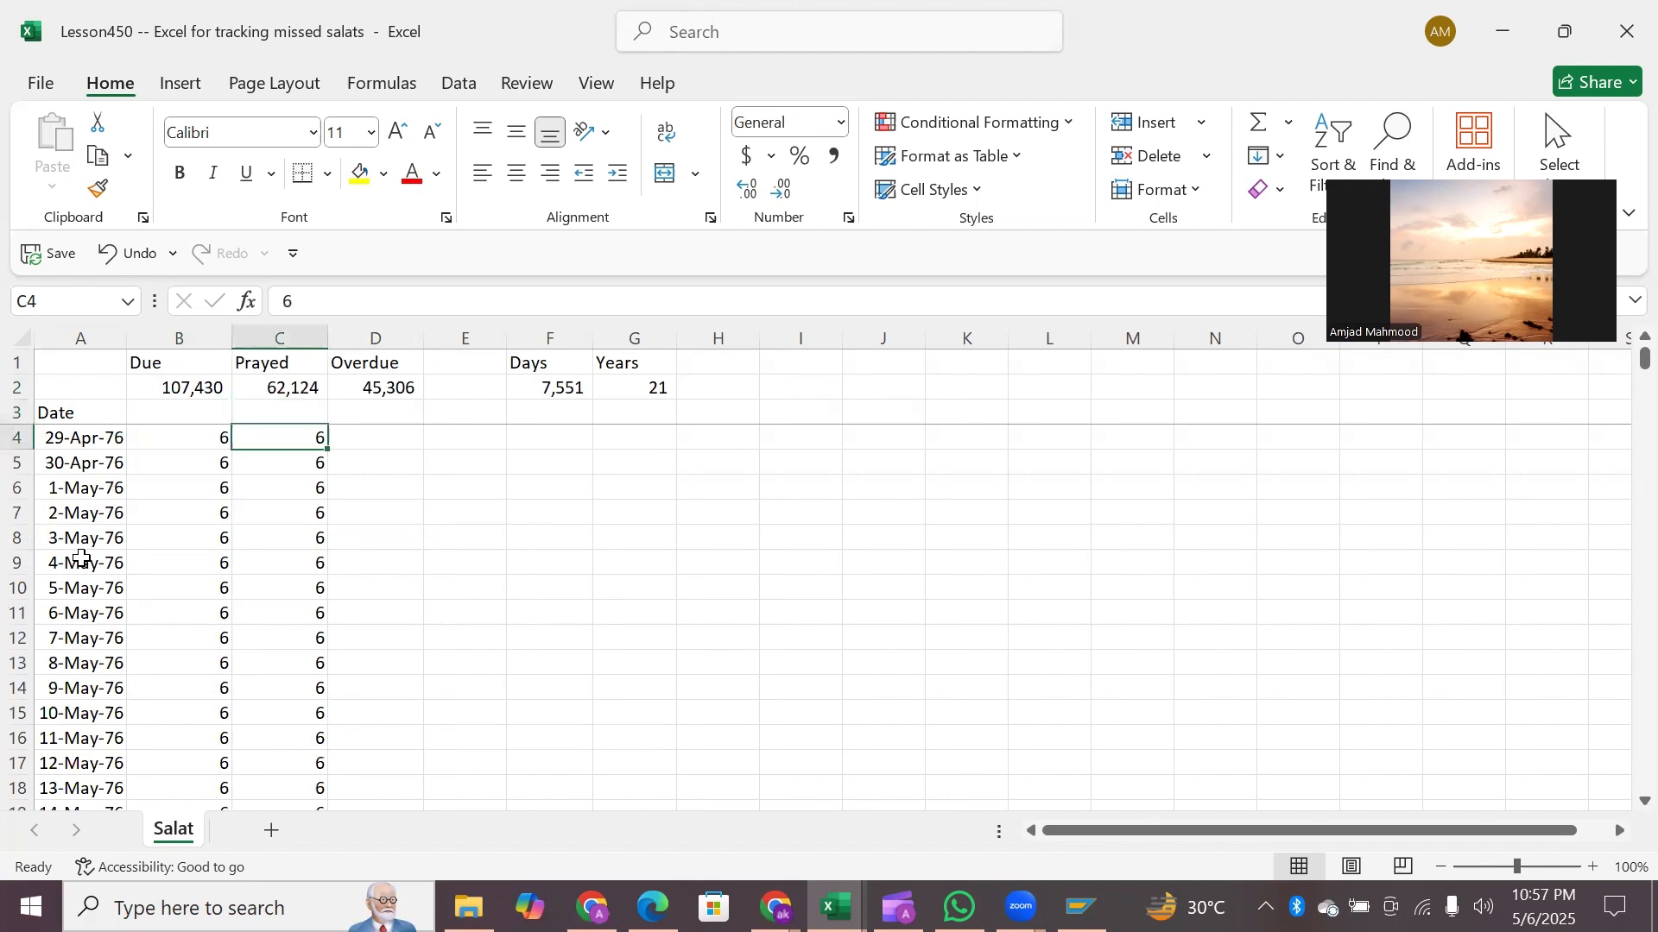
key(ctrl+Down)
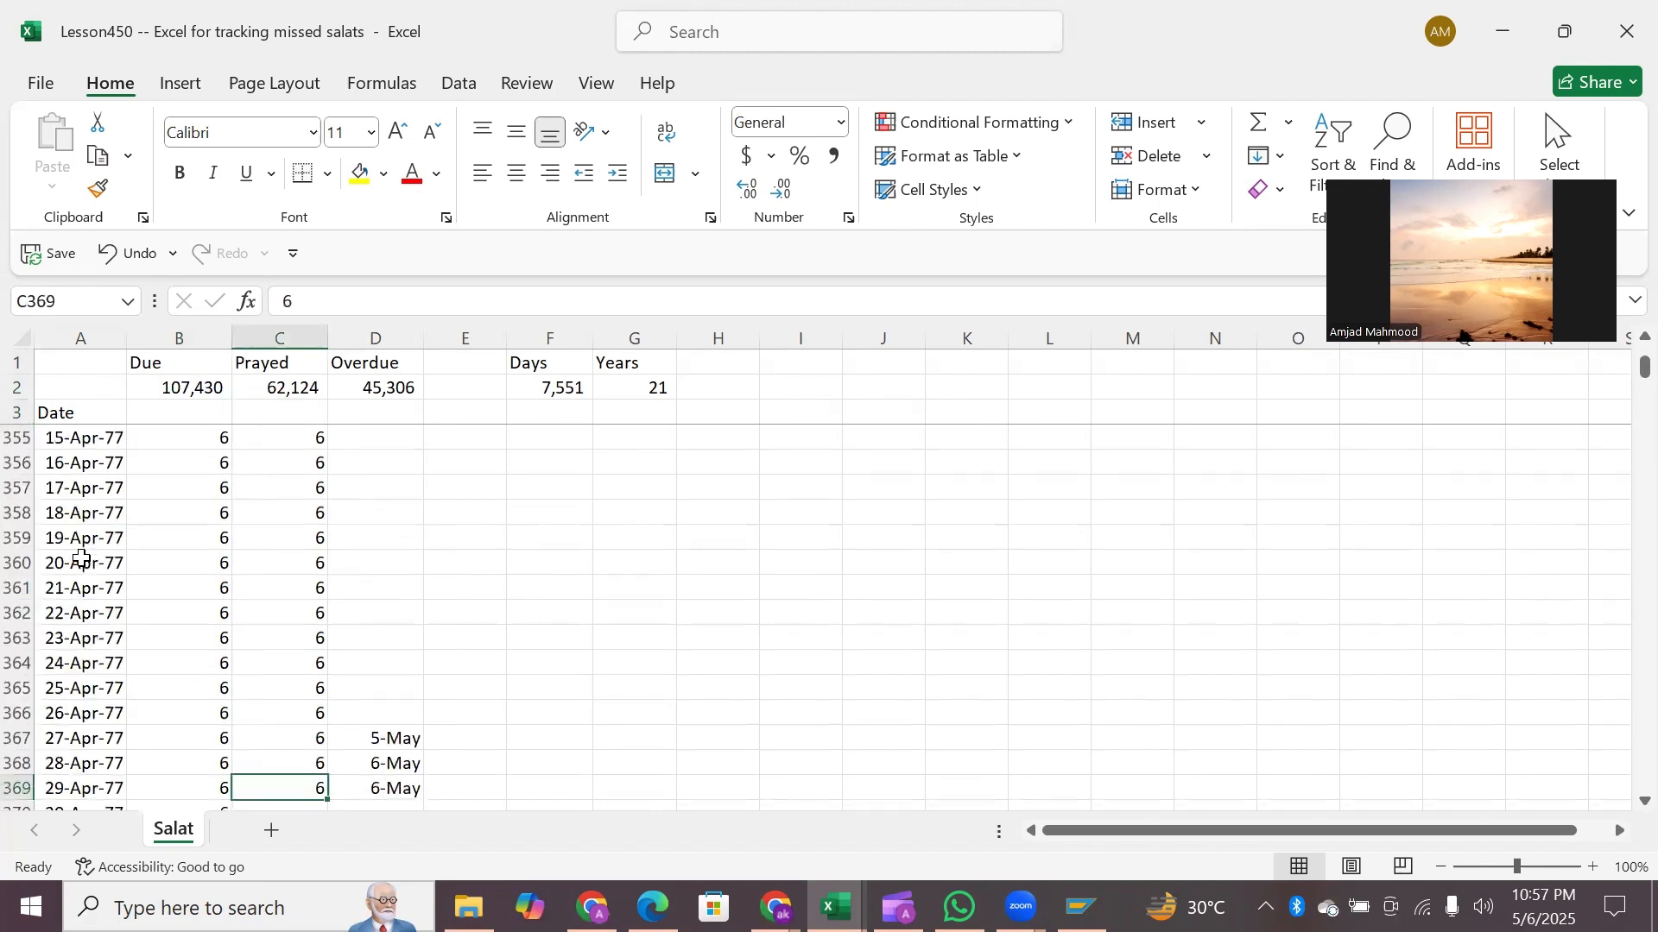
key(Down)
key(Down)
key(Up)
key(Left)
key(Left)
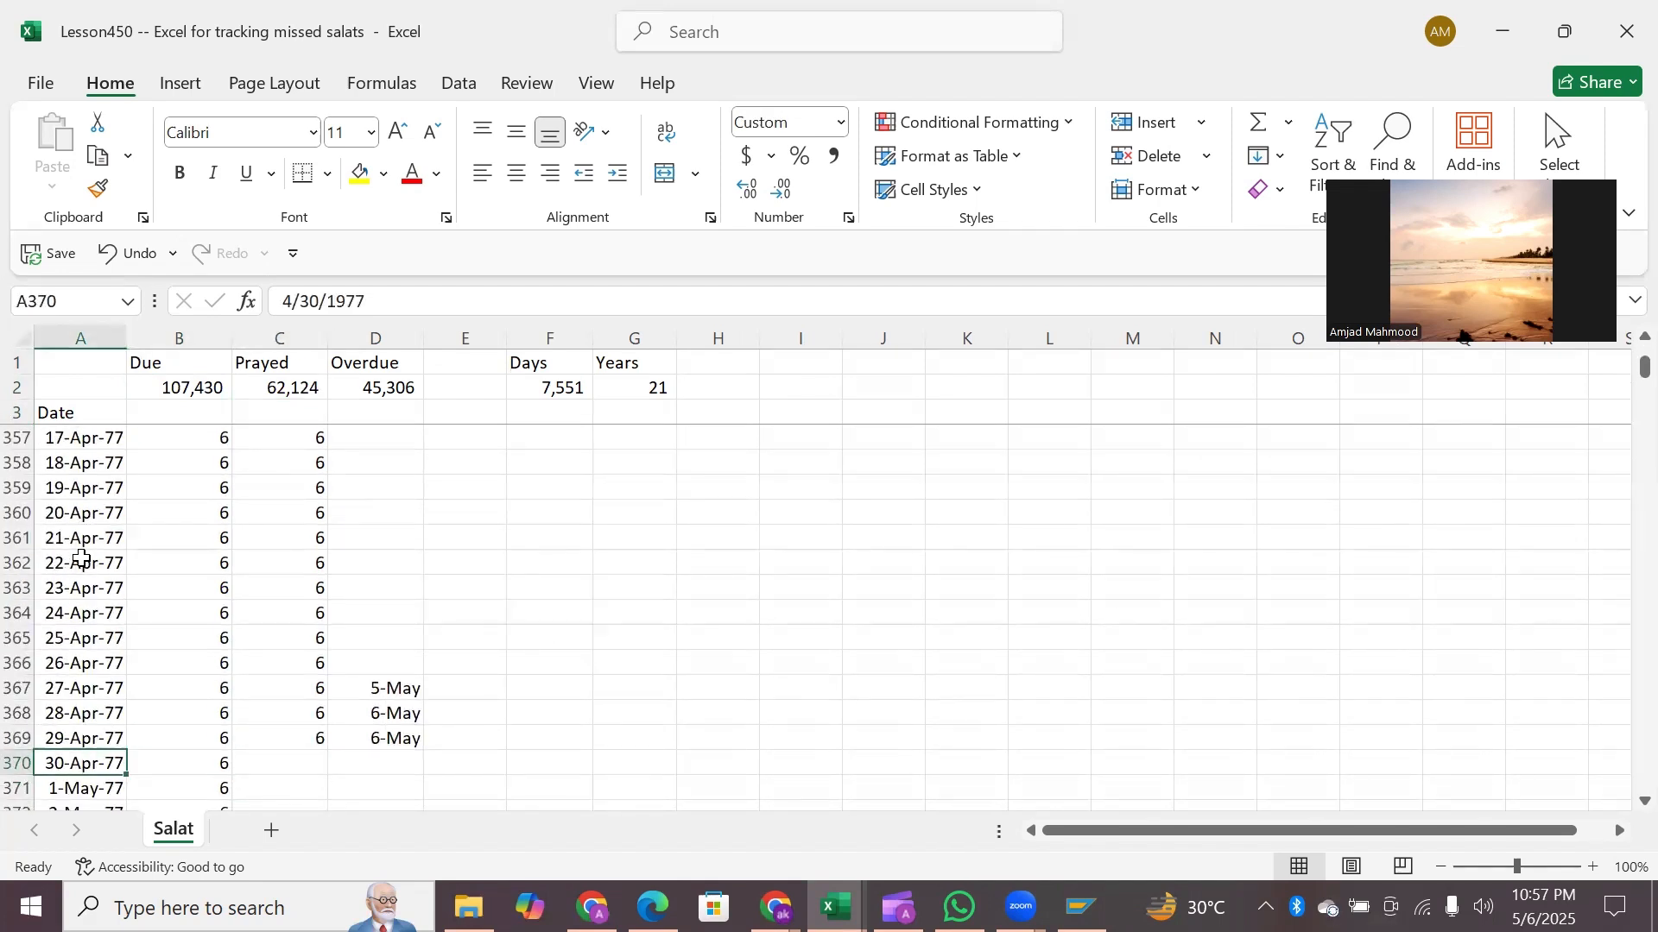
key(Right)
key(Right)
key(Left)
key(Left)
key(Right)
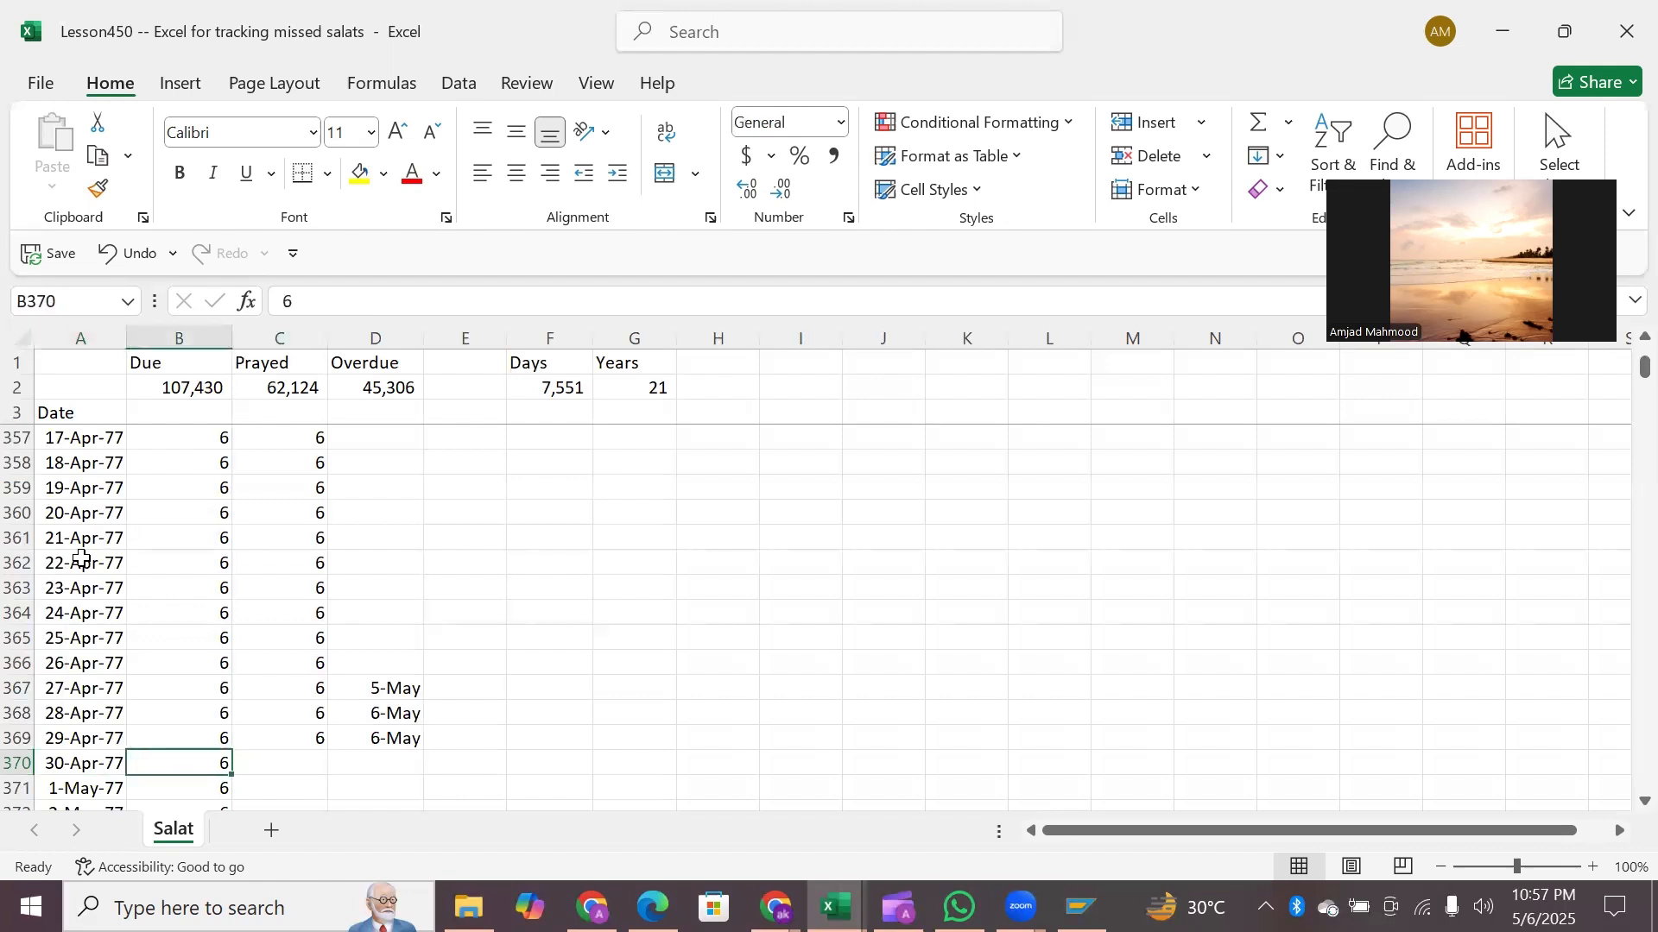
key(Left)
key(Right)
key(Right)
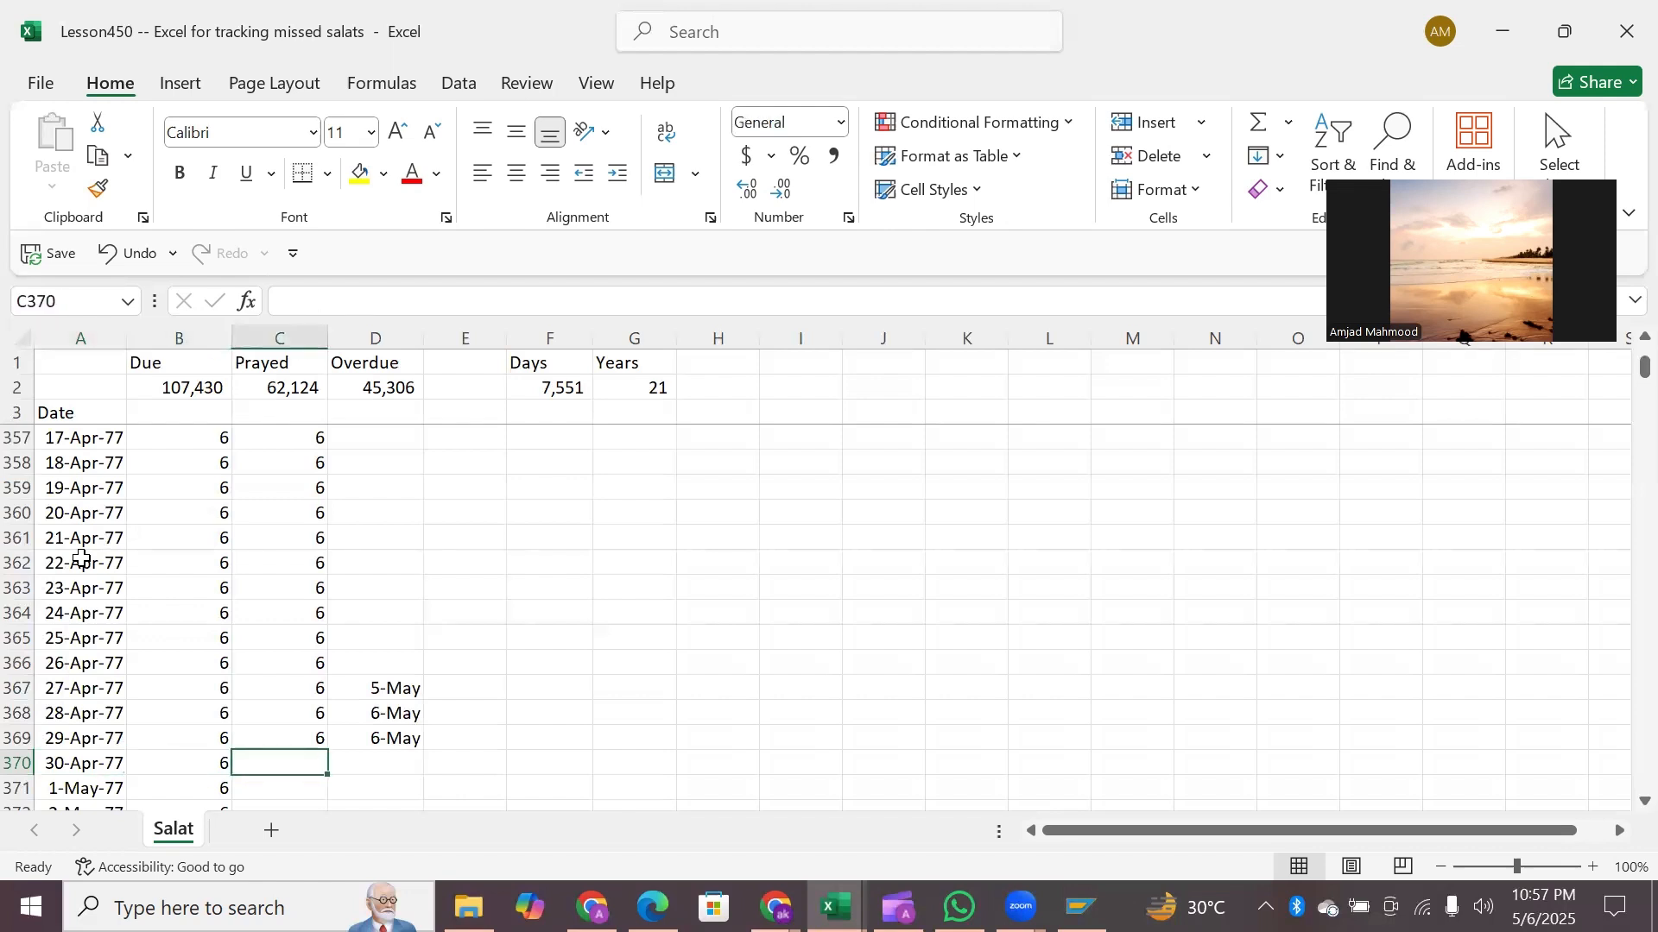
key(Right)
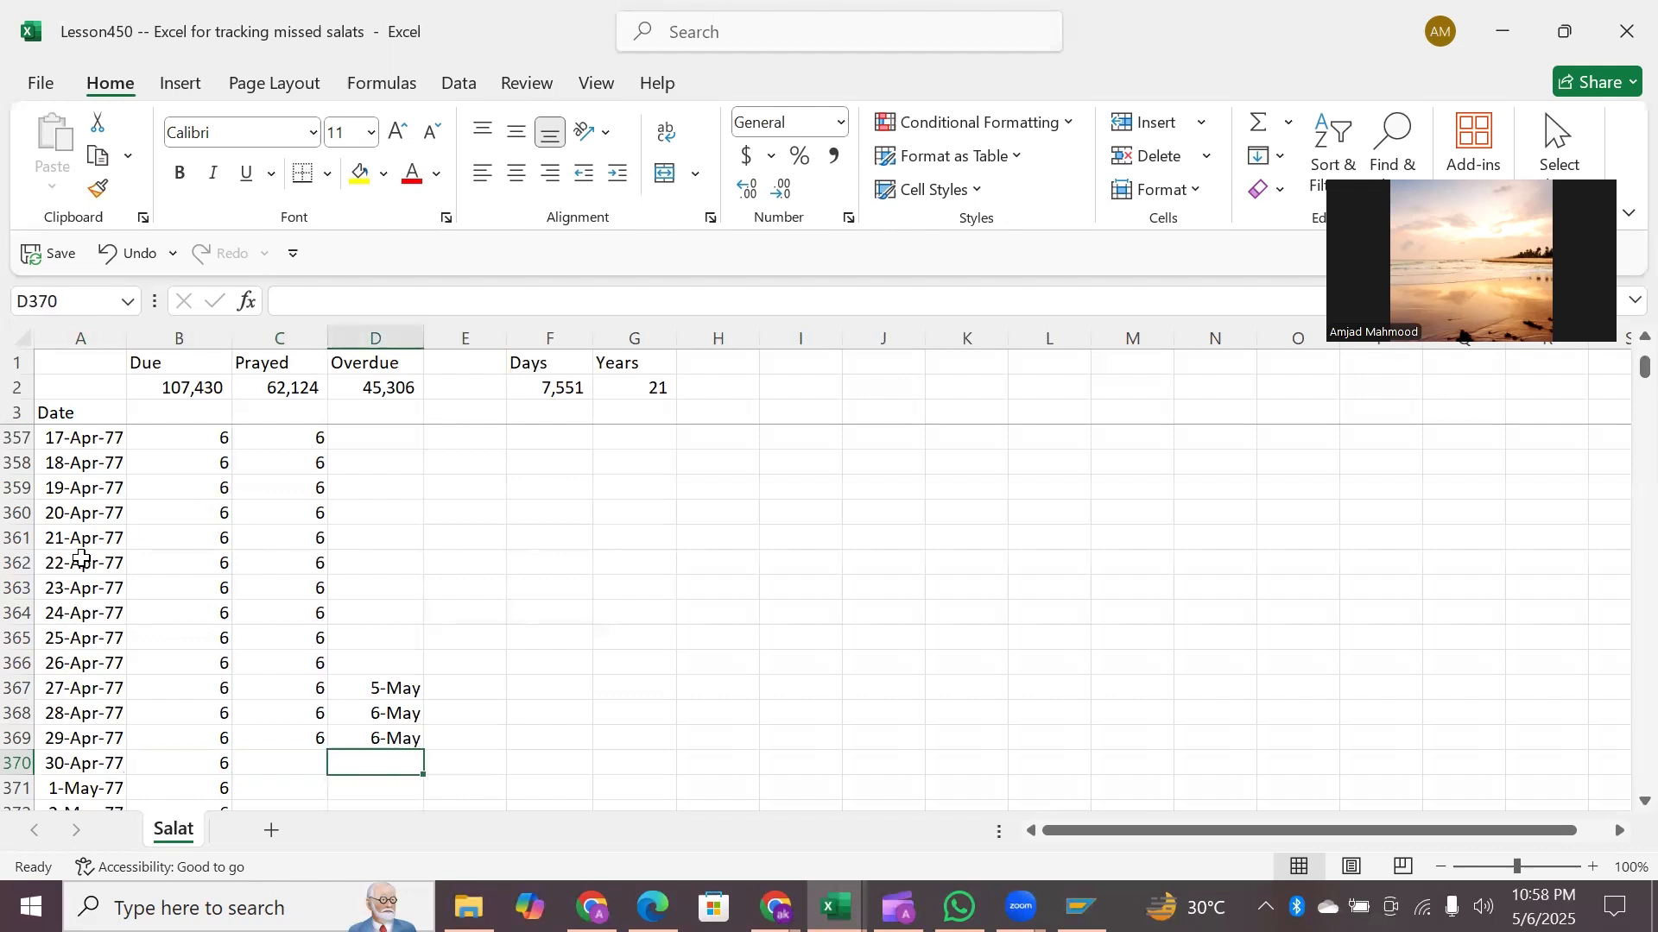
key(Left)
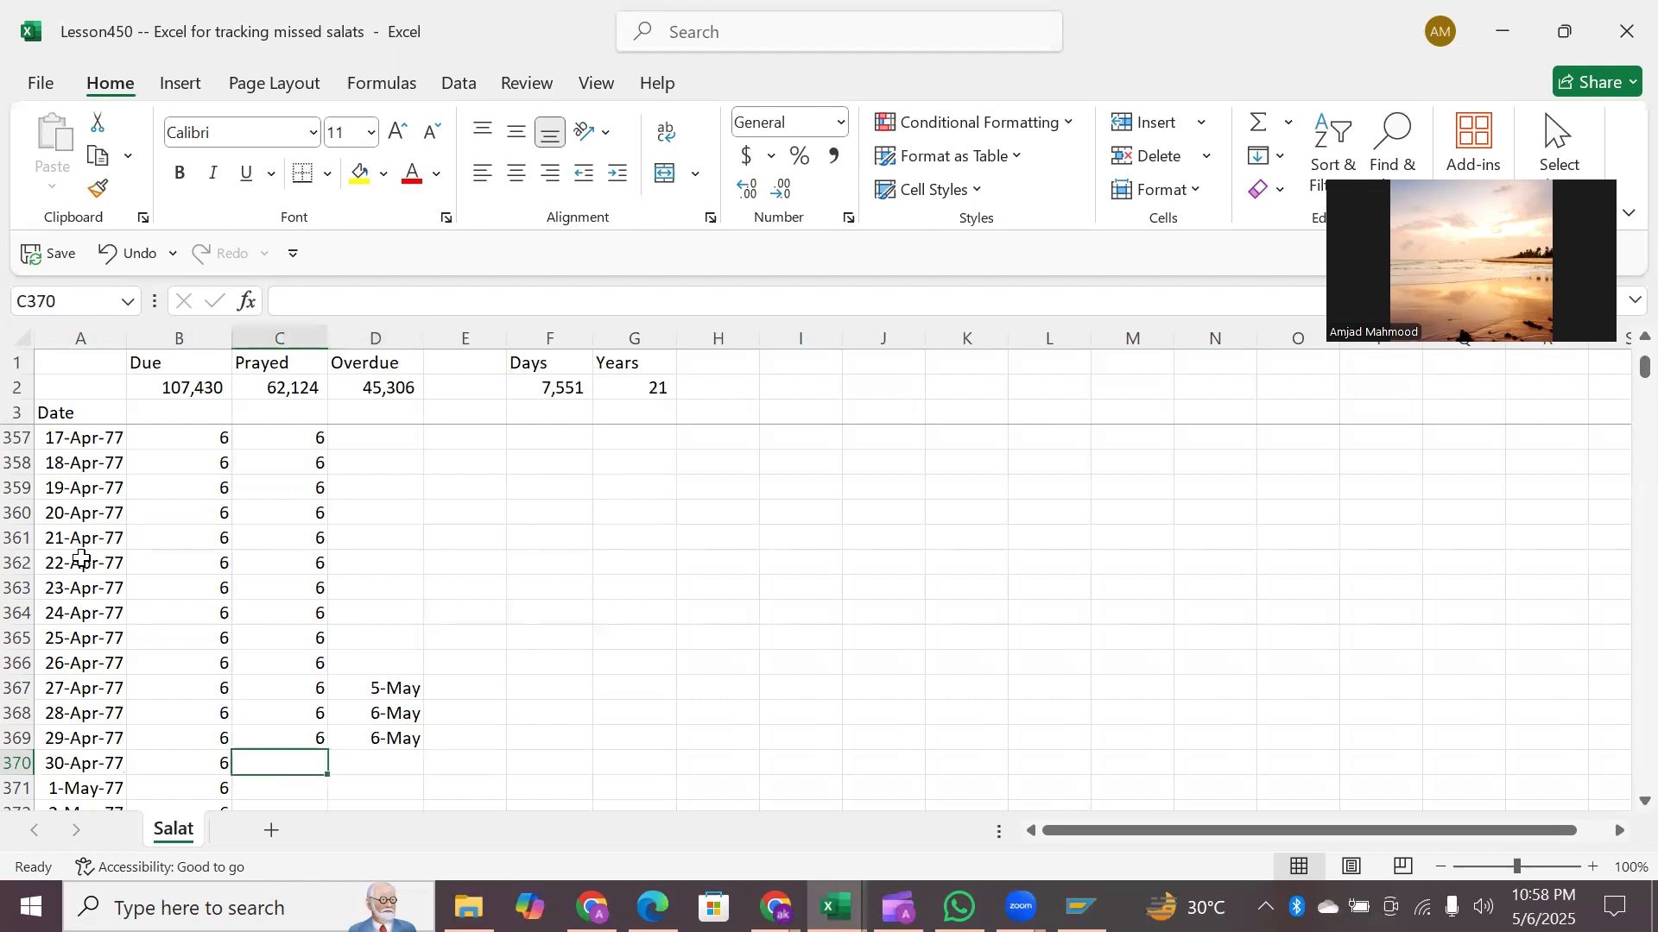
key(Right)
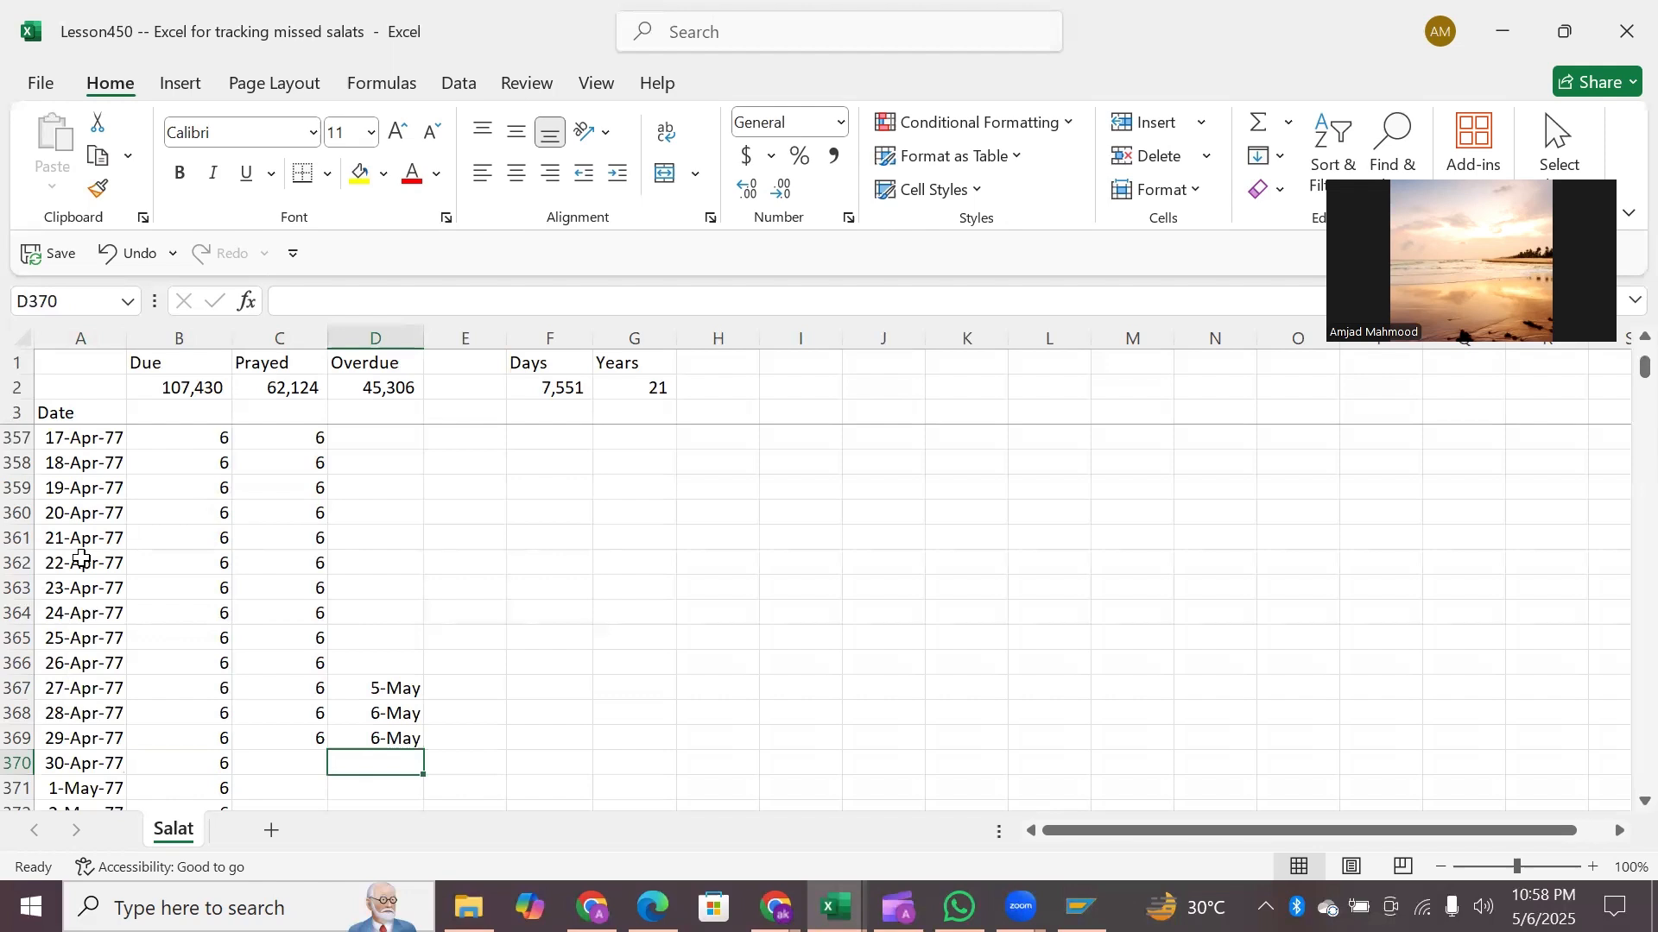
Try entering 6 in the Prayed column for 30-Apr-77, and clear the entry again.
text(7)
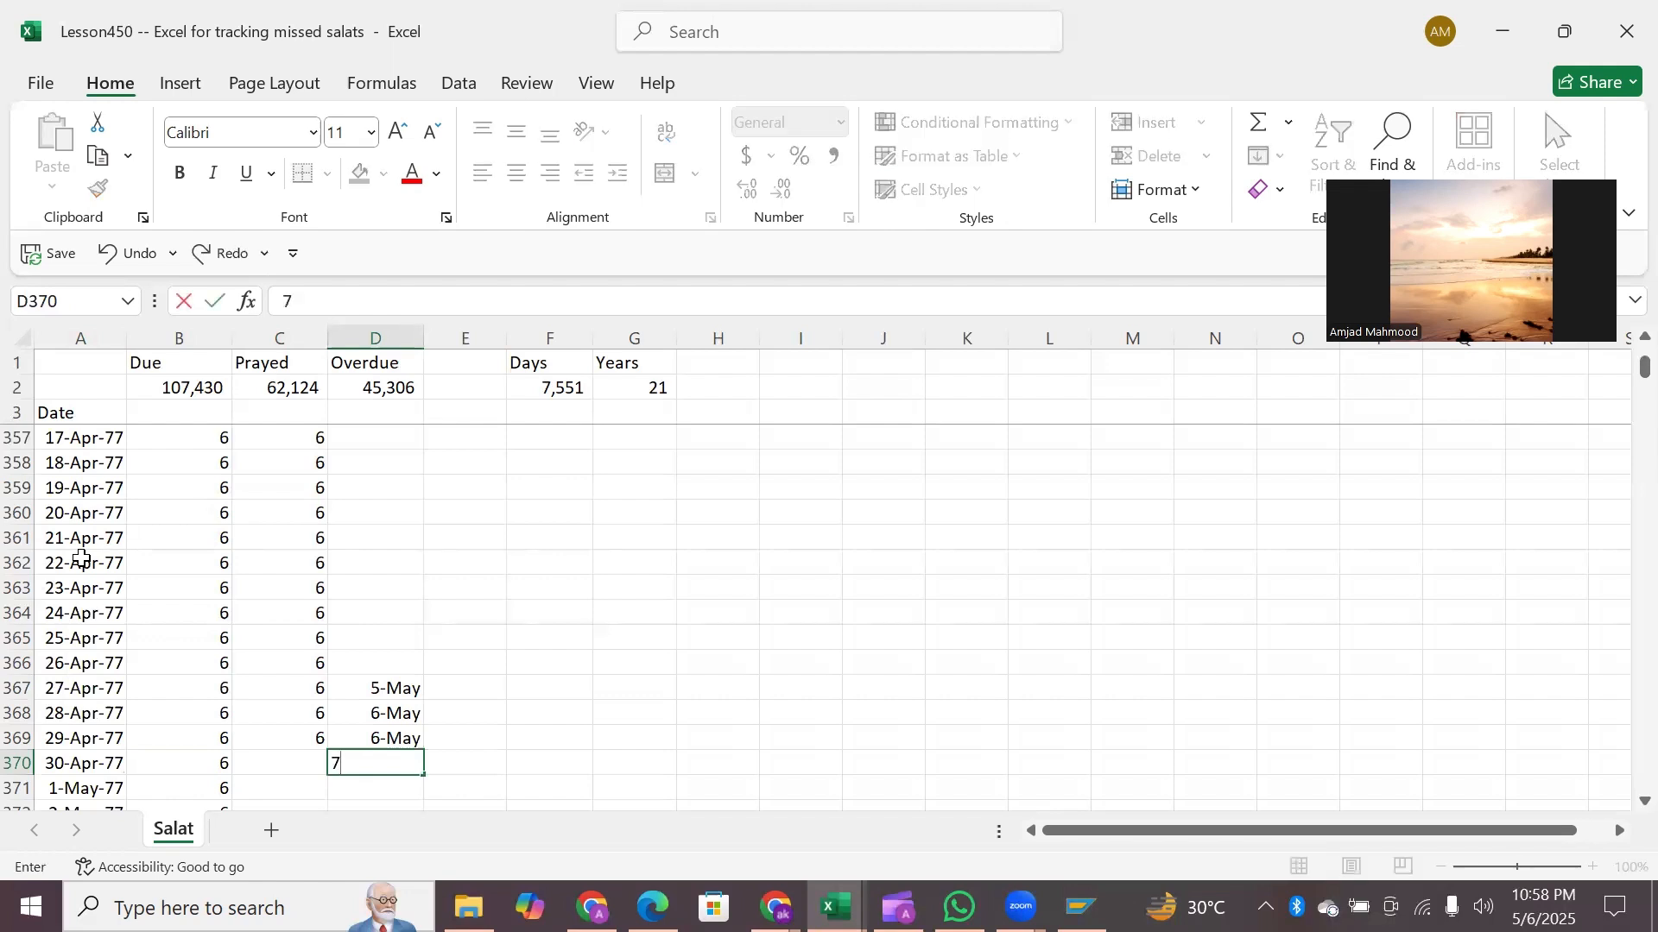
key(Escape)
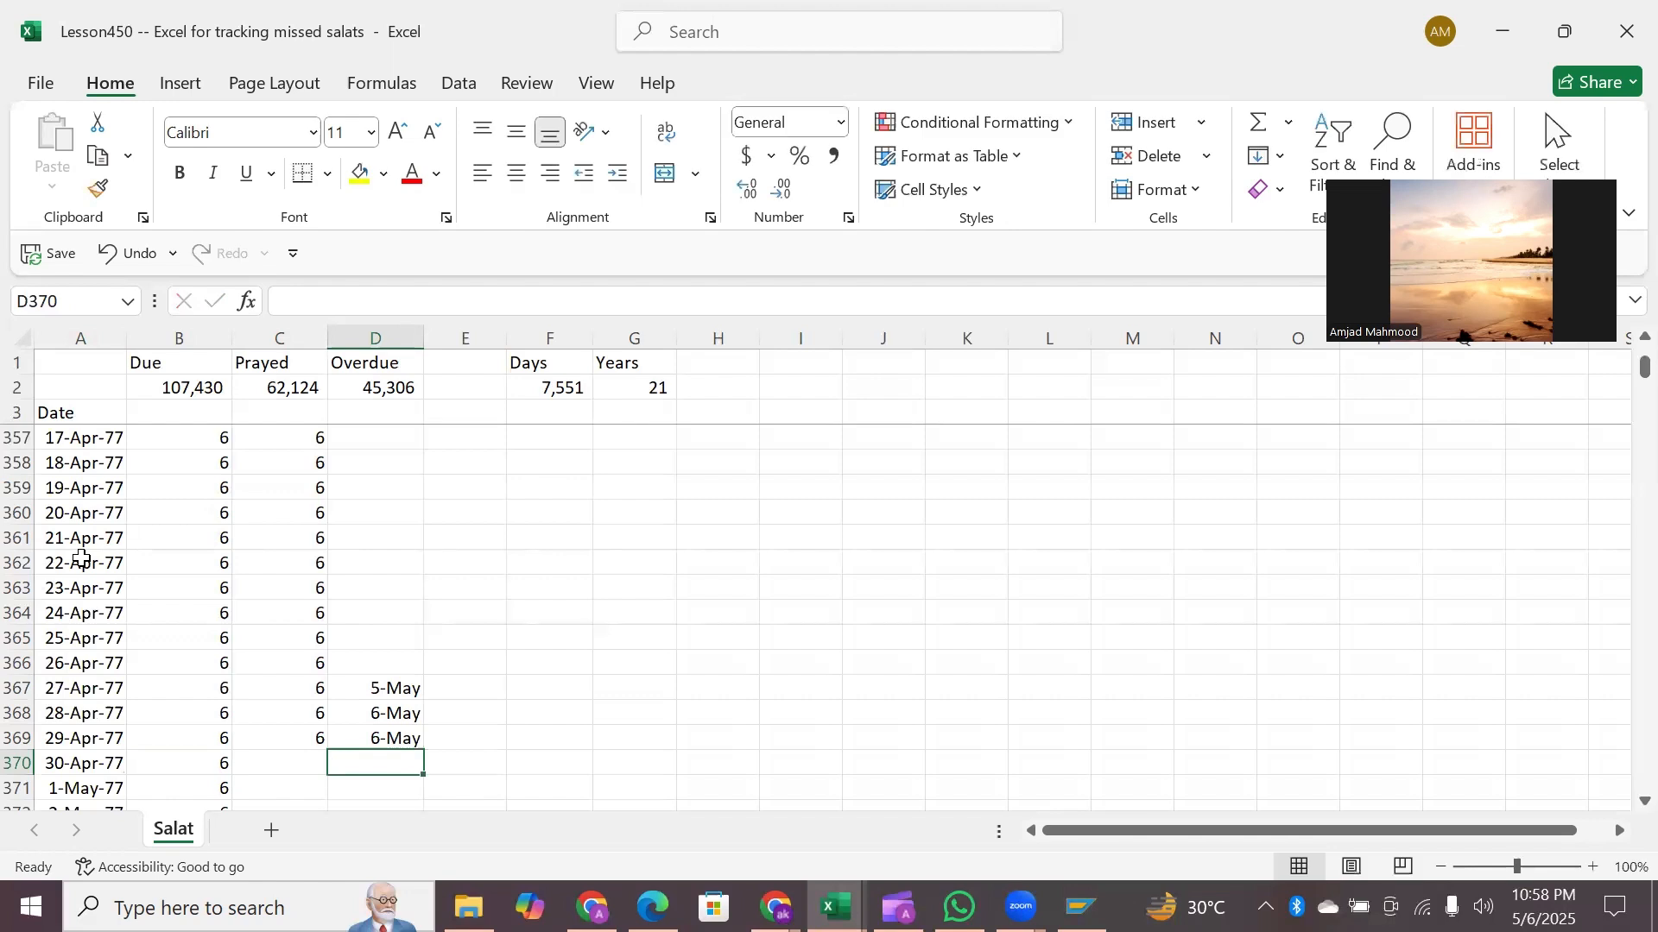
key(Left)
text(6)
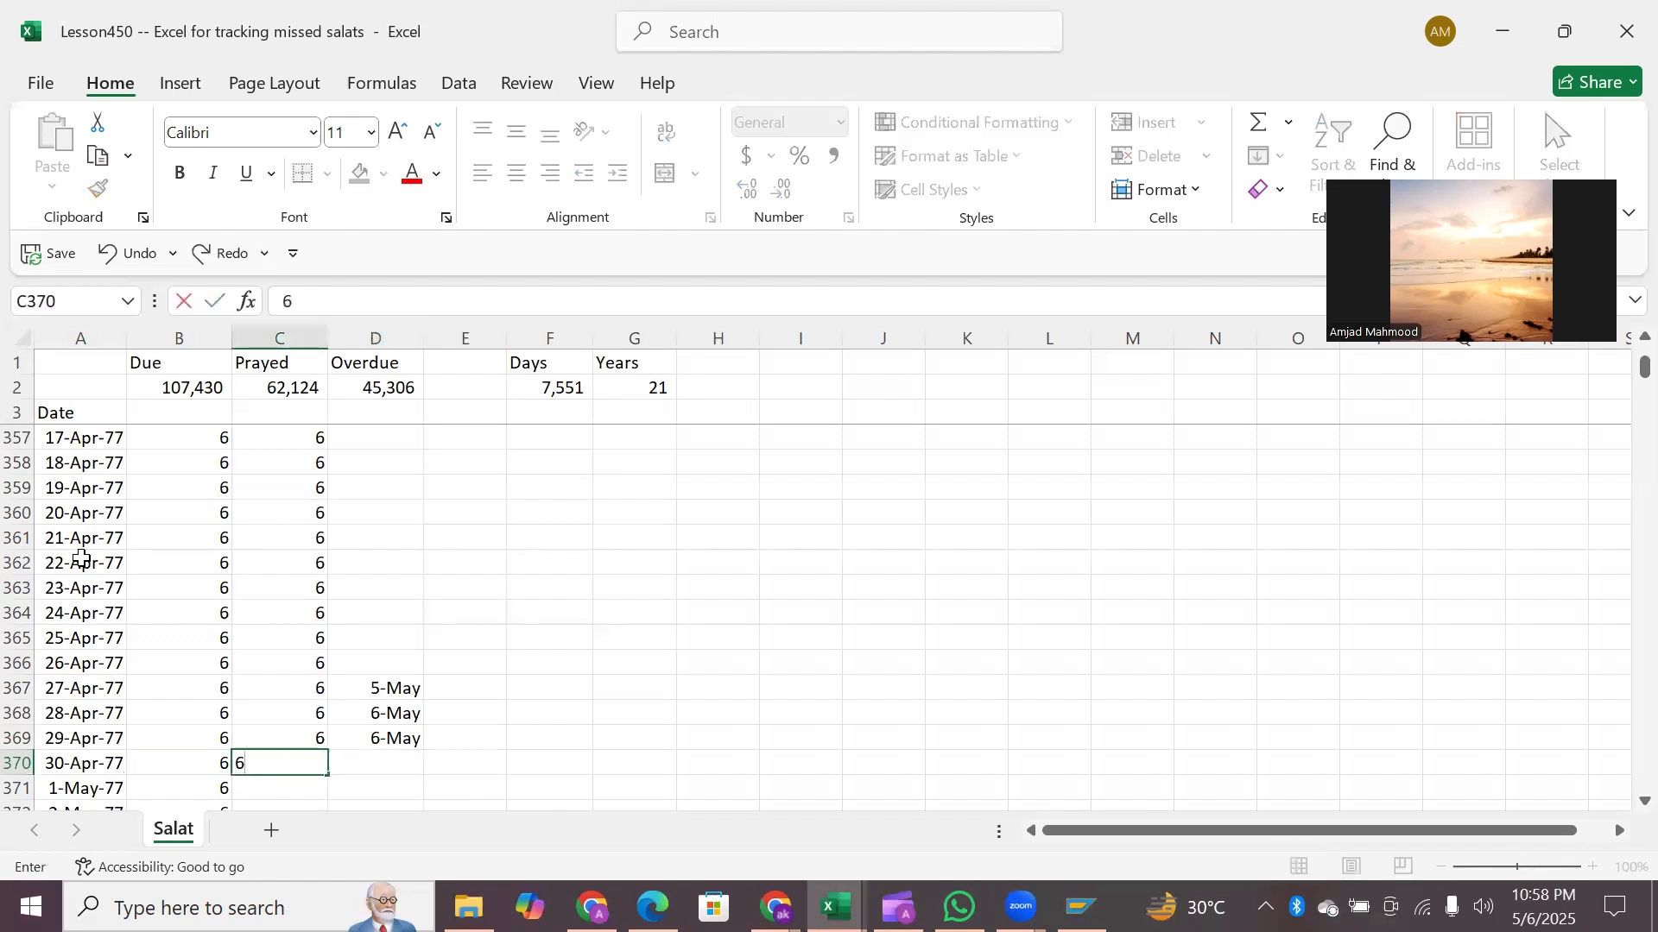
key(ctrl+Return)
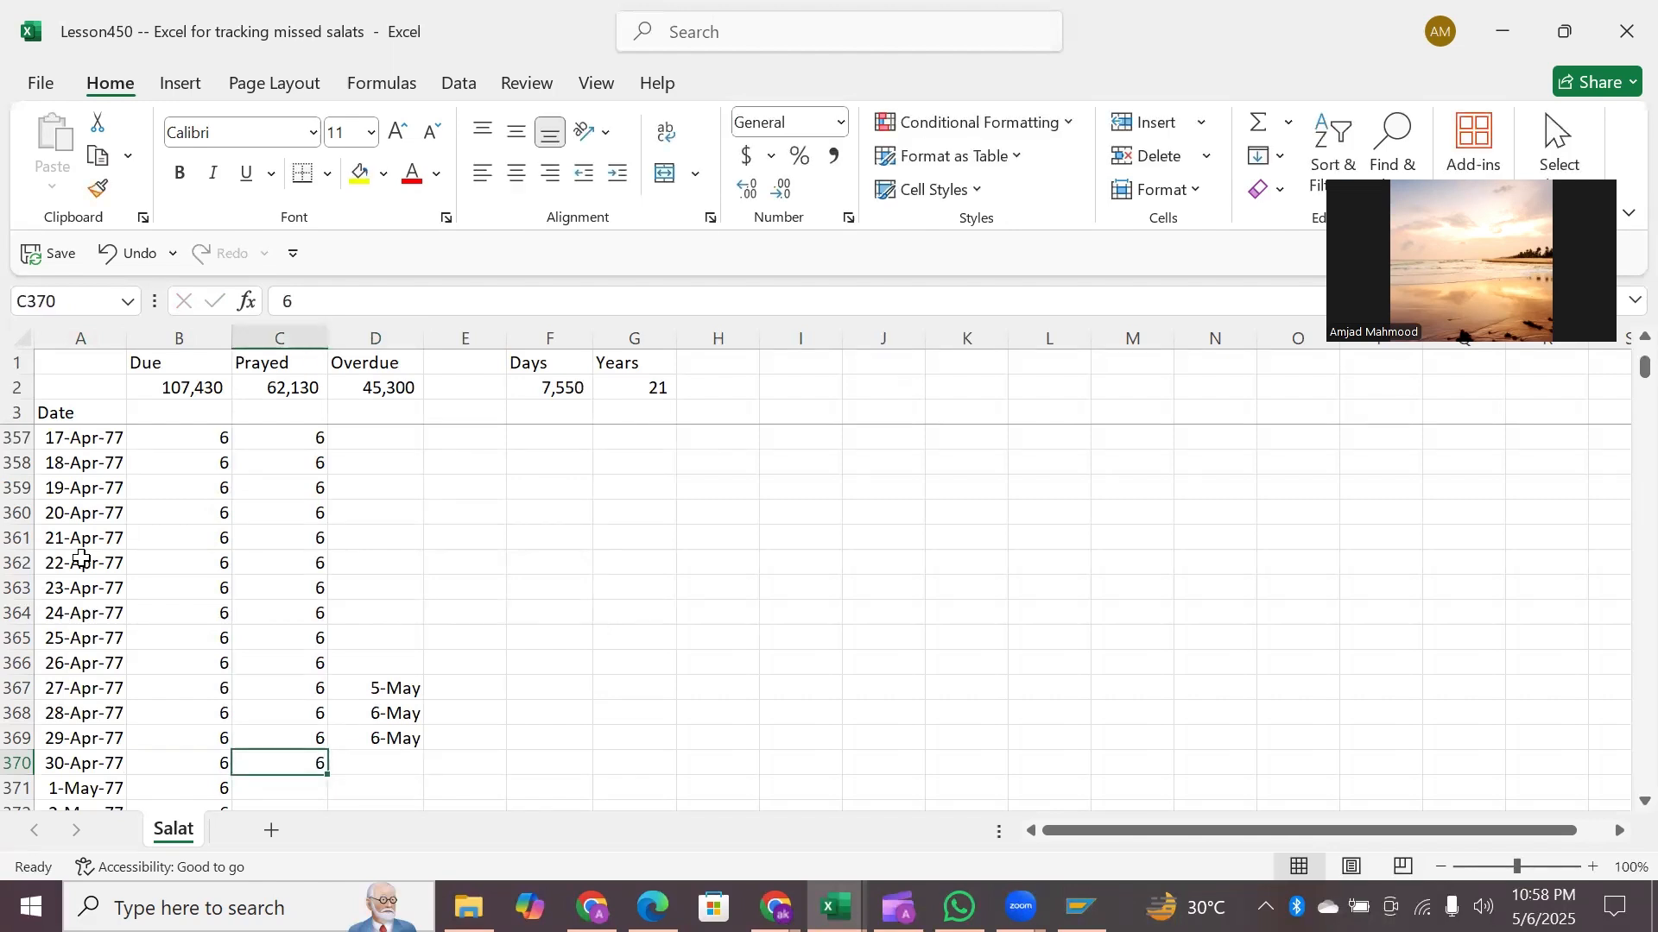
key(Delete)
key(Up)
key(Up)
key(Up)
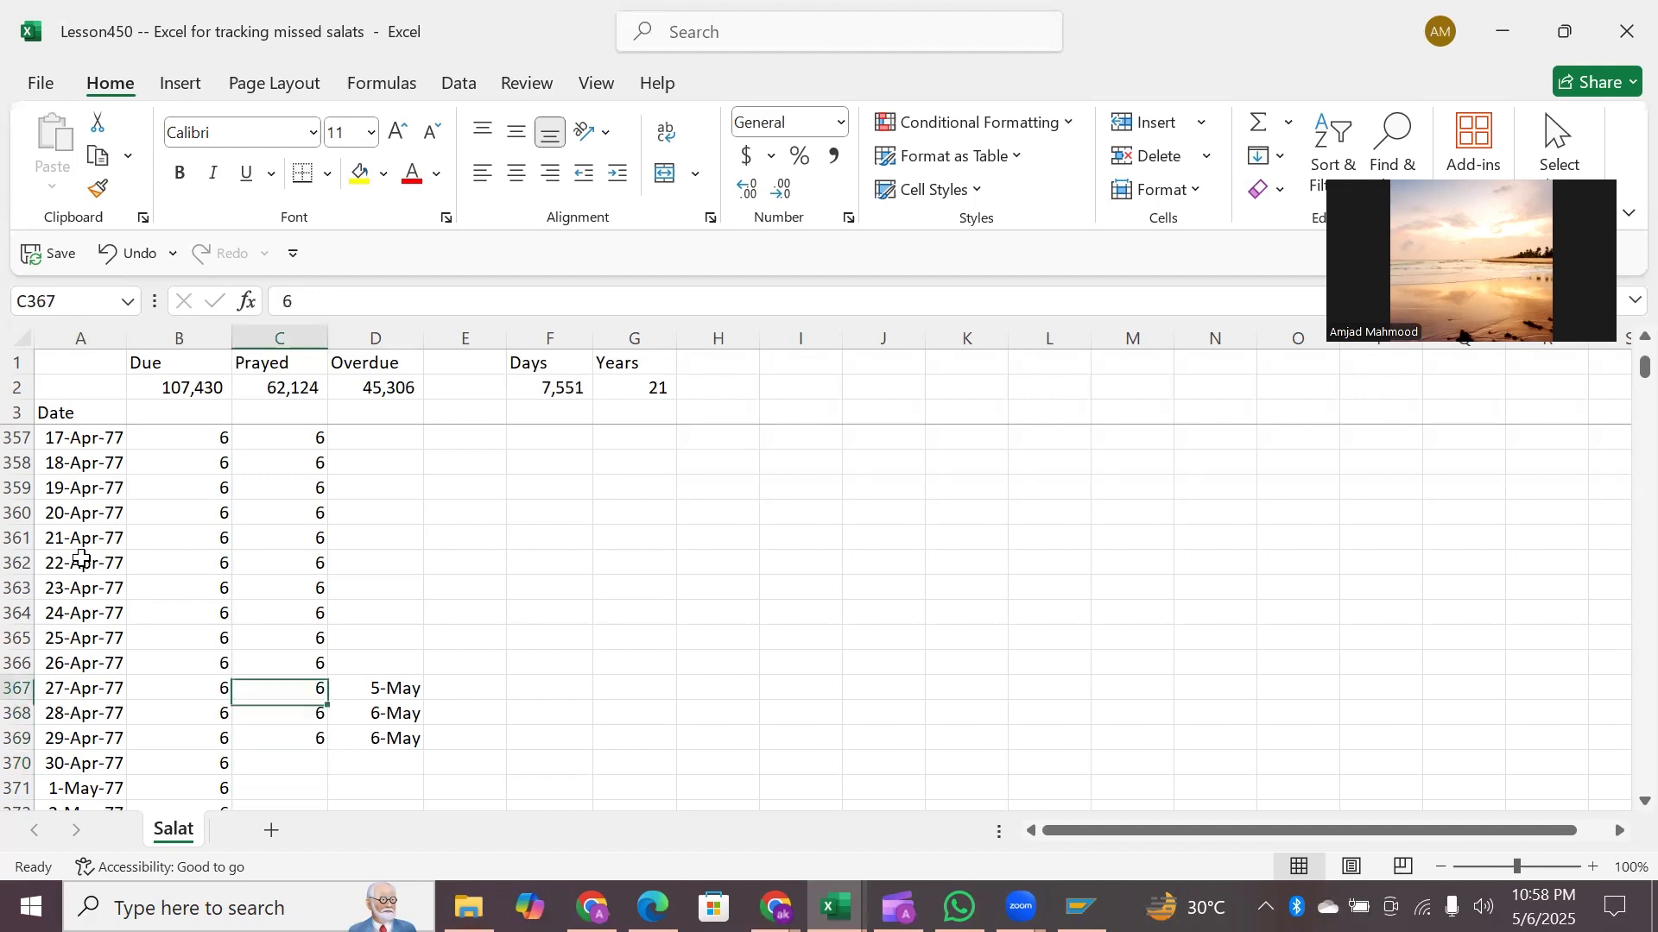
key(Down)
key(Up)
key(shift+Down)
key(shift+Down)
key(shift+Down)
key(shift+Down)
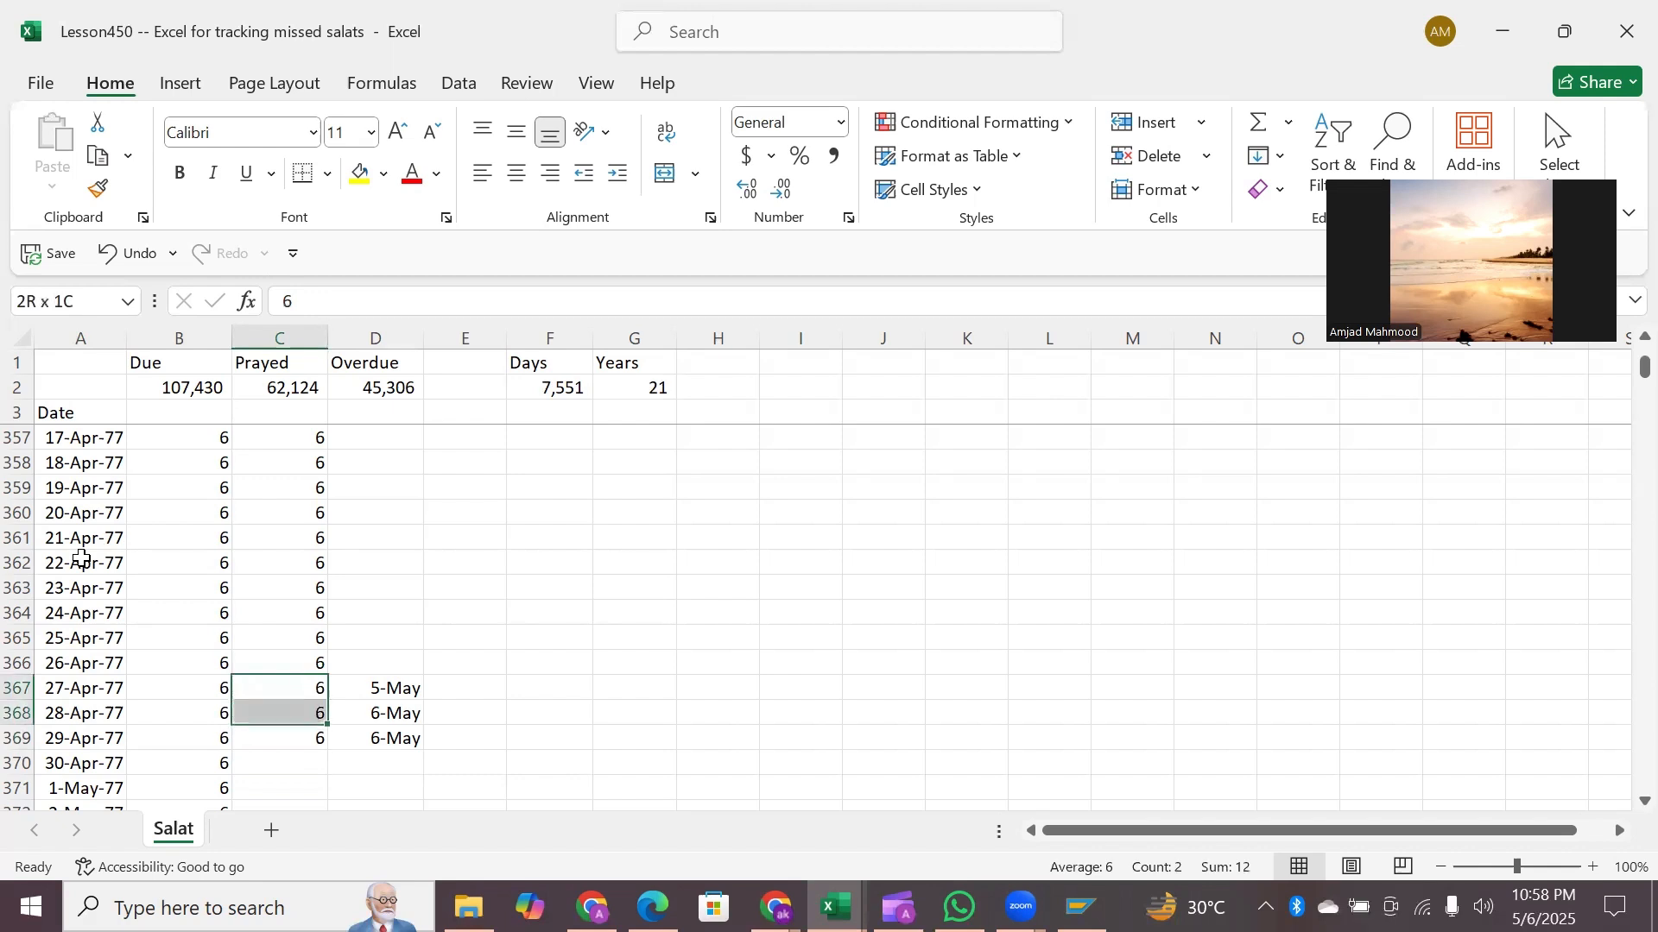
key(shift+Up)
key(shift+Up)
key(shift+Down)
key(shift+Down)
key(shift+Down)
key(shift+Down)
key(shift+Down)
key(shift+Down)
key(shift+Down)
key(shift+Down)
key(shift+Down)
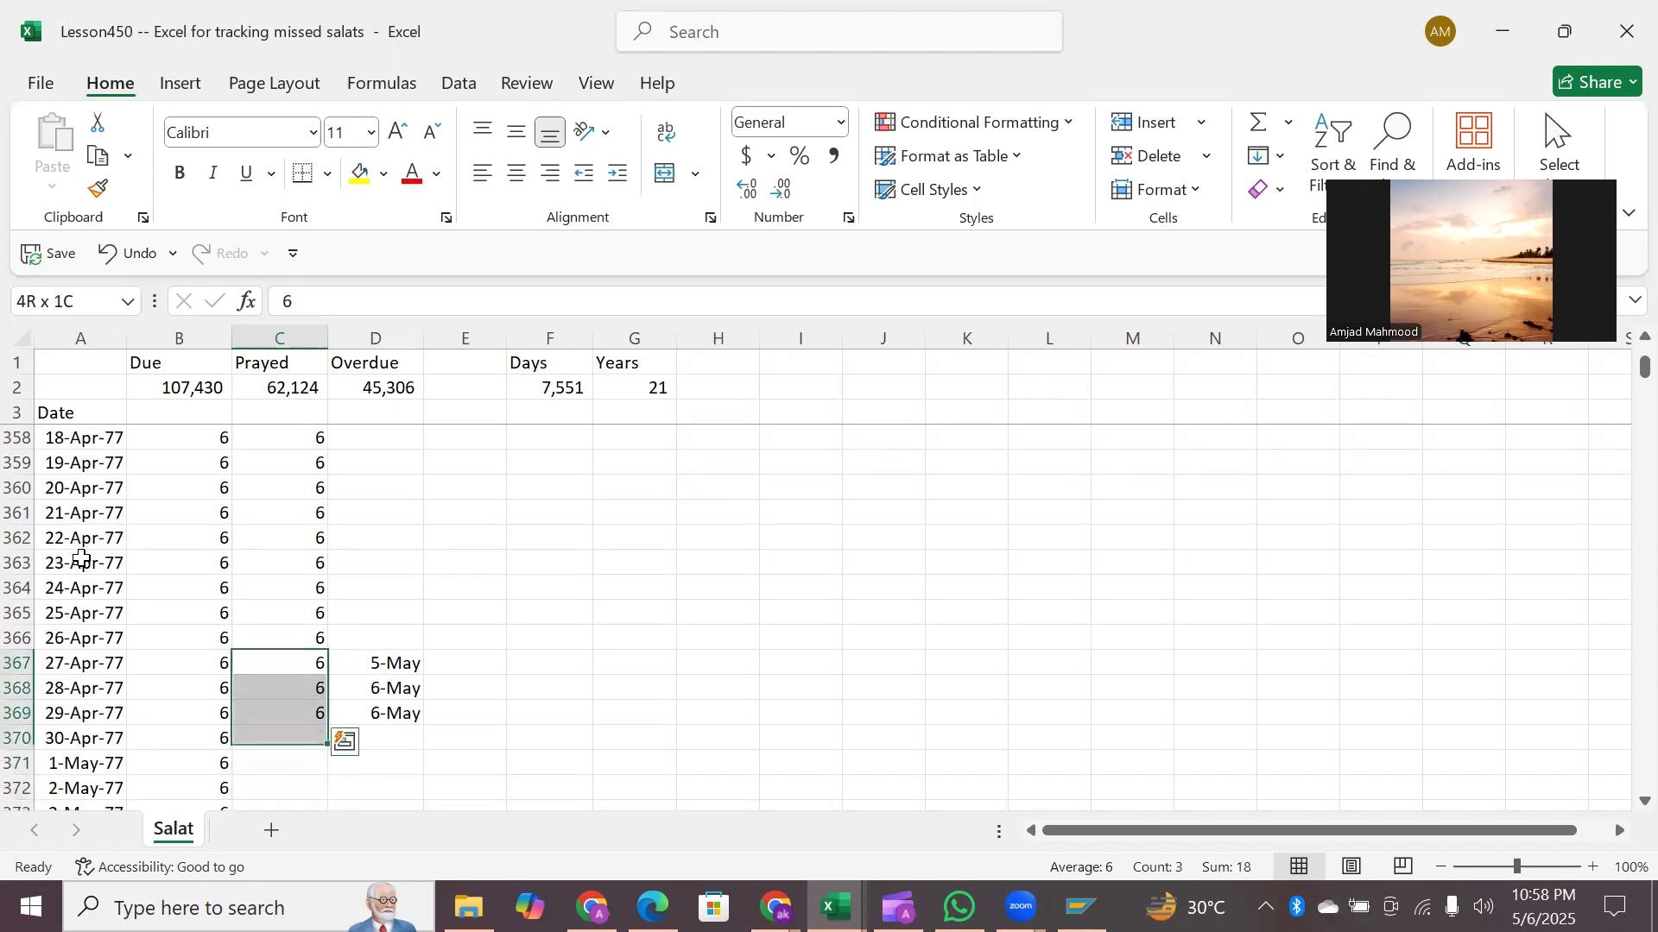
key(shift+Down)
key(shift+Down)
key(shift+Down)
key(shift+Down)
key(shift+Down)
key(shift+Down)
key(shift+Down)
key(shift+Down)
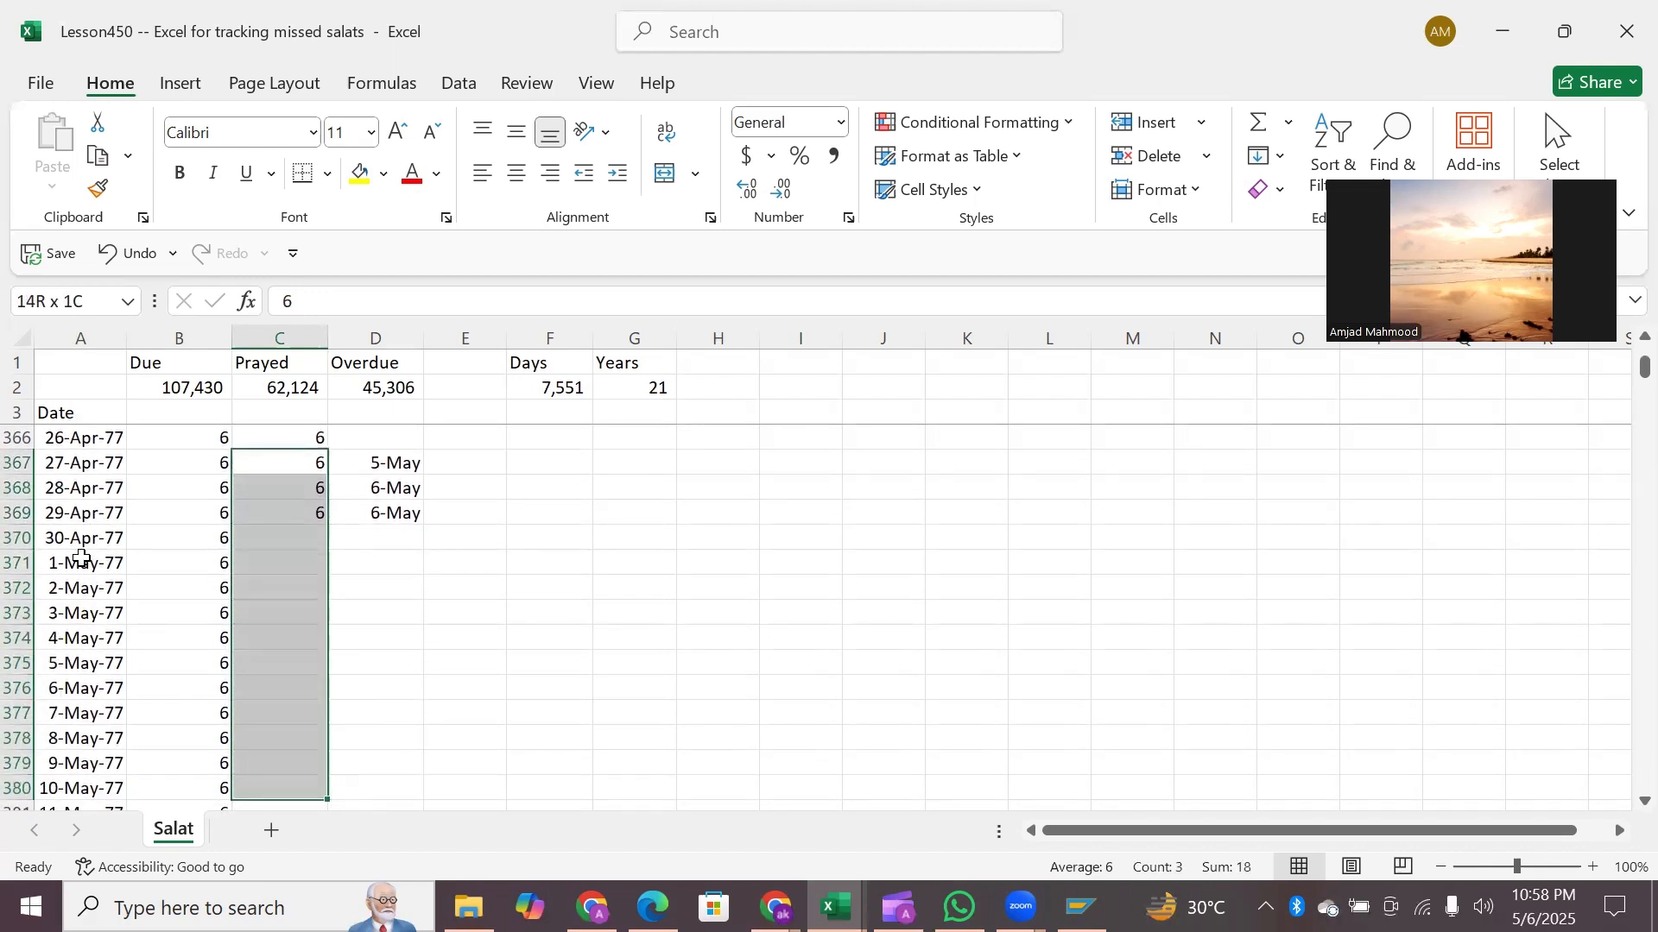
key(shift+Down)
key(shift+Down)
key(shift+Down)
key(shift+Down)
key(shift+Down)
key(shift+Down)
key(shift+Down)
key(shift+Down)
key(shift+Down)
key(shift+Down)
key(shift+Down)
key(shift+Down)
key(shift+Down)
key(shift+Down)
key(shift+Down)
key(shift+Down)
key(shift+Down)
key(shift+Down)
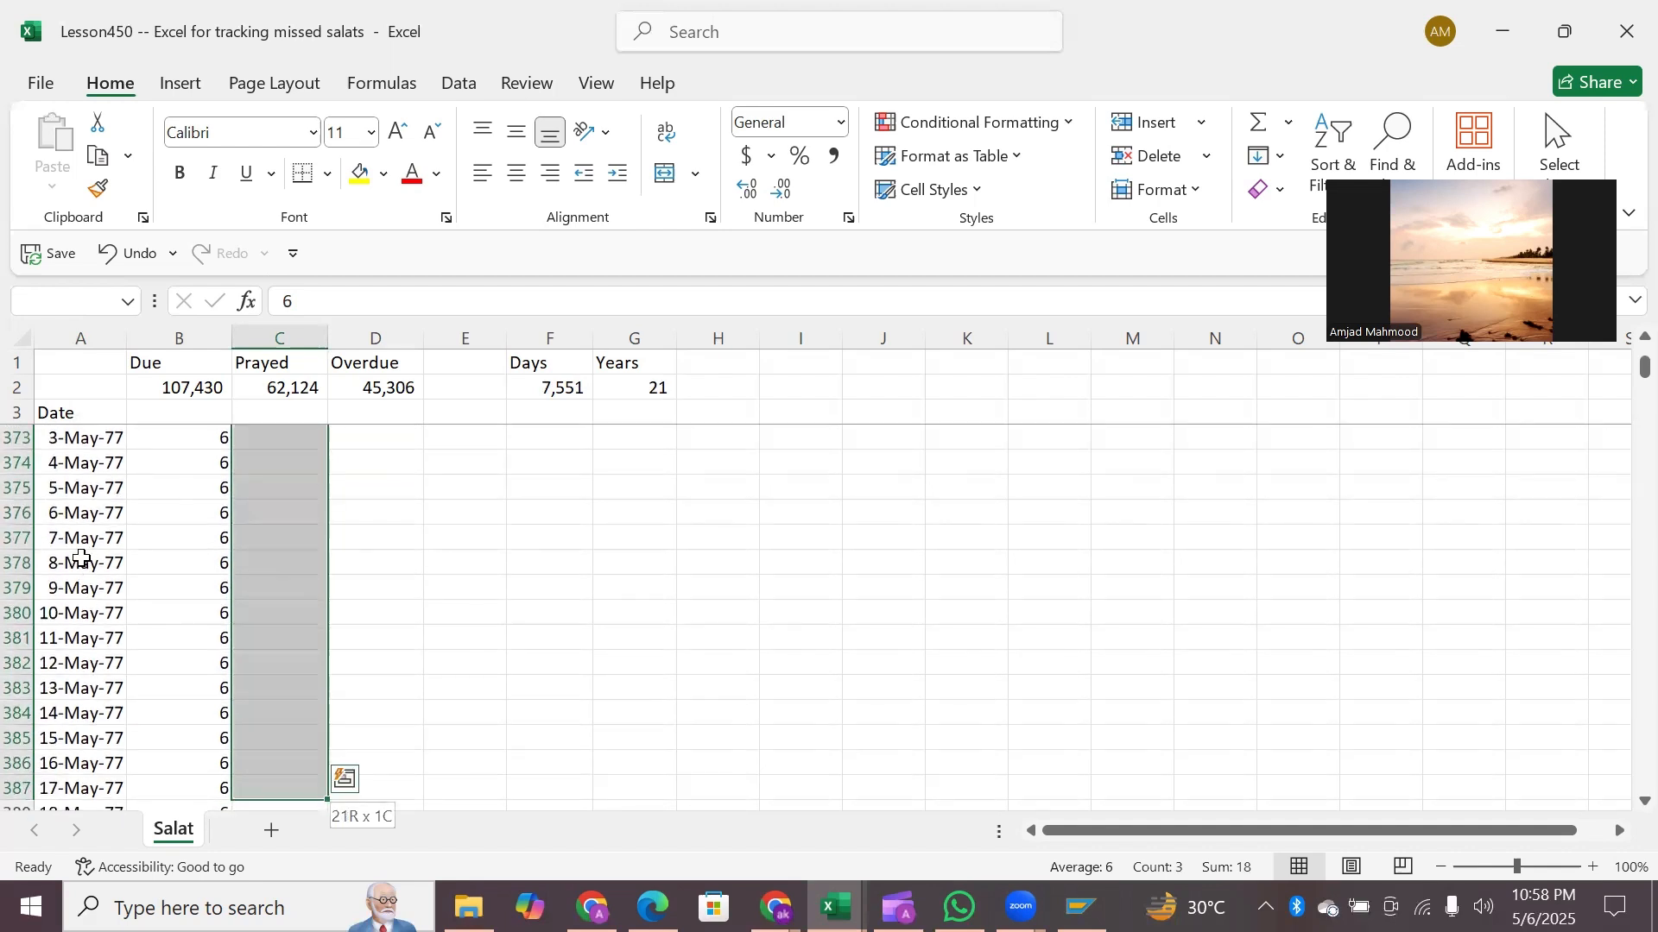
key(shift+Down)
key(shift+Down)
key(shift+Down)
key(shift+Down)
key(shift+Down)
key(shift+Down)
key(shift+Down)
key(shift+Down)
key(shift+Down)
key(shift+Down)
key(shift+Down)
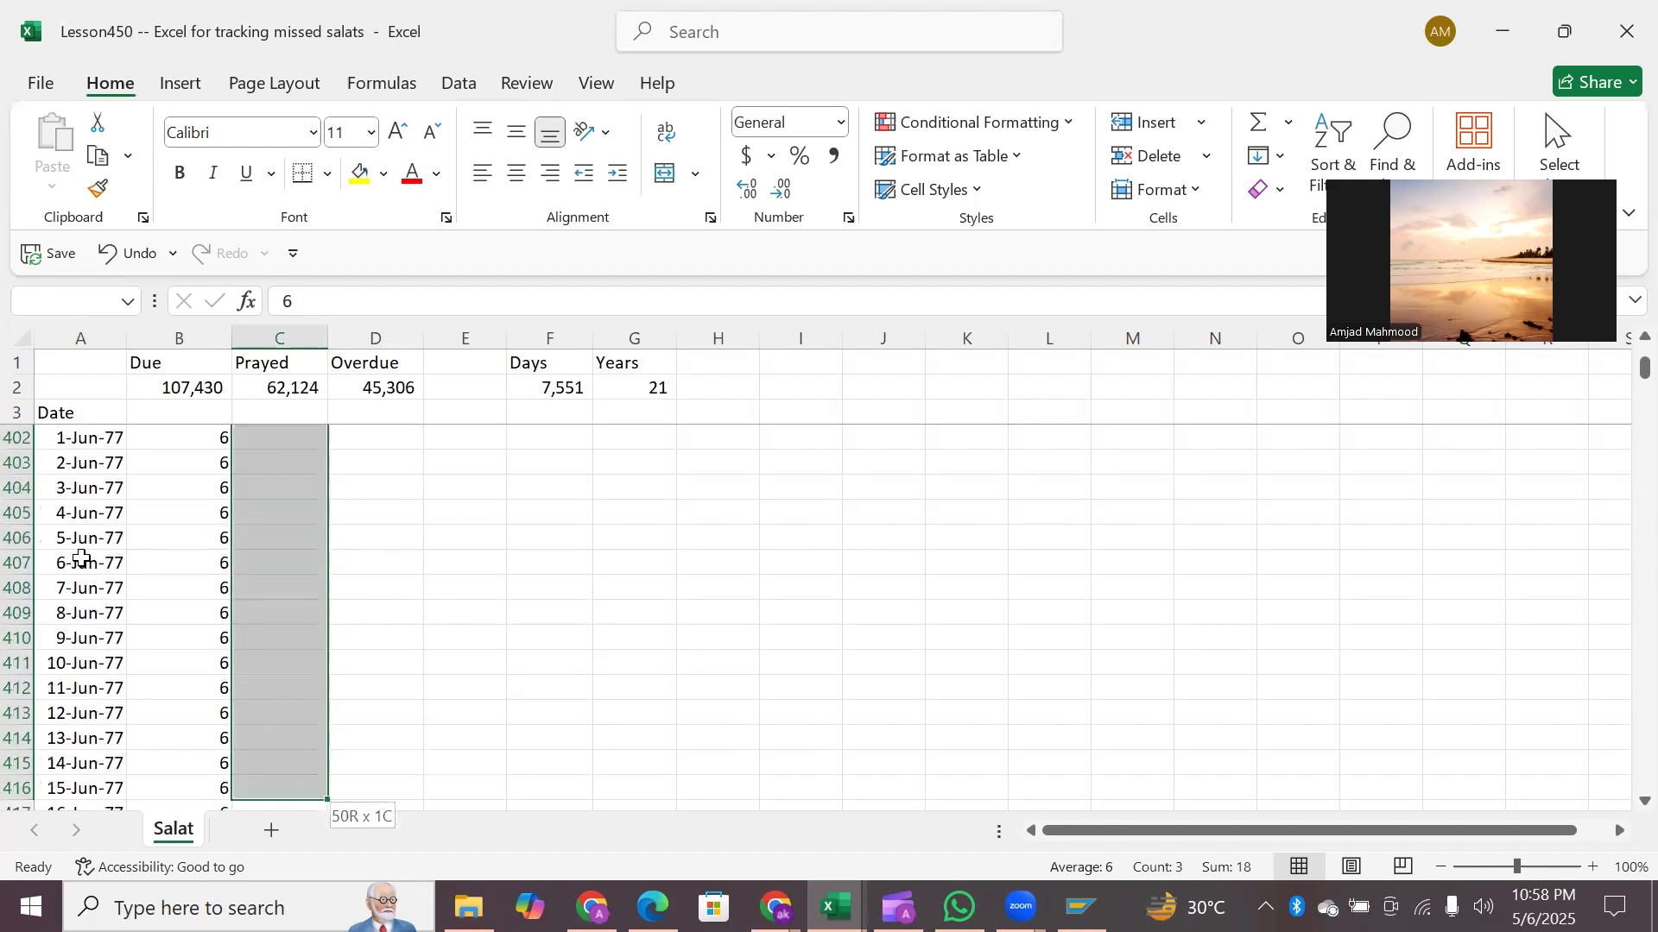
key(Up)
key(Up)
key(Down)
key(Down)
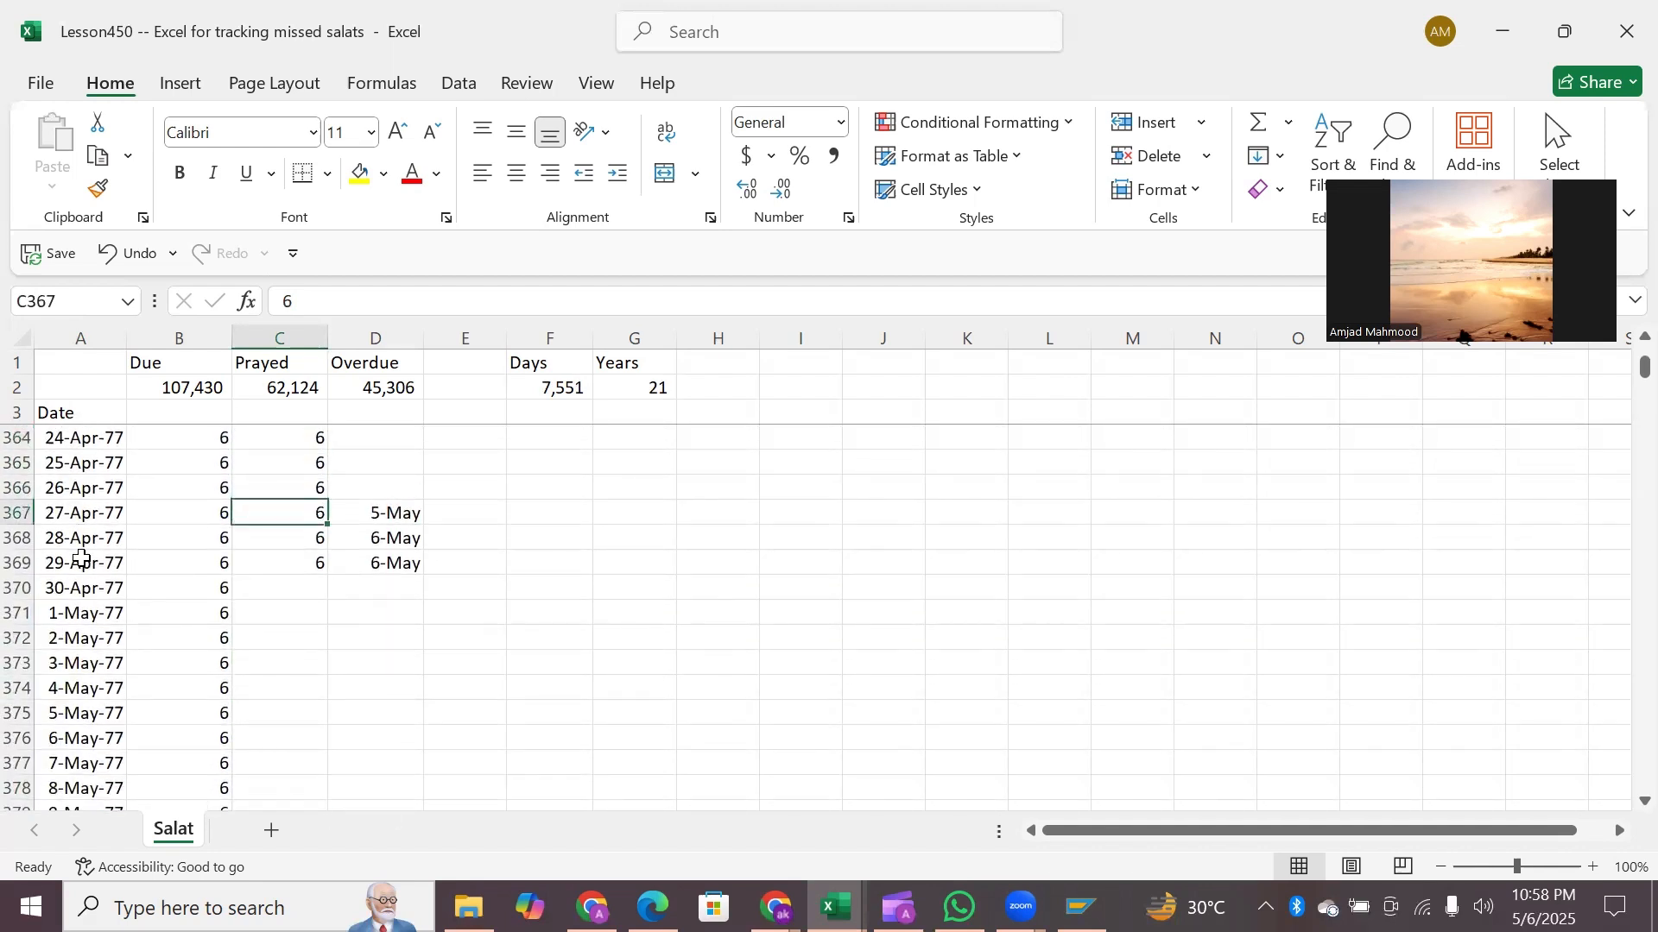
Enter =IF(D367<>"",6,"") as the Prayed formula for 27-Apr-77 in cell C367.
key(shift+Down)
key(shift+Down)
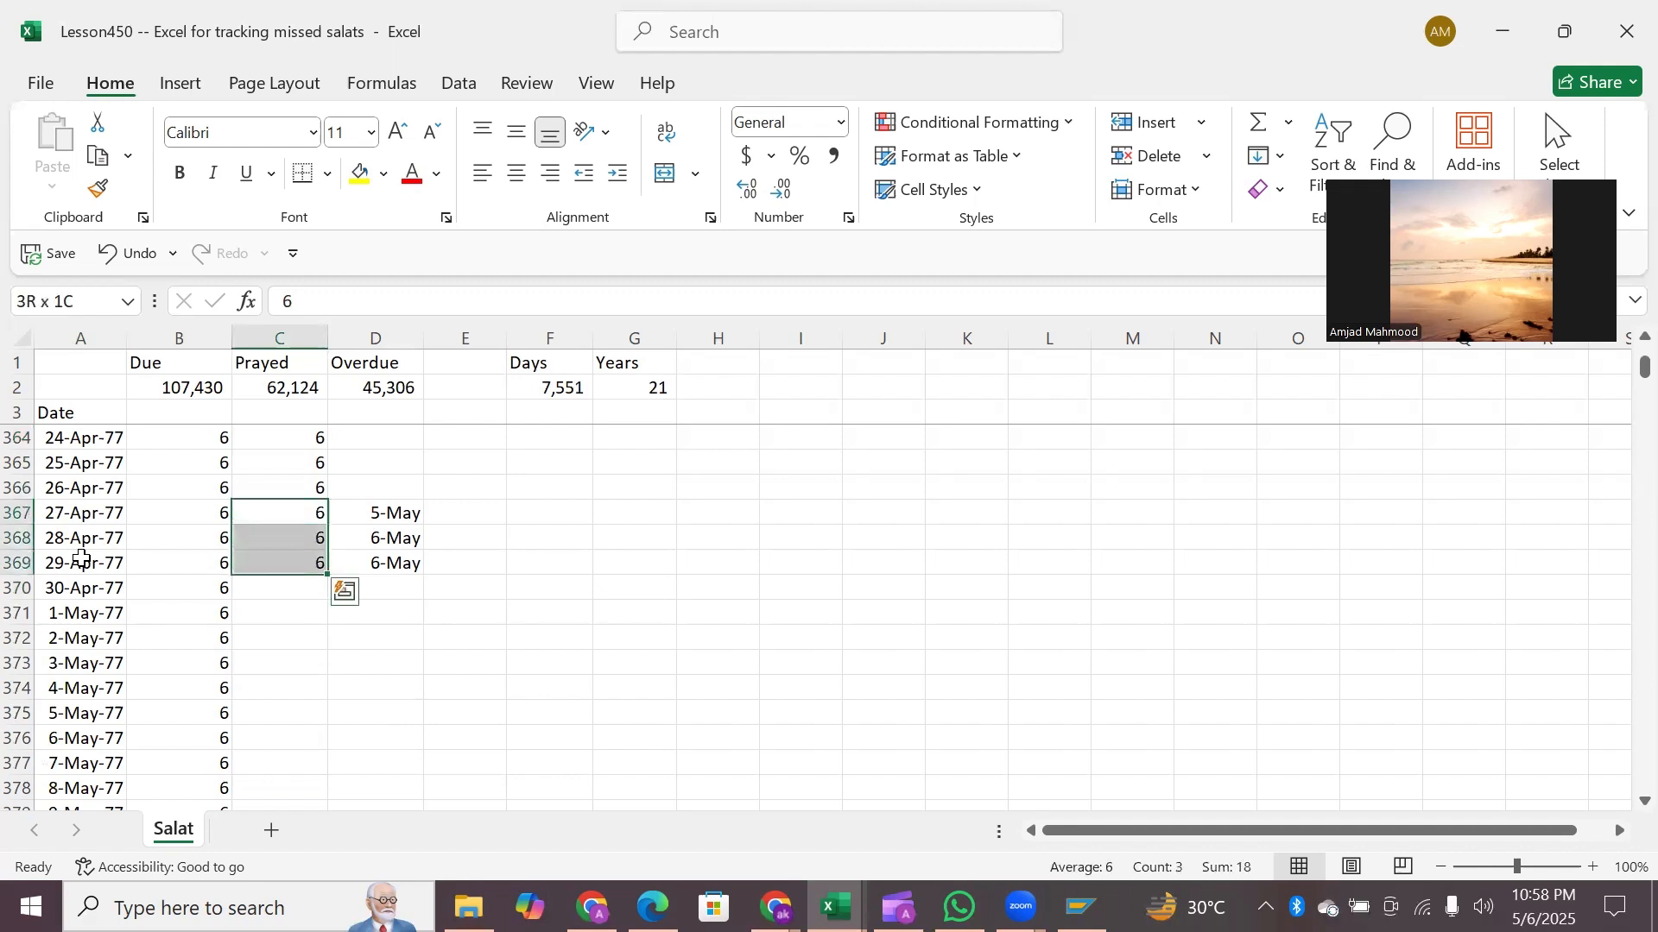
text(=if)
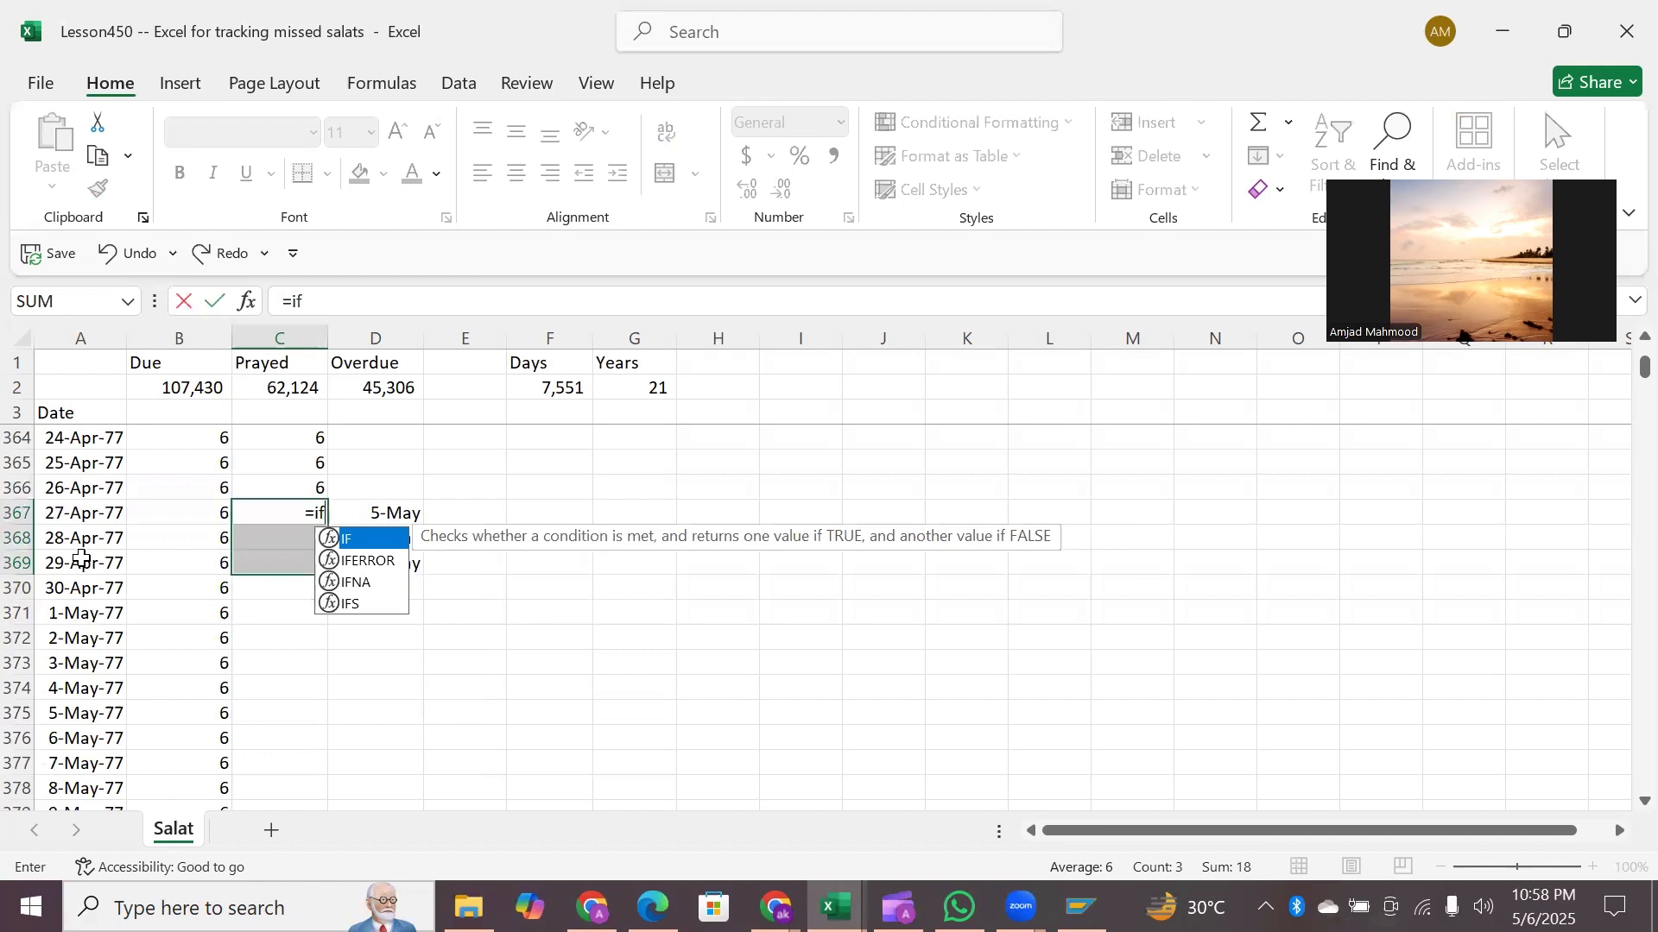
text(()
key(Right)
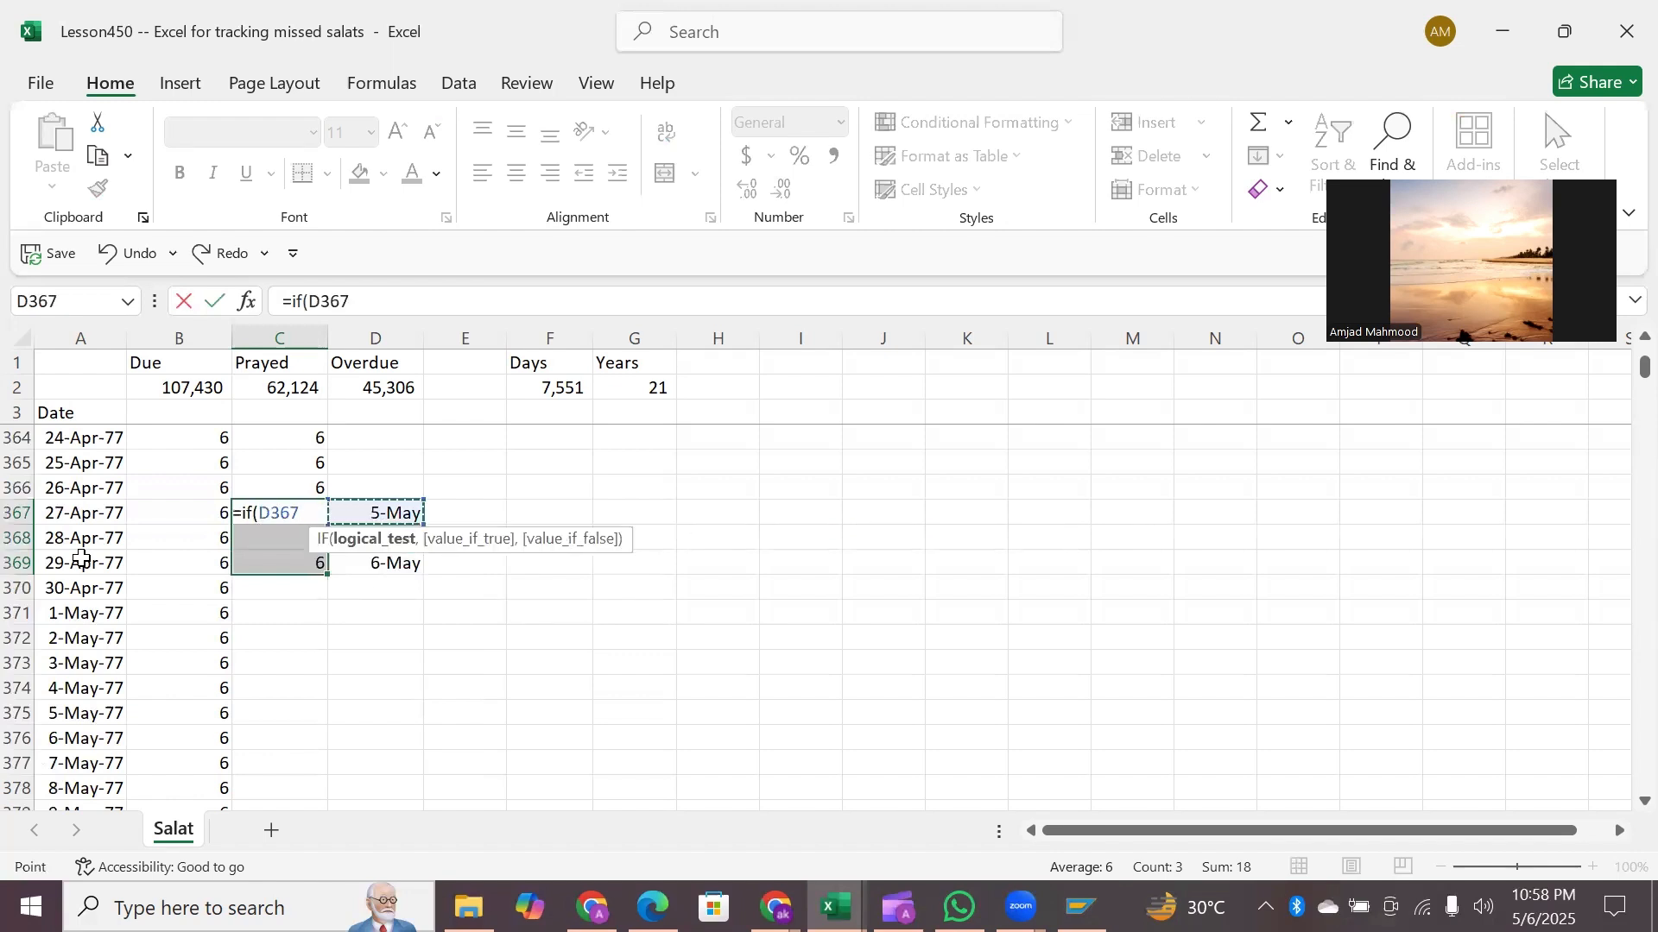
text(<>)
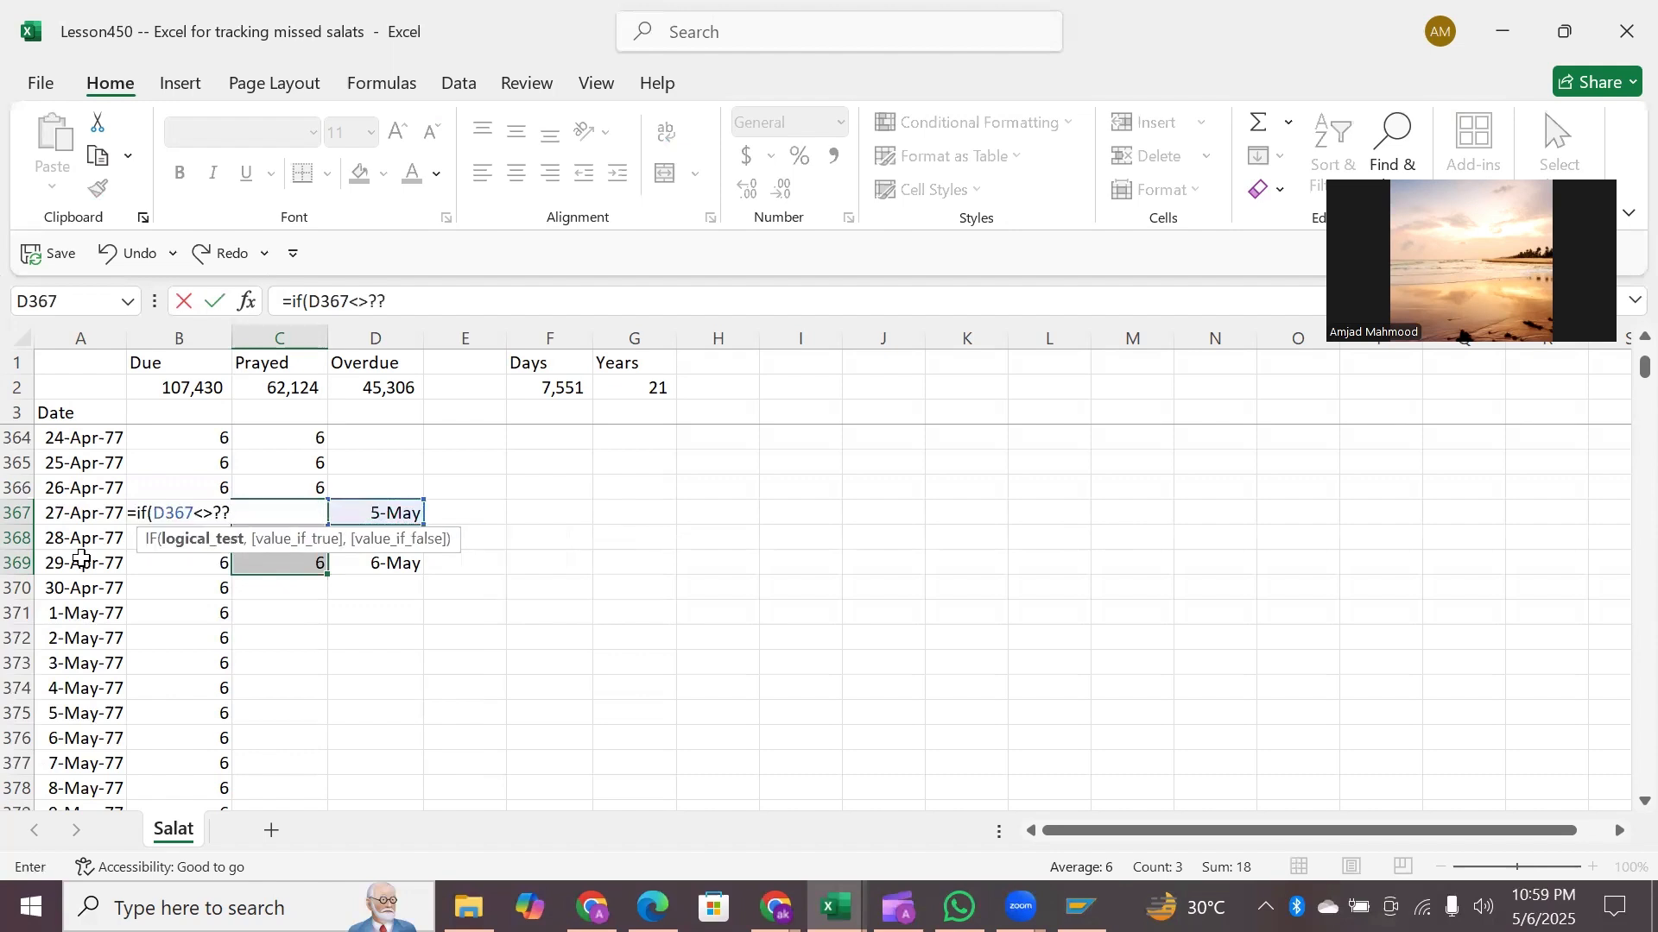
text("",6)
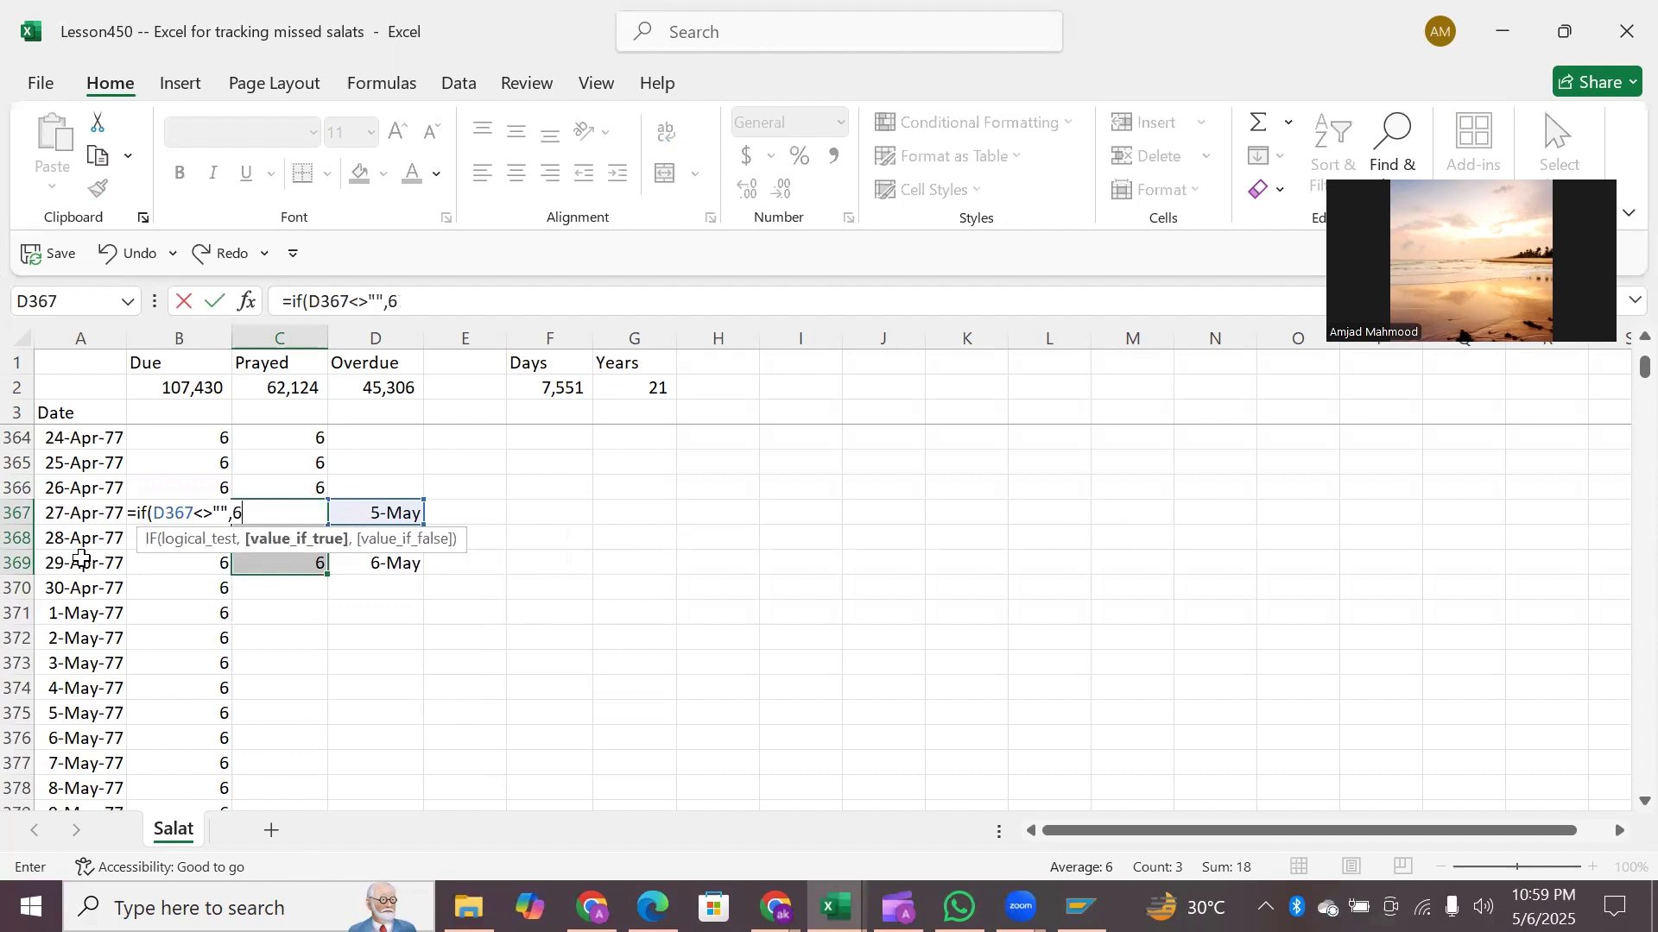
text(,"")
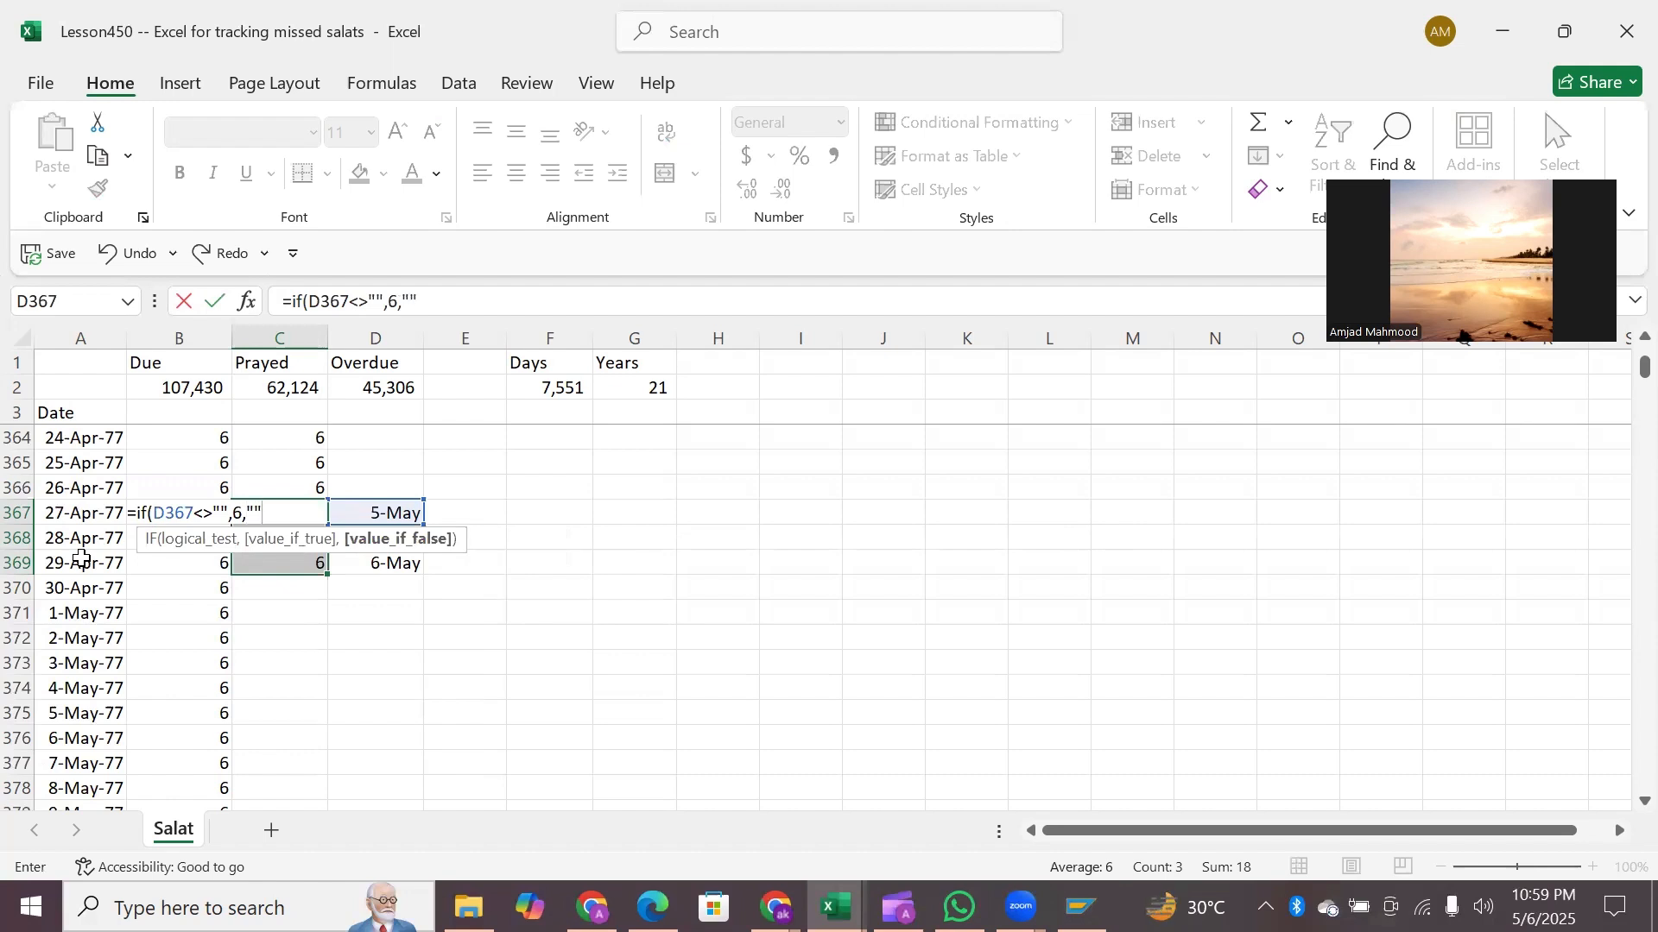
text())
key(Return)
key(Up)
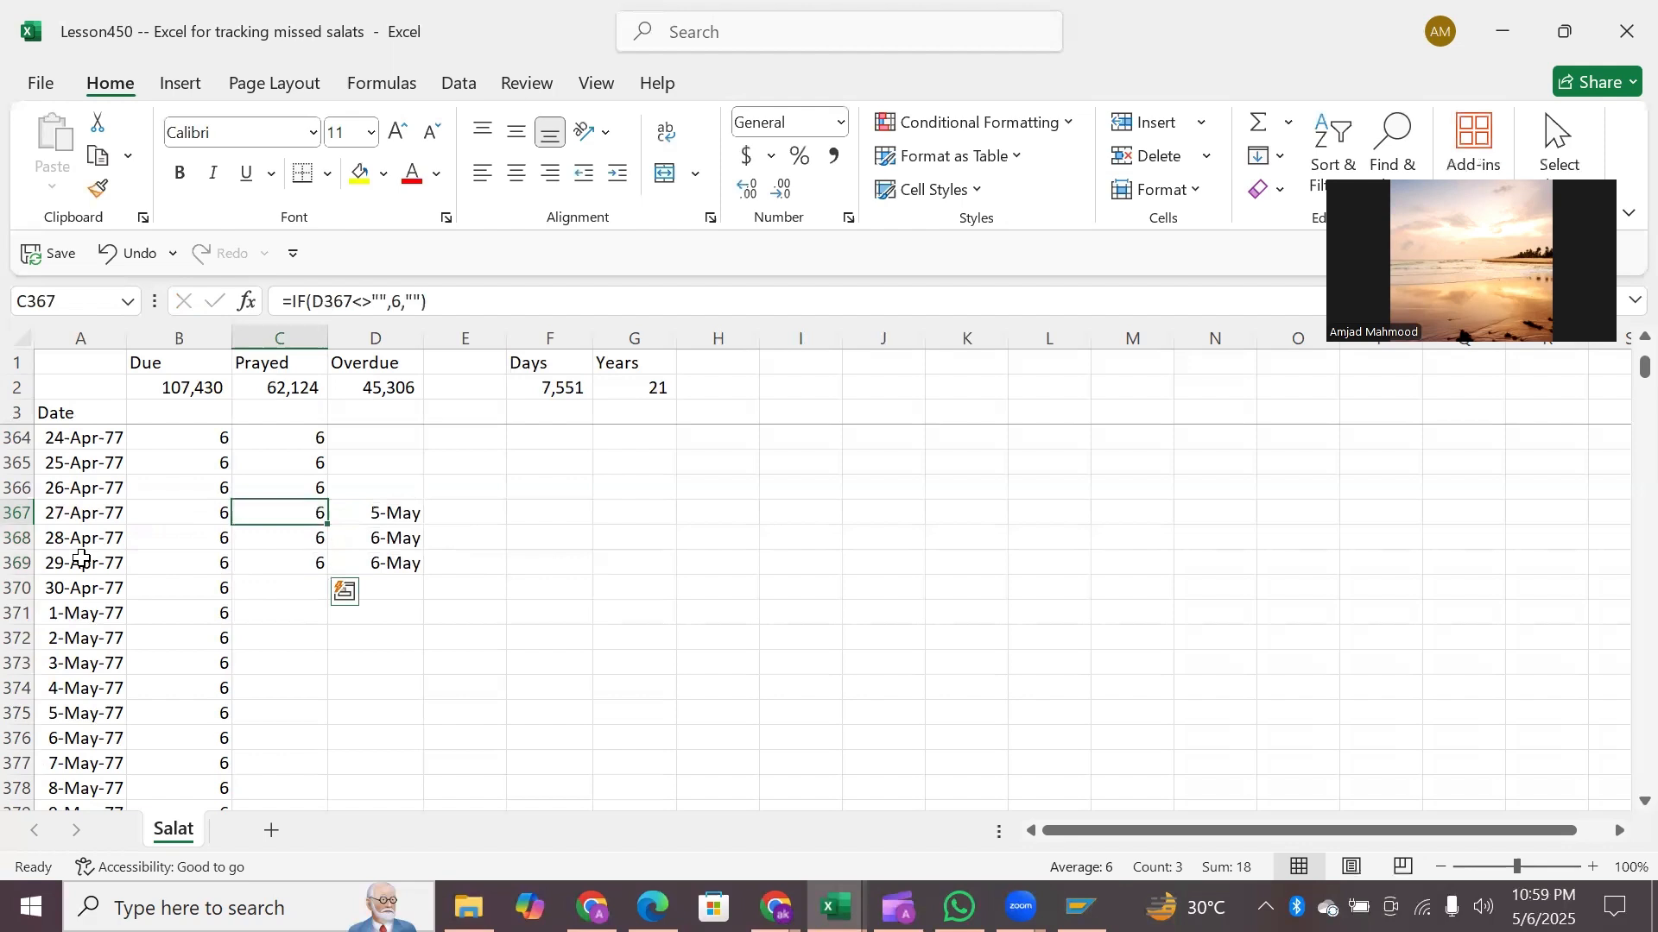
Clear the Prayed entries for 28-Apr-77 and 29-Apr-77, and fill the IF formula from 27-Apr-77 down into them.
key(Down)
key(shift+Down)
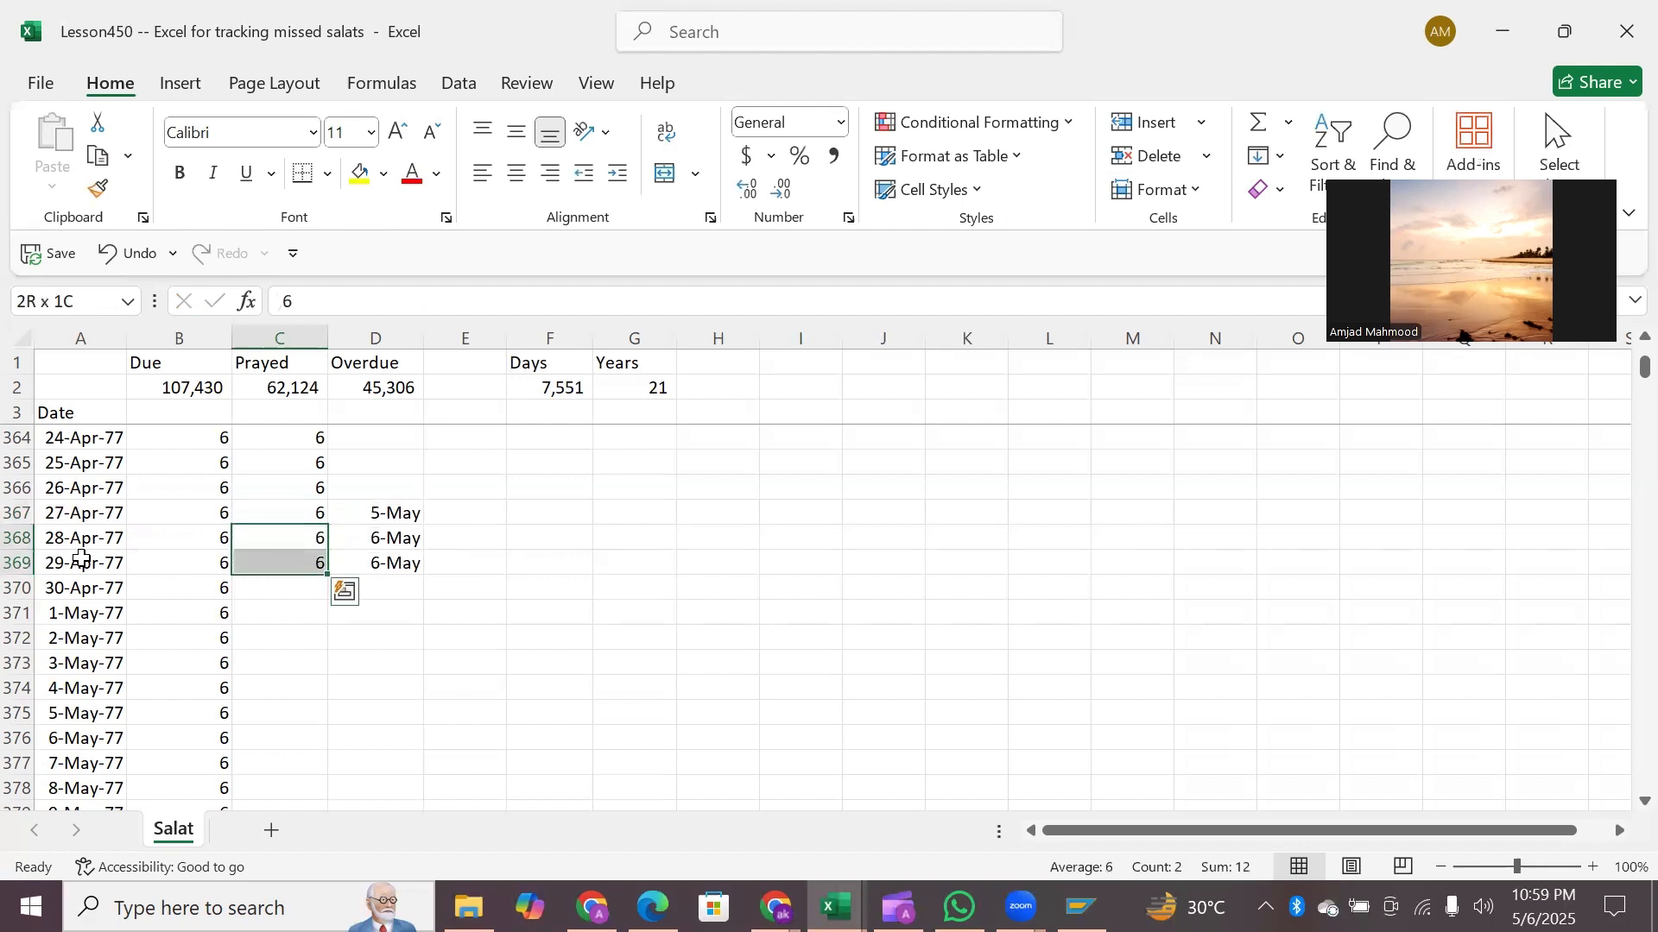
key(Delete)
key(Up)
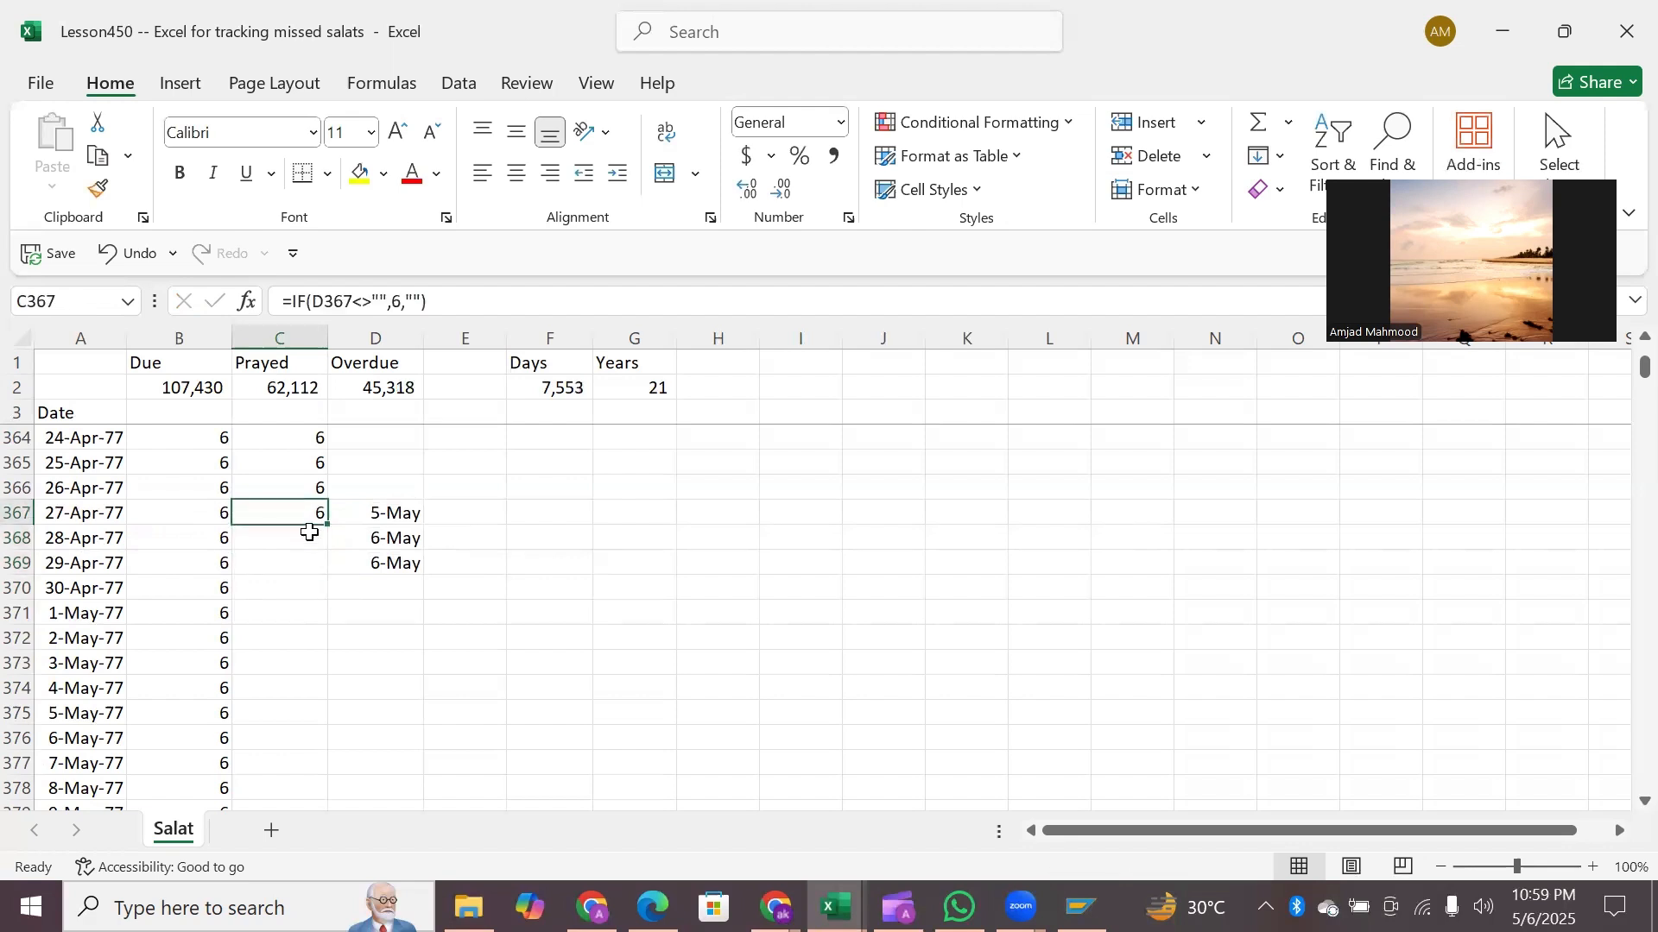
drag(333, 555, 334, 575)
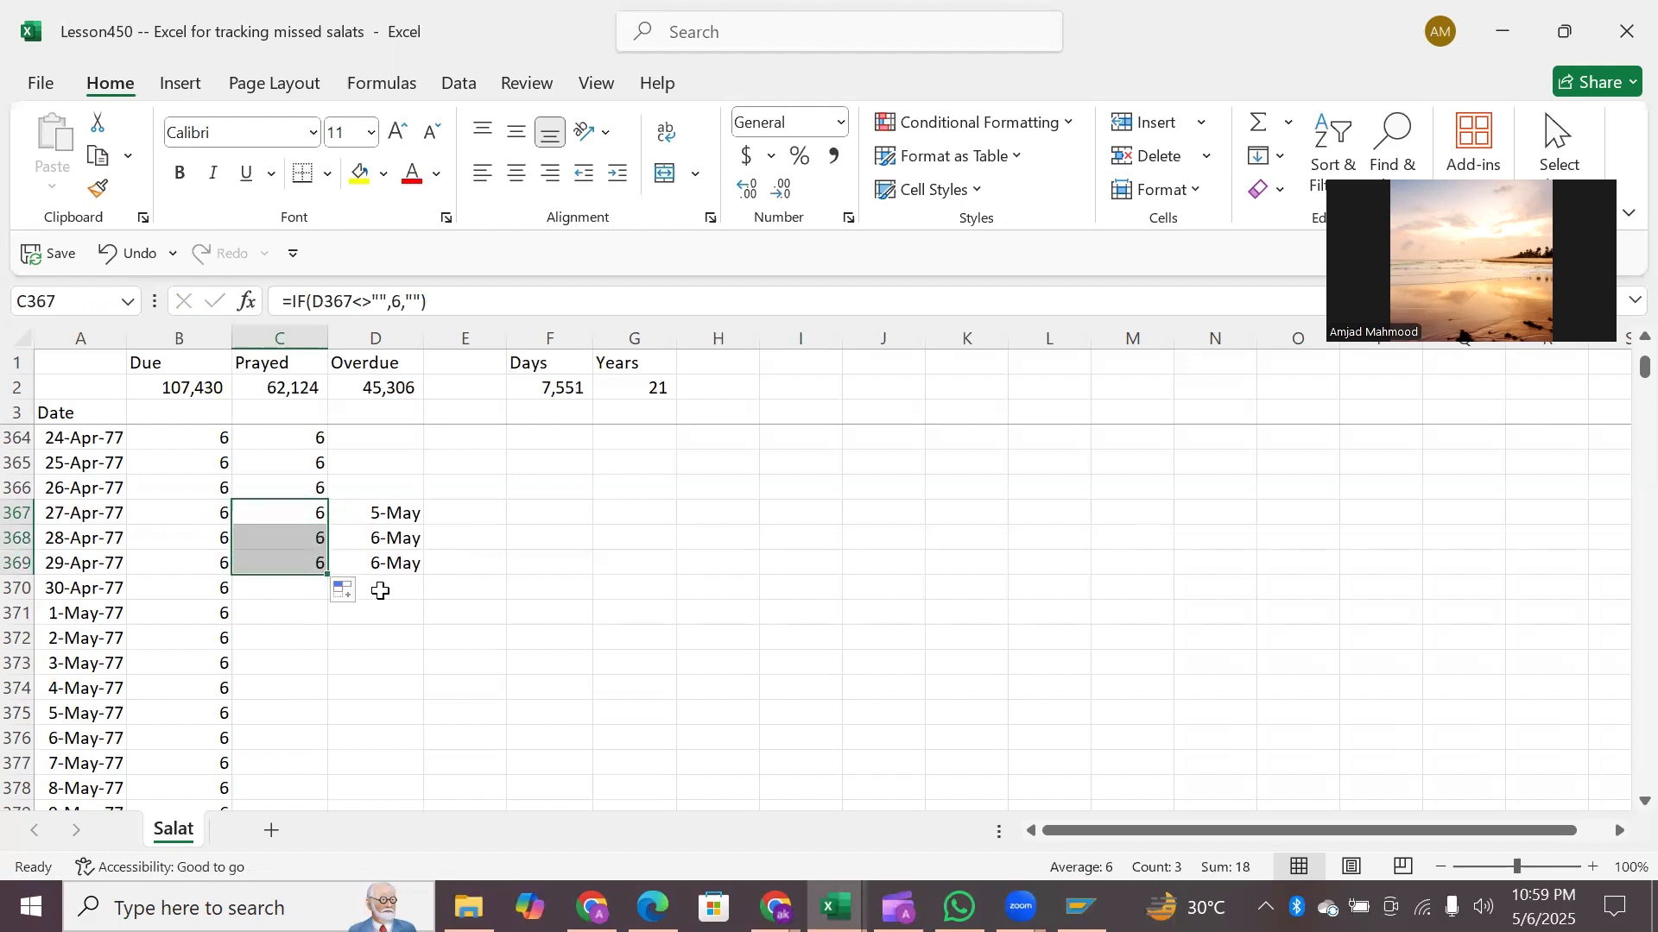
Fill the Prayed IF formula from 29-Apr-77 down to 6-Sep-78.
click(381, 591)
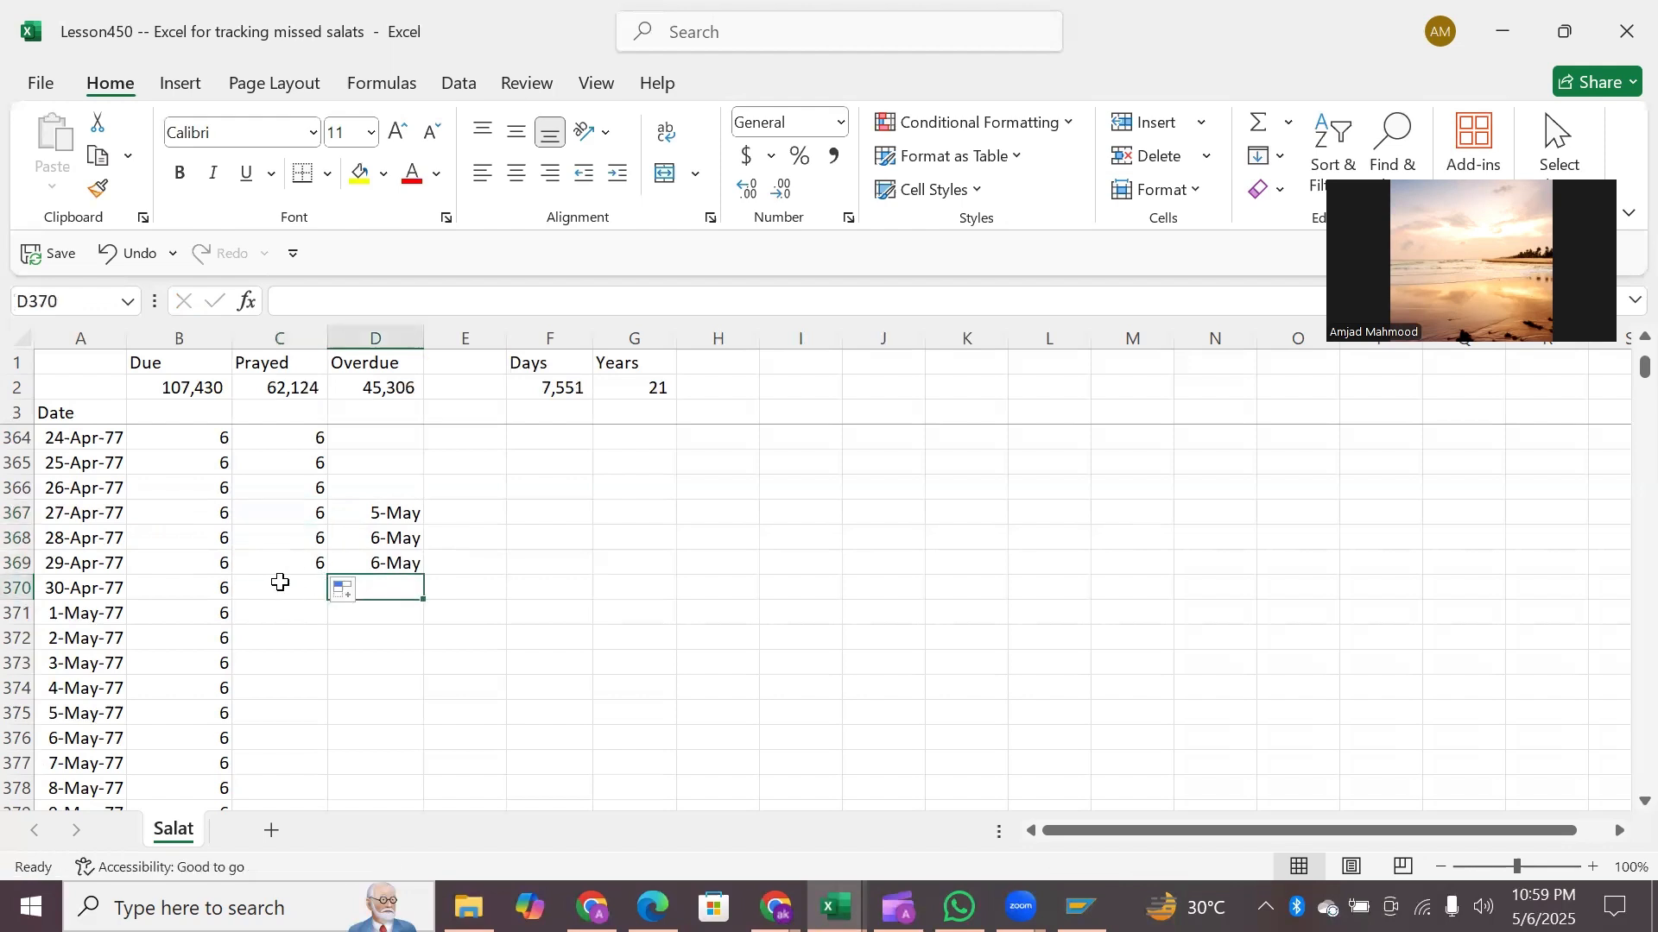
click(278, 583)
click(314, 555)
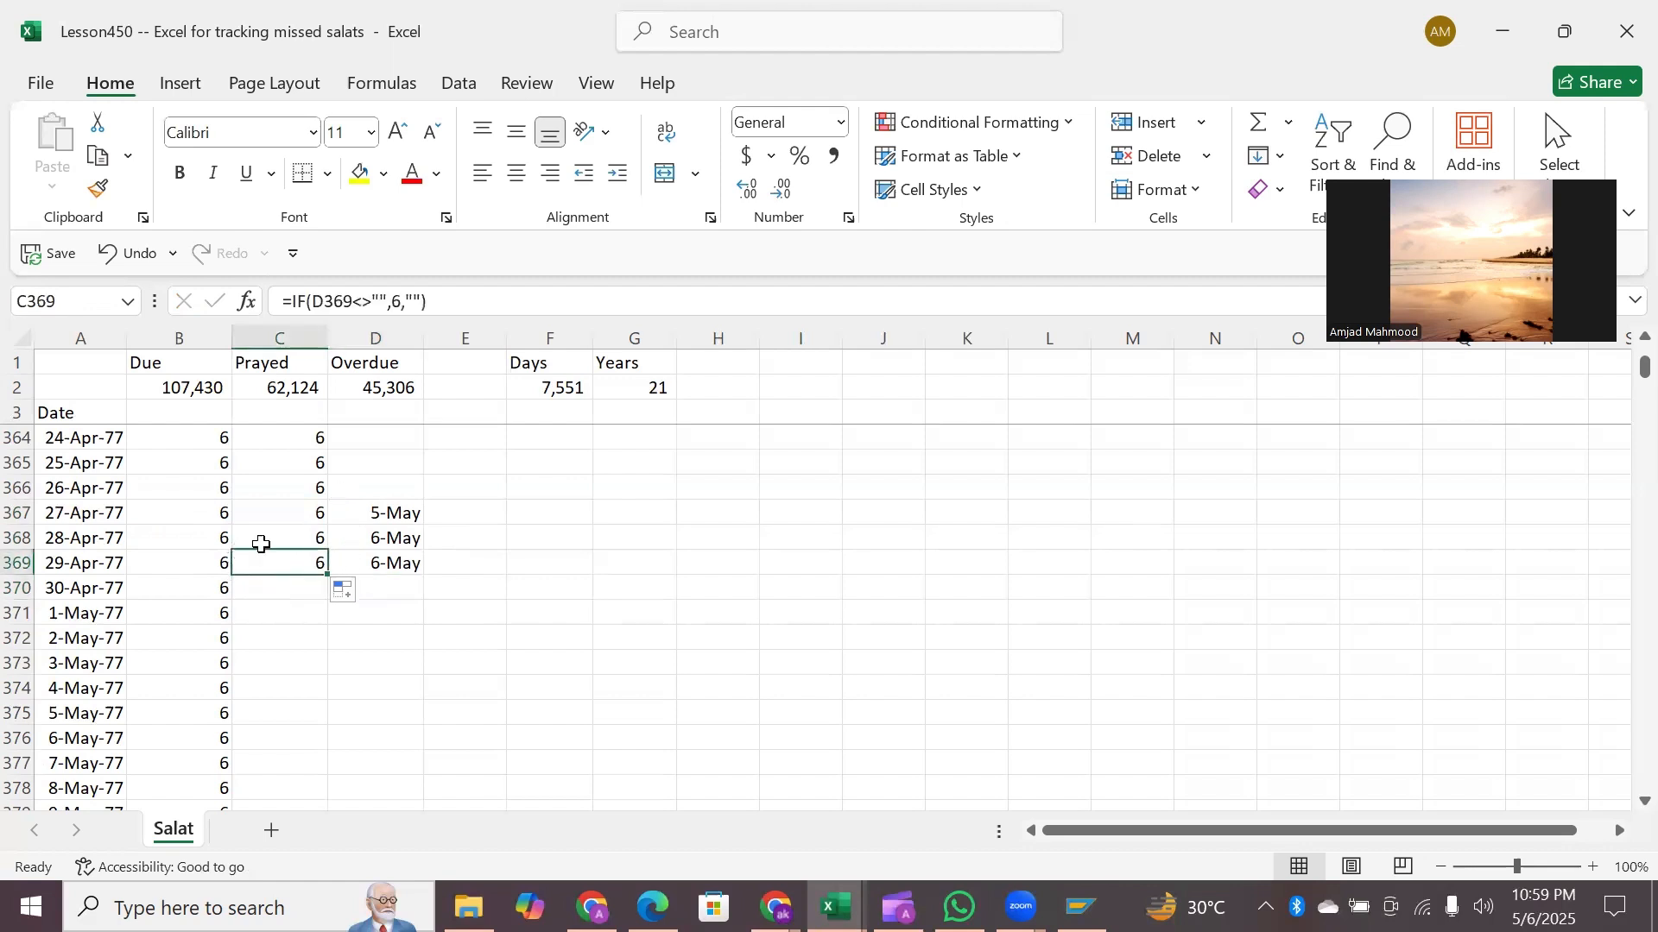
drag(292, 587, 230, 586)
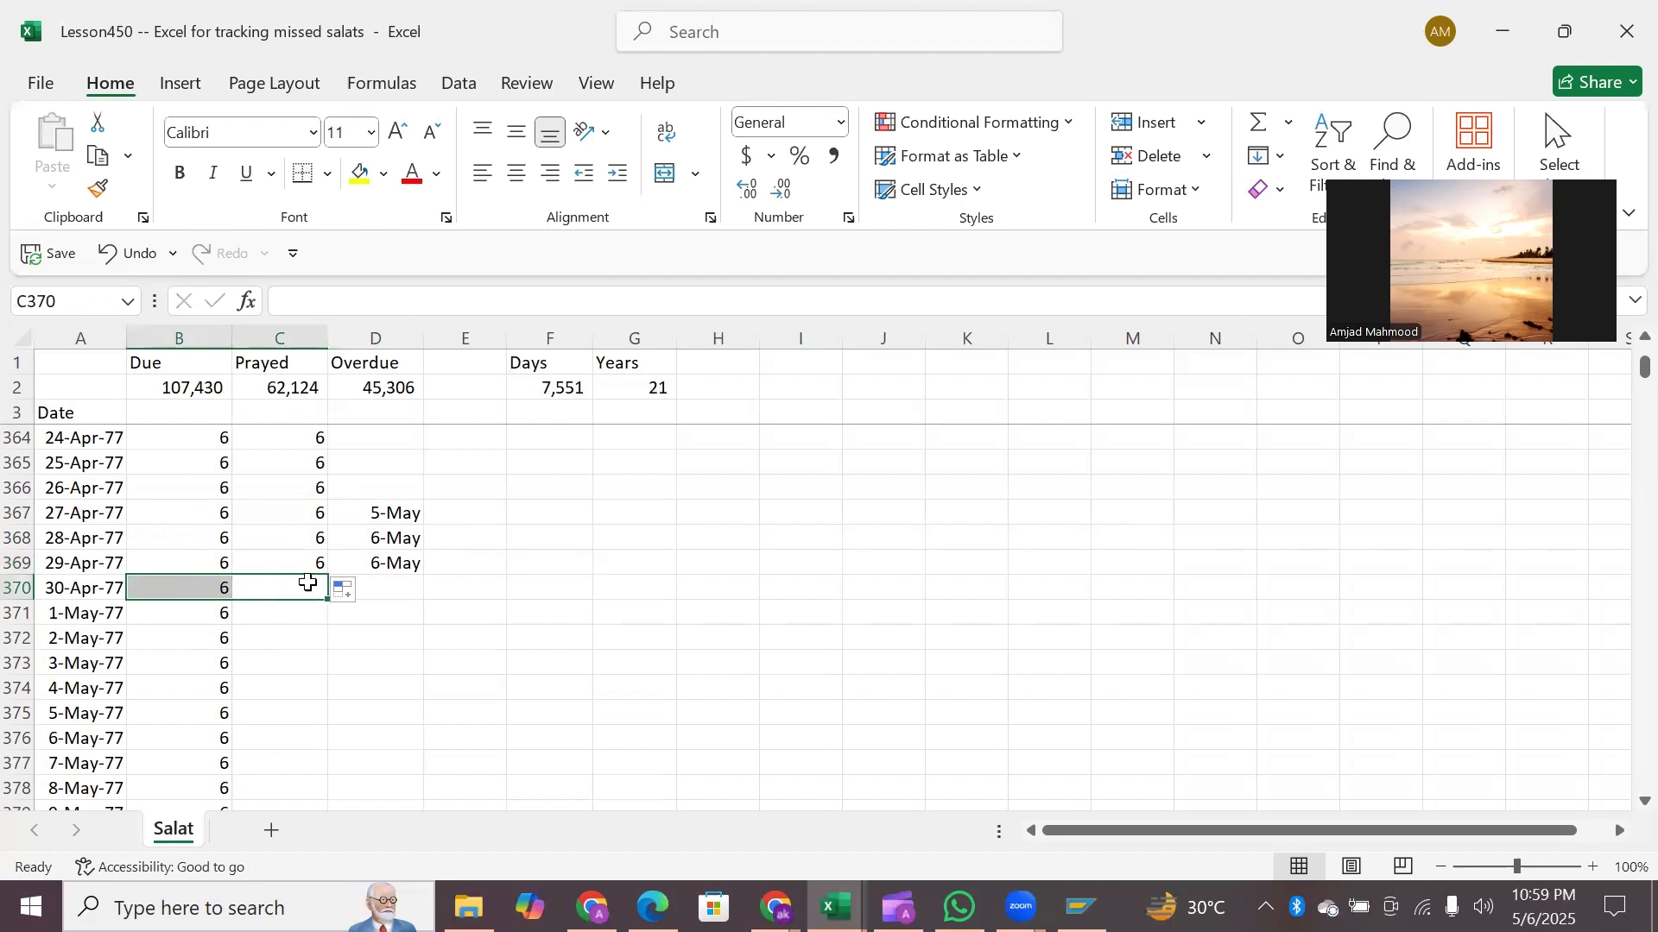
click(308, 579)
click(393, 583)
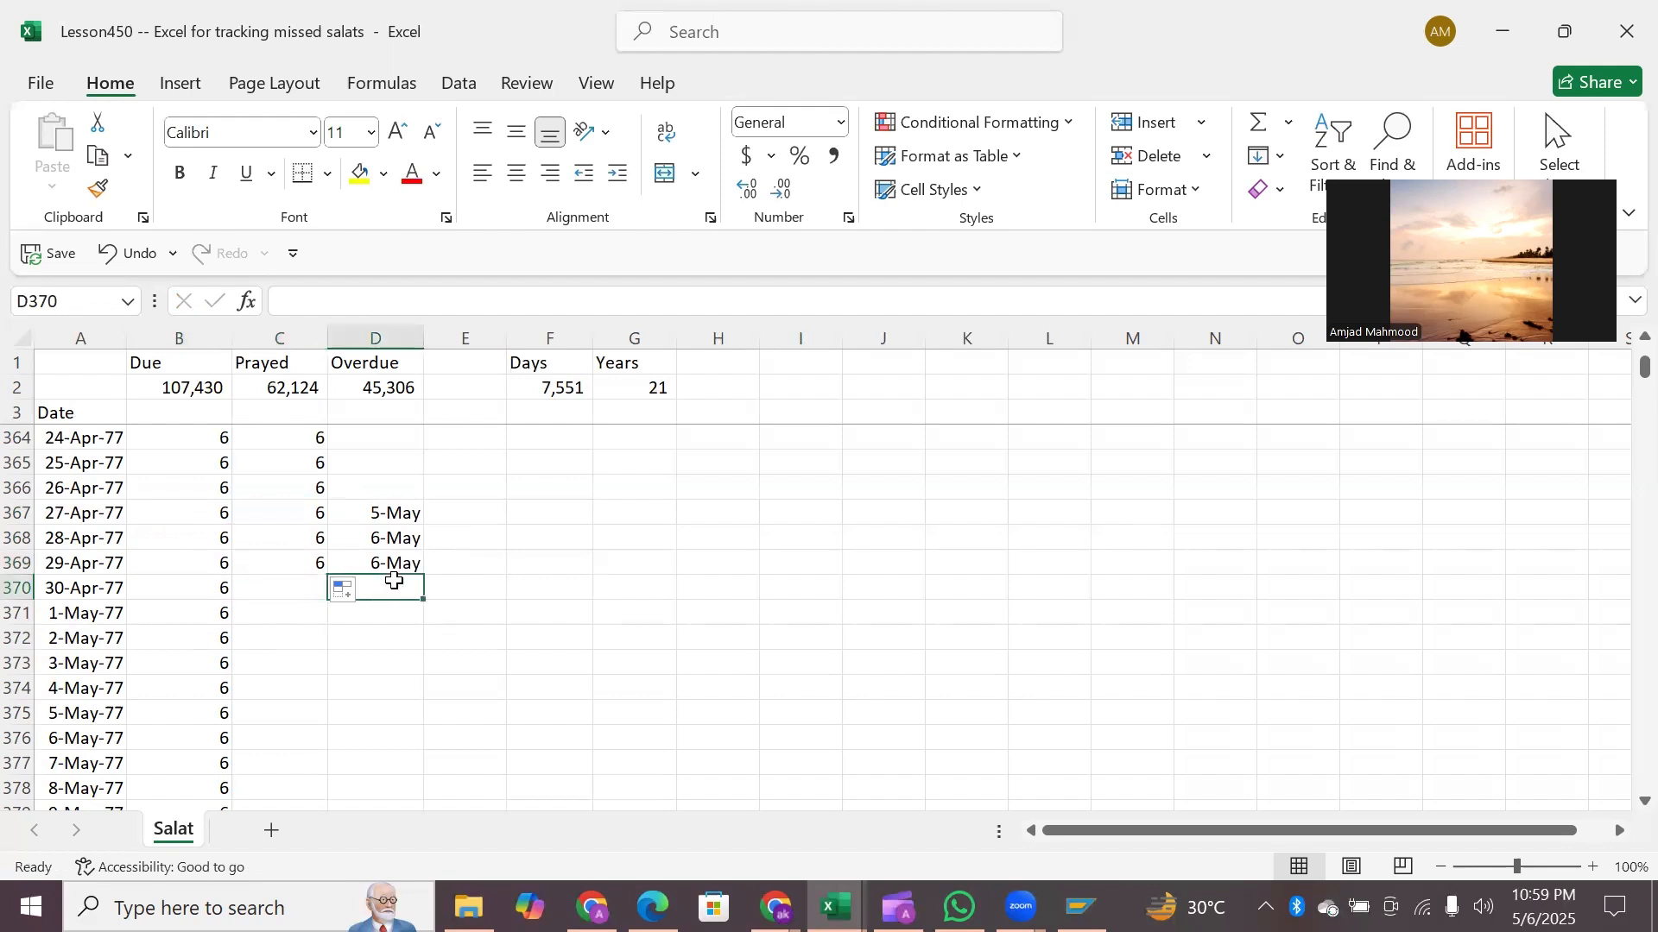
click(296, 571)
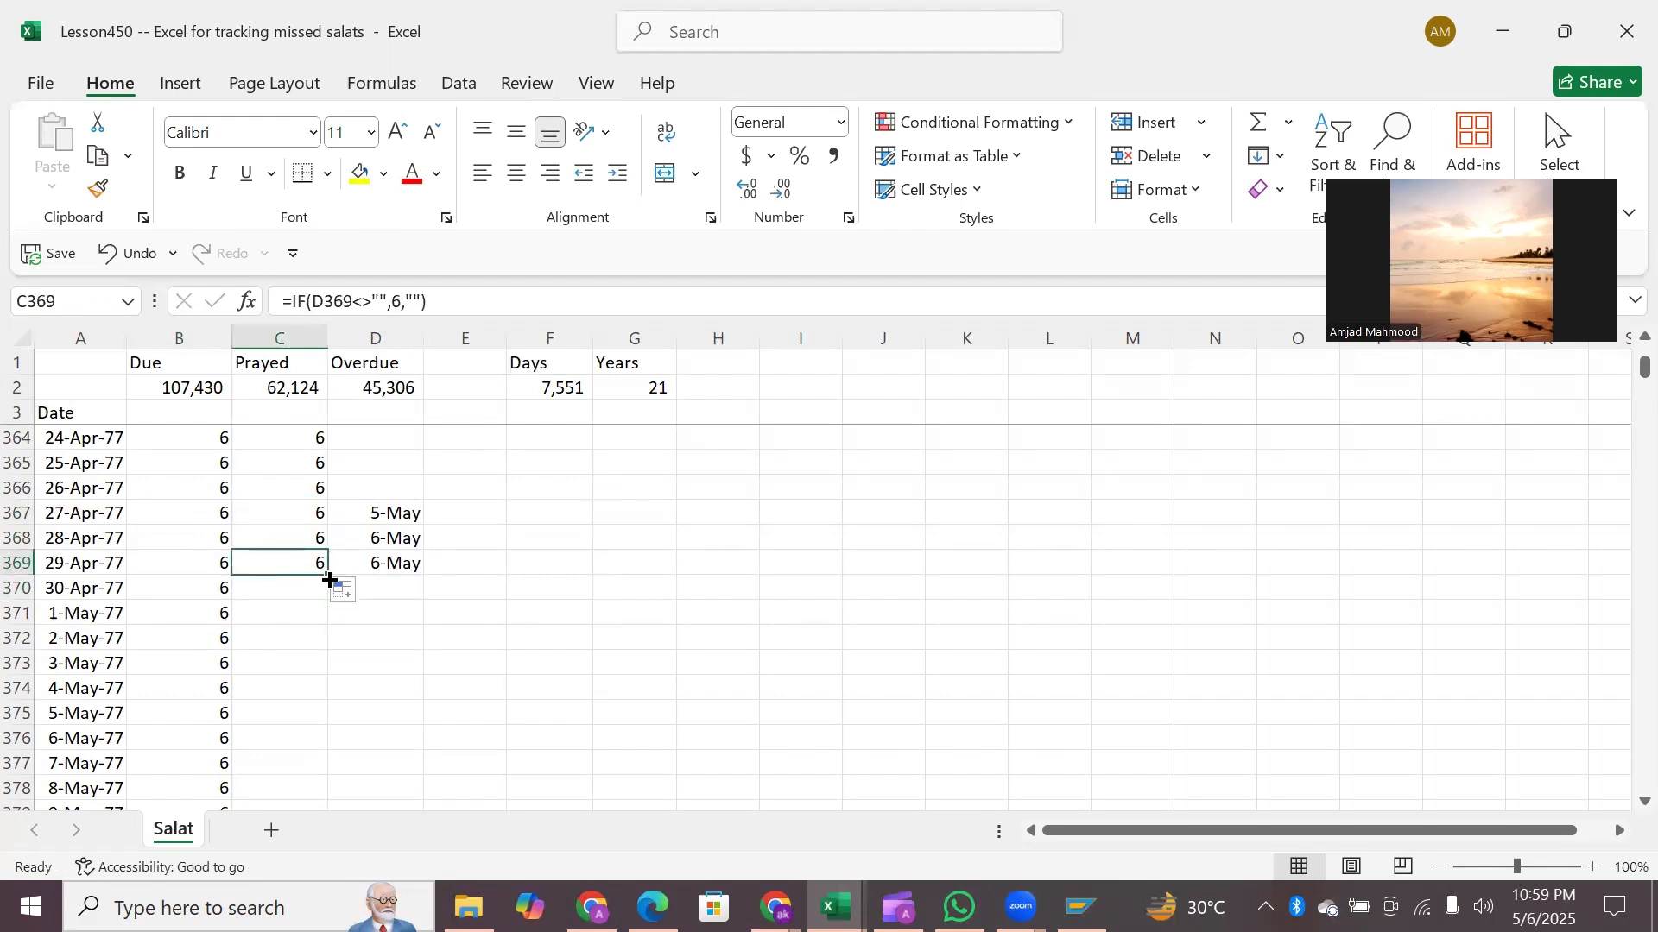
mouse_move(329, 579)
mouse_down()
mouse_move(359, 759)
mouse_move(340, 862)
mouse_move(289, 497)
mouse_move(333, 473)
mouse_move(351, 466)
mouse_move(319, 481)
mouse_move(1286, 277)
mouse_move(1627, 341)
mouse_move(737, 473)
mouse_up()
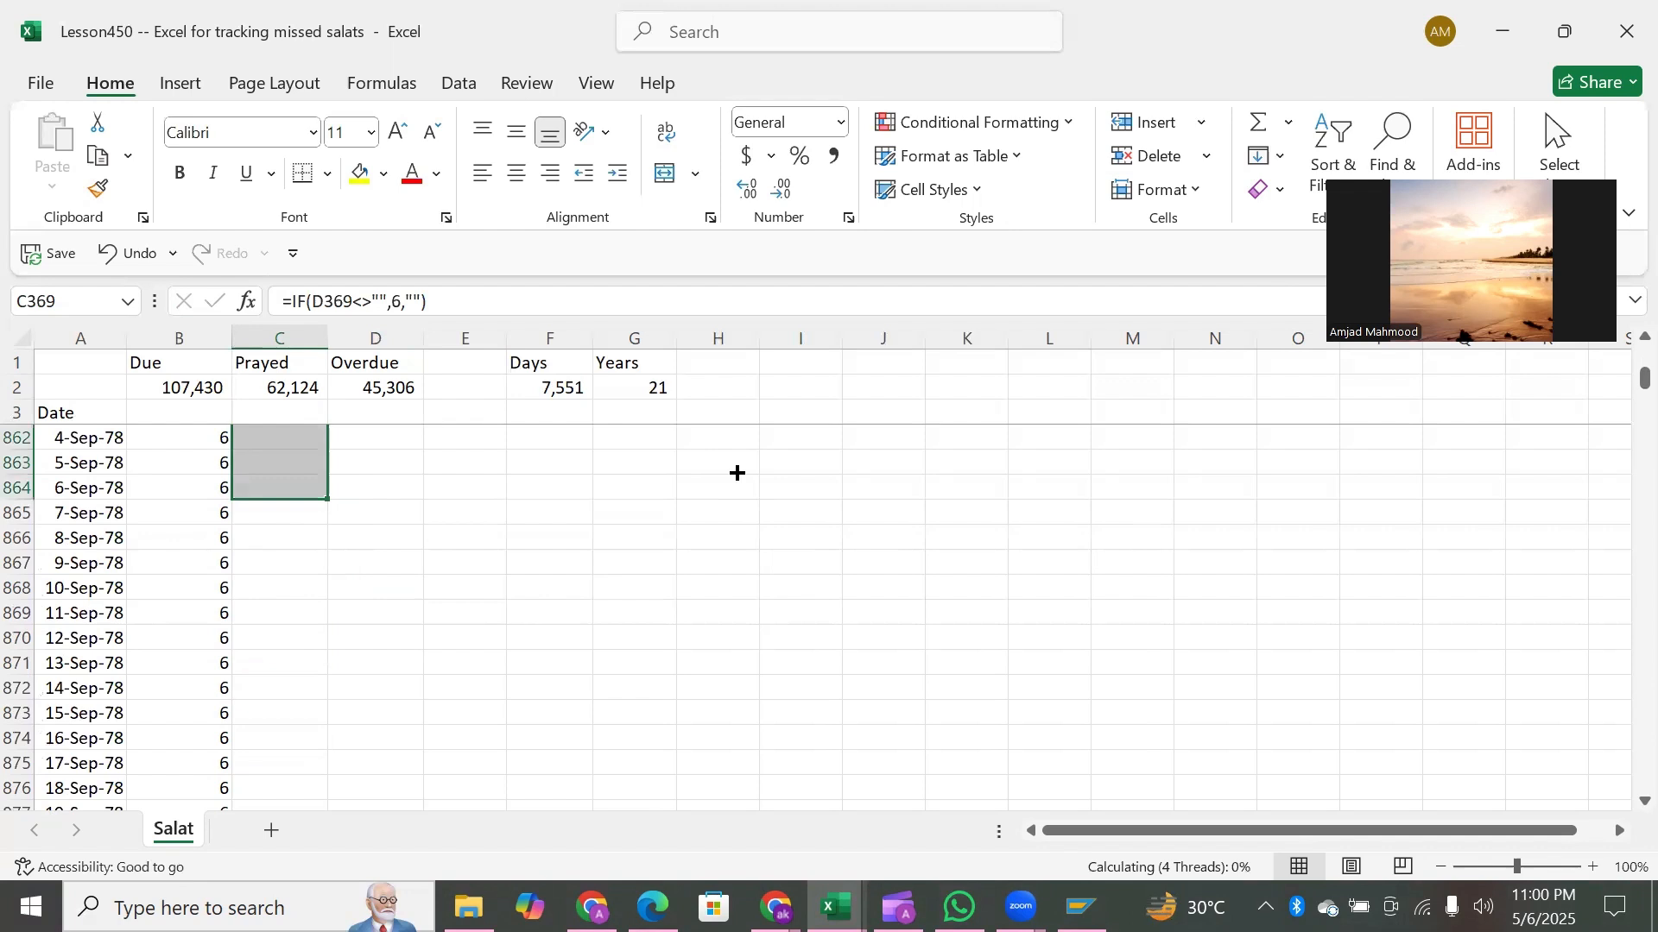
Copy the Prayed IF formula of 29-Apr-77 into all Prayed cells from 30-Apr-77 through 31-Dec-97.
click(391, 458)
key(ctrl+Up)
key(Up)
key(Up)
key(Up)
key(Up)
key(Down)
key(Down)
key(Down)
key(Down)
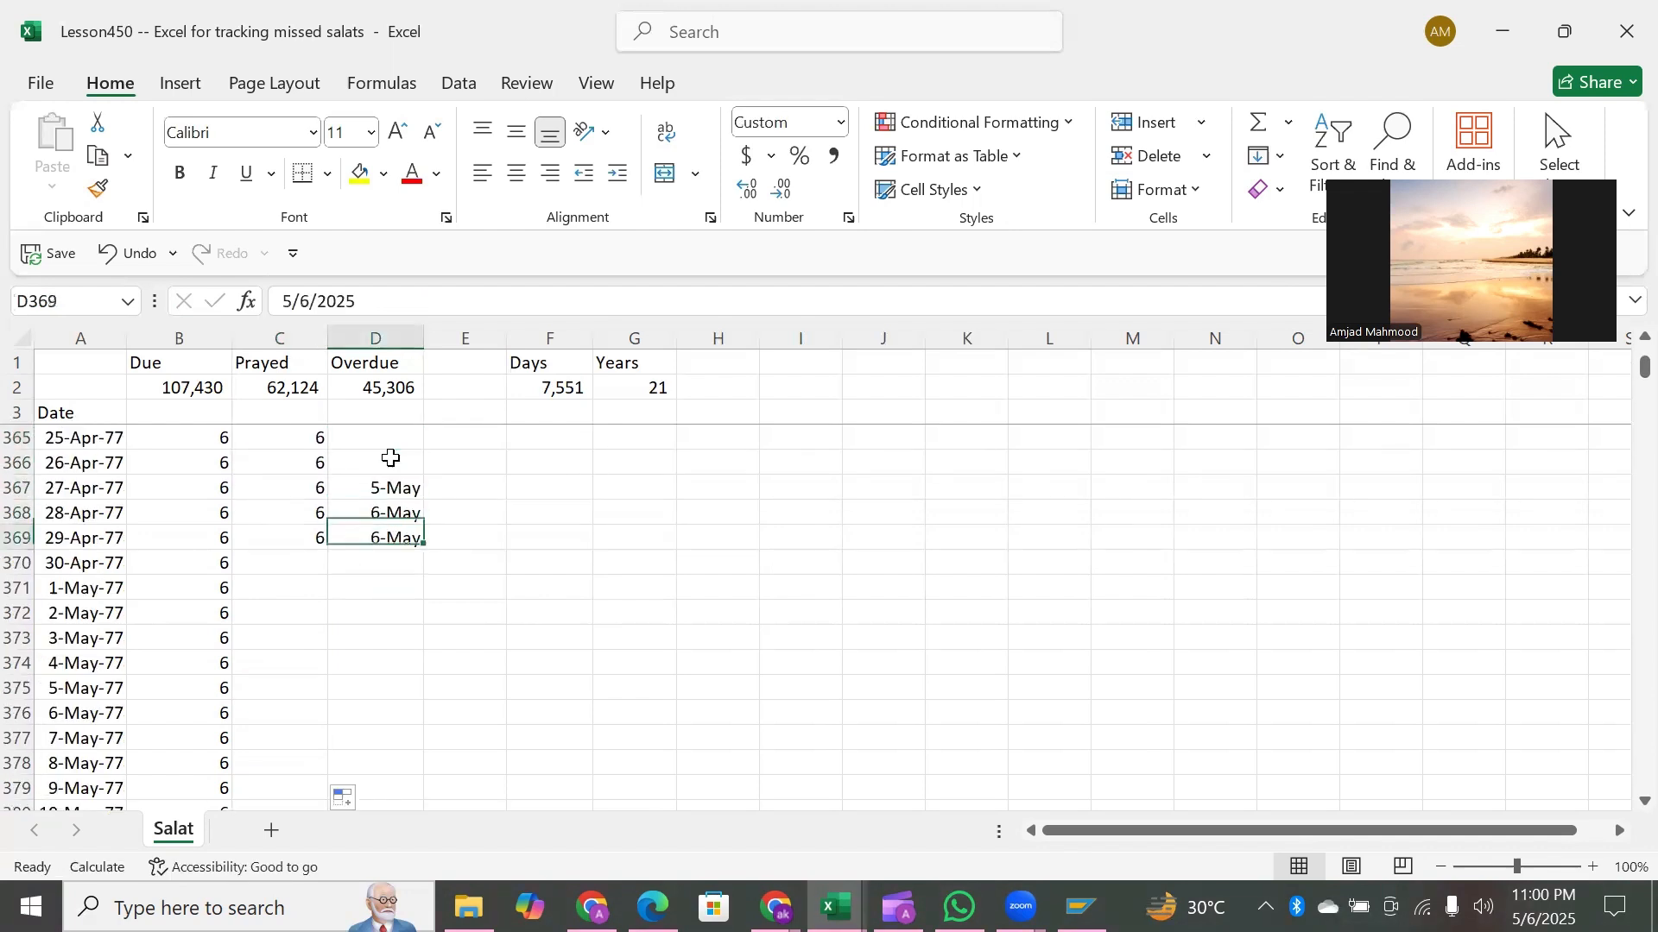
key(Left)
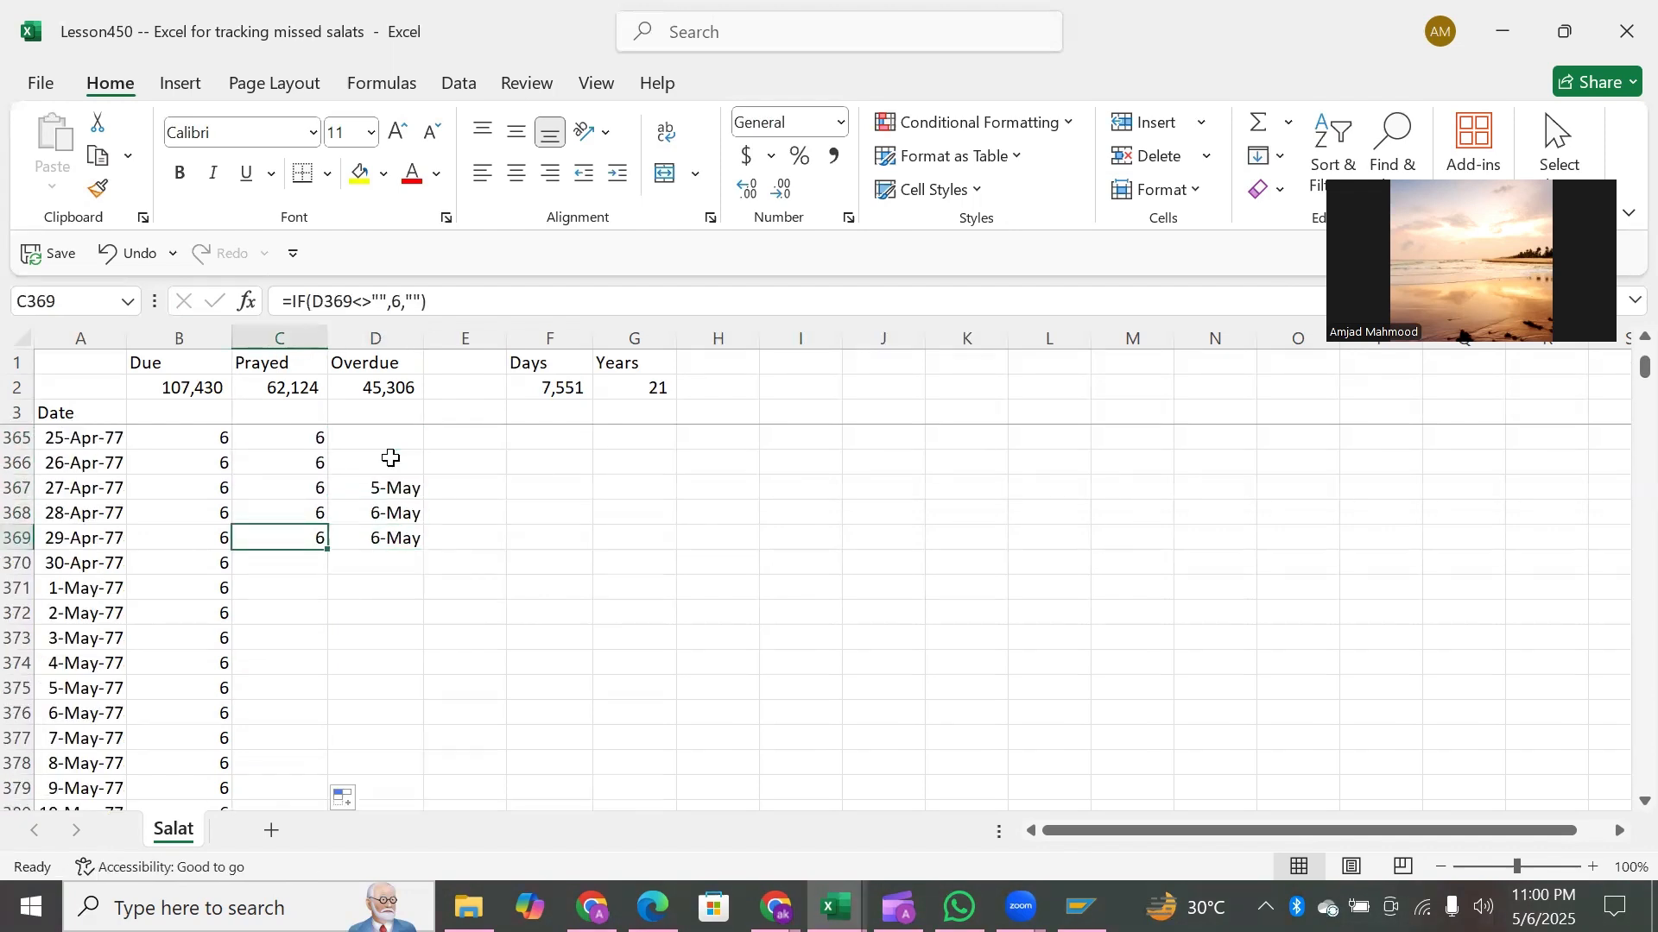
key(ctrl+c)
key(Down)
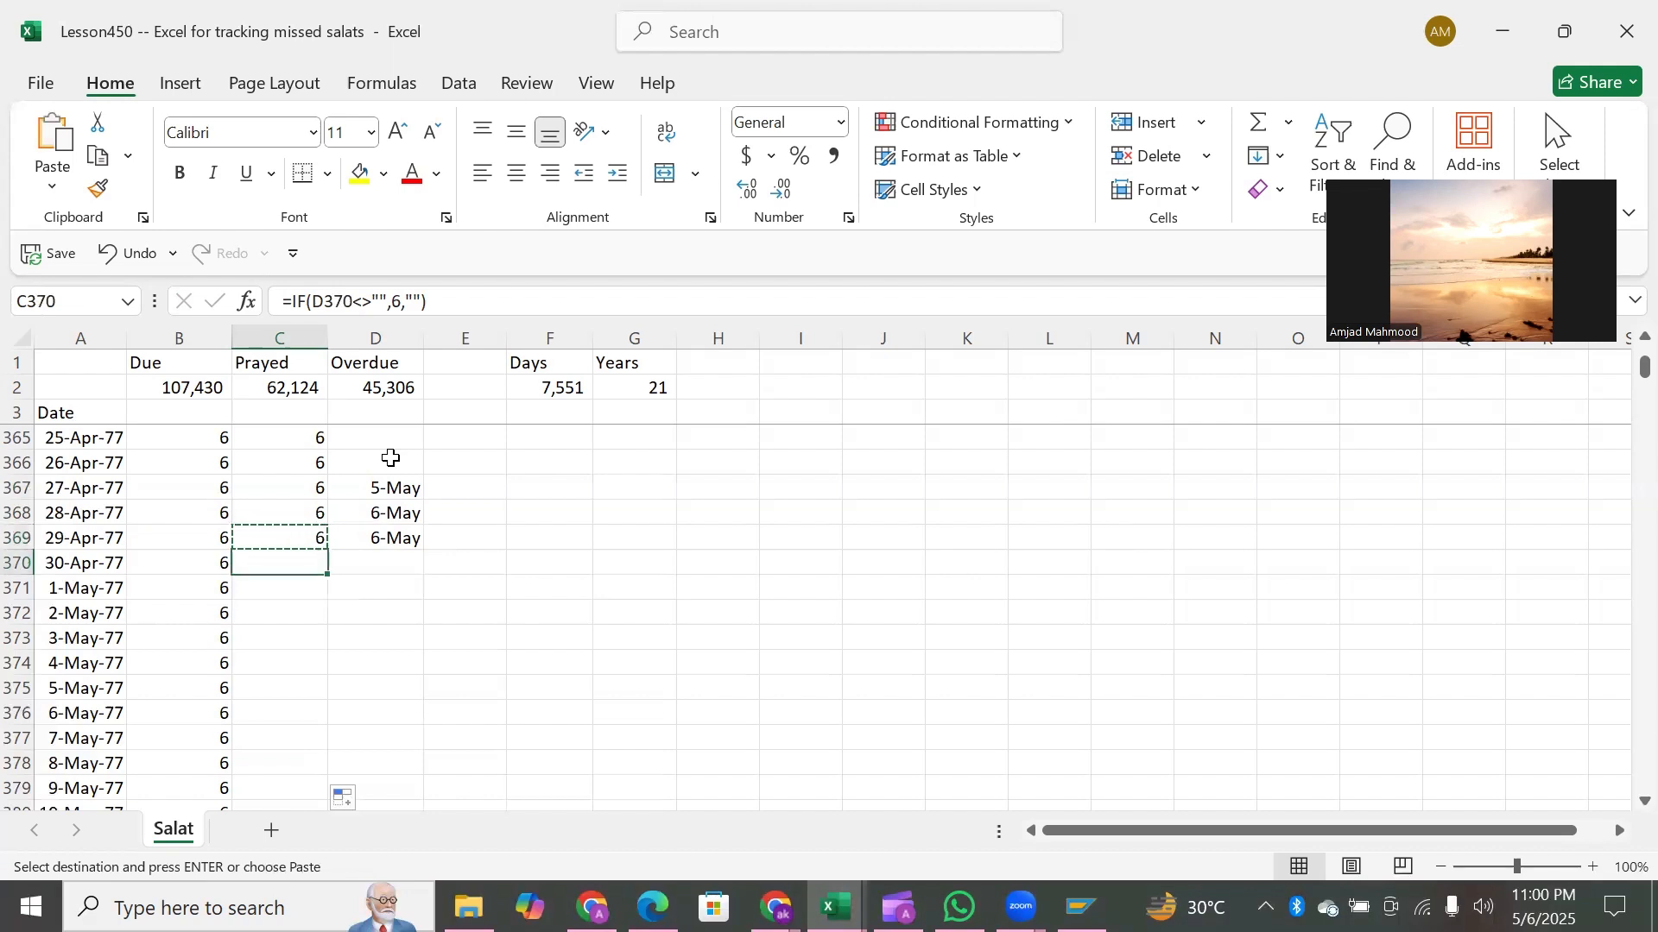
key(ctrl+shift+Down)
key(shift+Down)
key(shift+Down)
key(shift+Down)
key(shift+Down)
key(shift+Down)
key(shift+Down)
key(shift+Down)
key(shift+Down)
key(shift+Down)
key(shift+Down)
key(shift+Down)
key(shift+Down)
key(shift+Down)
key(shift+Down)
key(shift+Down)
key(shift+Down)
key(shift+Down)
key(shift+Down)
key(shift+Down)
key(shift+Down)
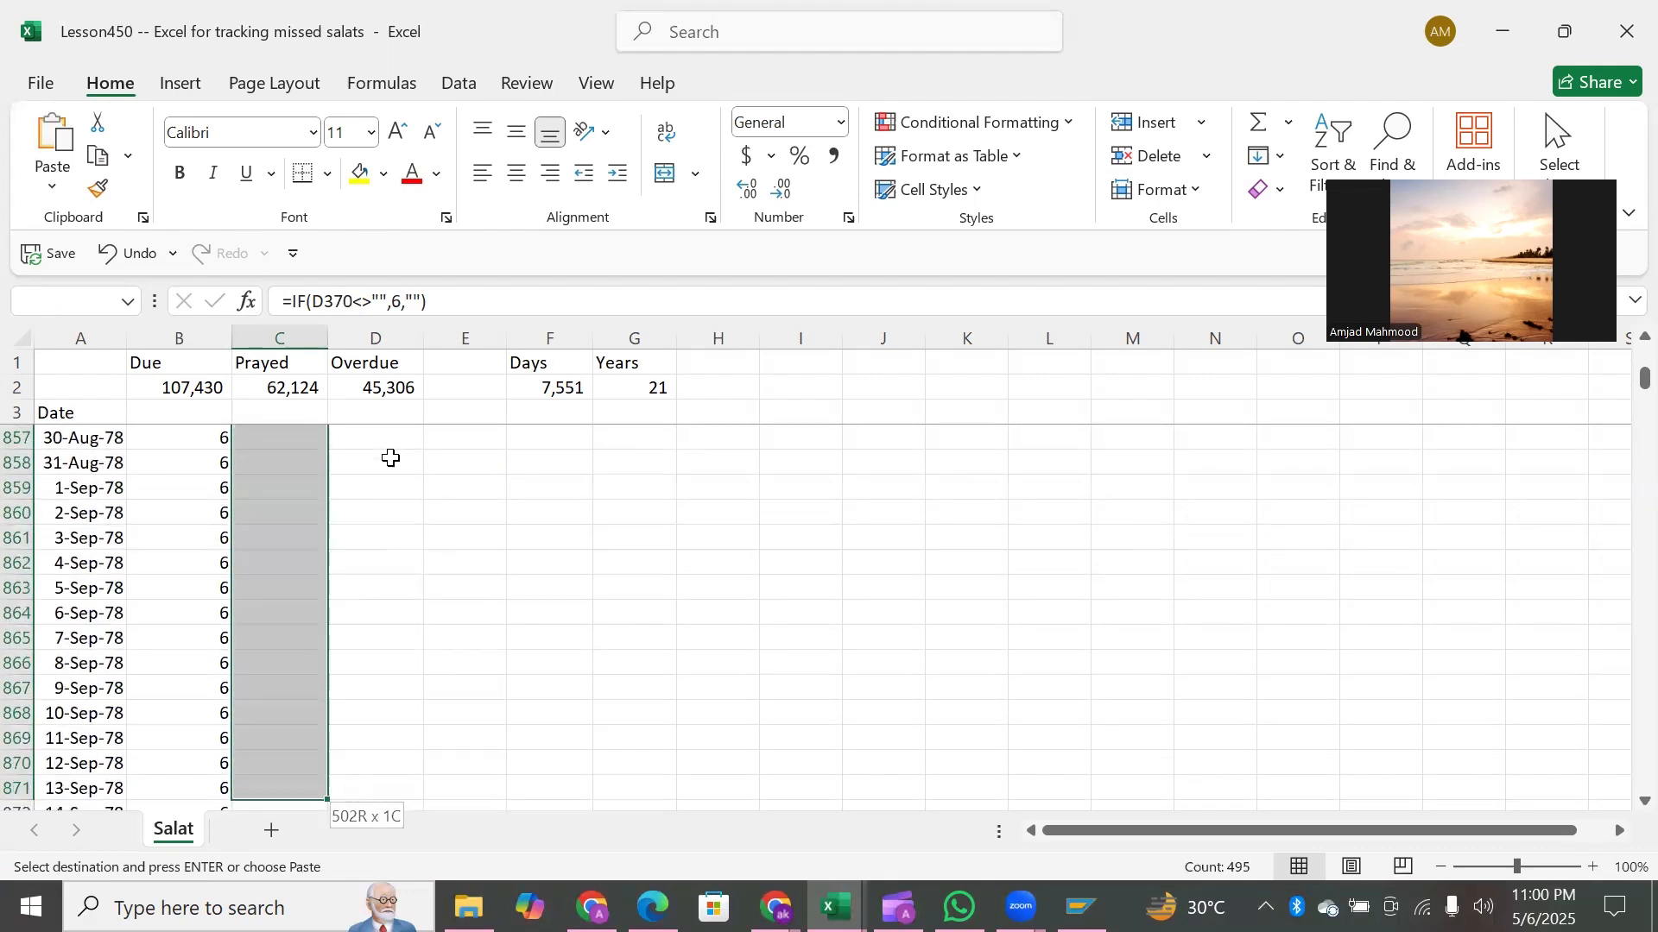
key(ctrl+shift+Down)
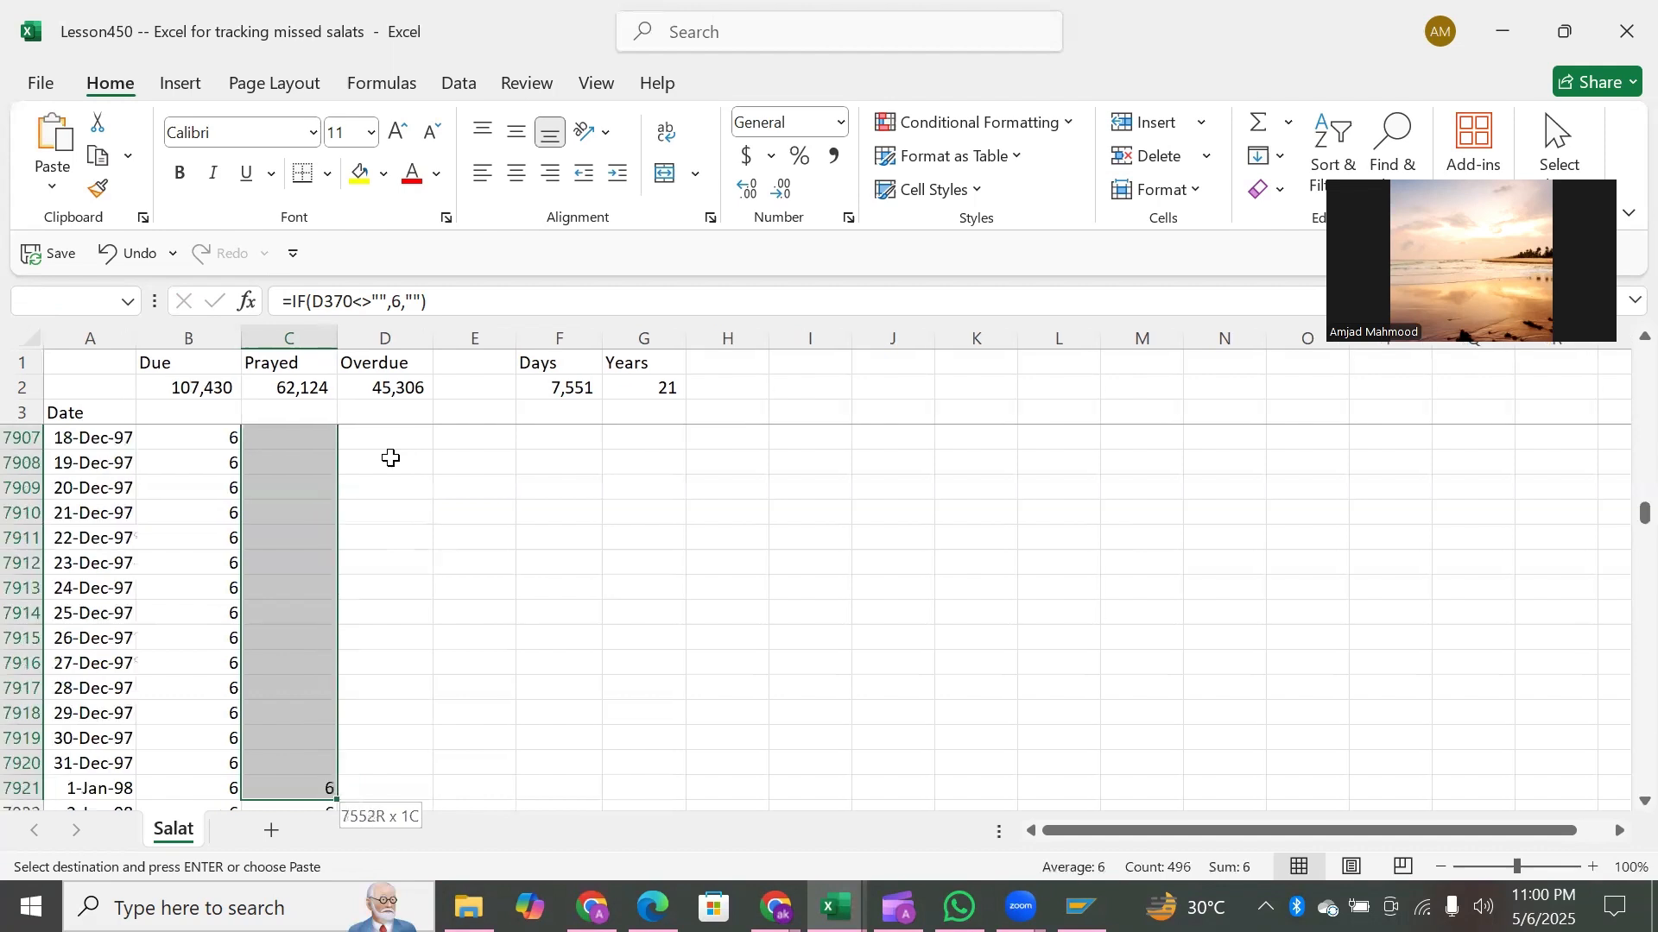
key(ctrl+q)
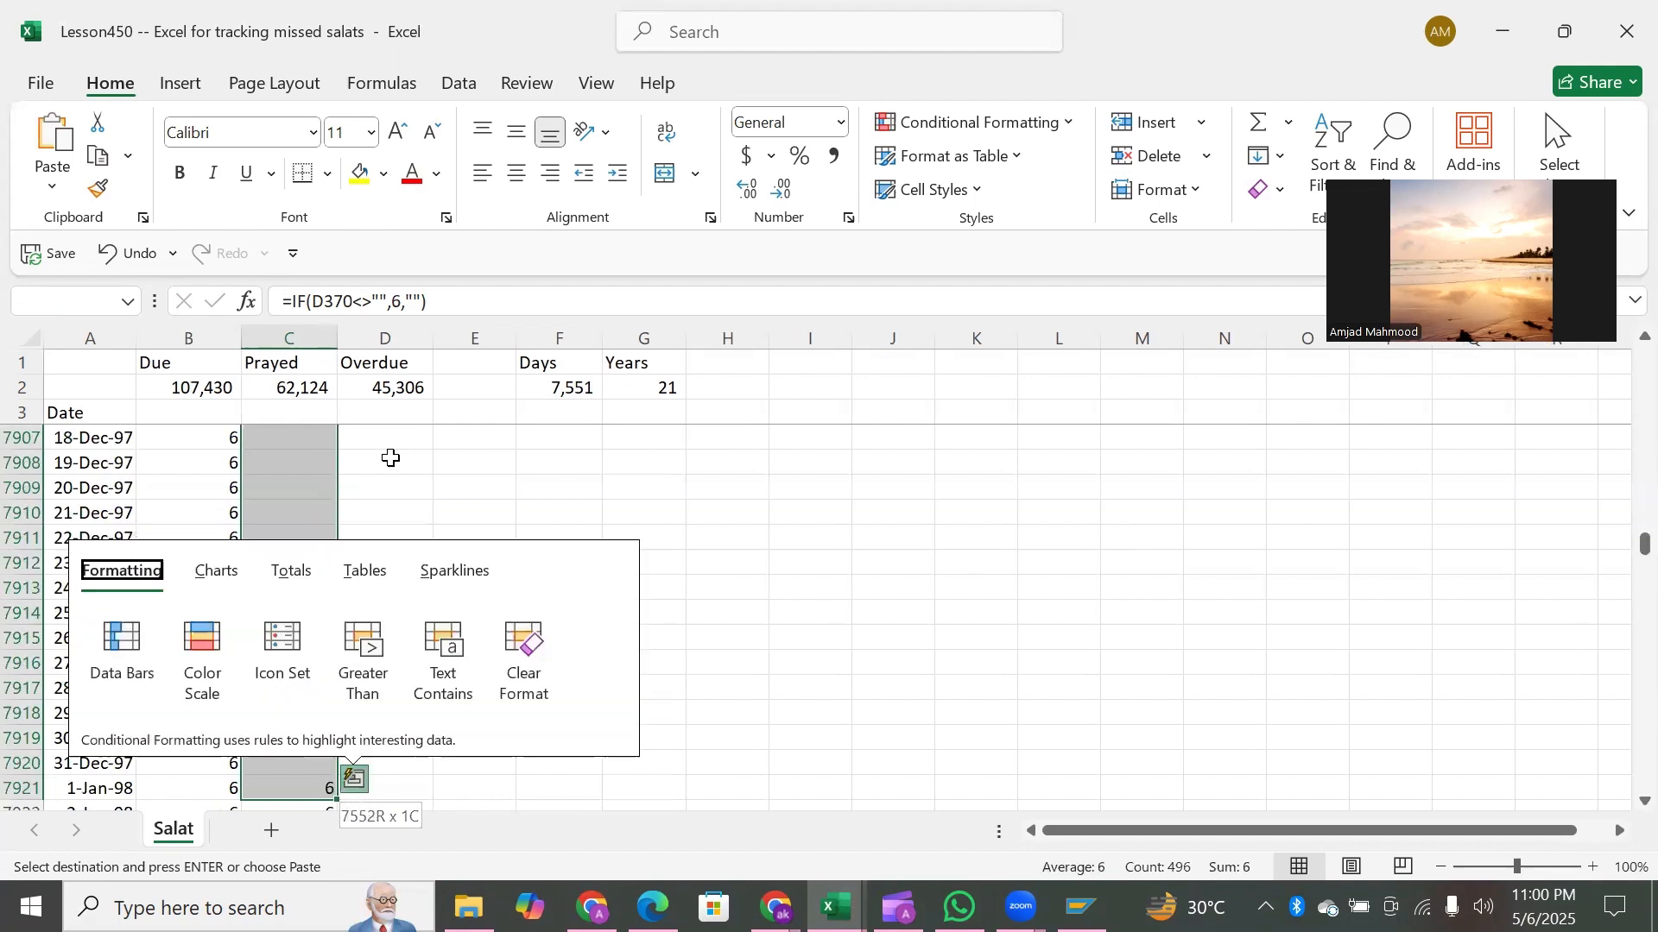
key(Escape)
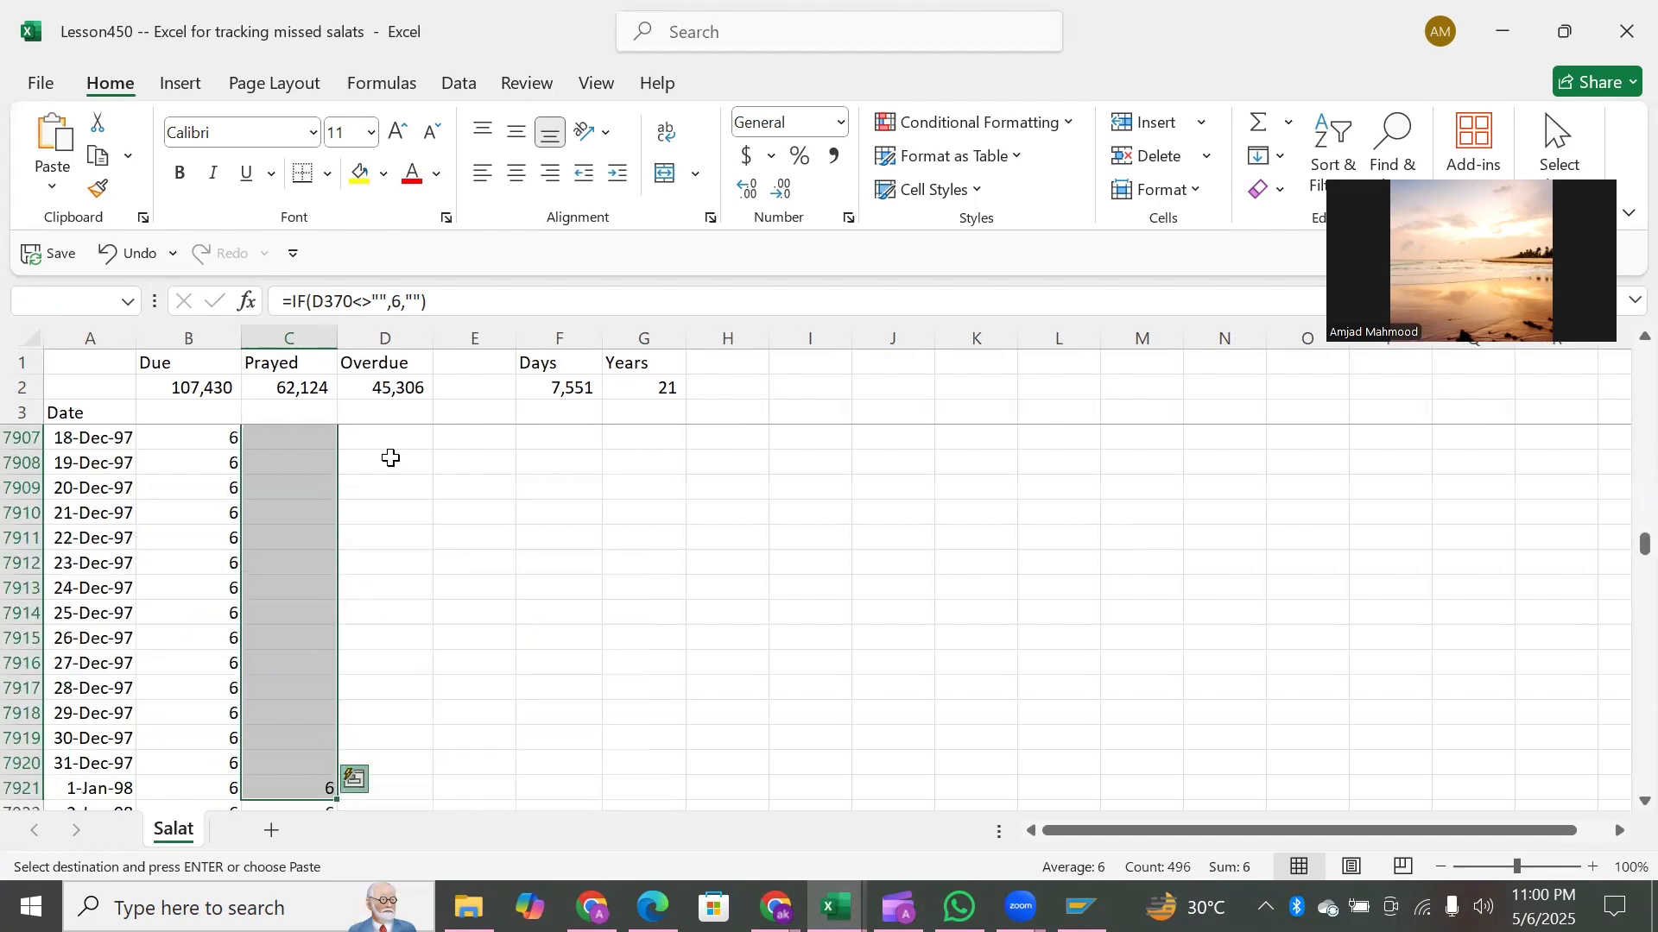
key(shift+Up)
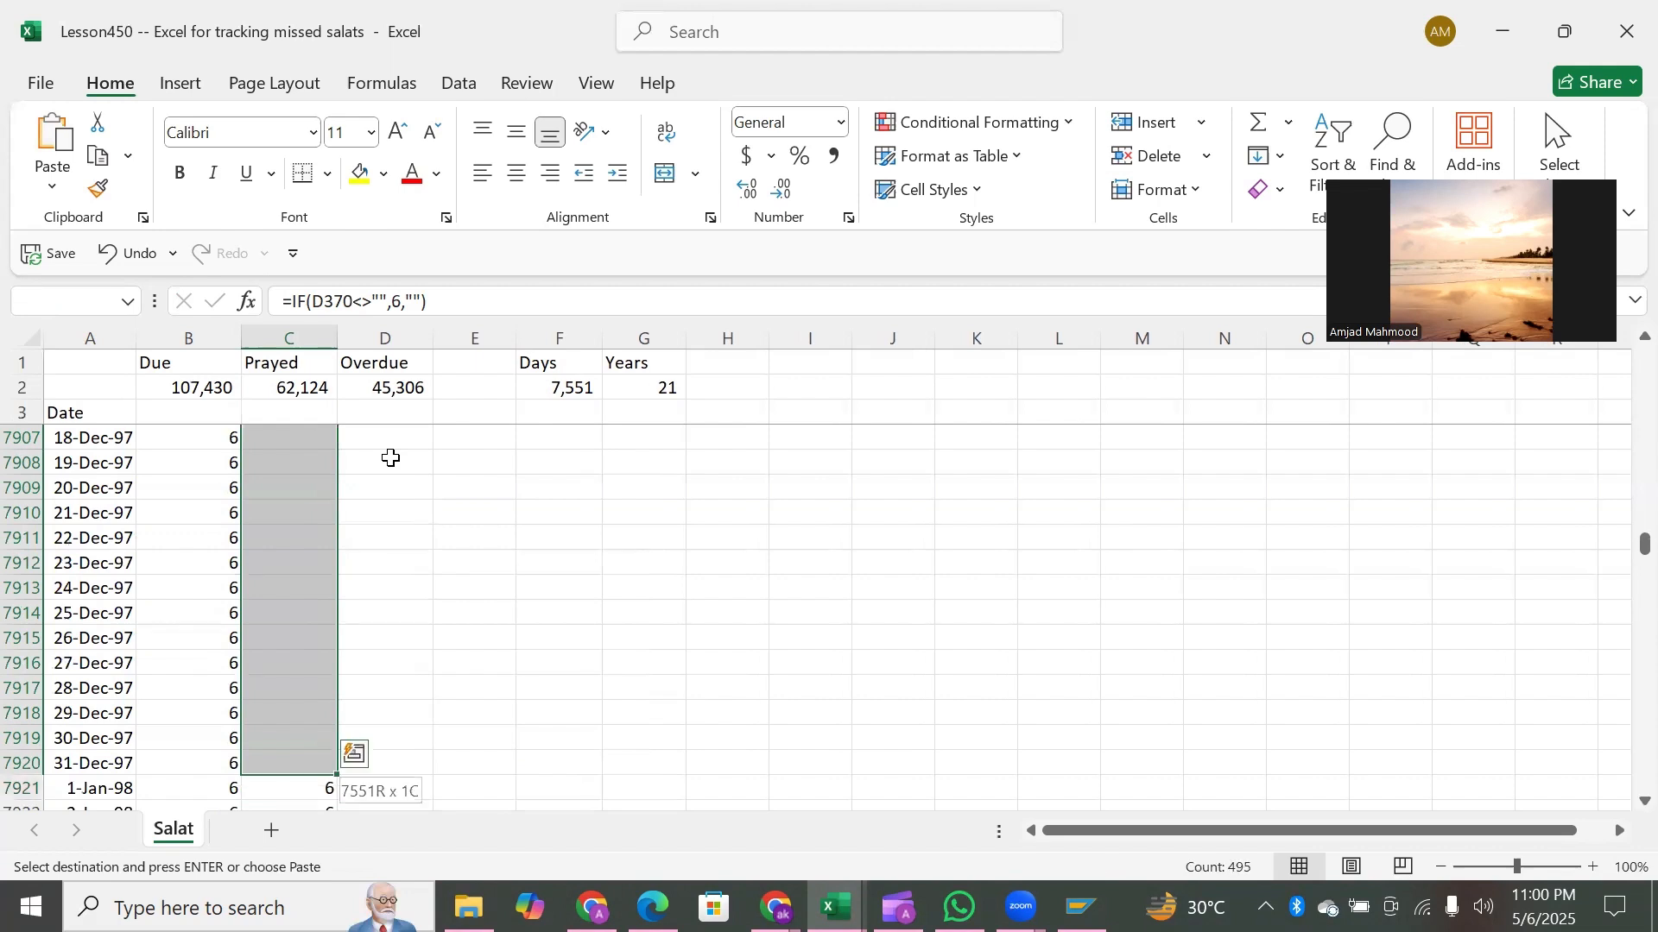
key(ctrl+v)
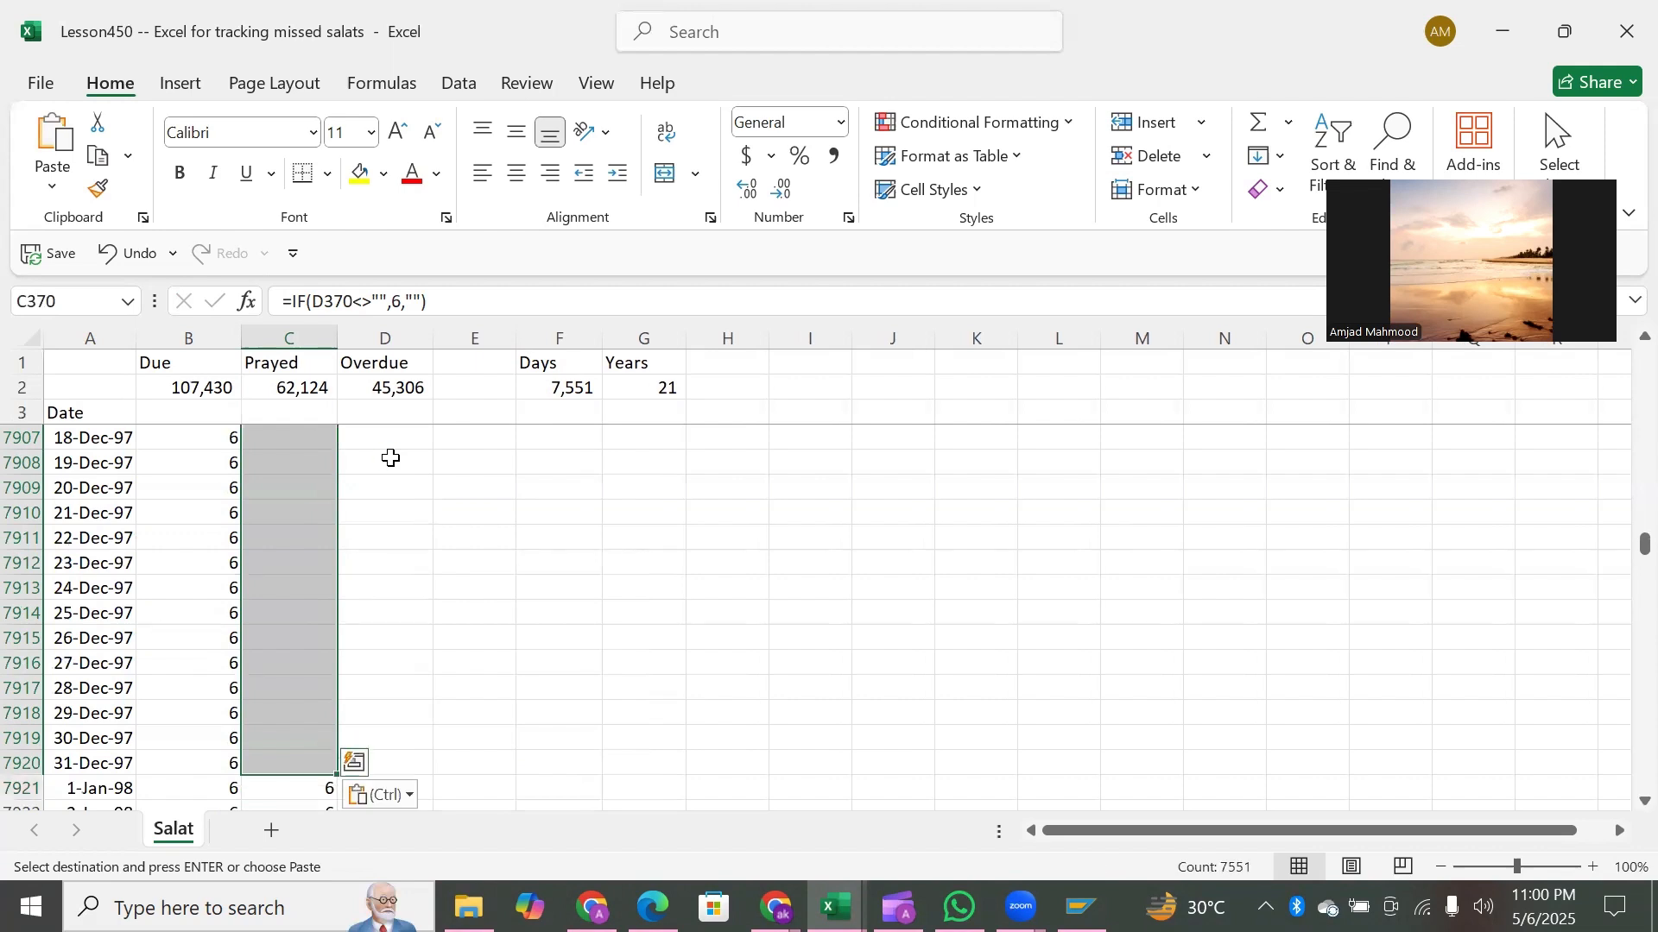
Try entering =D369+1 beside the Prayed cell for 30-Apr-77 in cell D370, and clear the entry again.
key(Up)
key(Up)
key(Up)
key(Down)
key(Down)
key(Right)
key(Down)
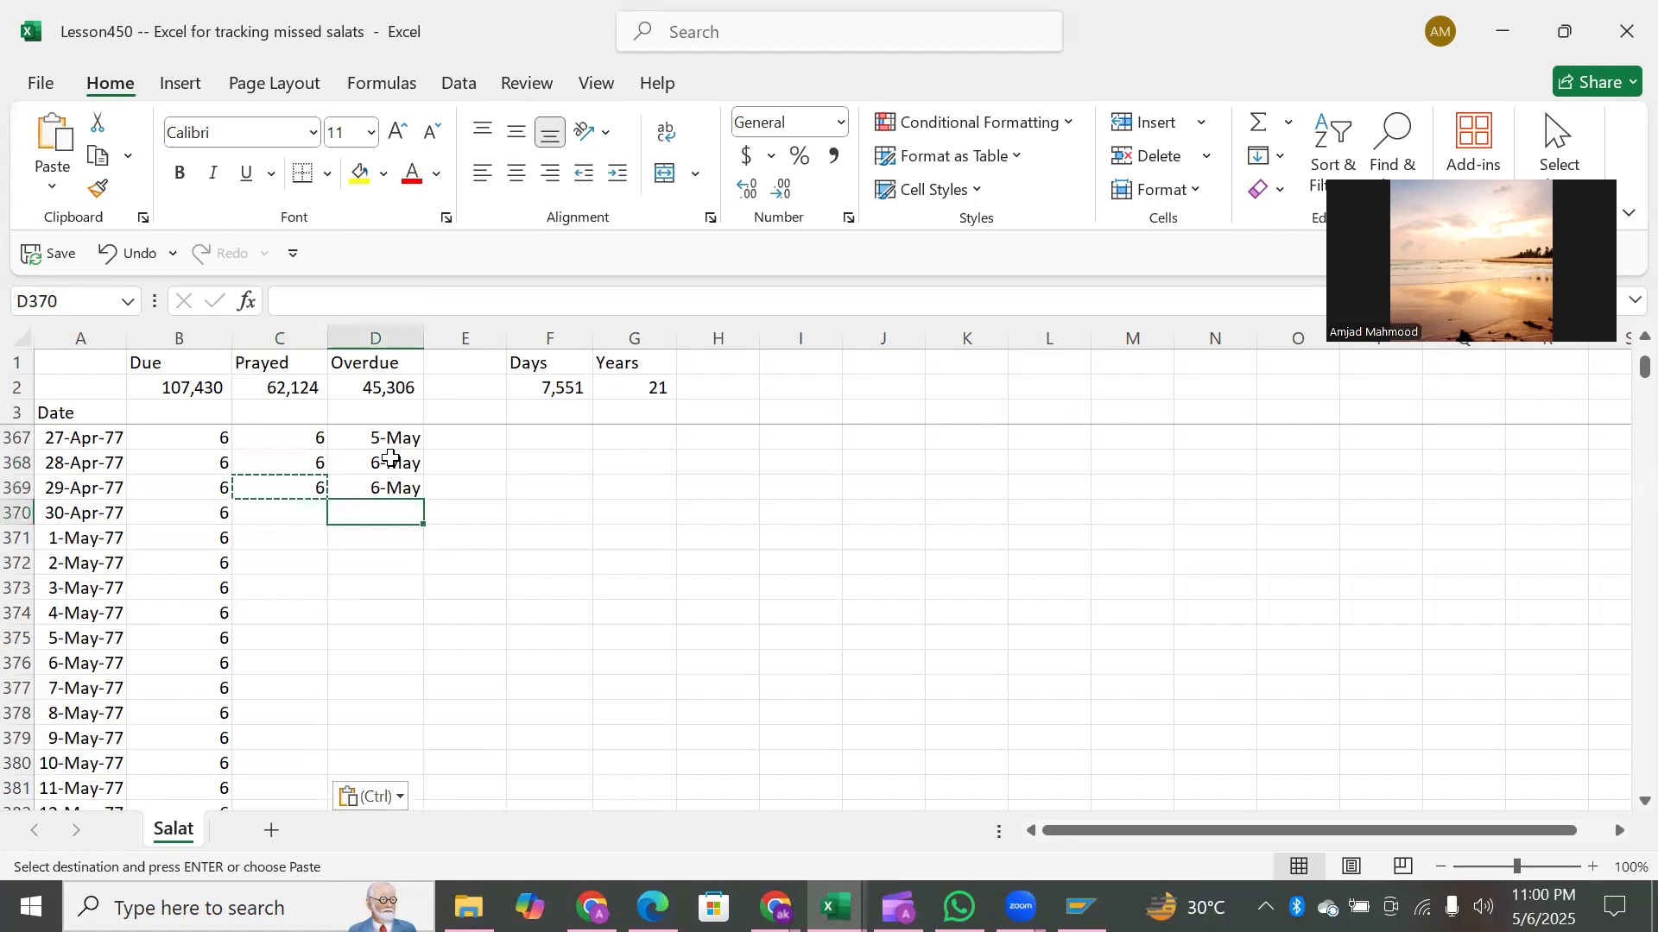
key(Up)
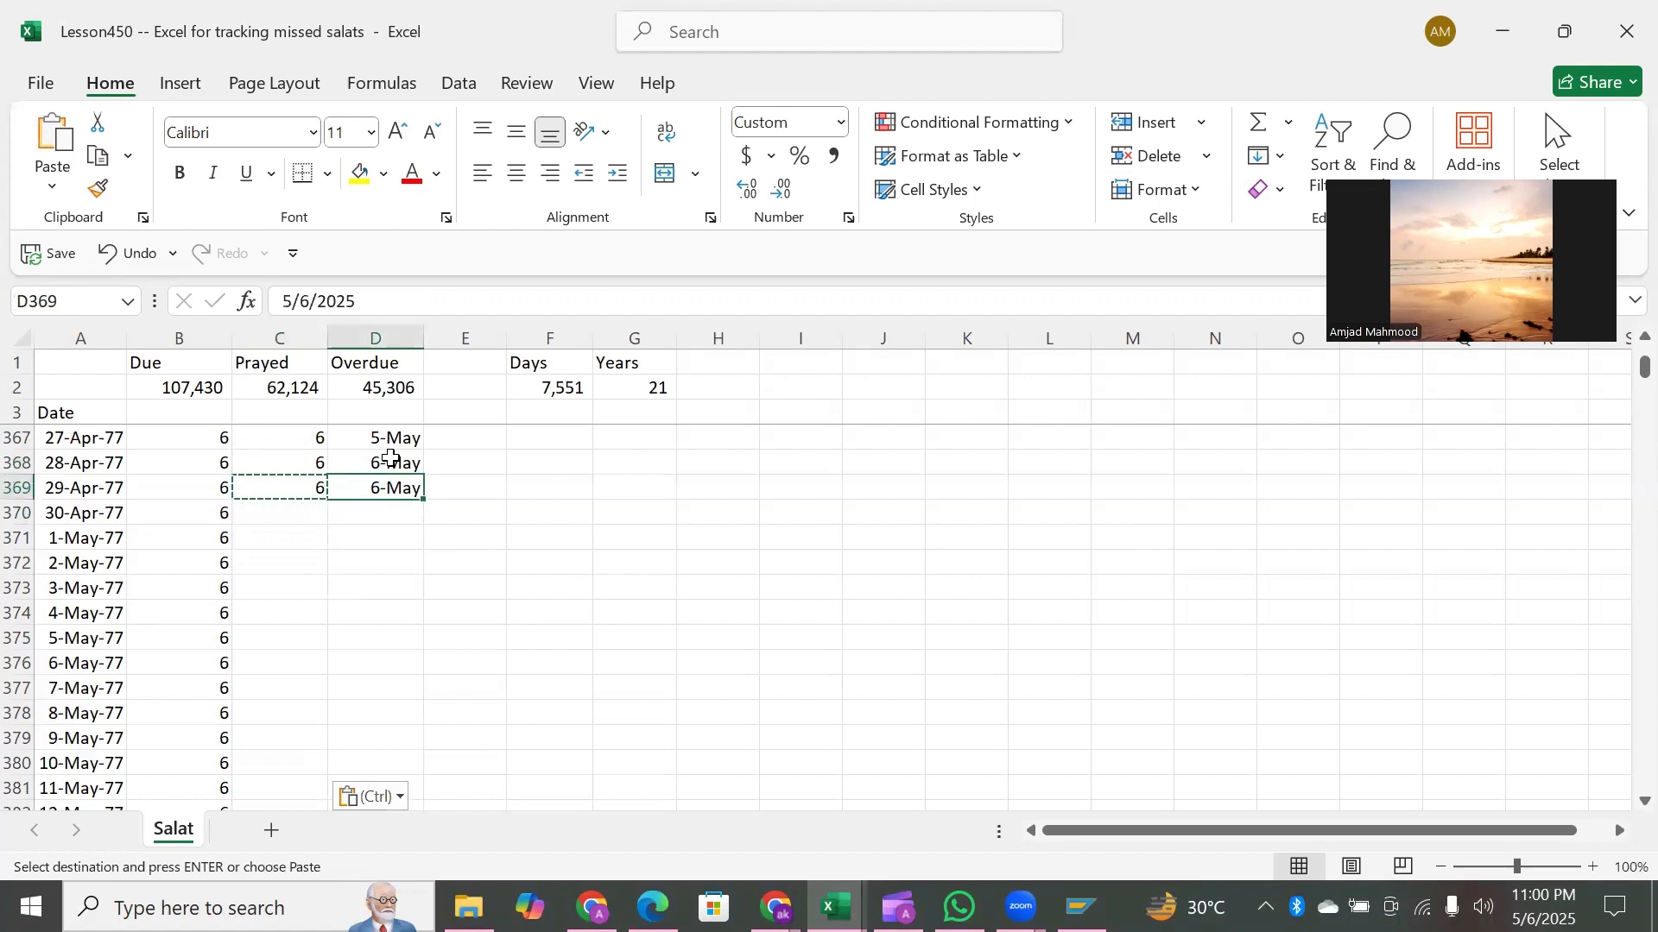
key(Down)
text(=)
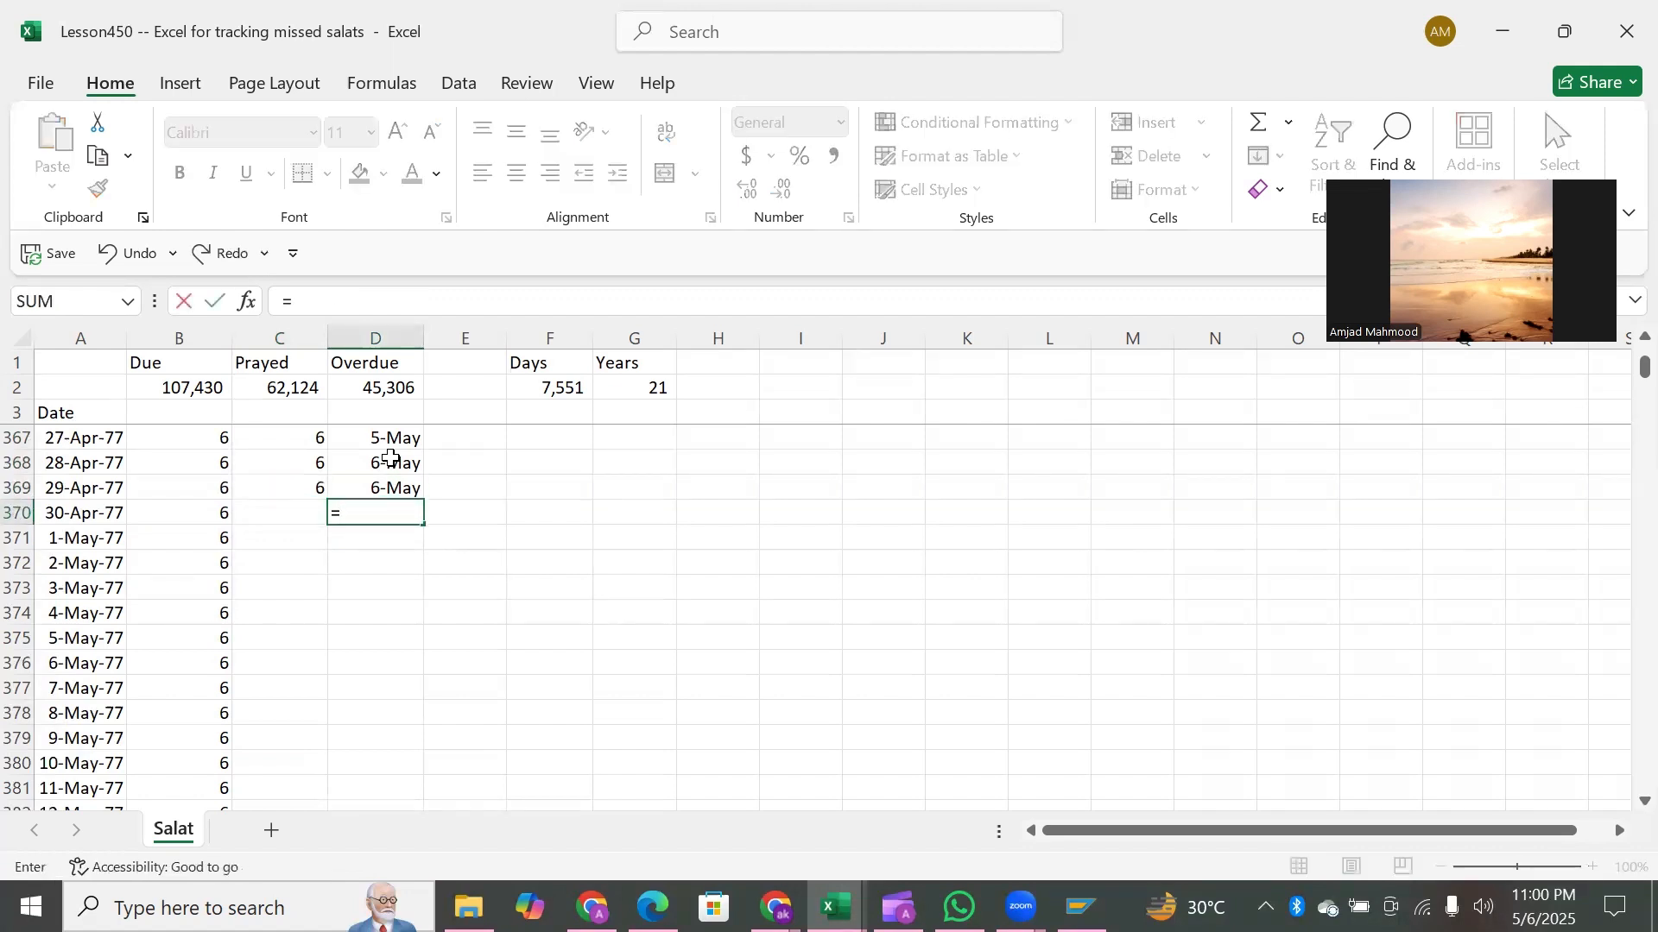
key(Up)
text(+1)
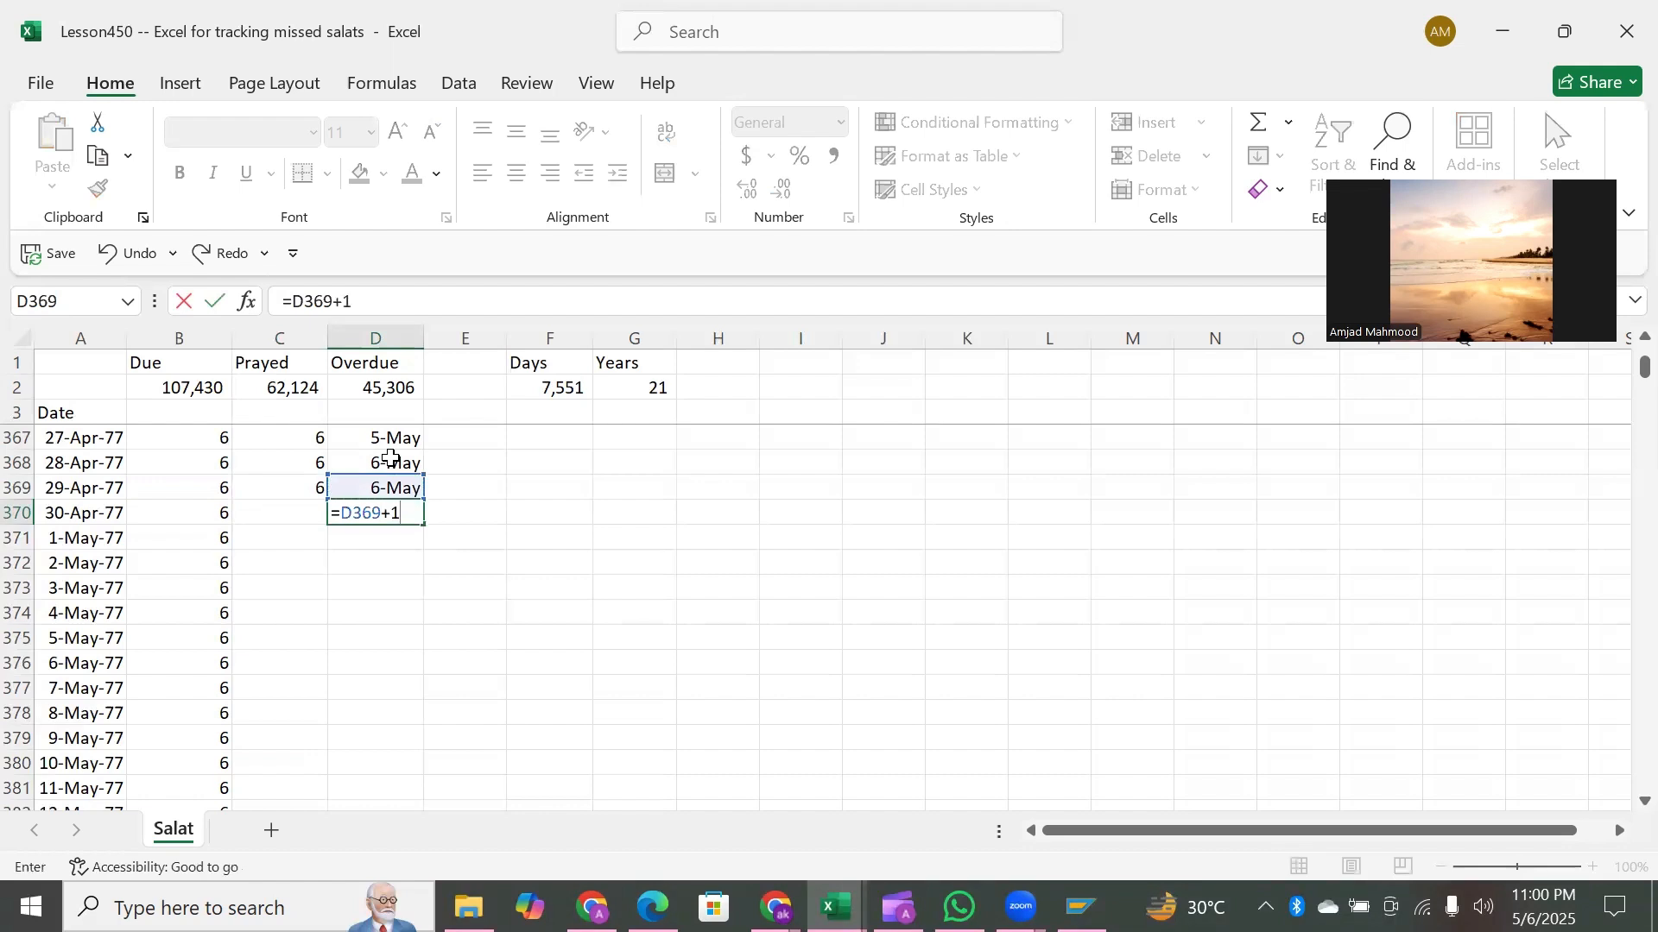
key(Return)
key(Up)
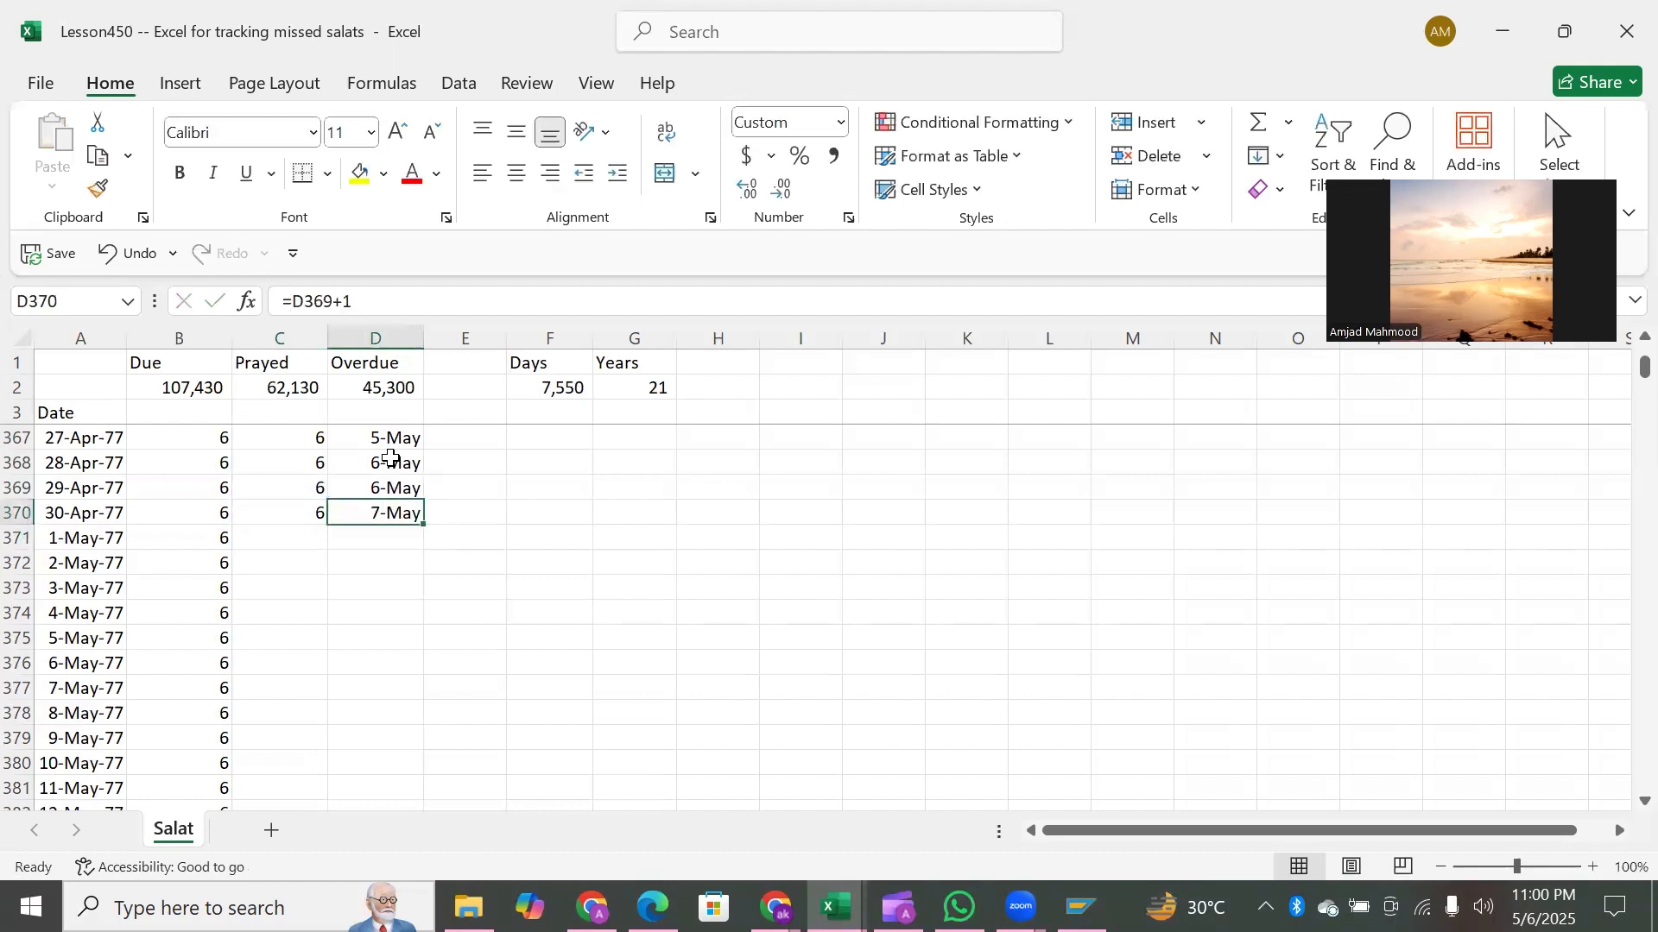
key(Delete)
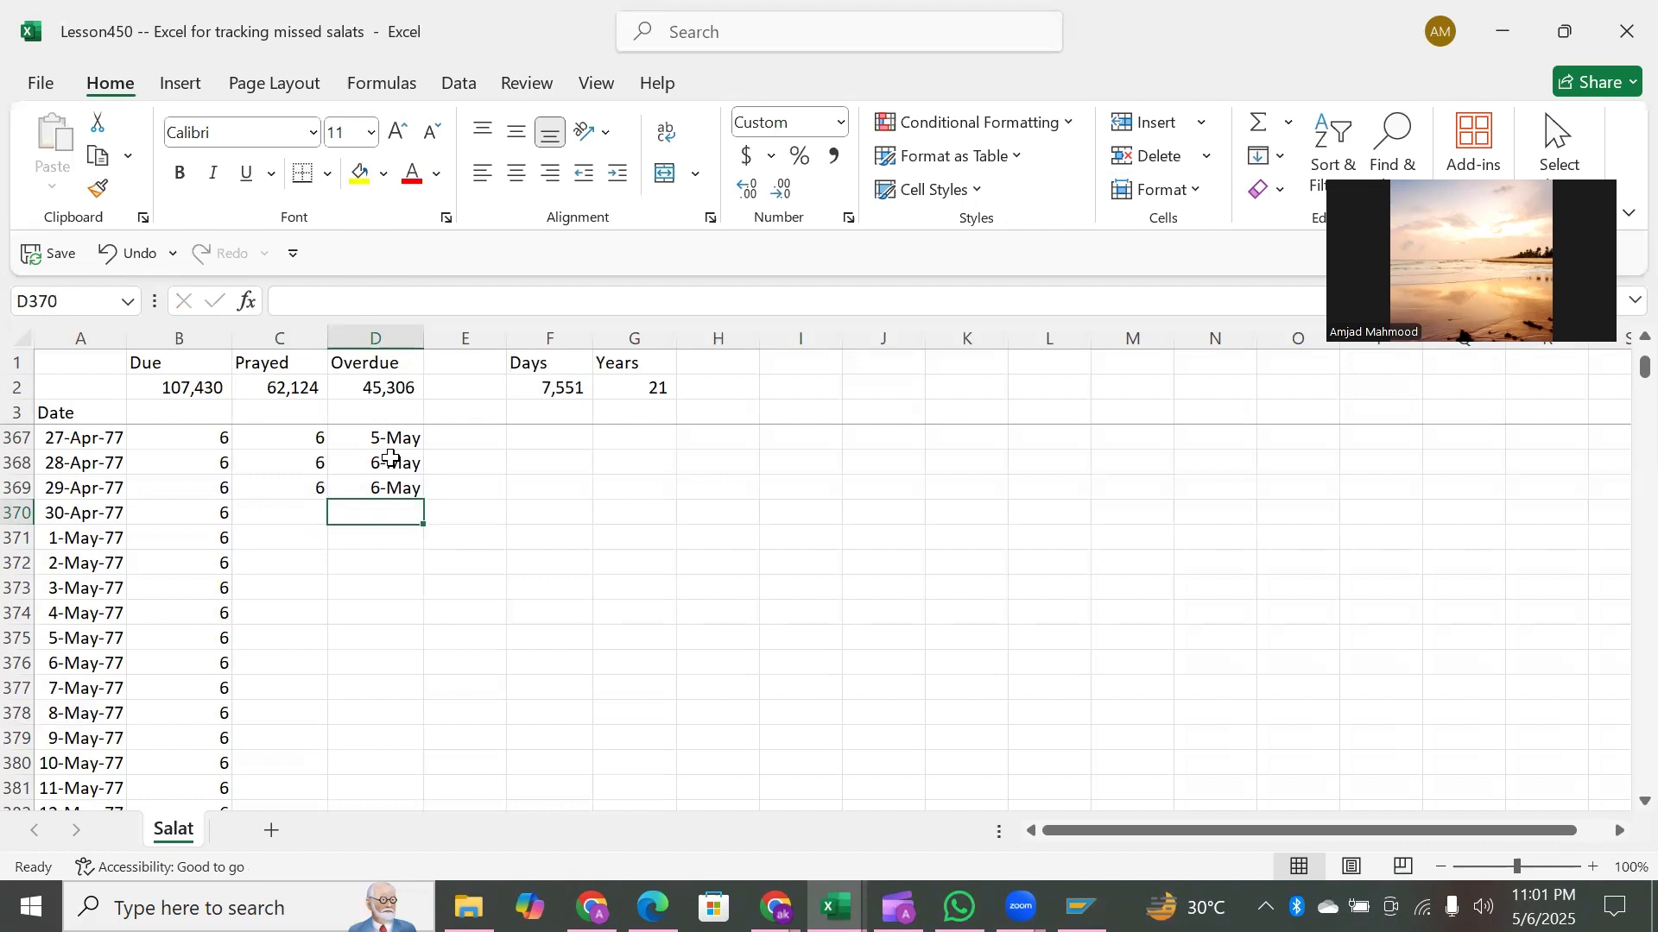
Examine the date entries and the Prayed formulas in the rows from 27-Apr-77 to 30-Apr-77.
key(Up)
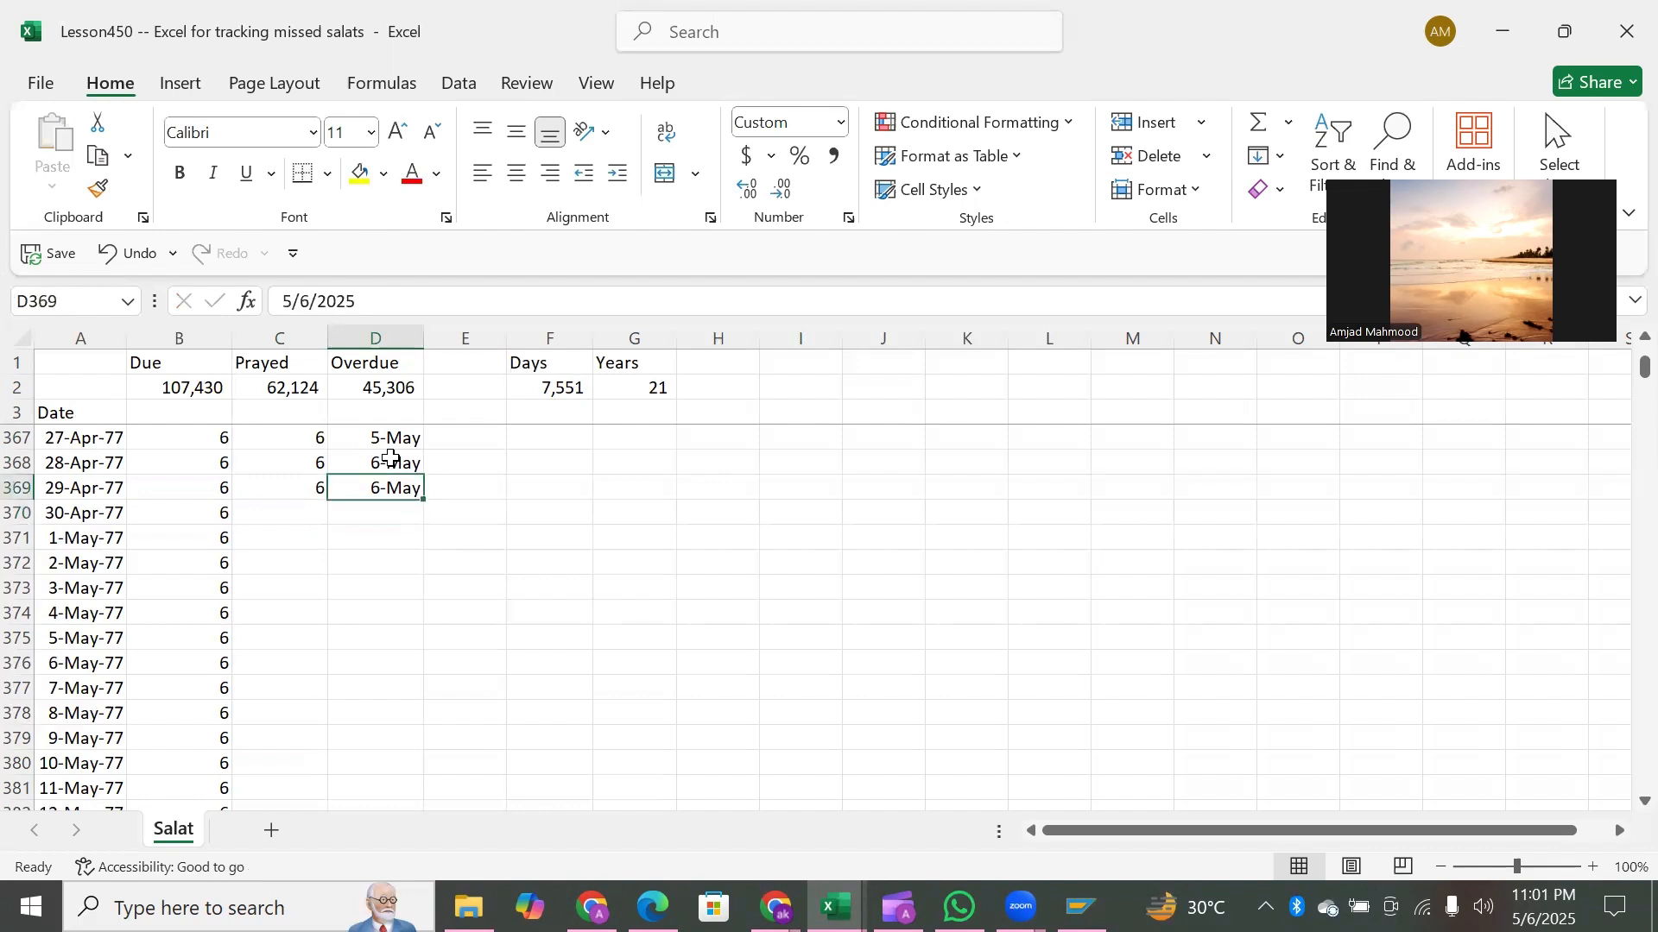
key(Down)
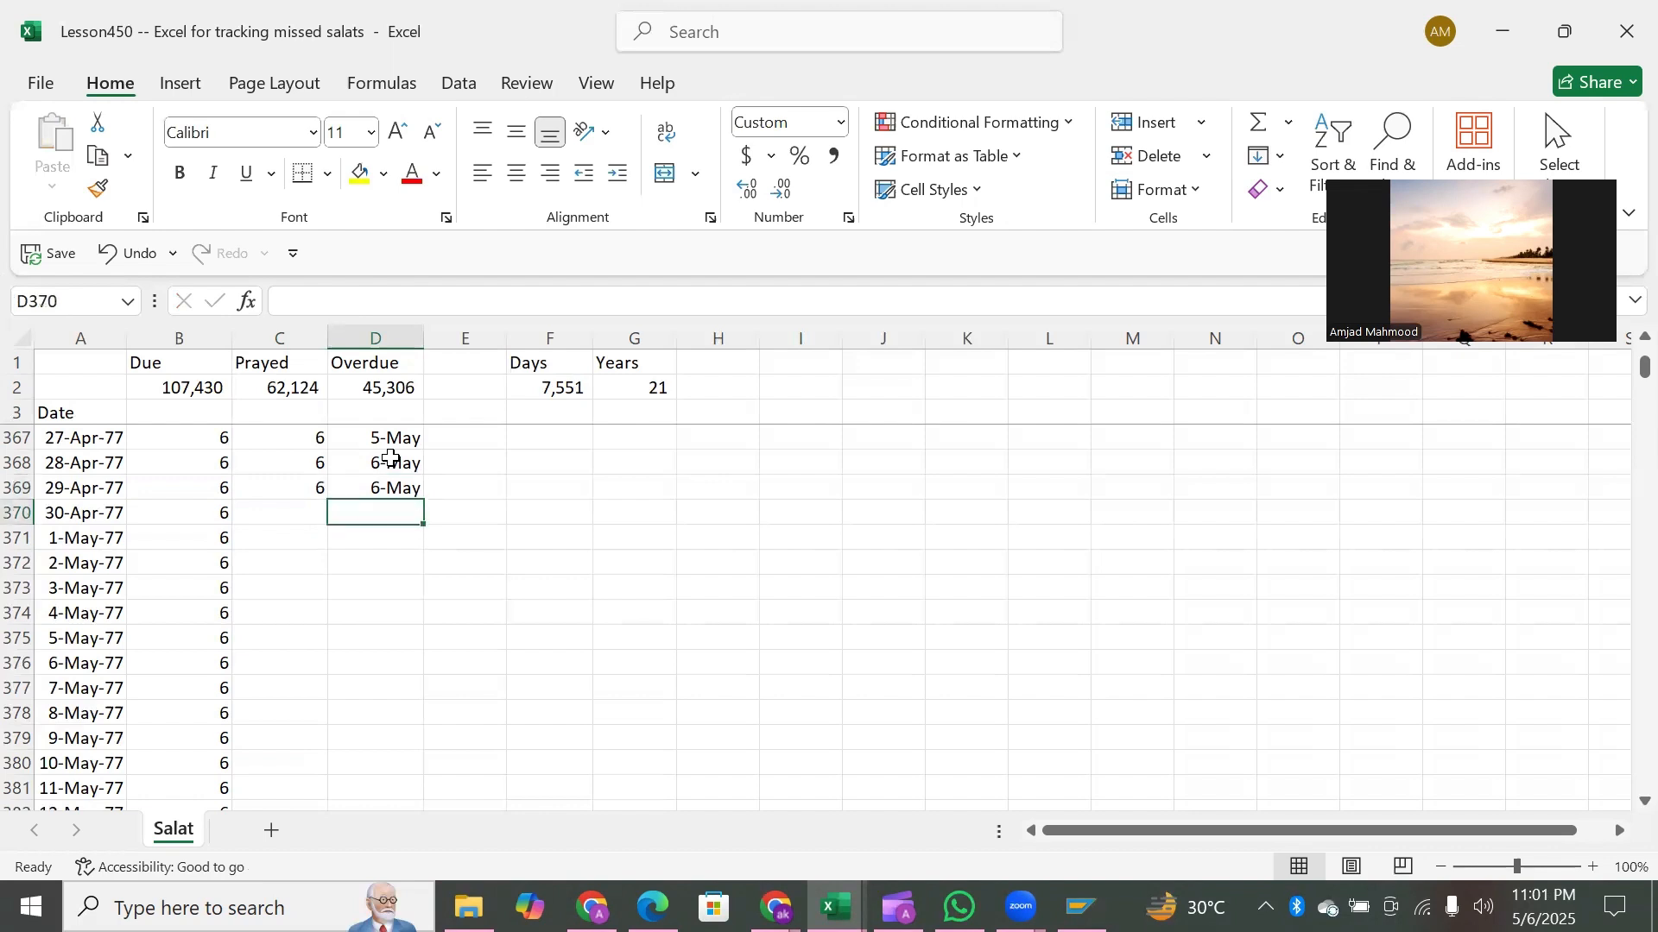
key(Left)
key(Up)
key(Up)
key(Up)
key(Down)
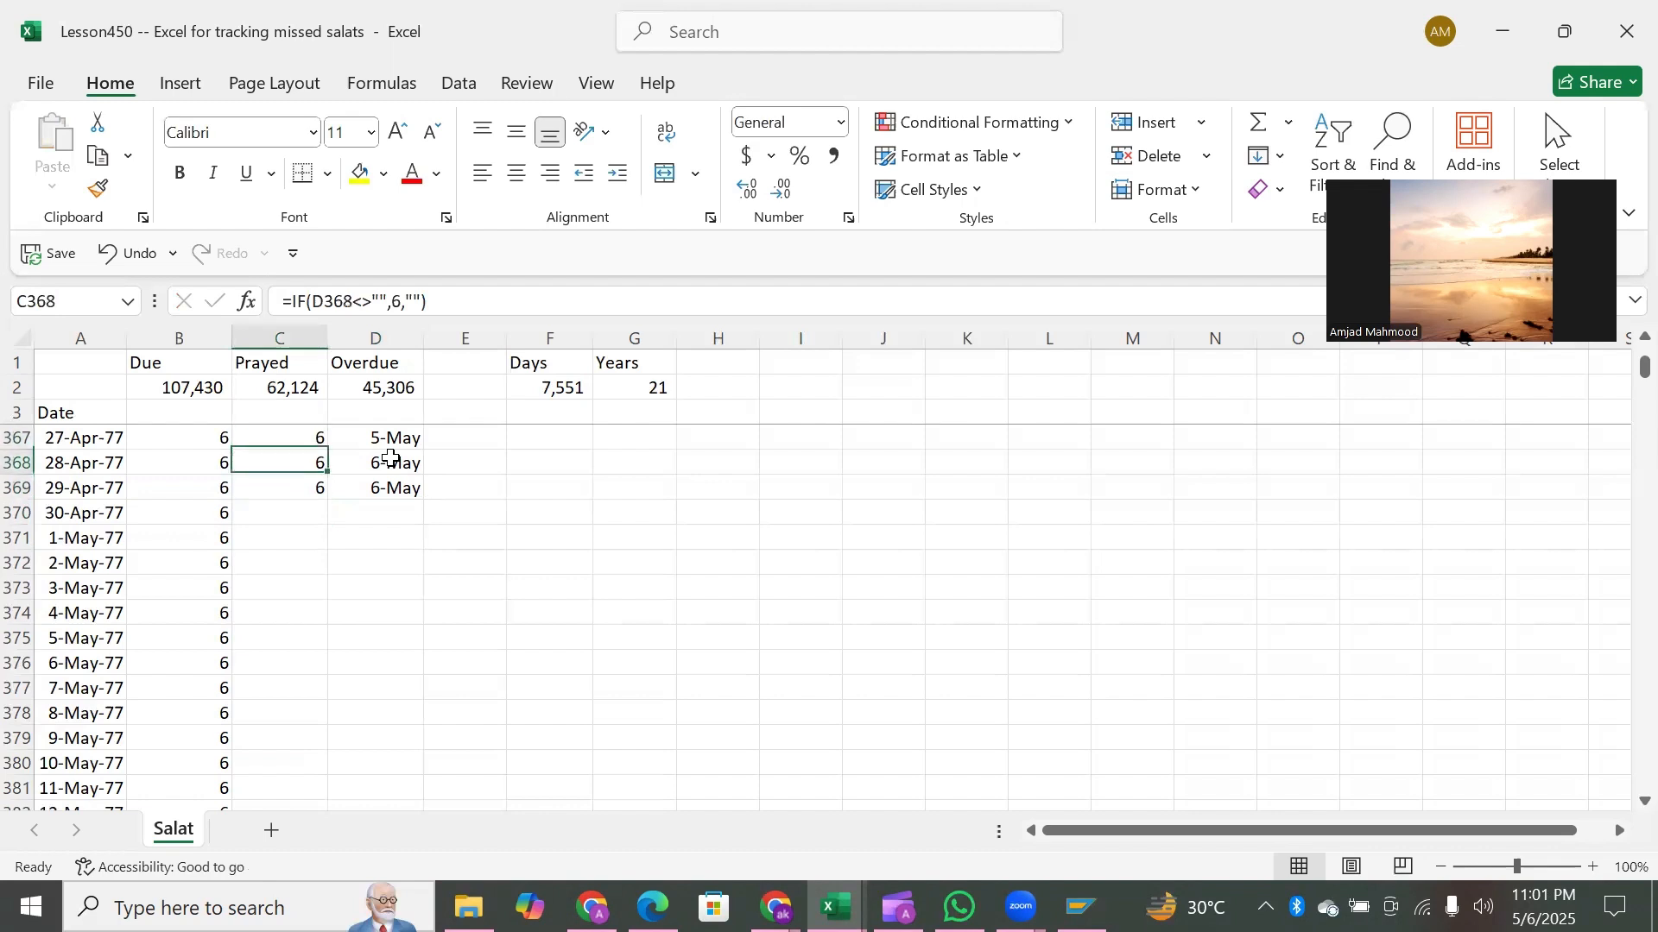
key(Down)
key(Down)
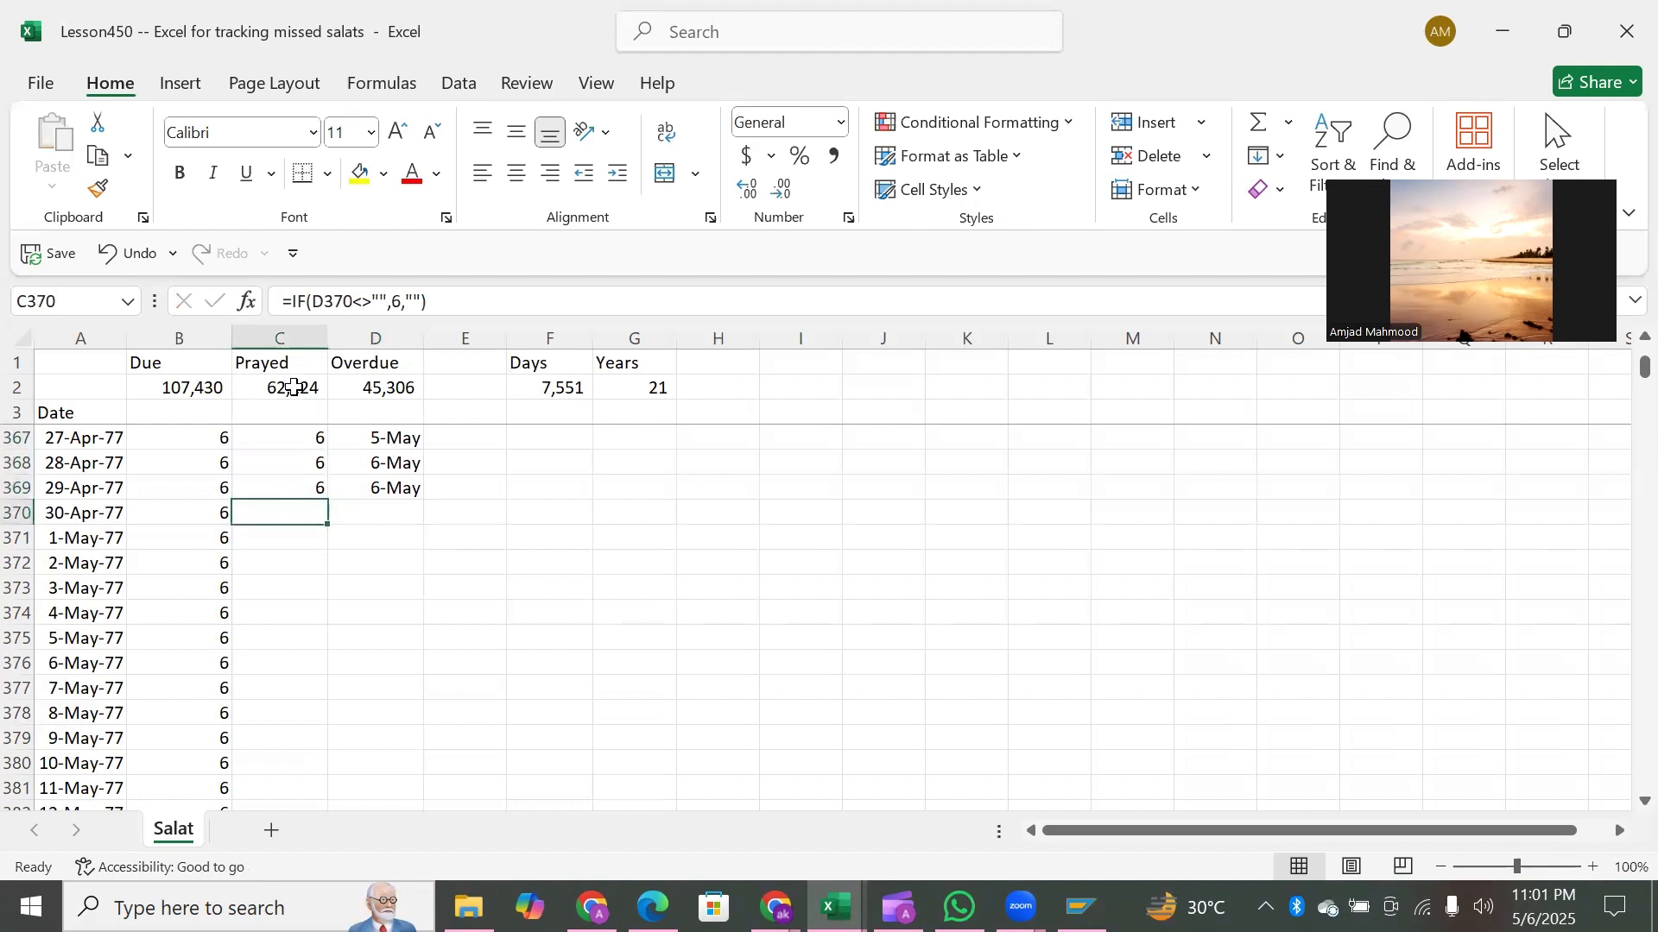
Enter the date 7-May in D370, beside the Prayed cell for 30-Apr-77.
click(294, 388)
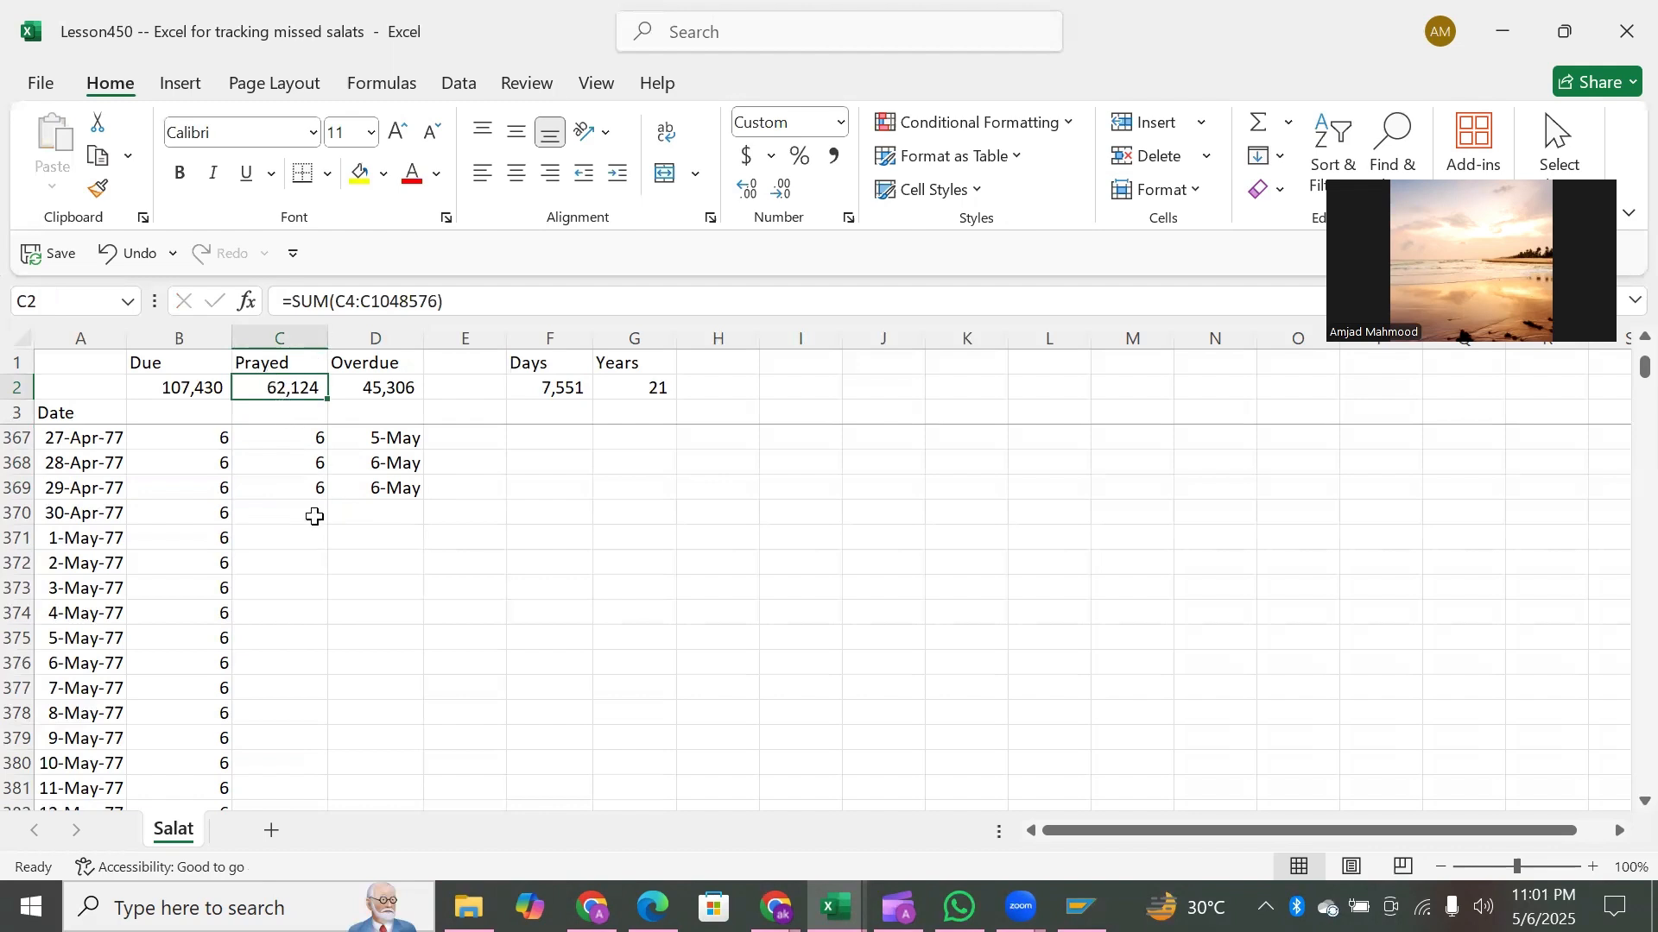
click(392, 508)
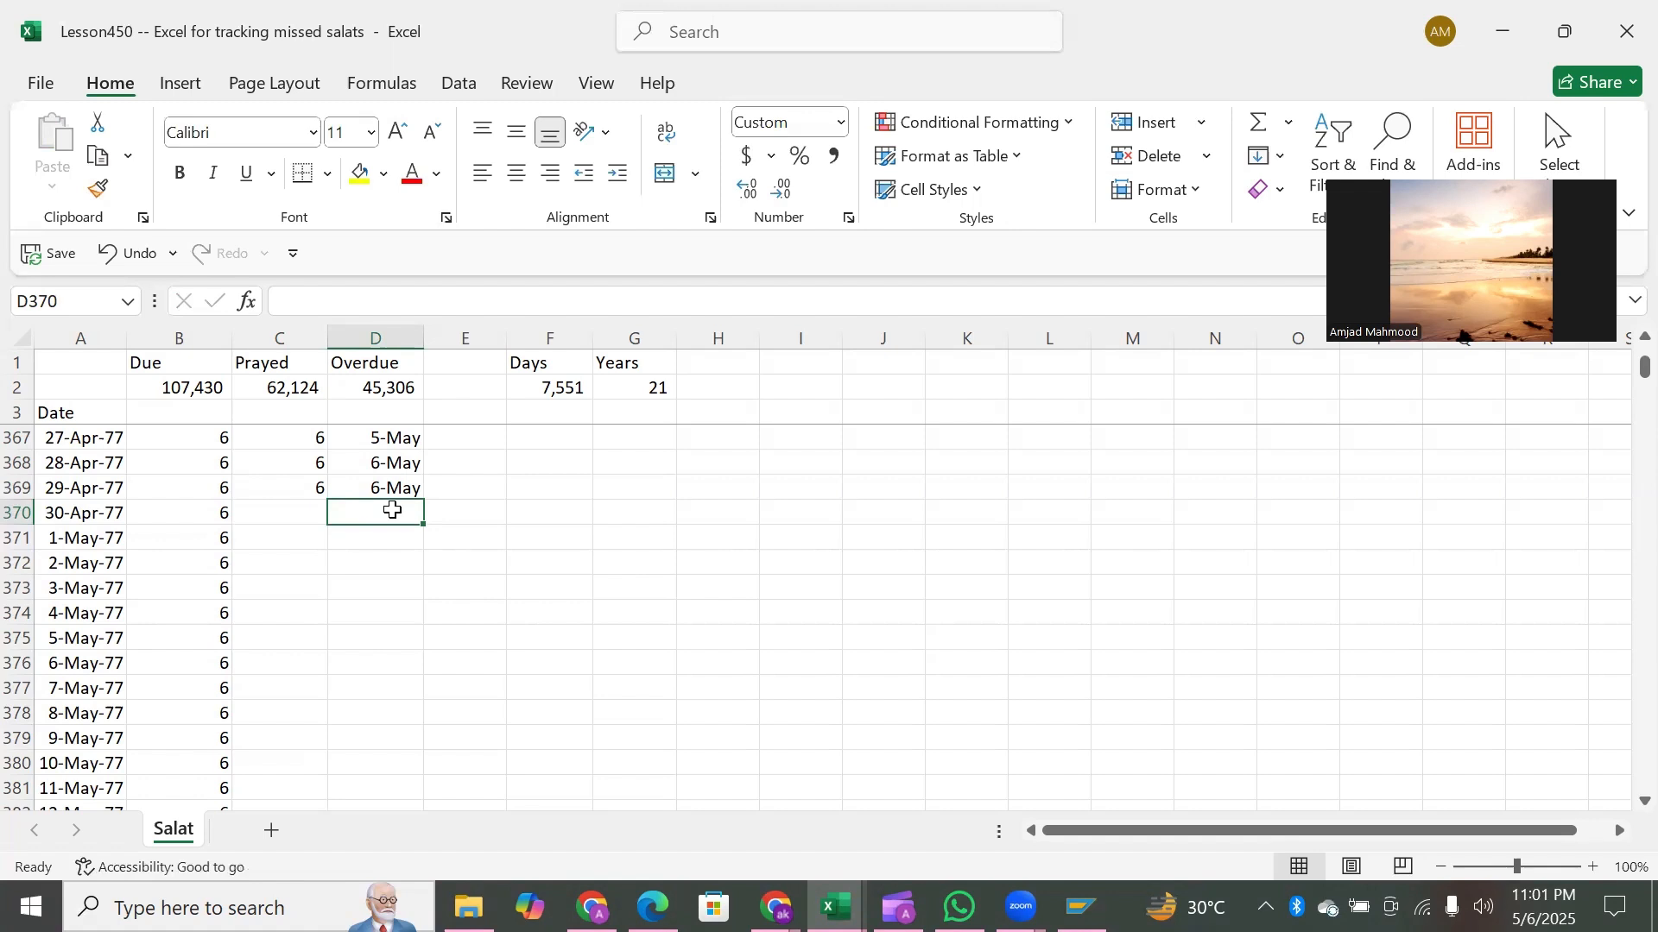
key(shift+Down)
key(shift+Down)
key(Up)
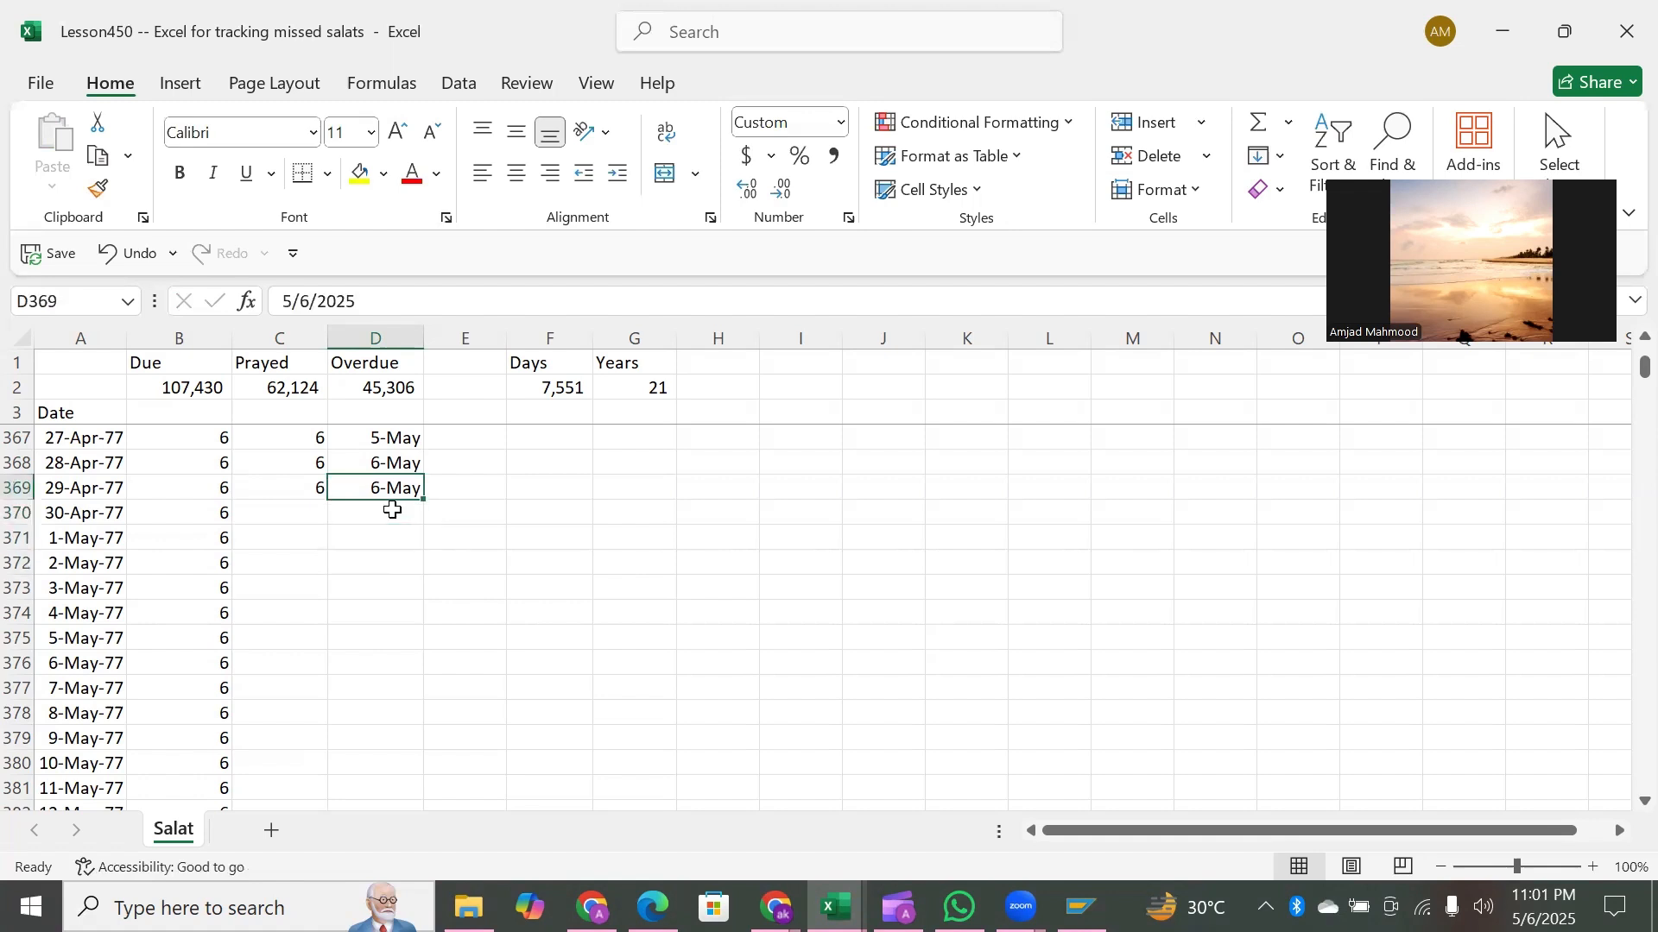
key(Down)
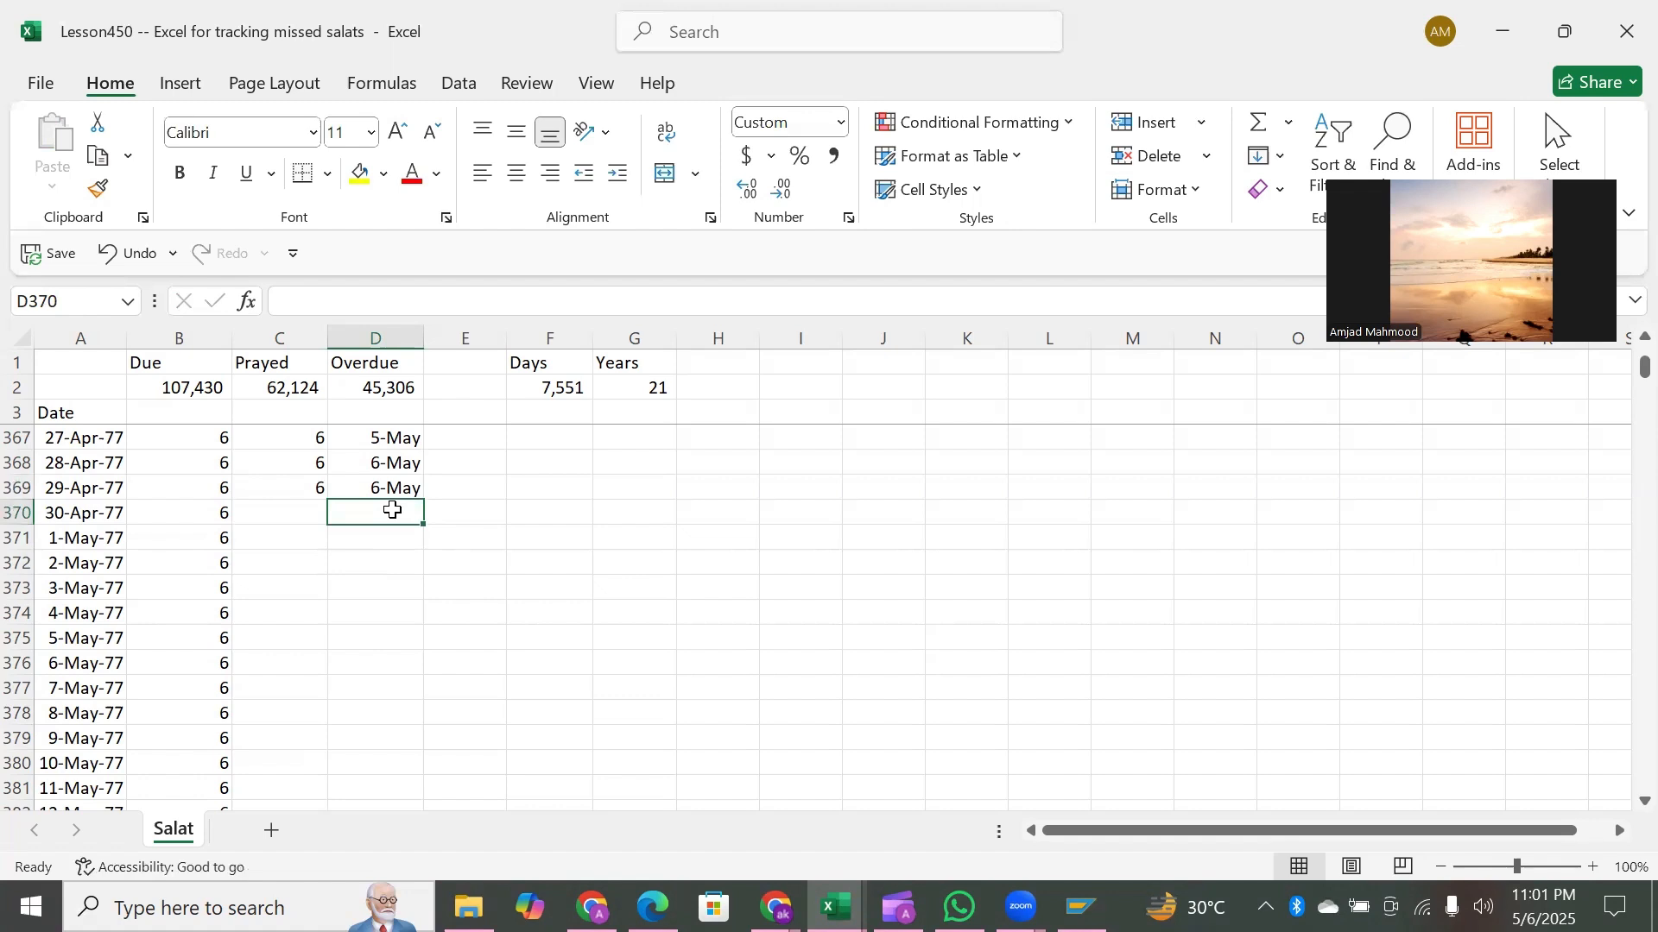
text(7)
text(n)
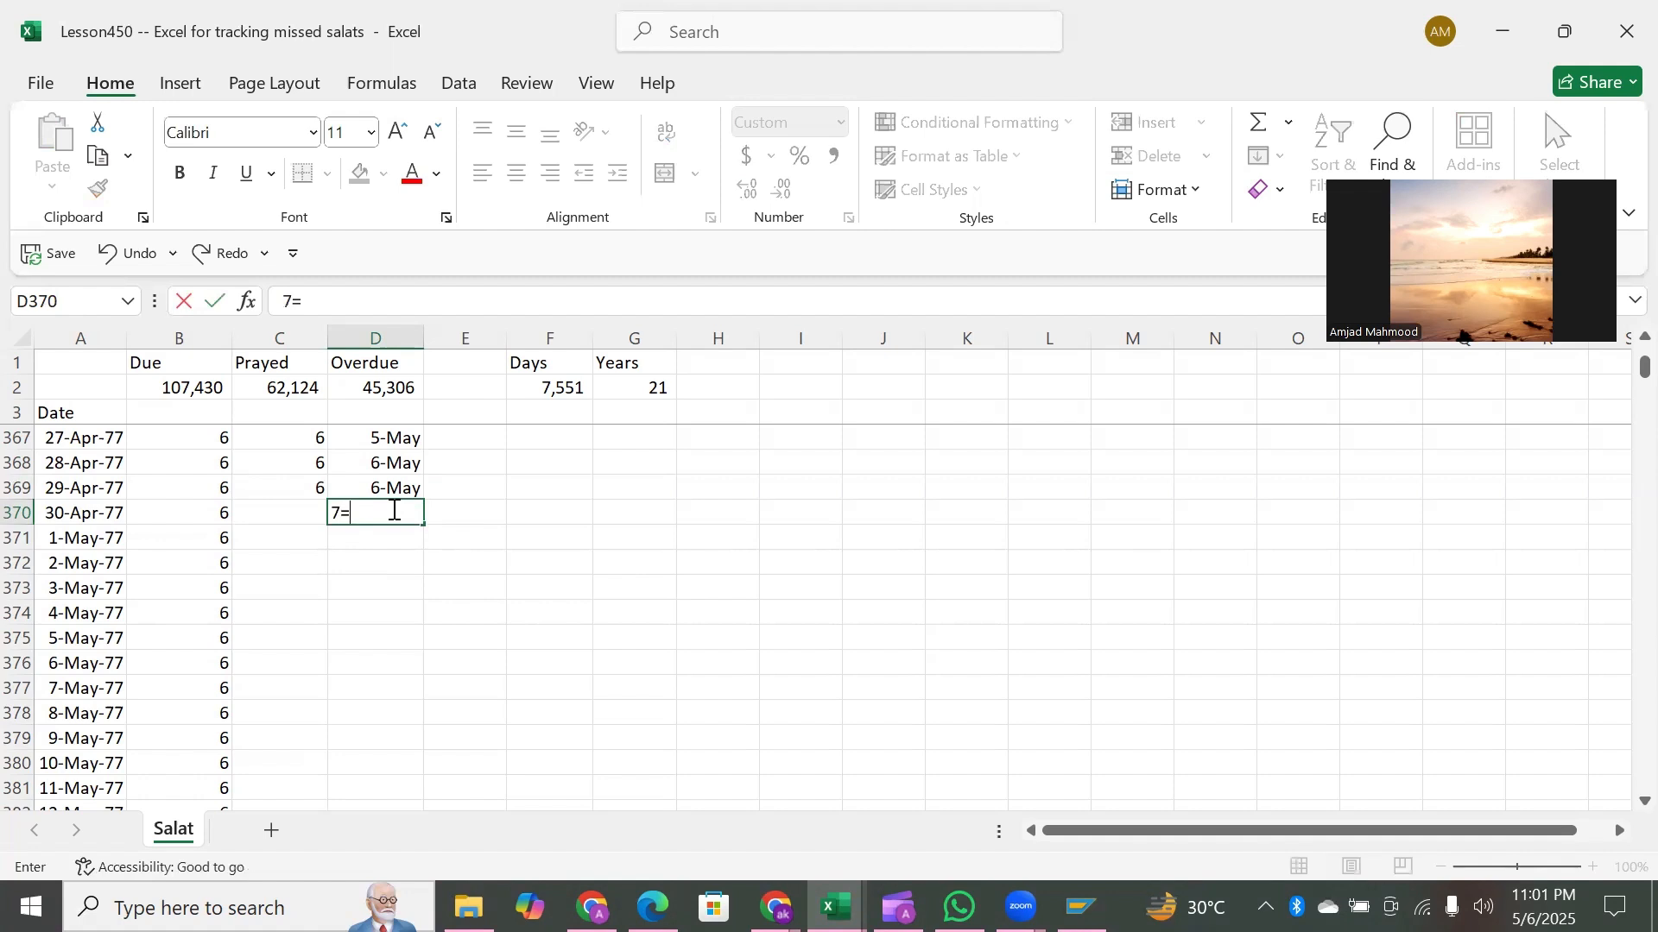
key(BackSpace)
text(-may)
key(Return)
Copy the 7-May entry from D370 into the rows for 1-May-77 and 2-May-77, cells D371 and D372.
click(392, 511)
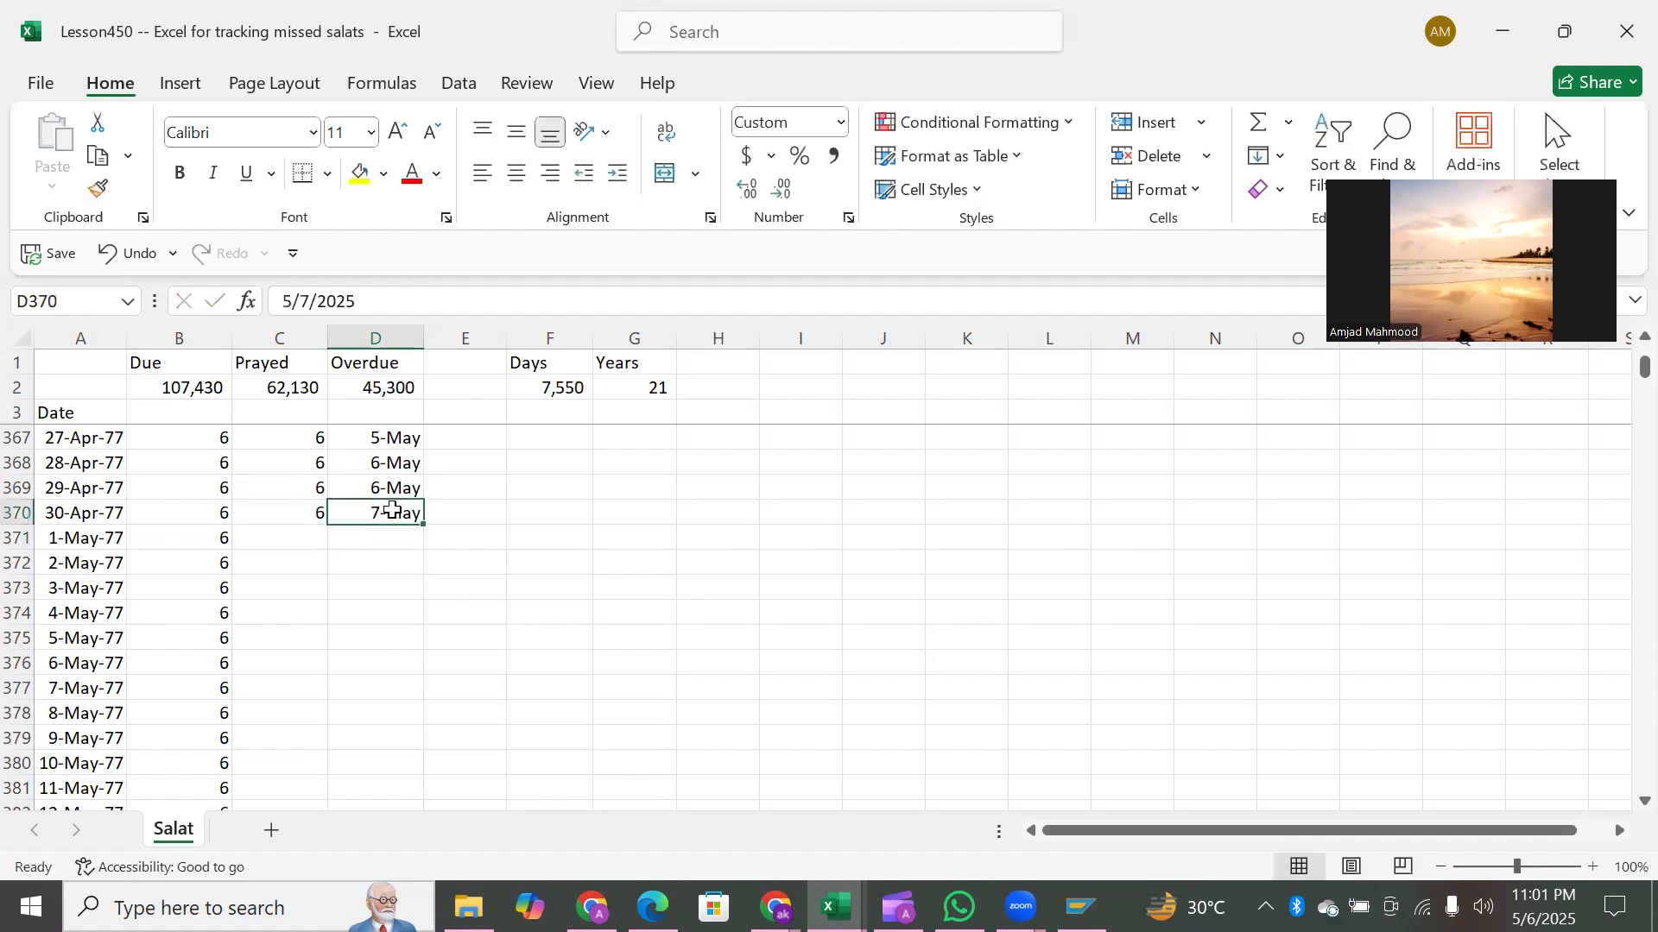
key(ctrl+c)
key(Down)
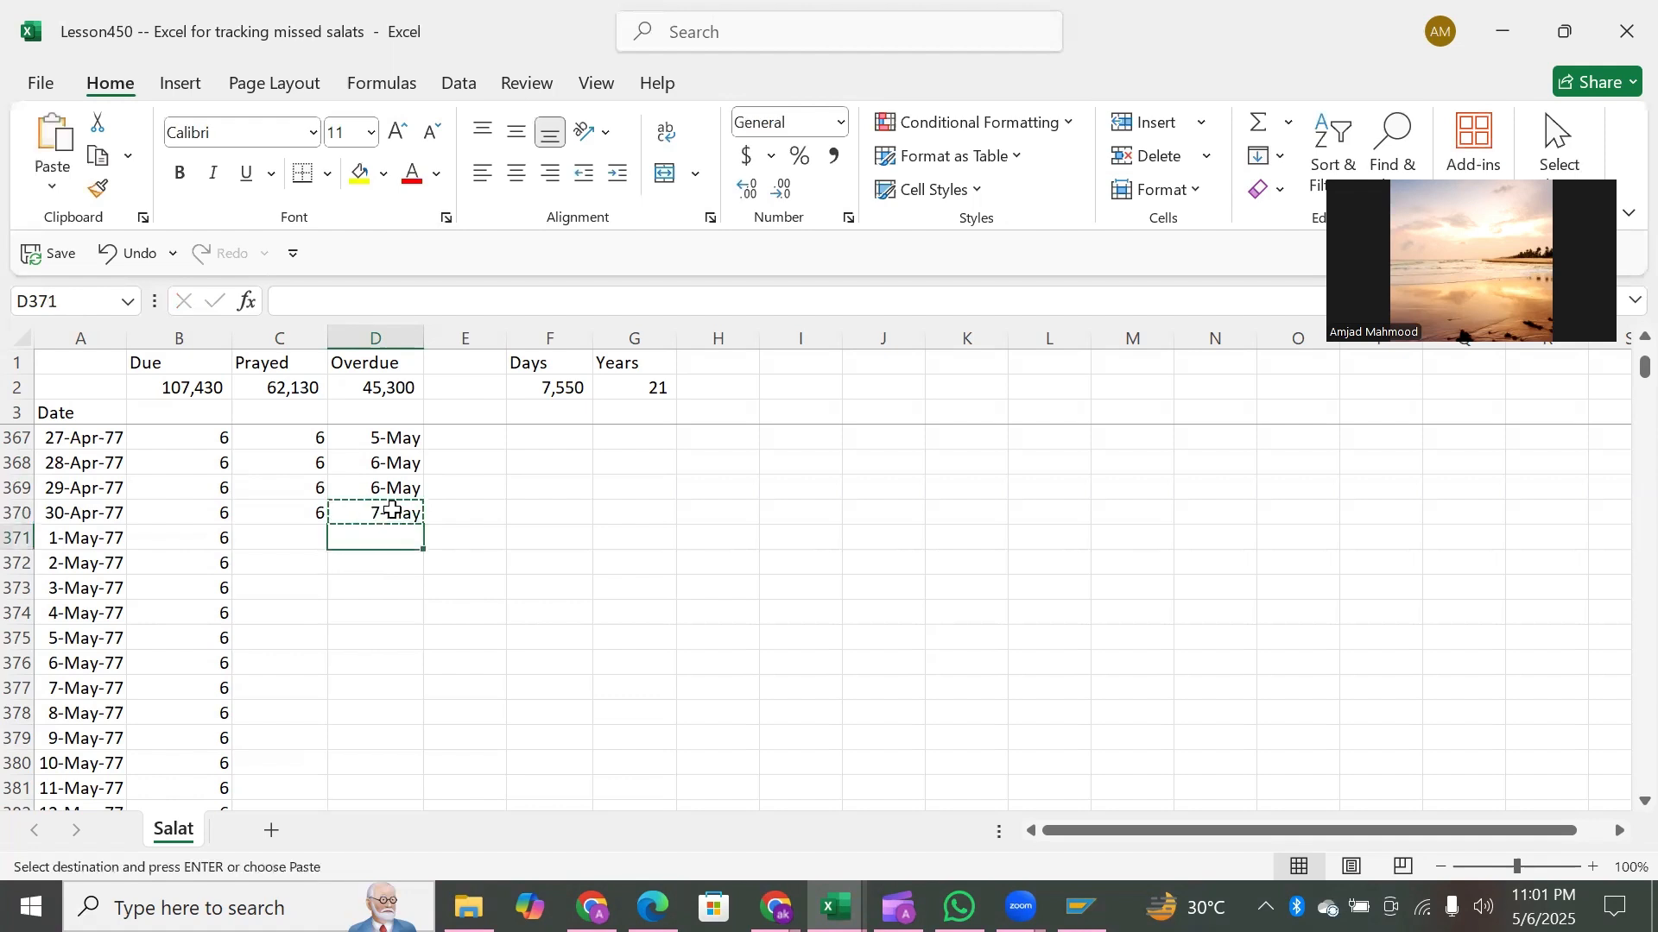
key(shift+Down)
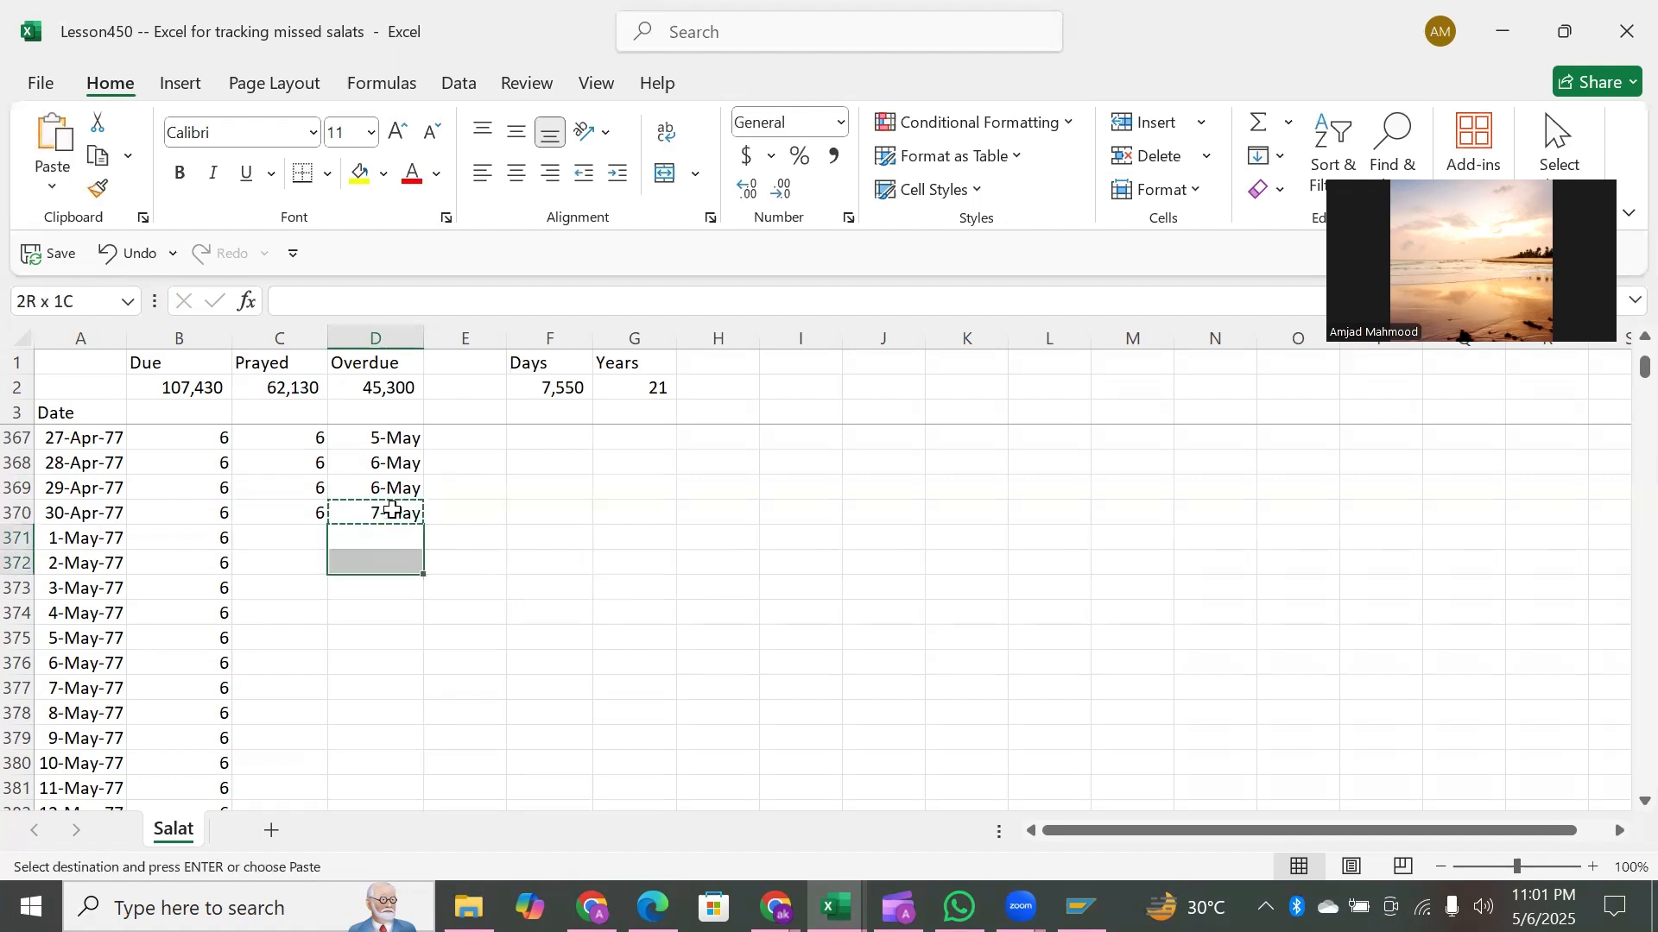
key(Return)
click(392, 510)
key(Down)
key(Up)
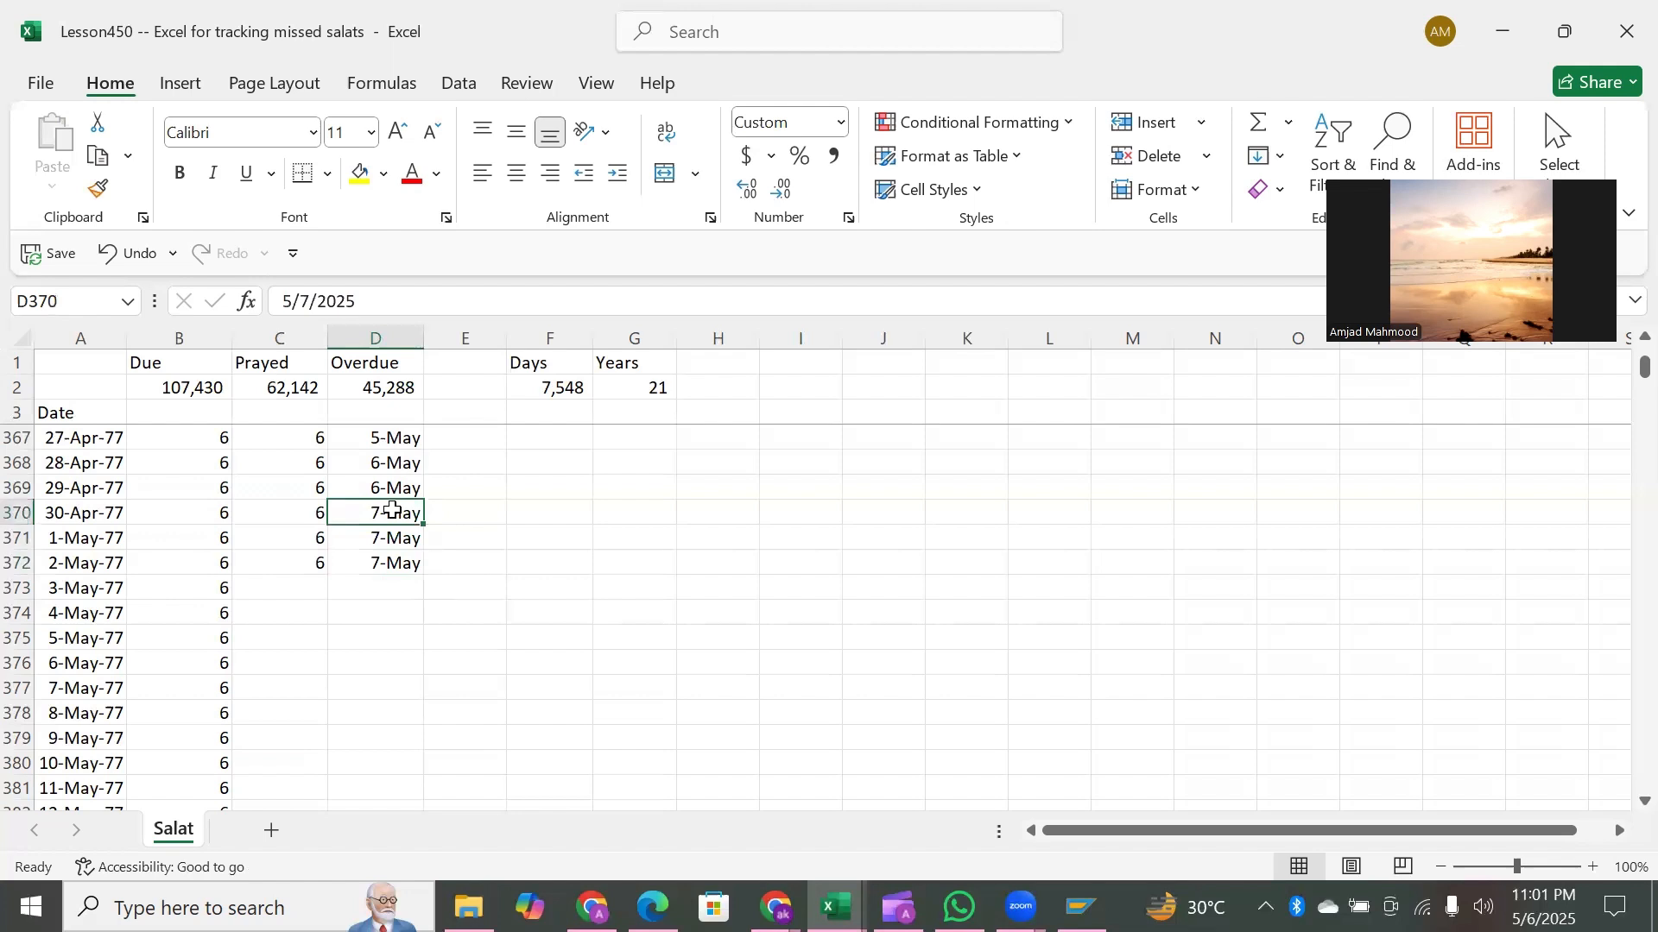
Check the Prayed formula for 30-Apr-77 and the Prayed total in C2 against the new date entries.
key(Left)
key(Right)
key(Right)
key(Left)
key(Left)
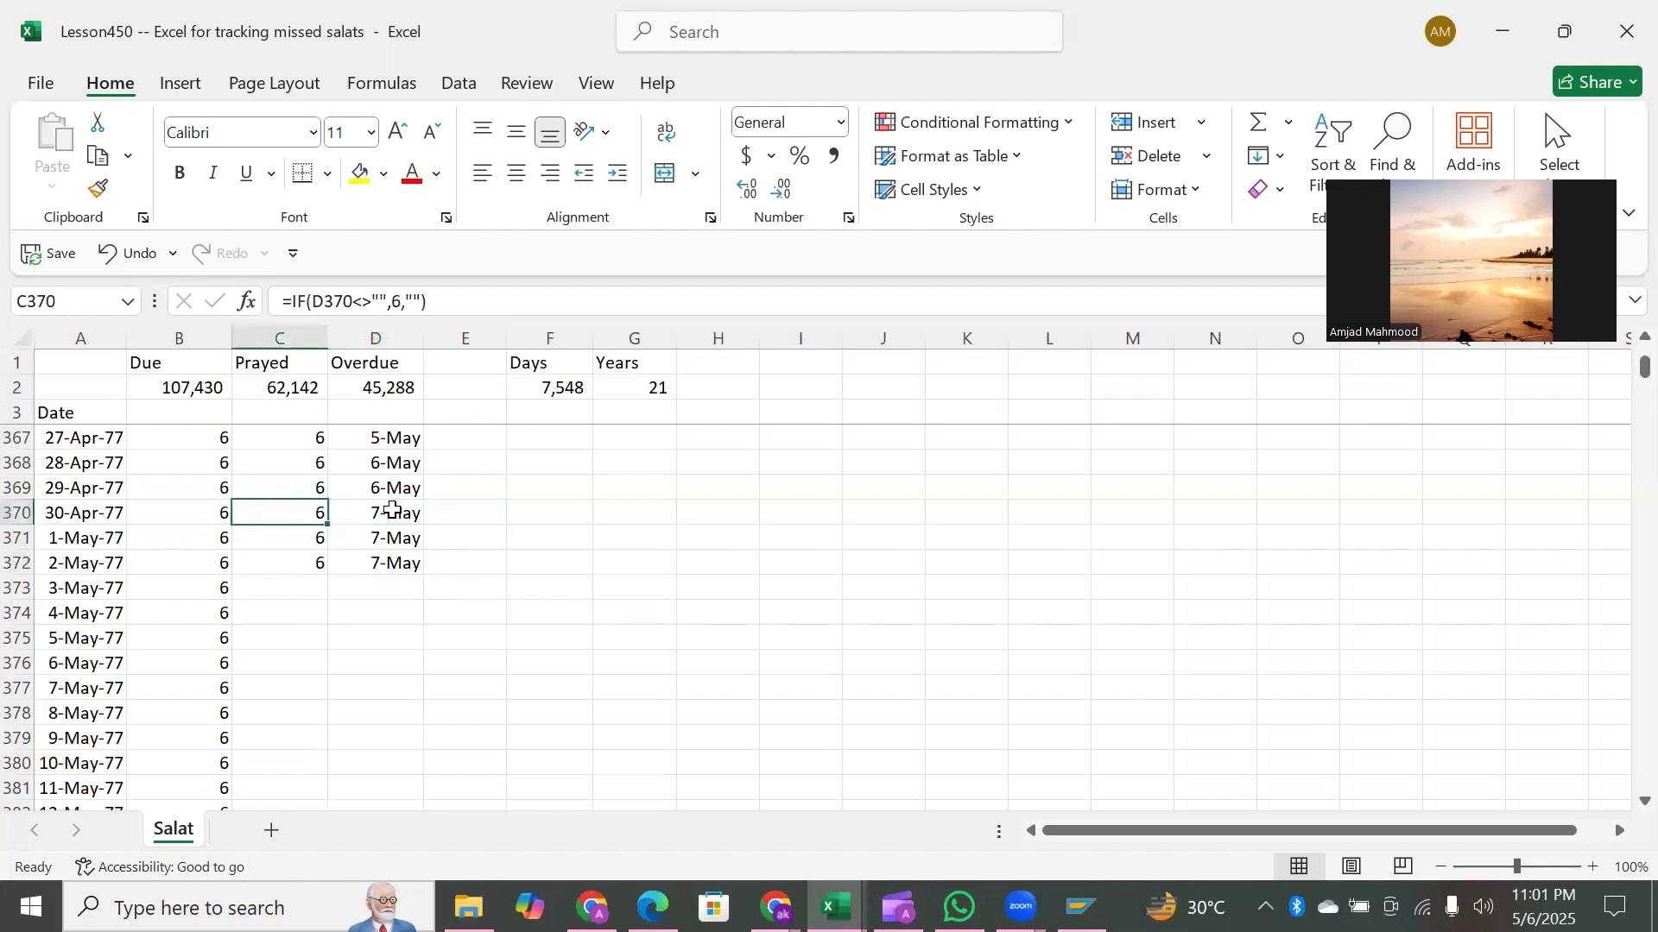
key(Right)
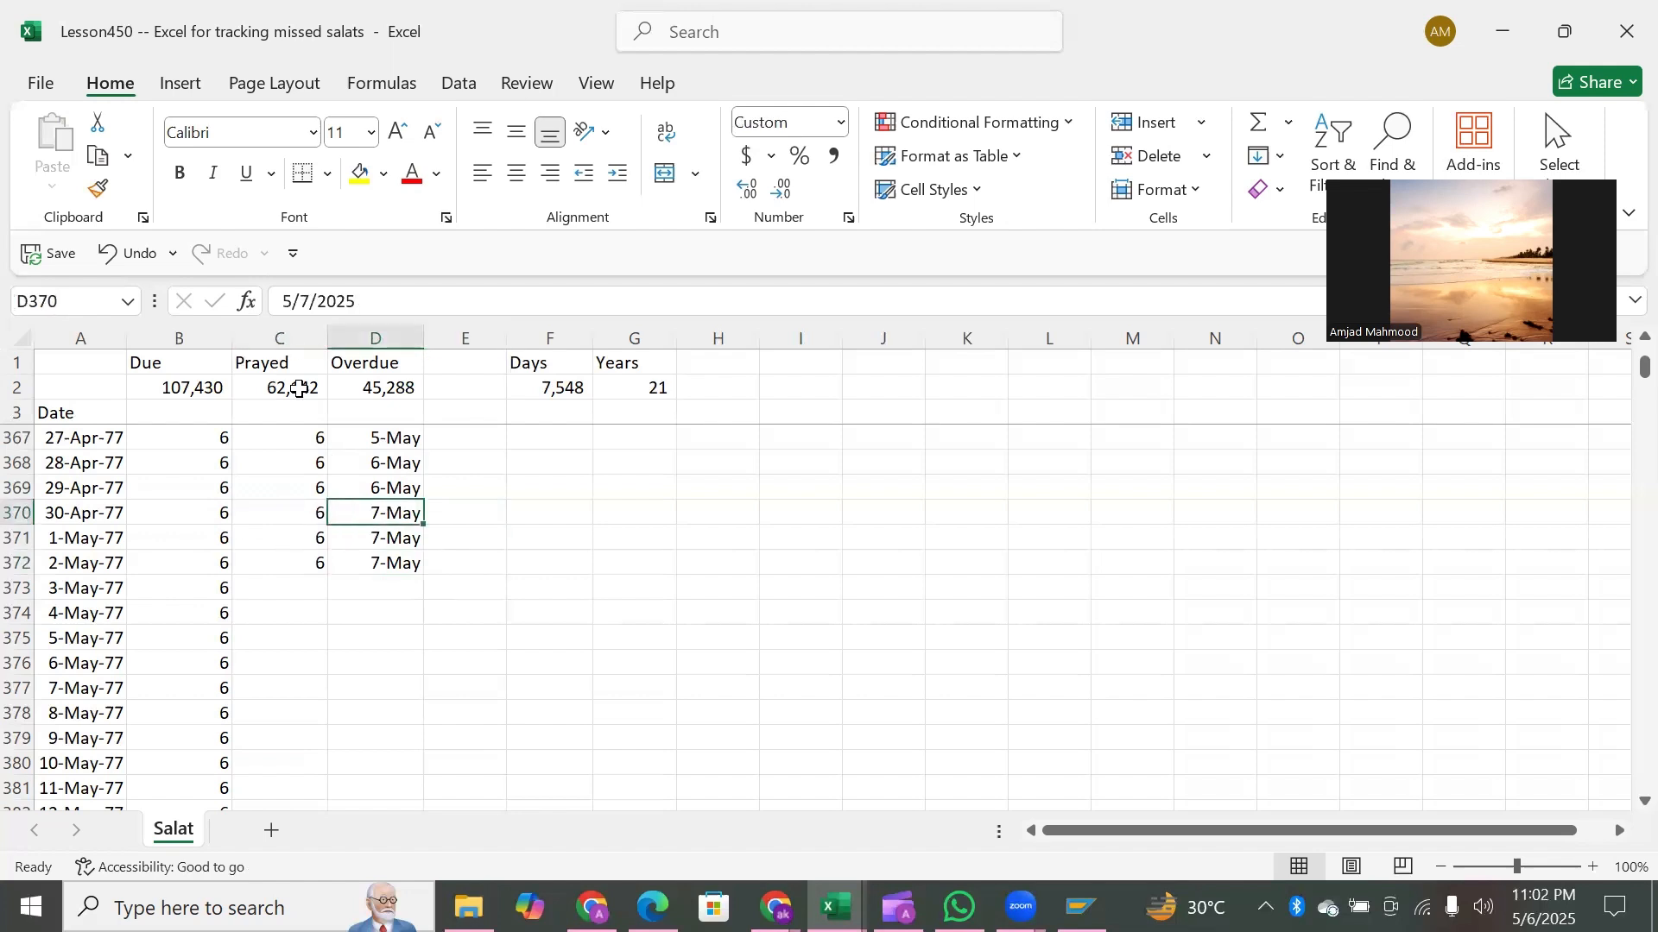
click(267, 394)
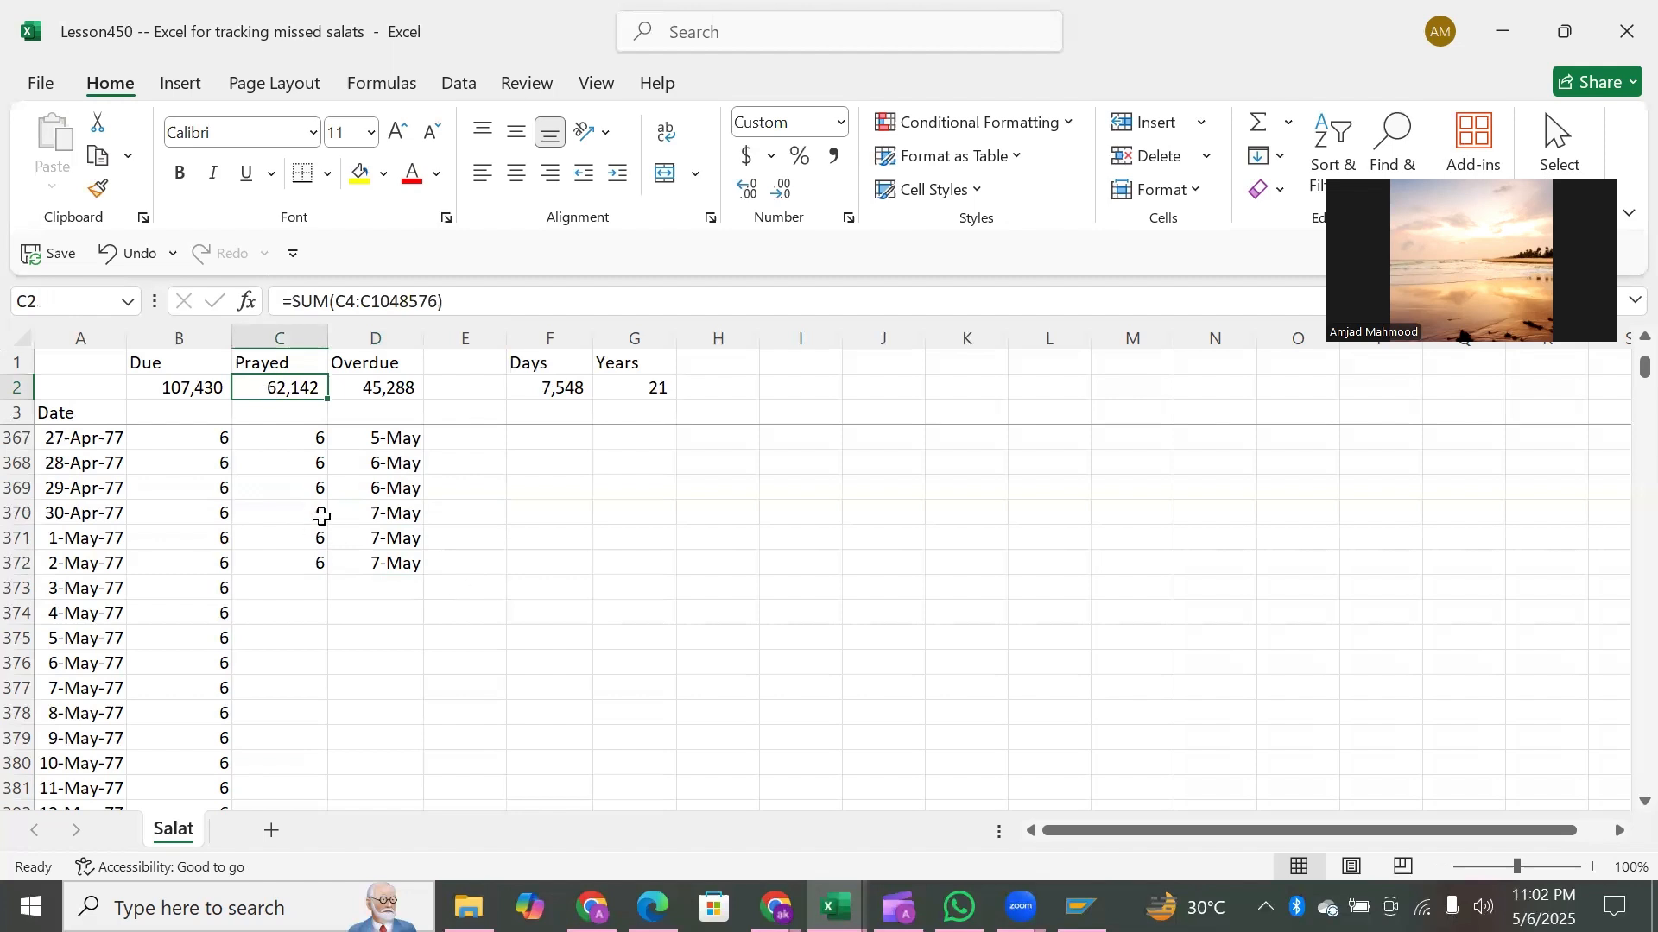
Clear the three 7-May date entries in D370 through D372.
click(321, 517)
key(Right)
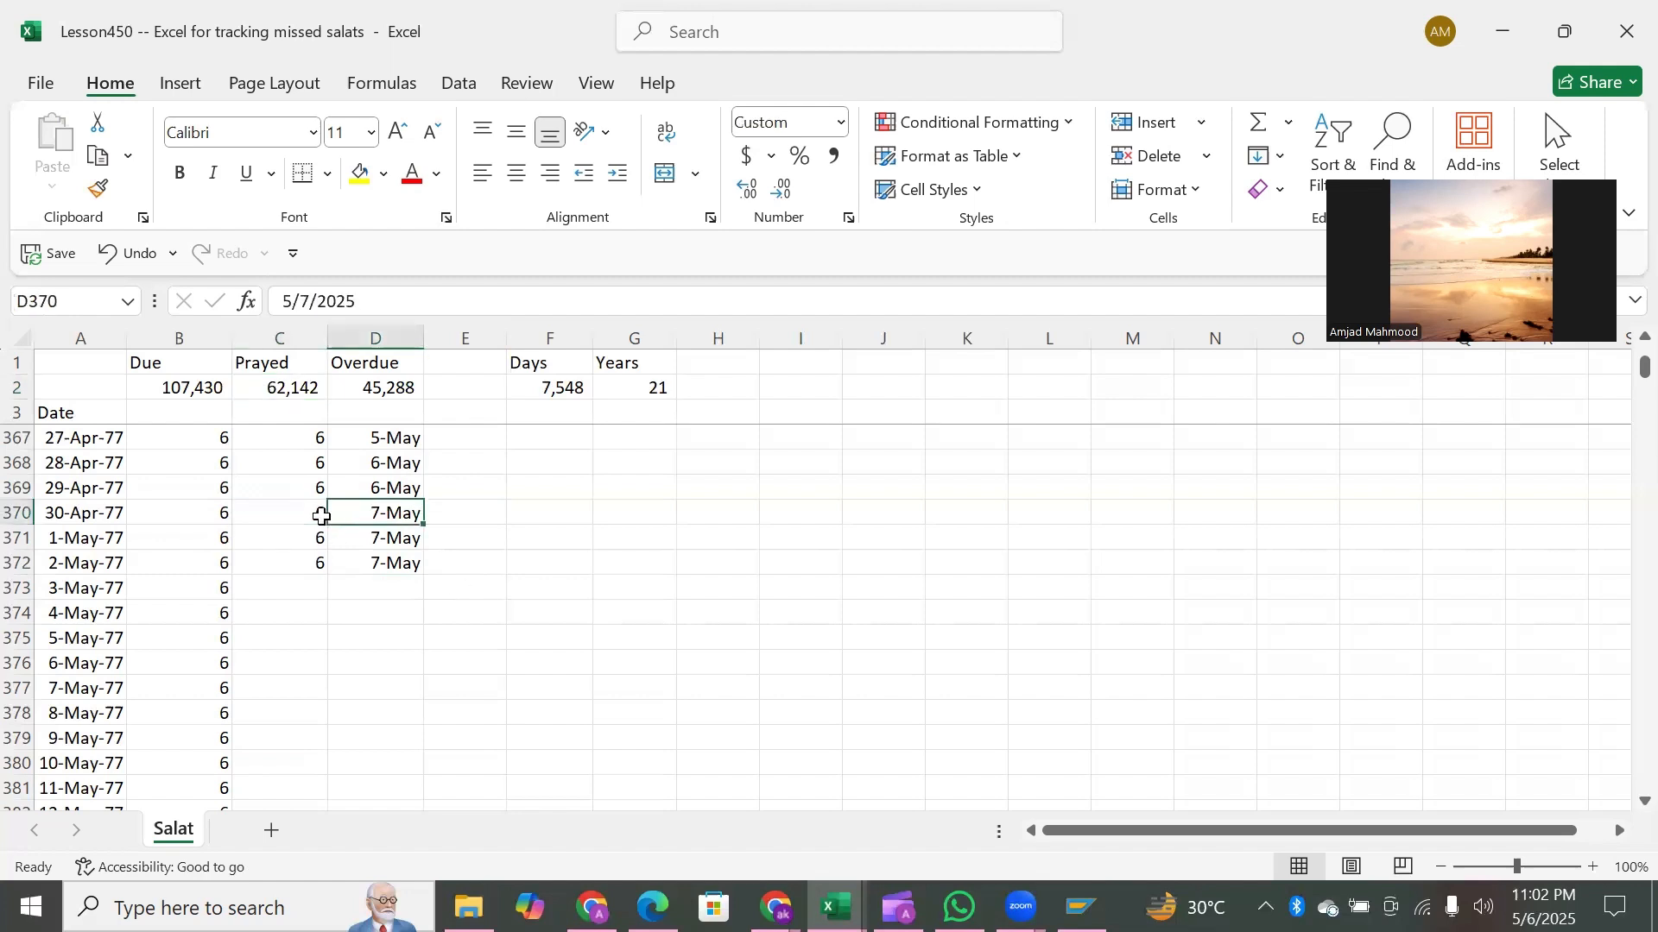
key(shift+Down)
key(shift+Down)
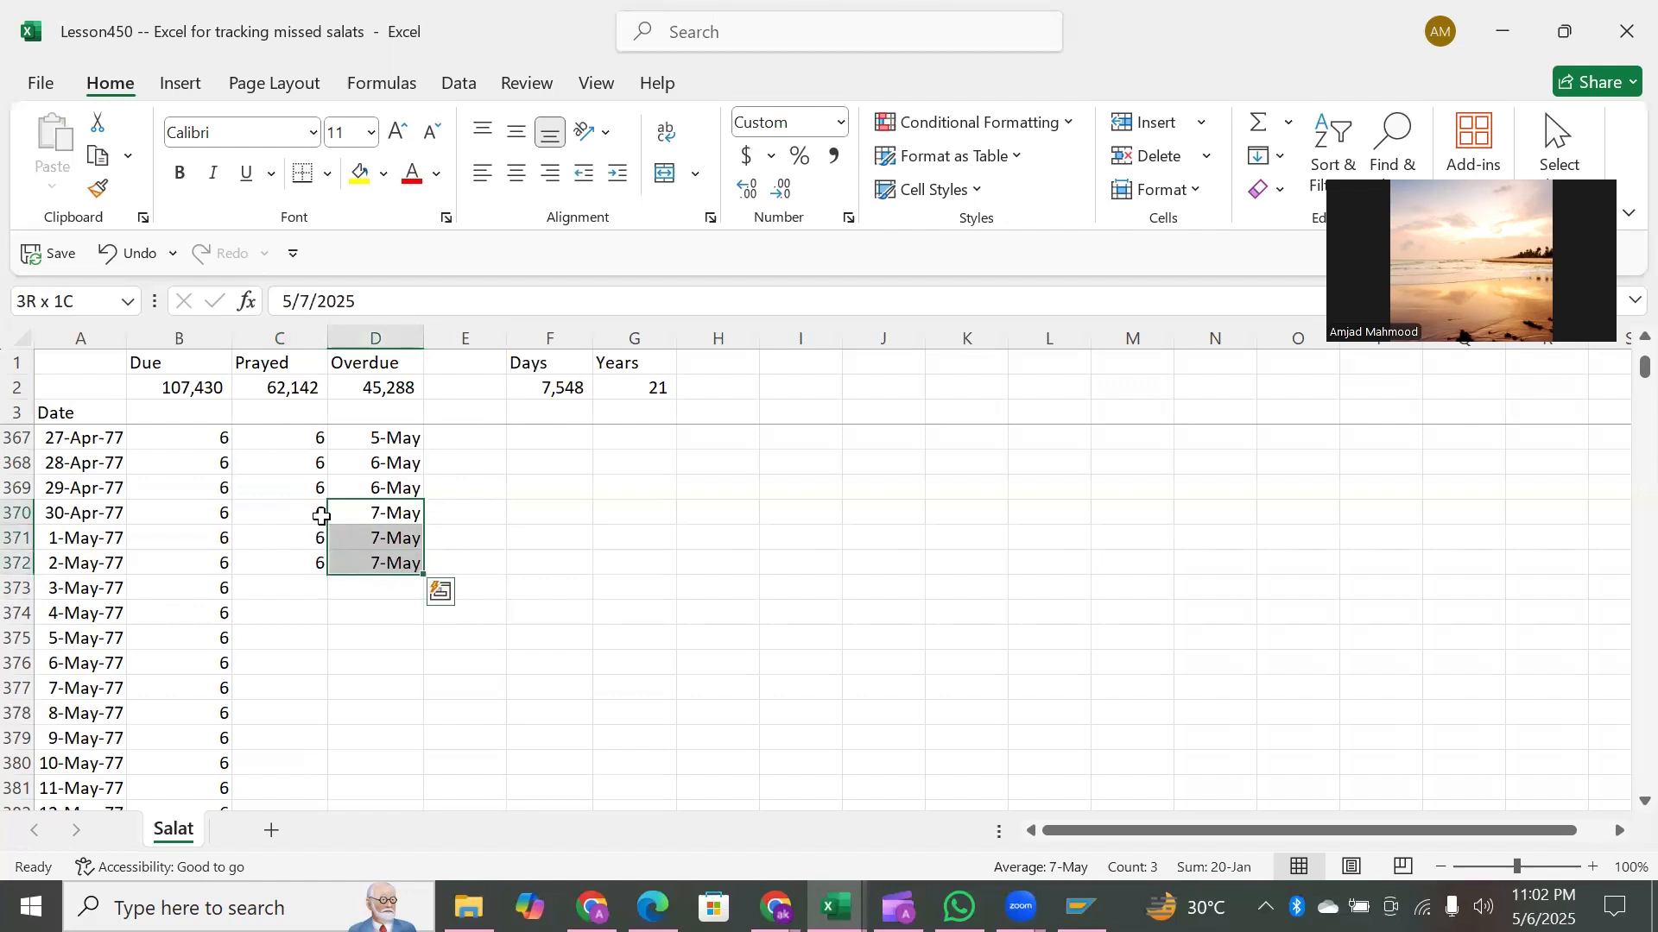
key(Delete)
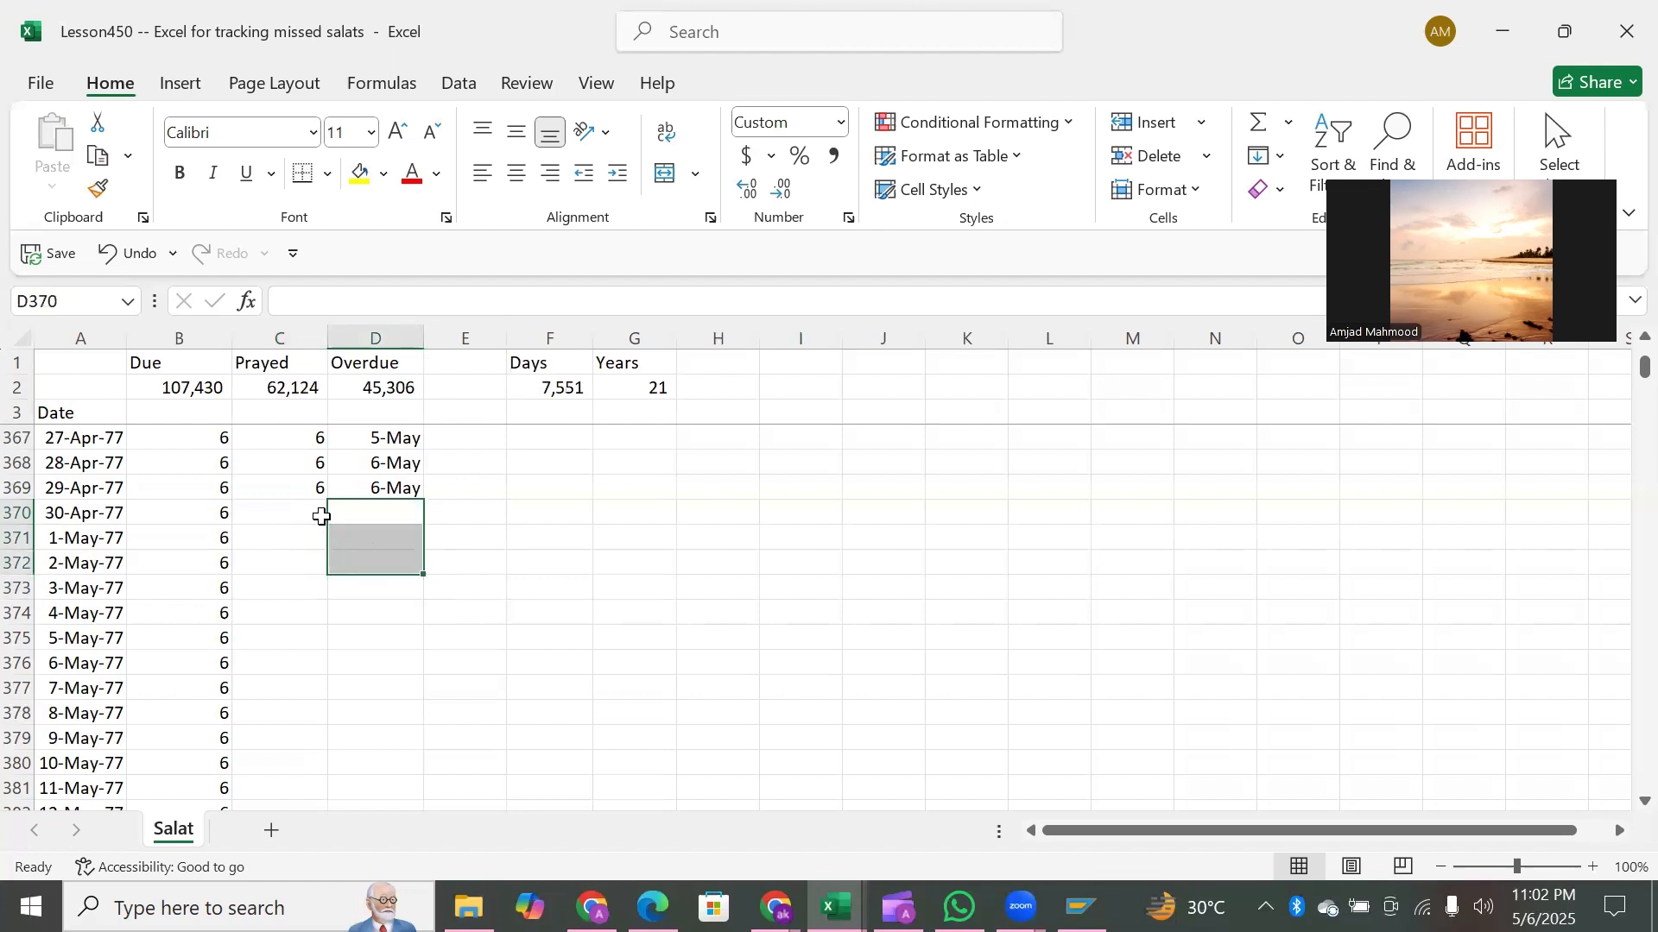
key(Up)
key(Down)
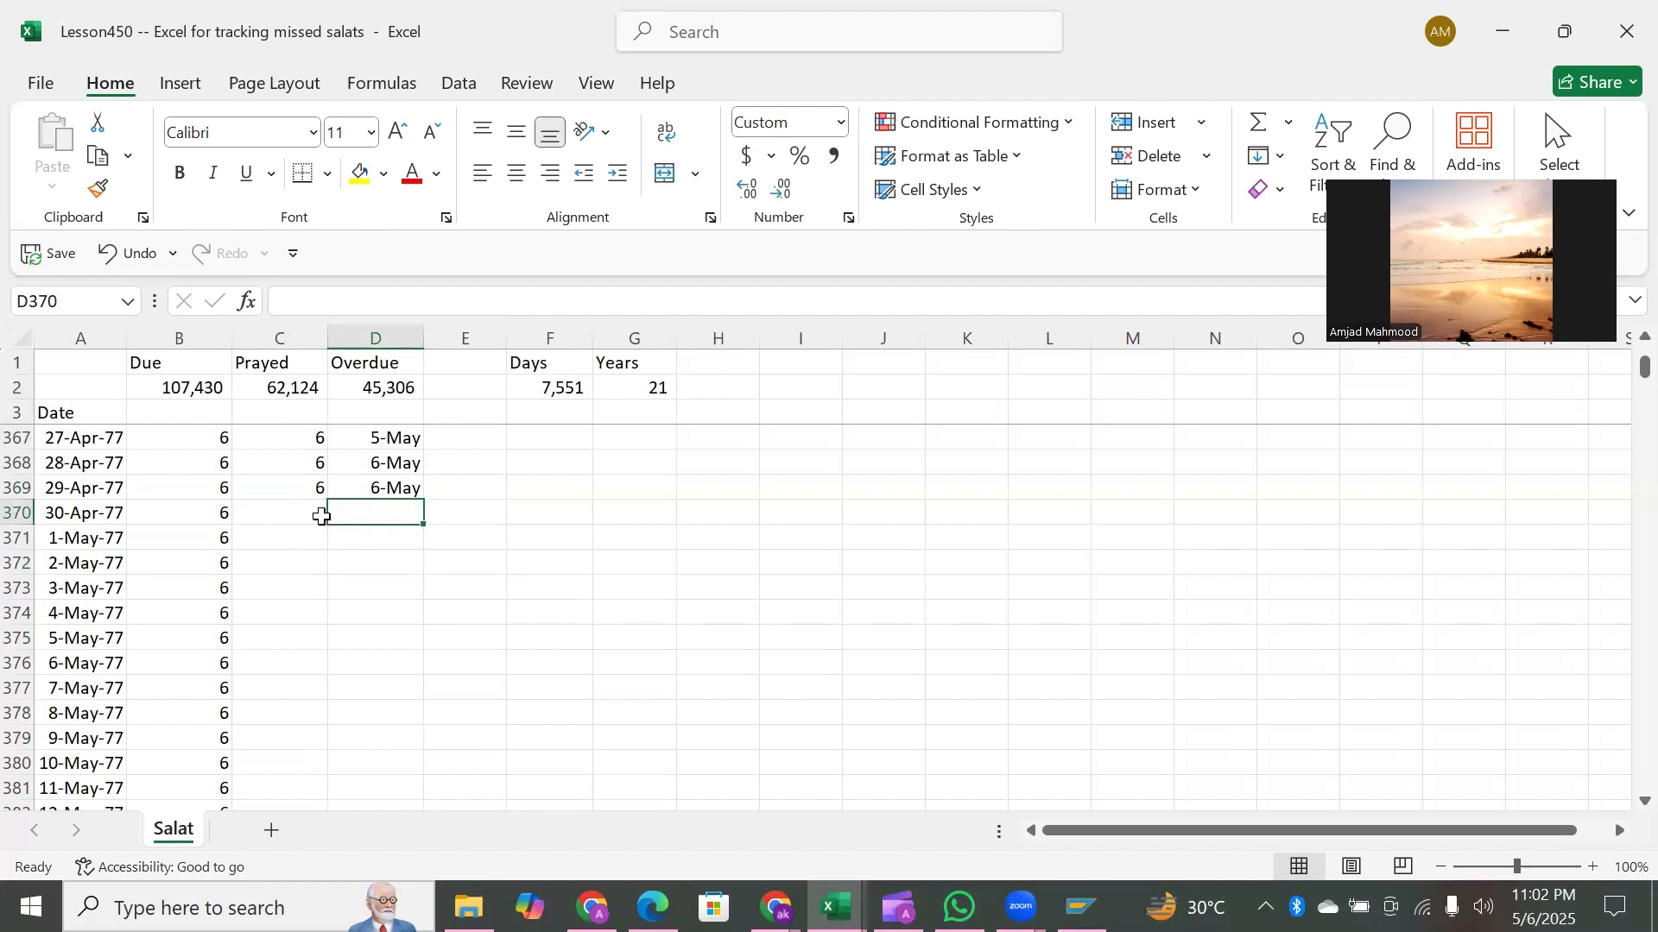
Examine the Prayed formula for 30-Apr-77 and the Due column down to the last date row, 7-May-25.
click(322, 516)
key(Left)
key(Right)
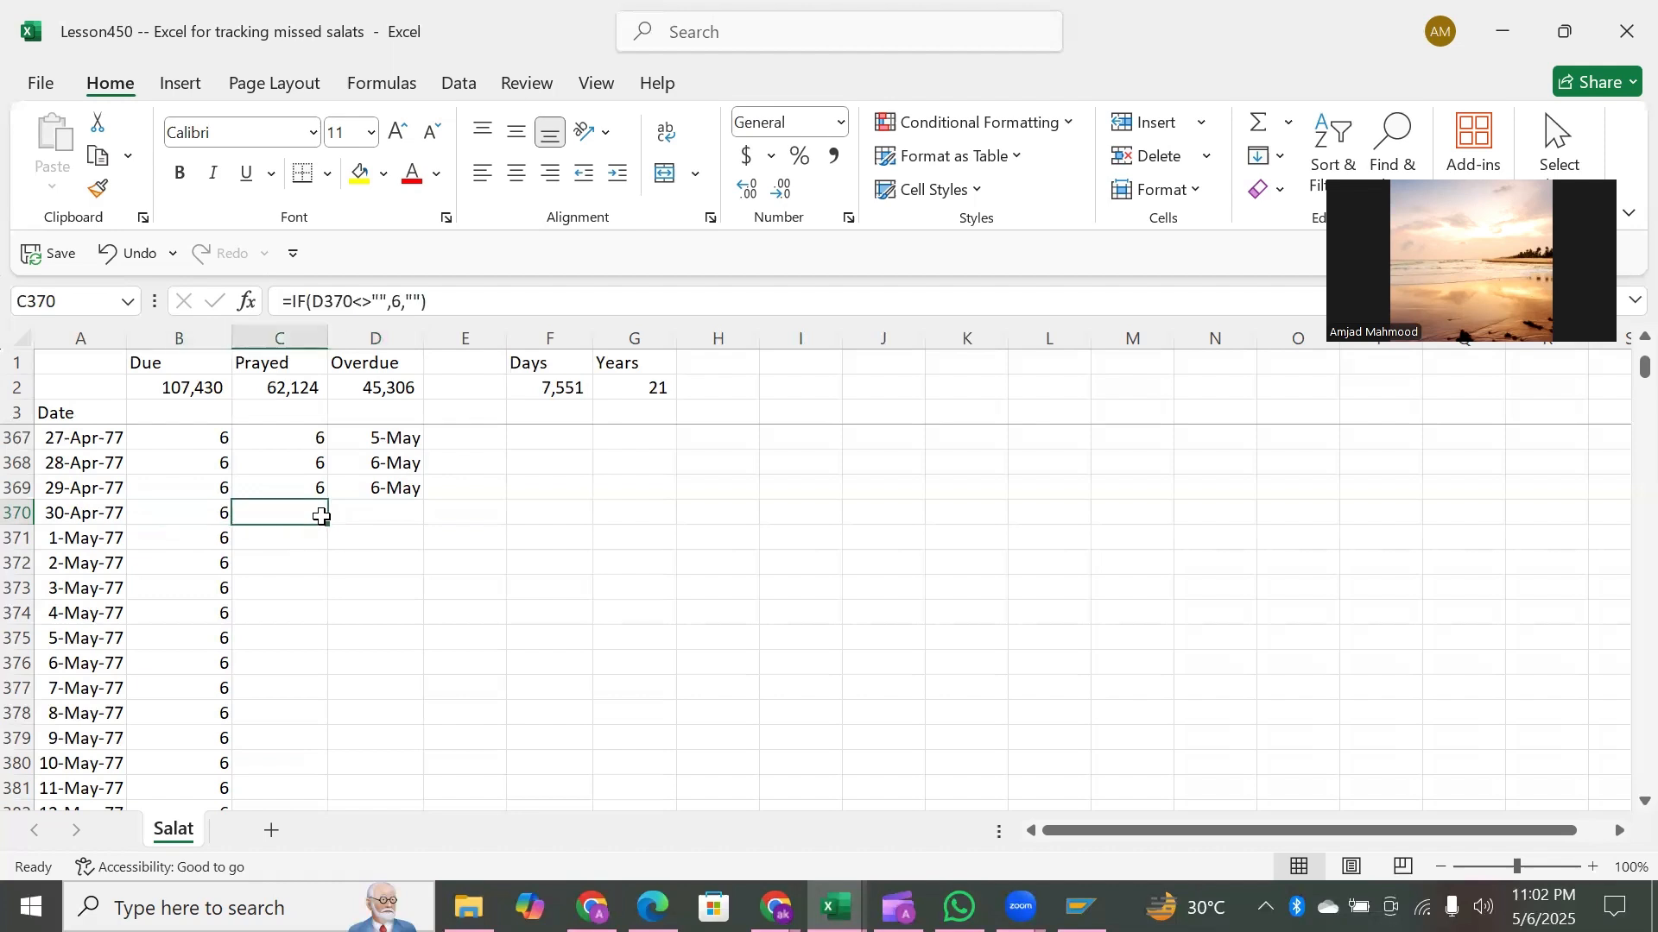
key(Left)
key(Down)
key(Down)
key(Down)
key(Down)
key(Up)
key(Up)
key(Up)
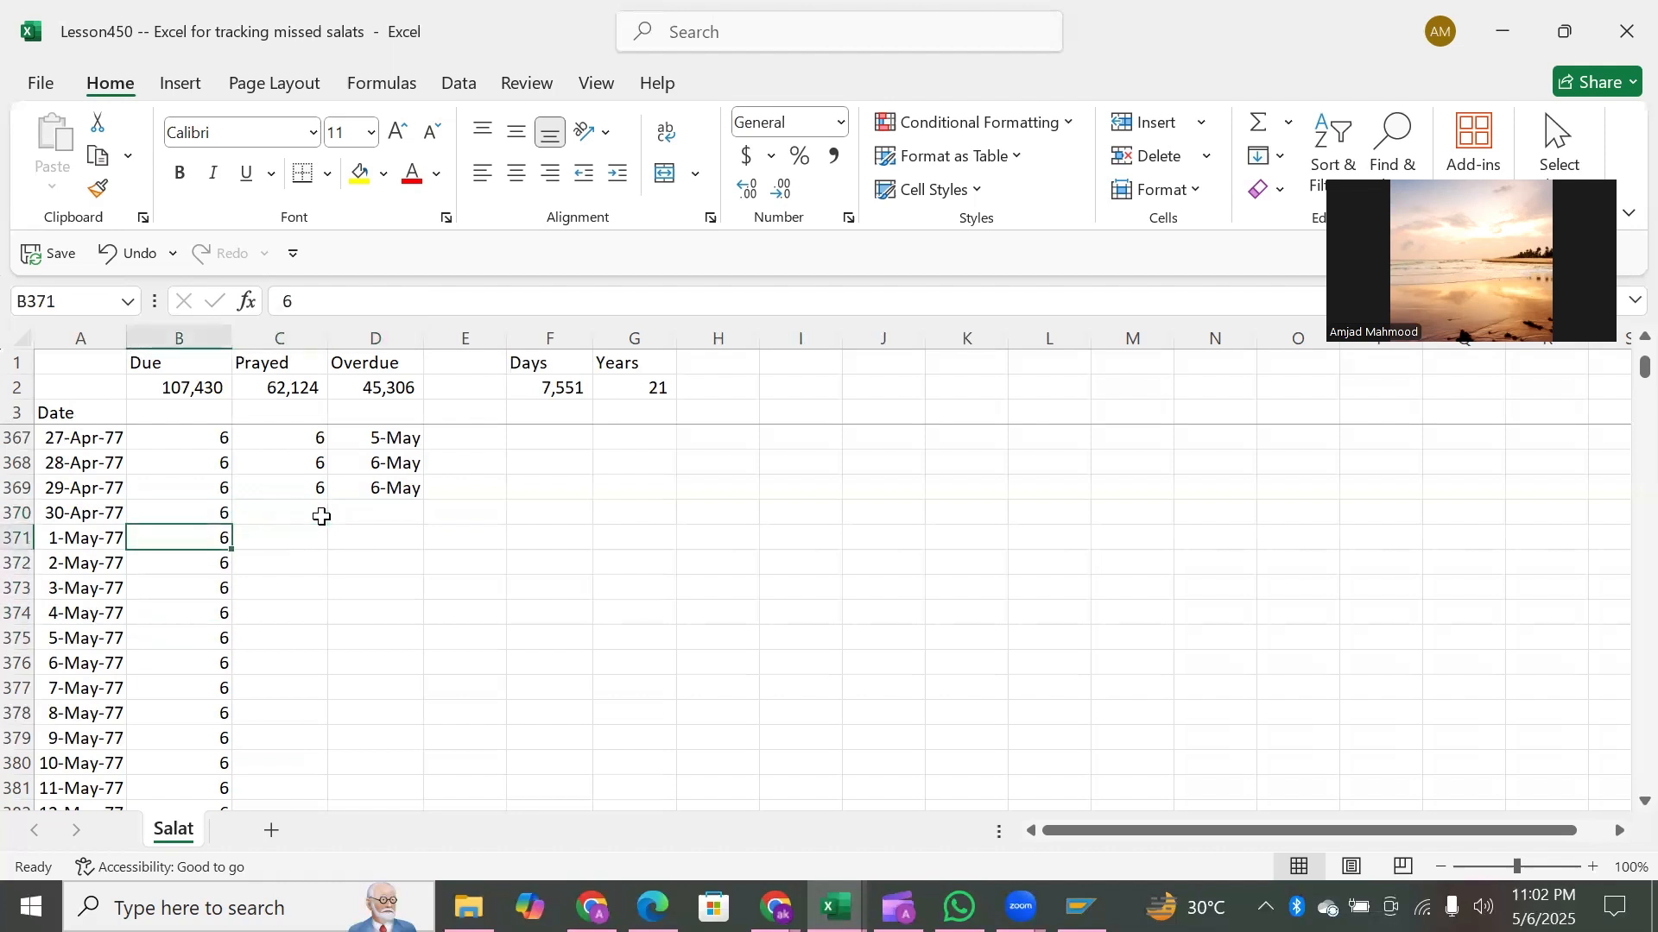
key(ctrl+Down)
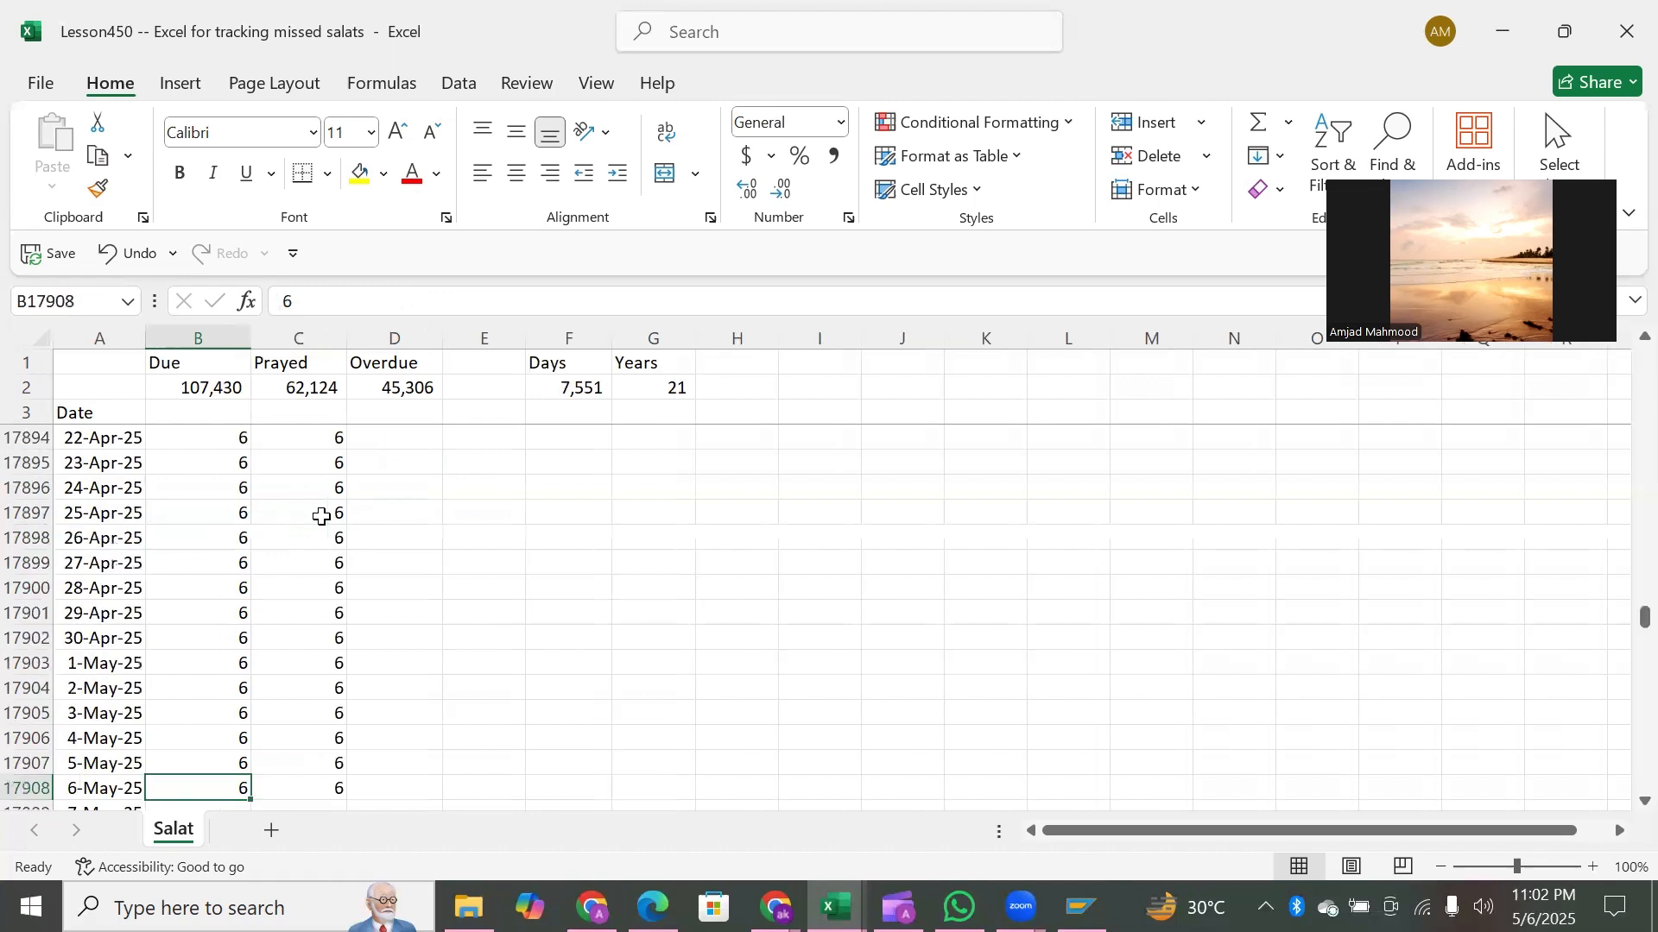
key(Down)
key(Left)
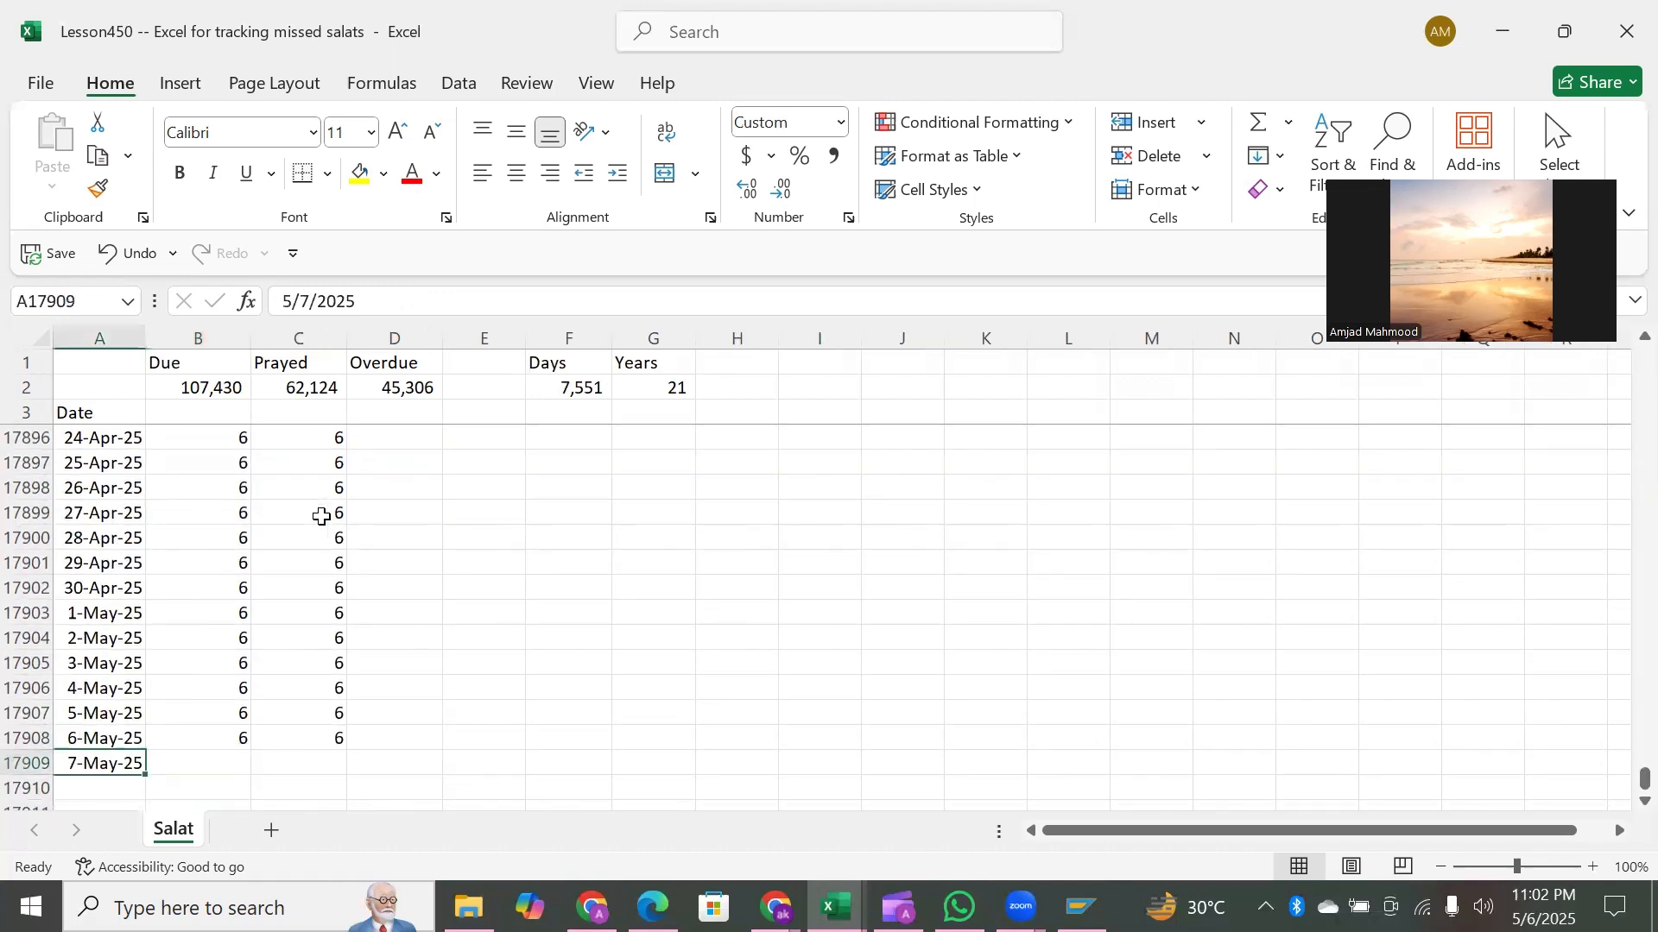
key(Right)
key(Up)
key(Down)
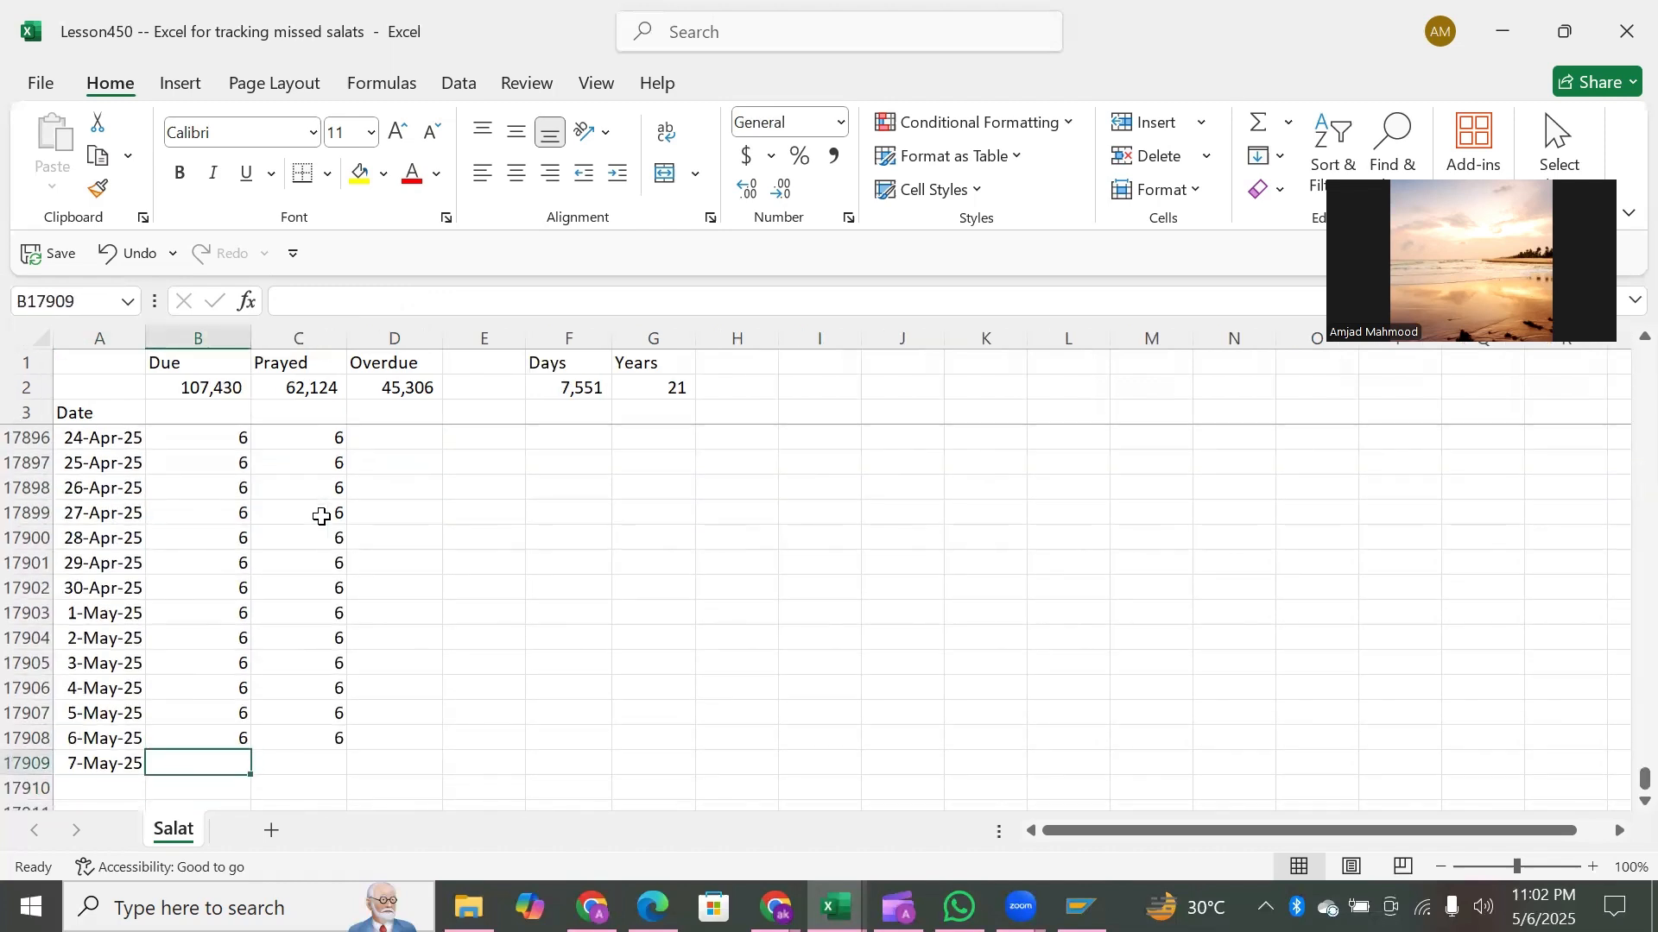
text(=i)
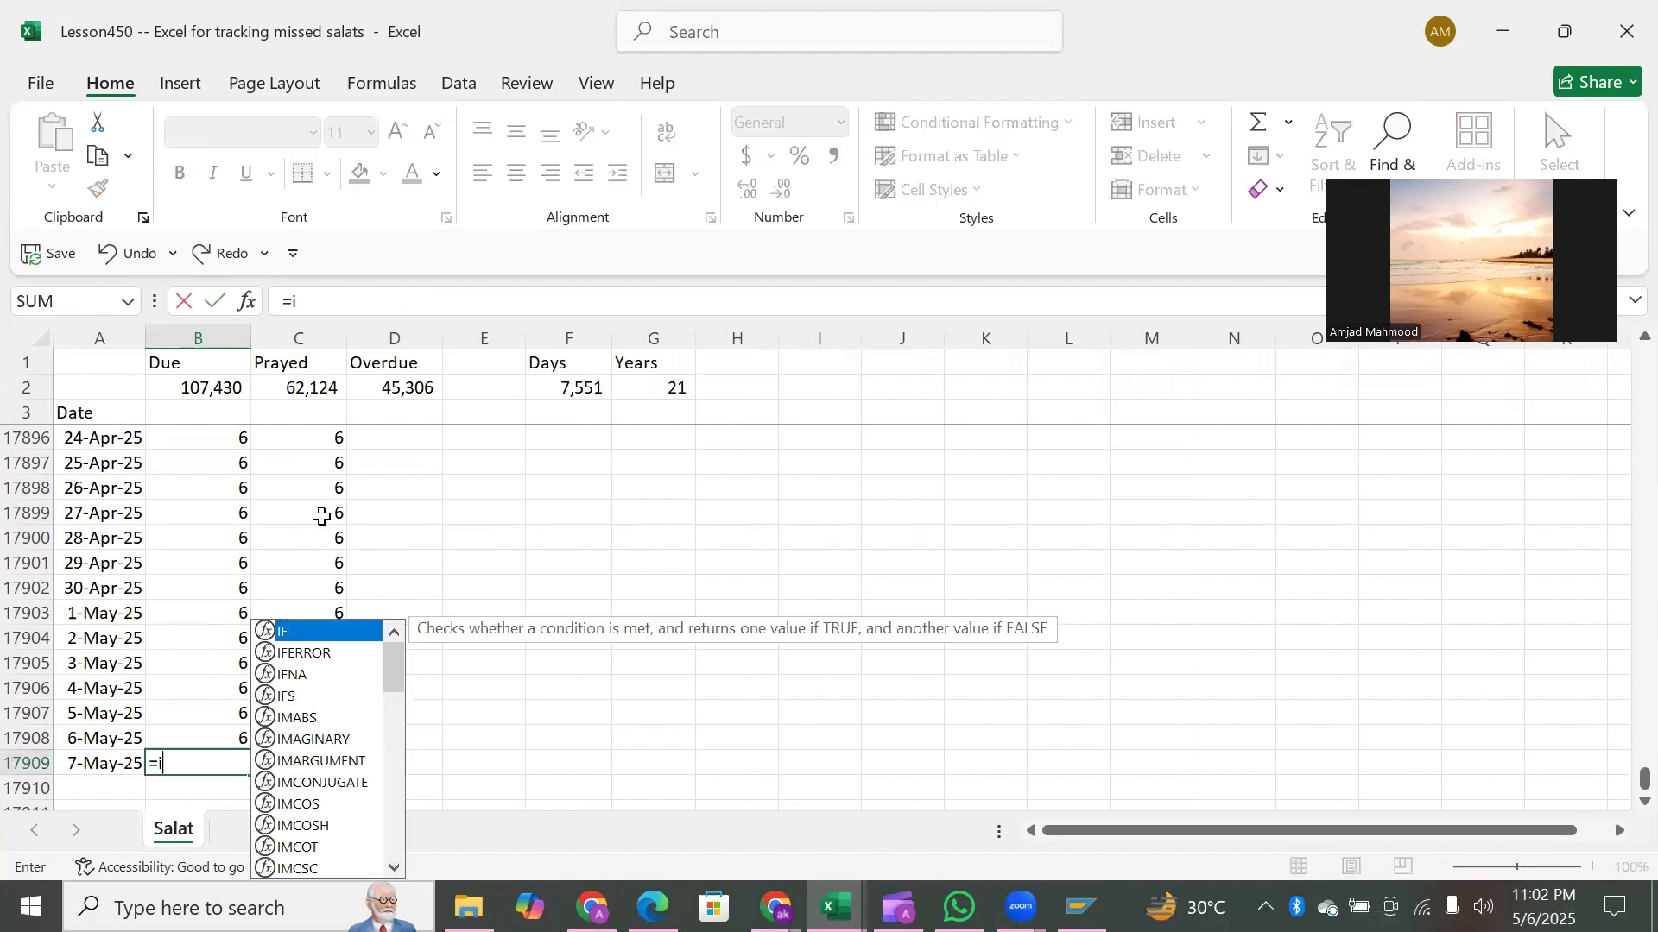
key(Escape)
key(Up)
key(Up)
key(Down)
key(Down)
key(Delete)
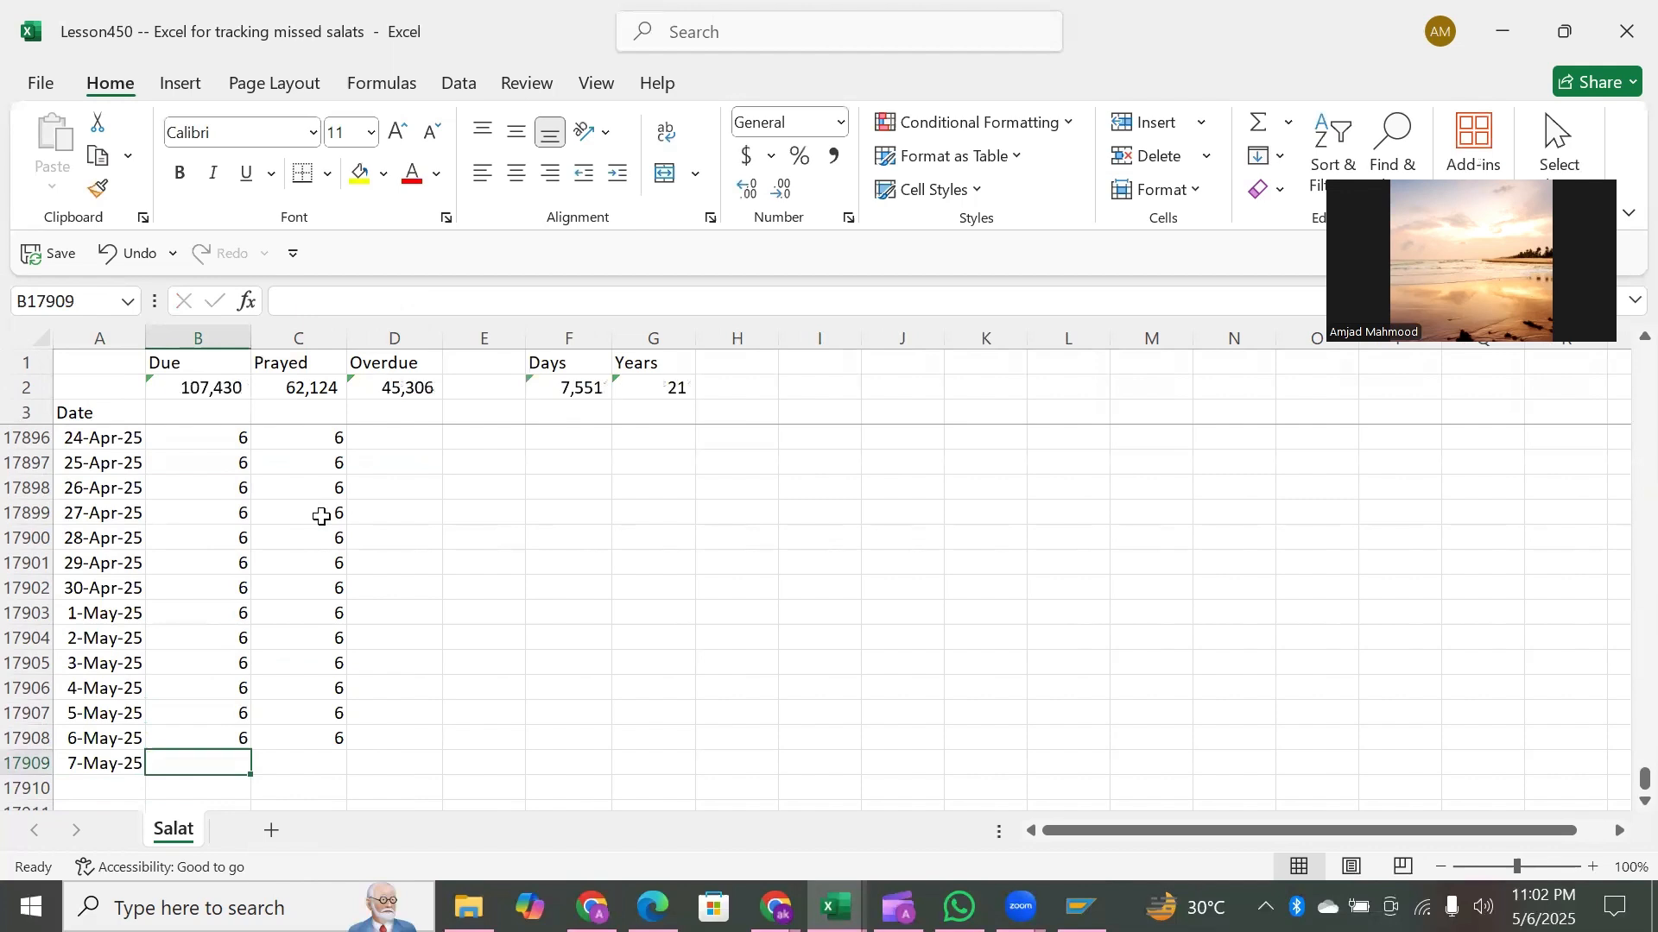
Enter the formula =IF(A4<>"",6,"") in B4 as the Due count for 29-Apr-76.
key(Up)
key(ctrl+Up)
key(Up)
key(Up)
key(Down)
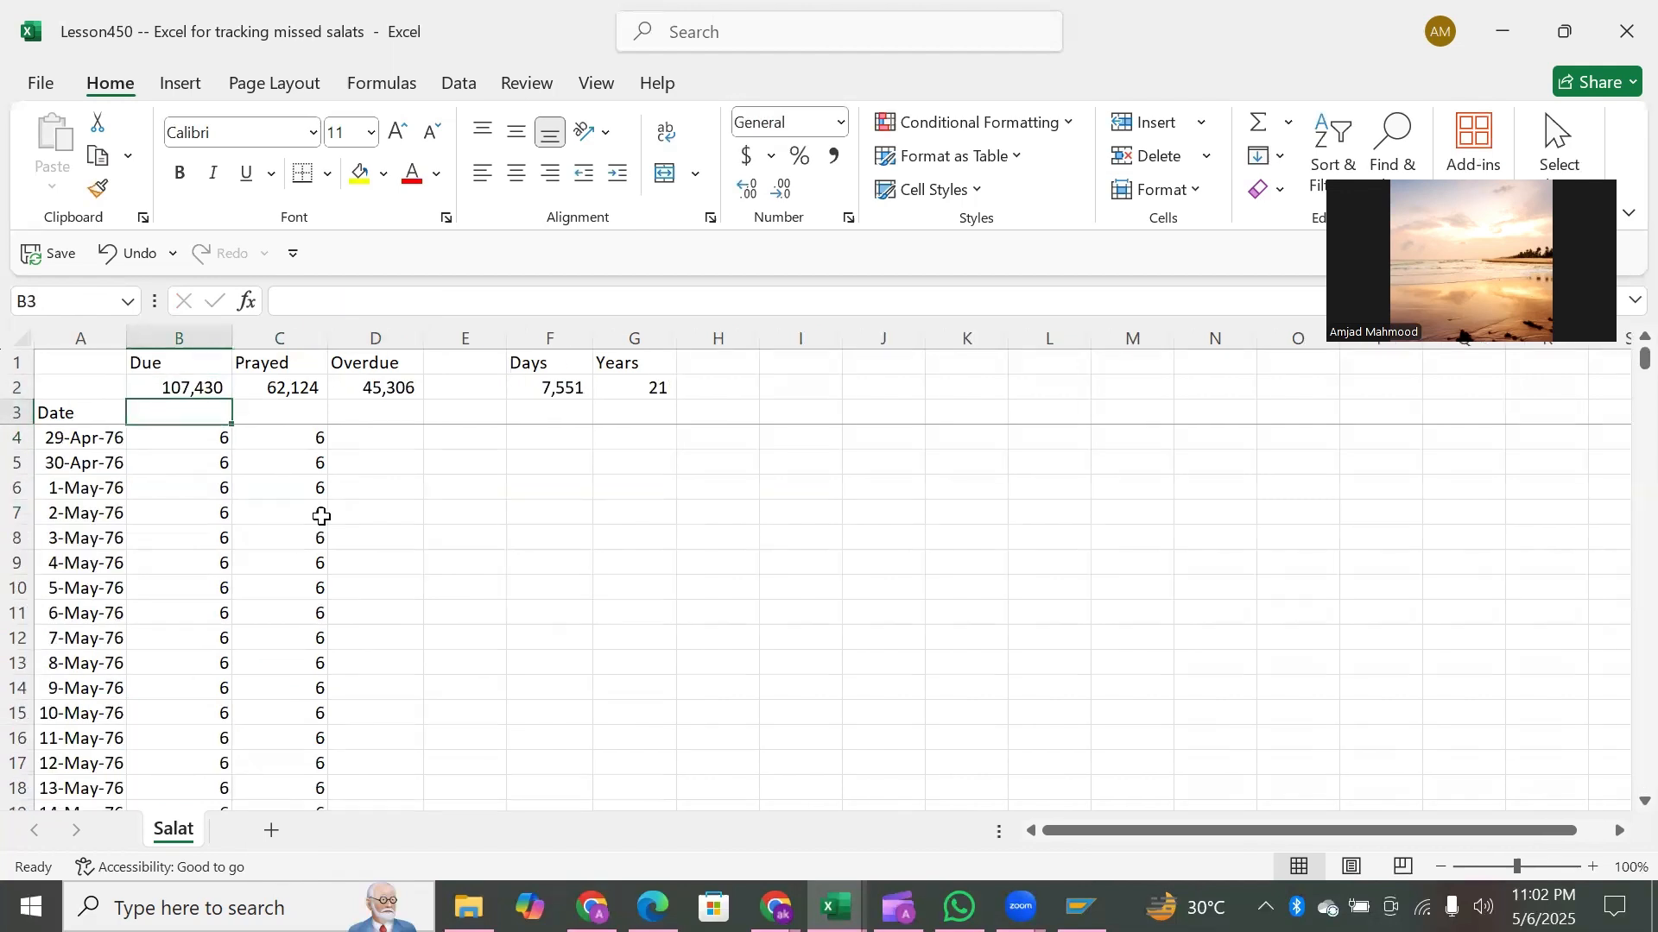
key(Down)
text(=)
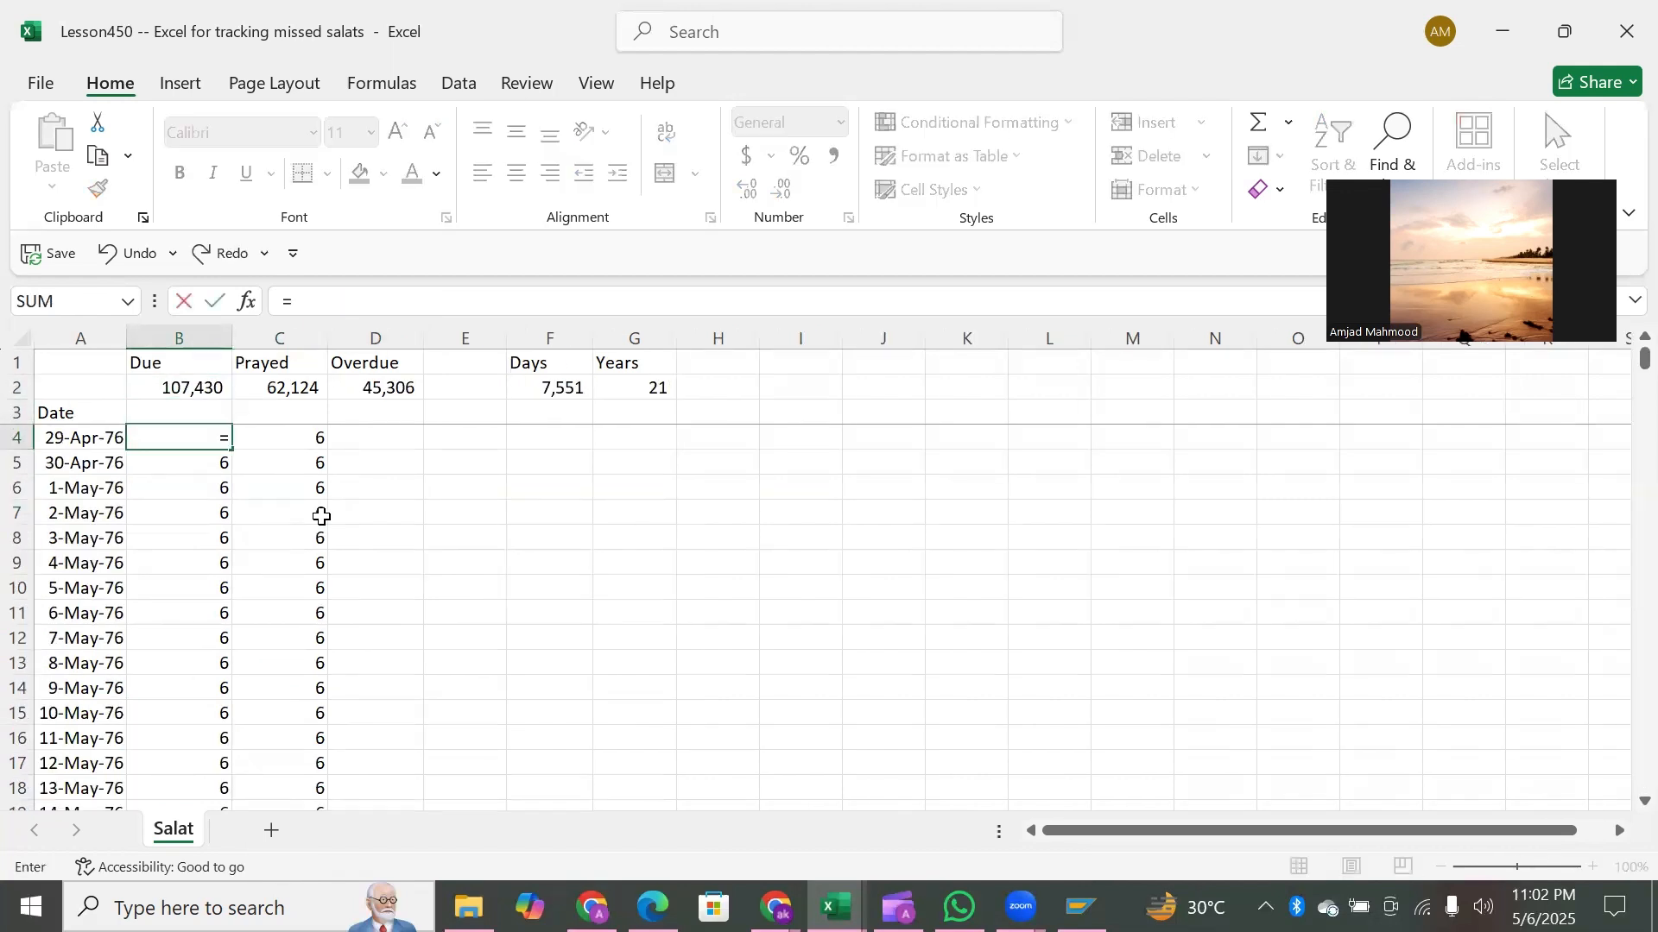
text(if()
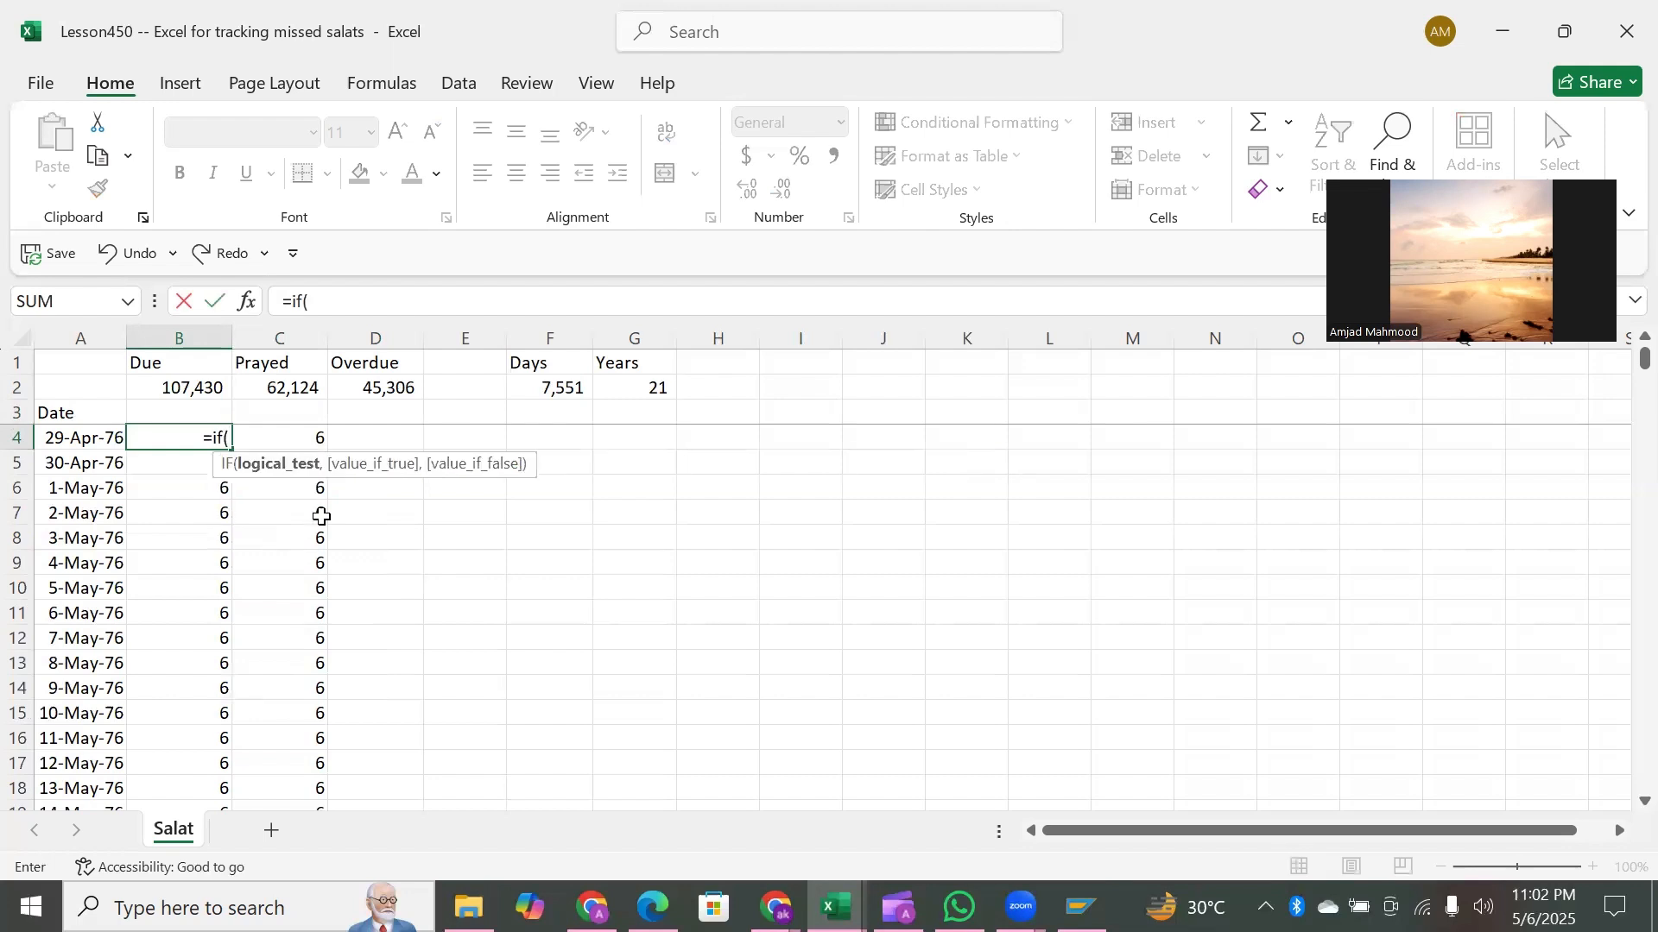
key(Left)
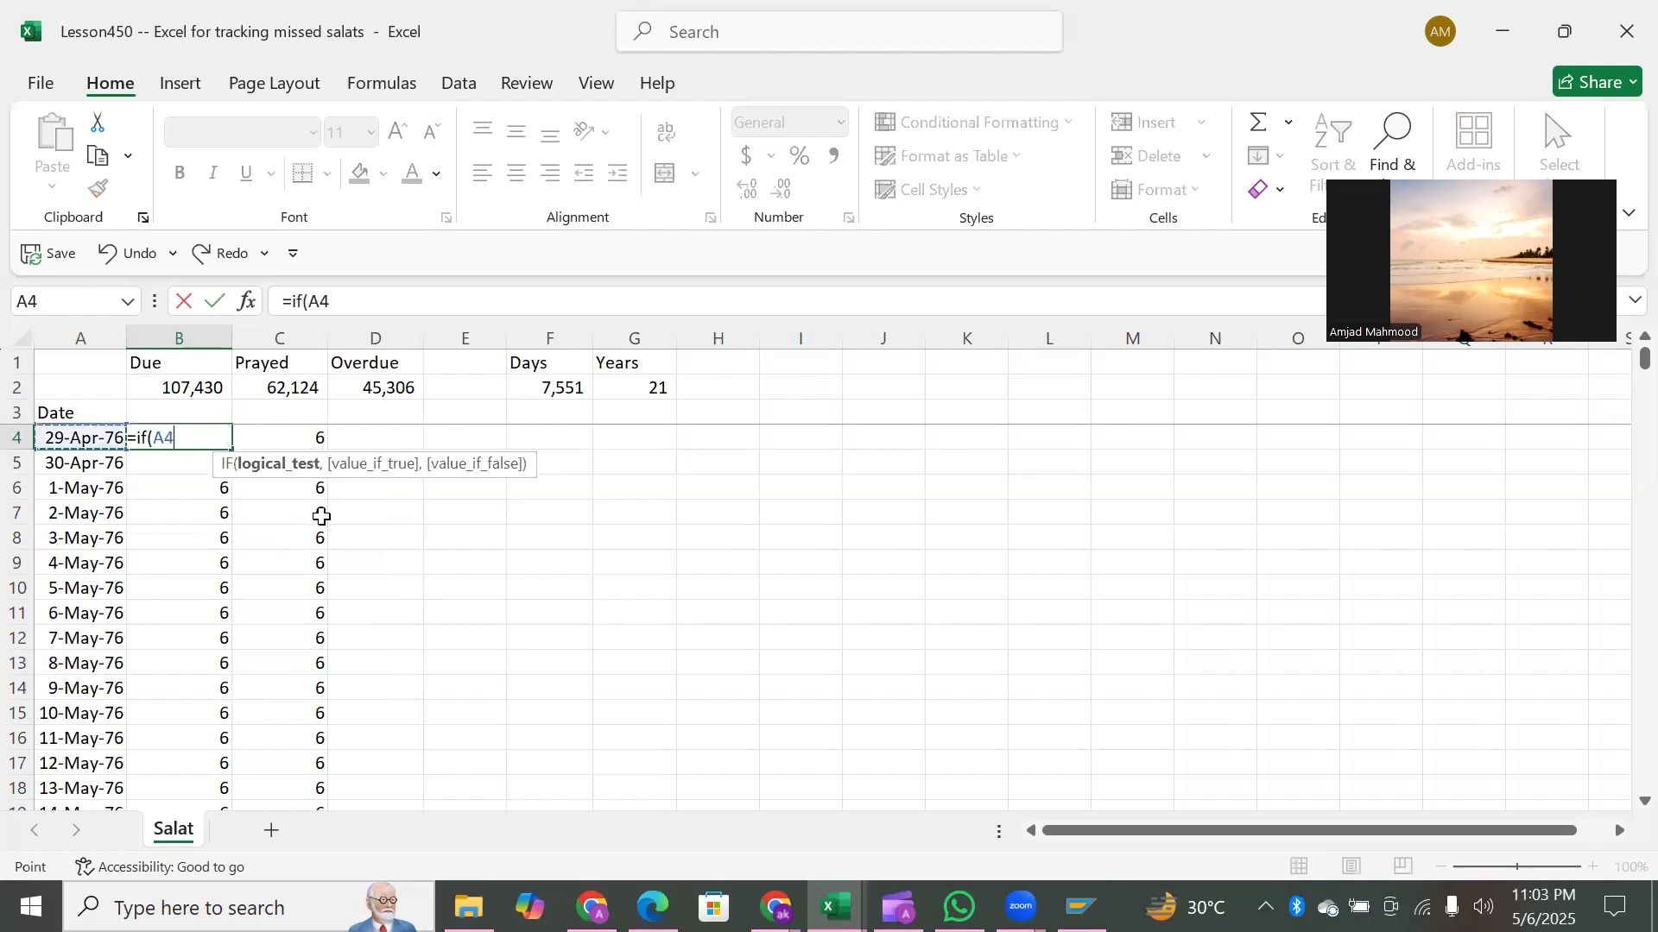
text(<>"")
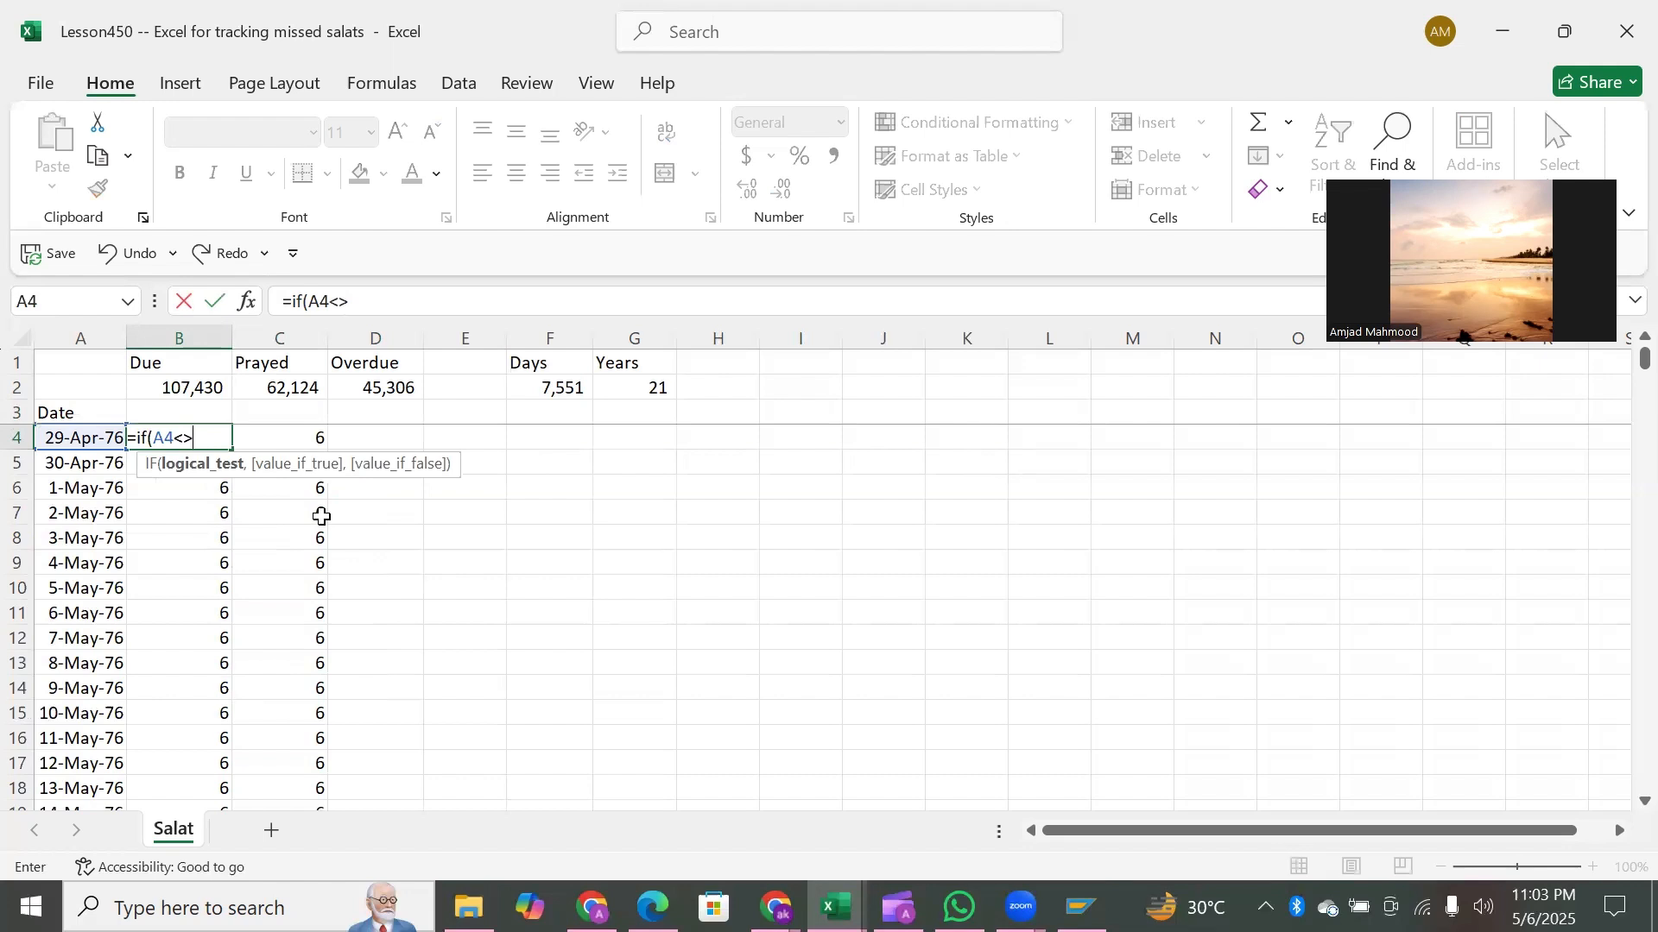
text(,6,)
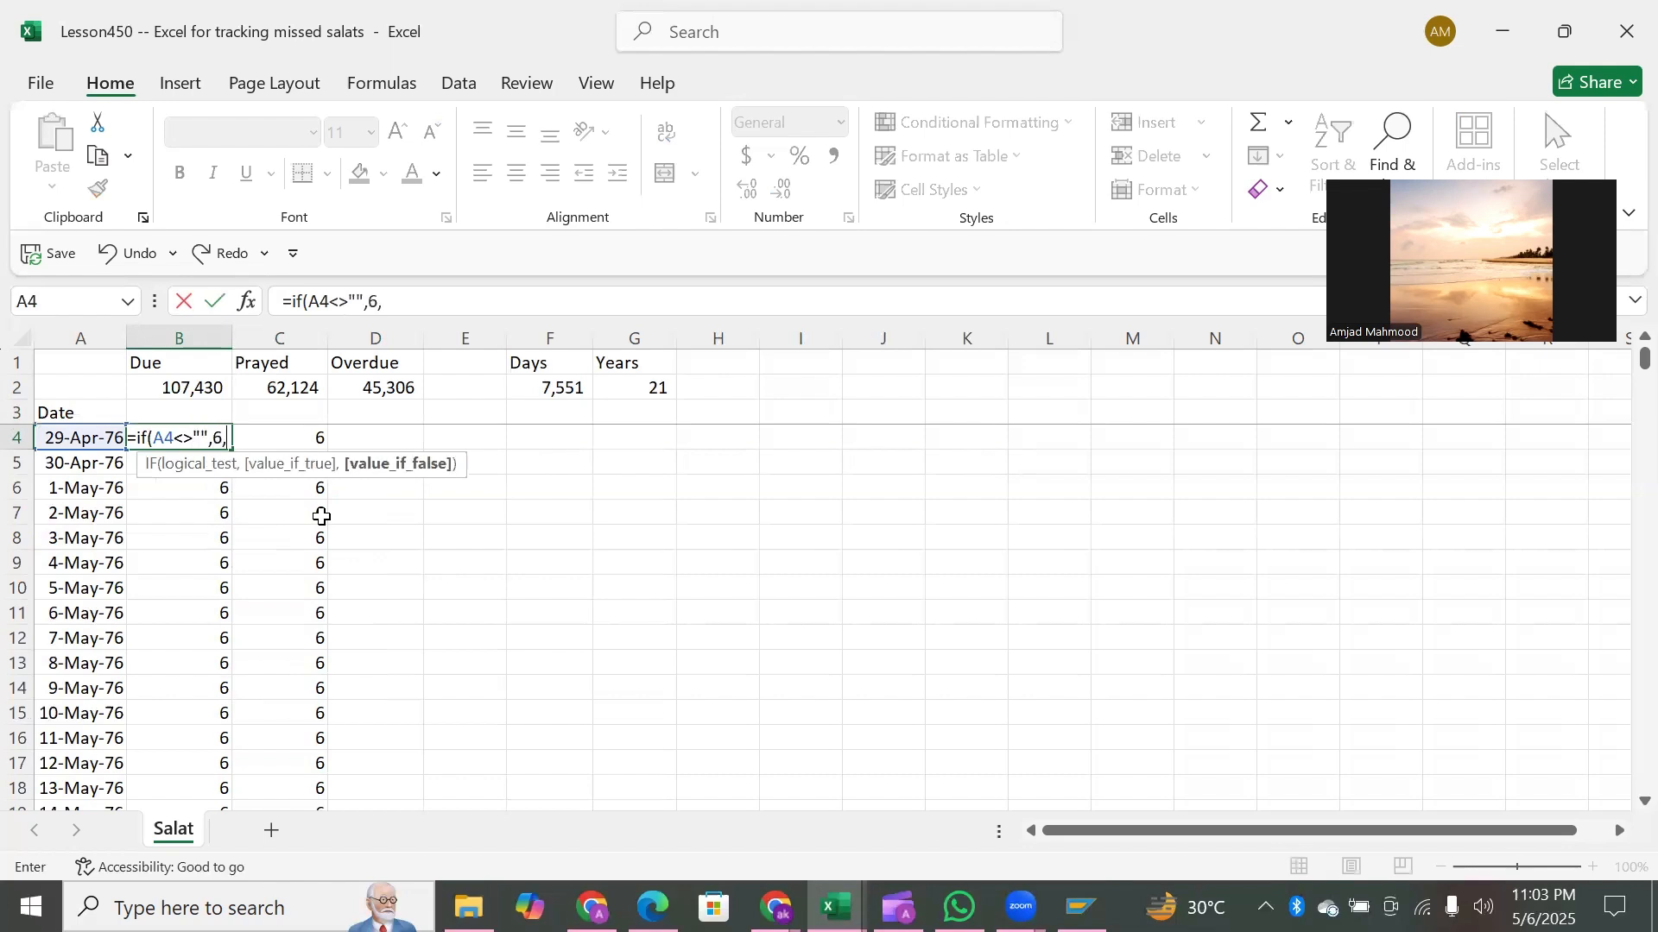
text("")
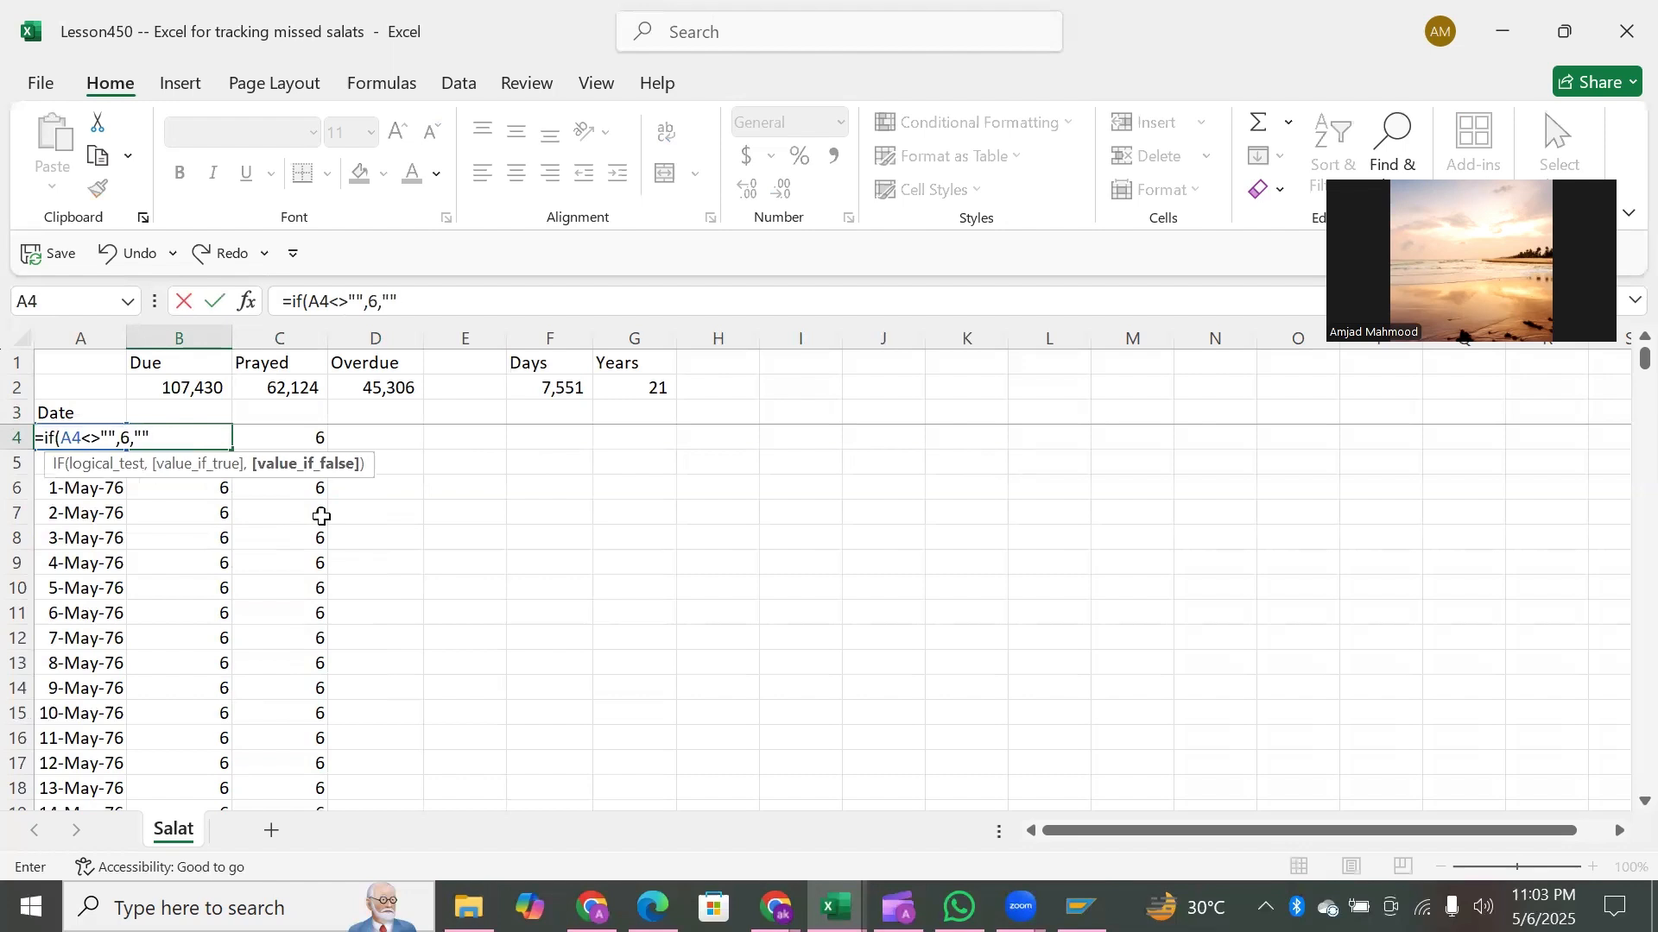
text())
key(Return)
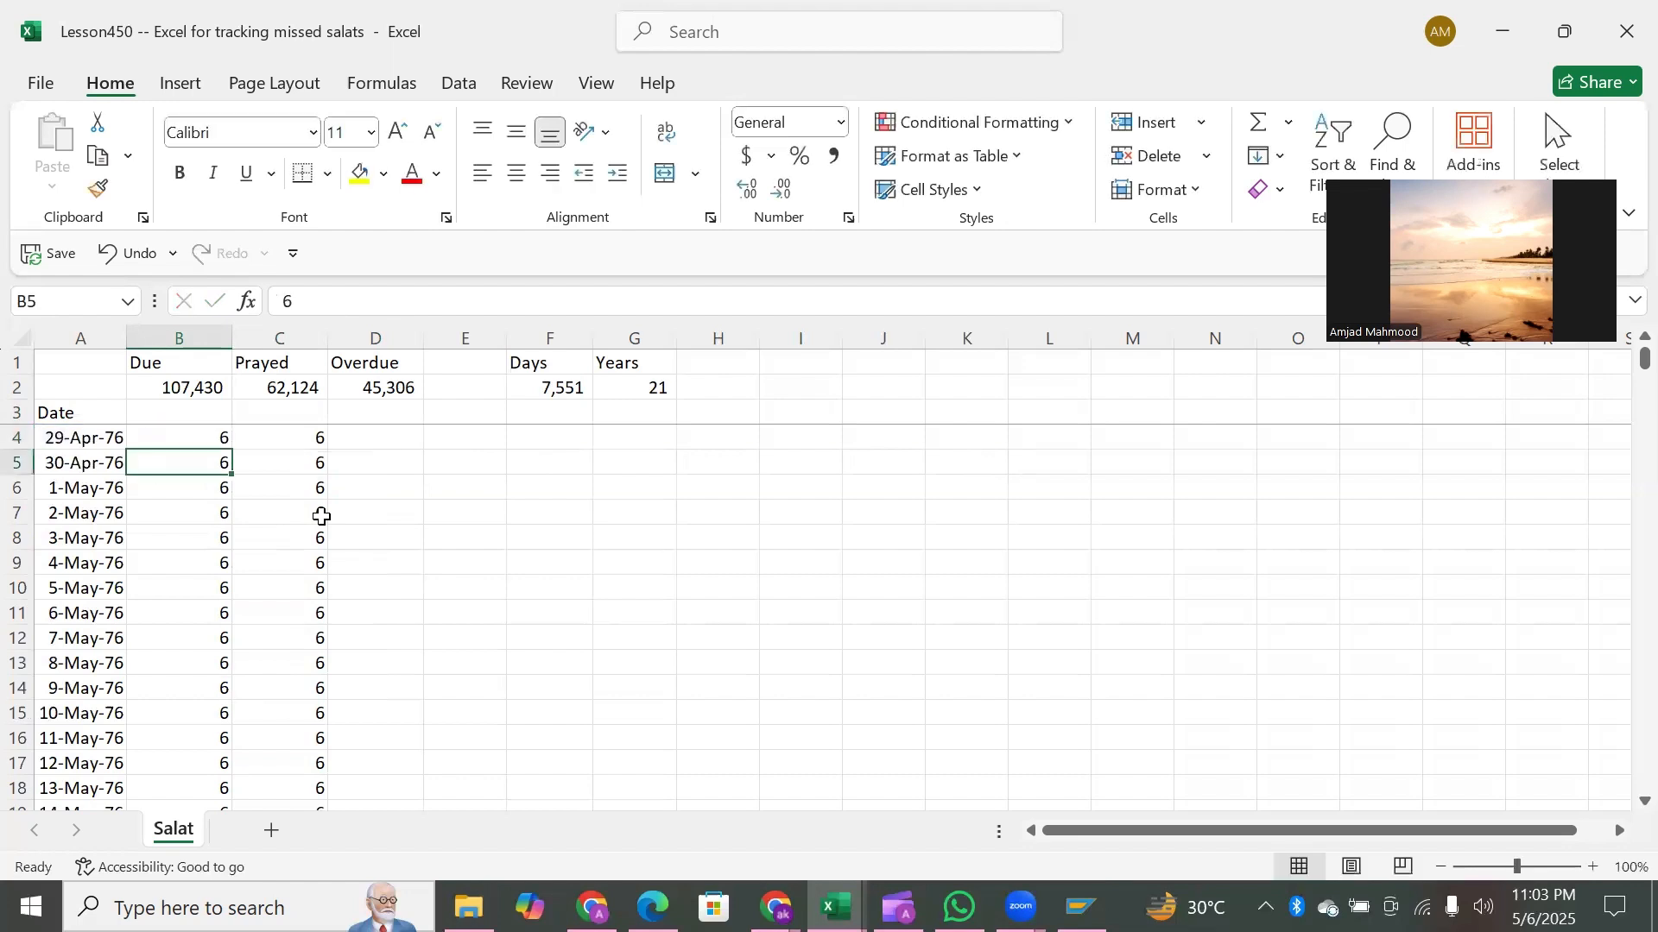
Fill the Due IF formula from B4 down through the row for 6-May-25, and check the Due total in B2.
key(Up)
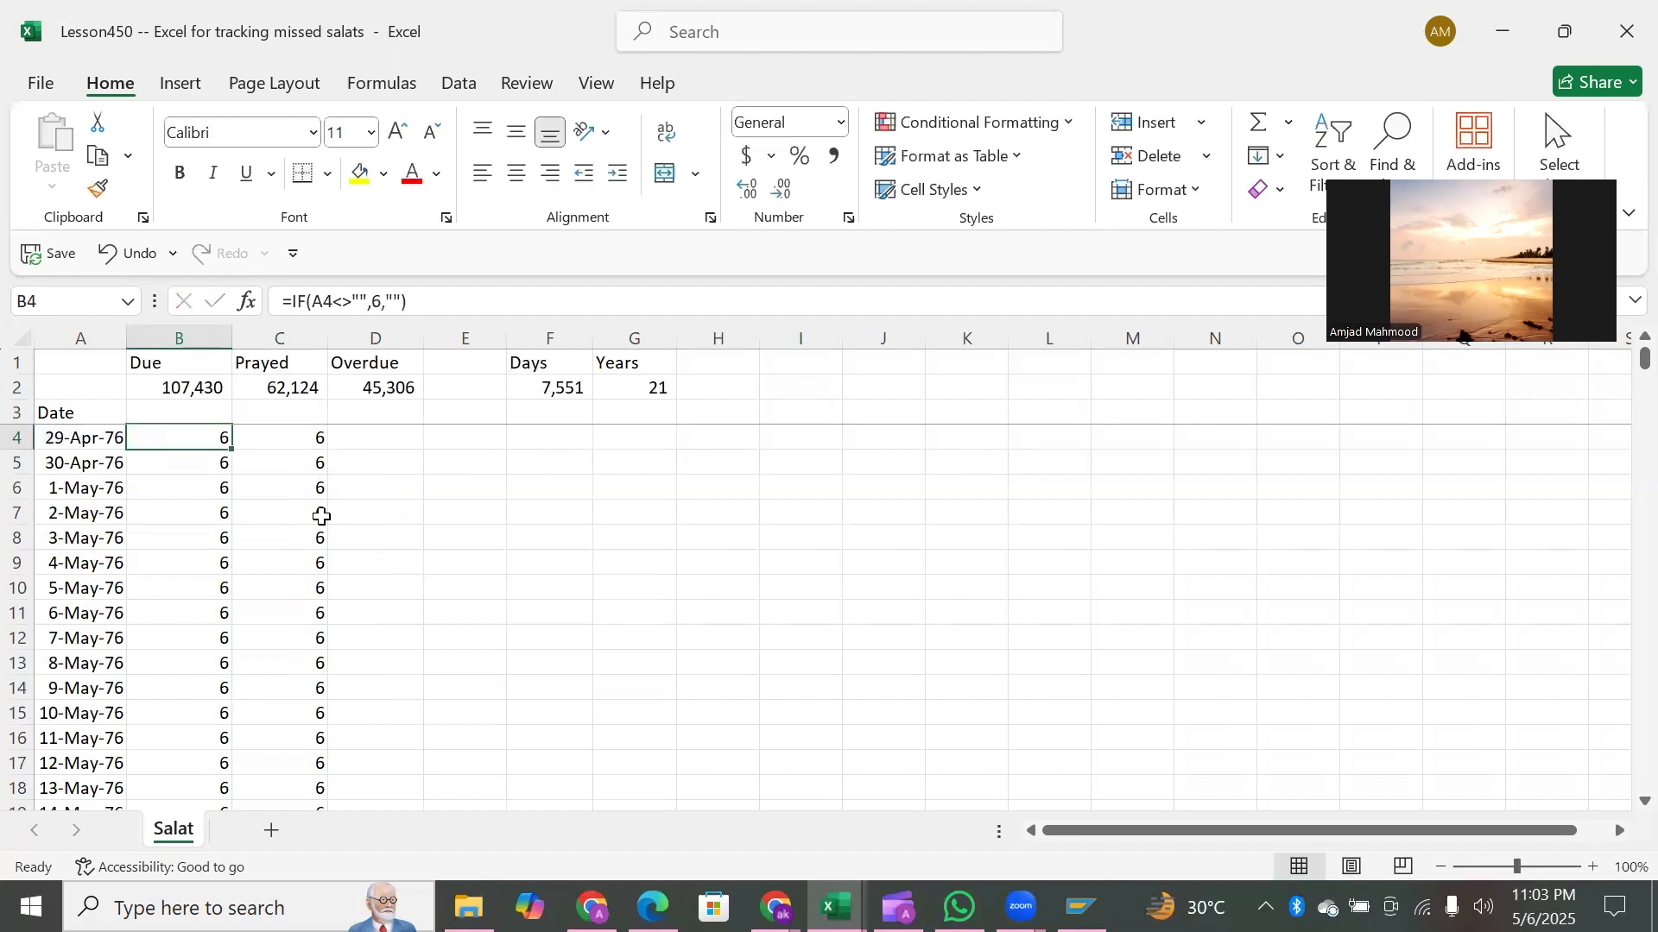
key(ctrl+shift+Down)
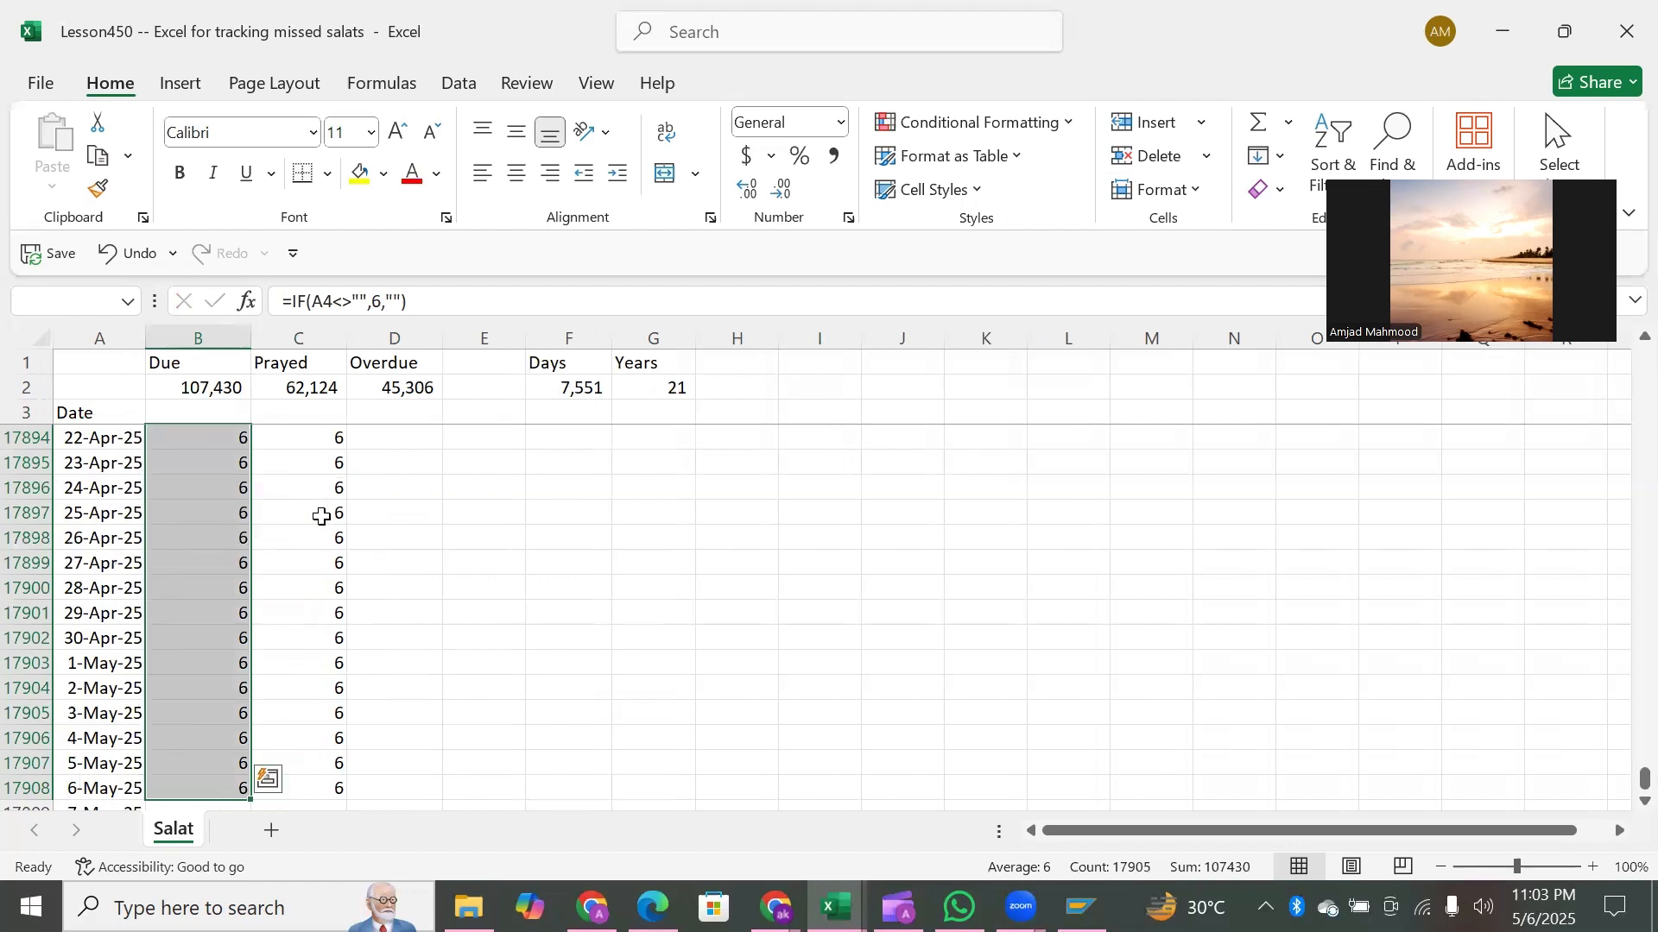
key(F2)
key(ctrl+Return)
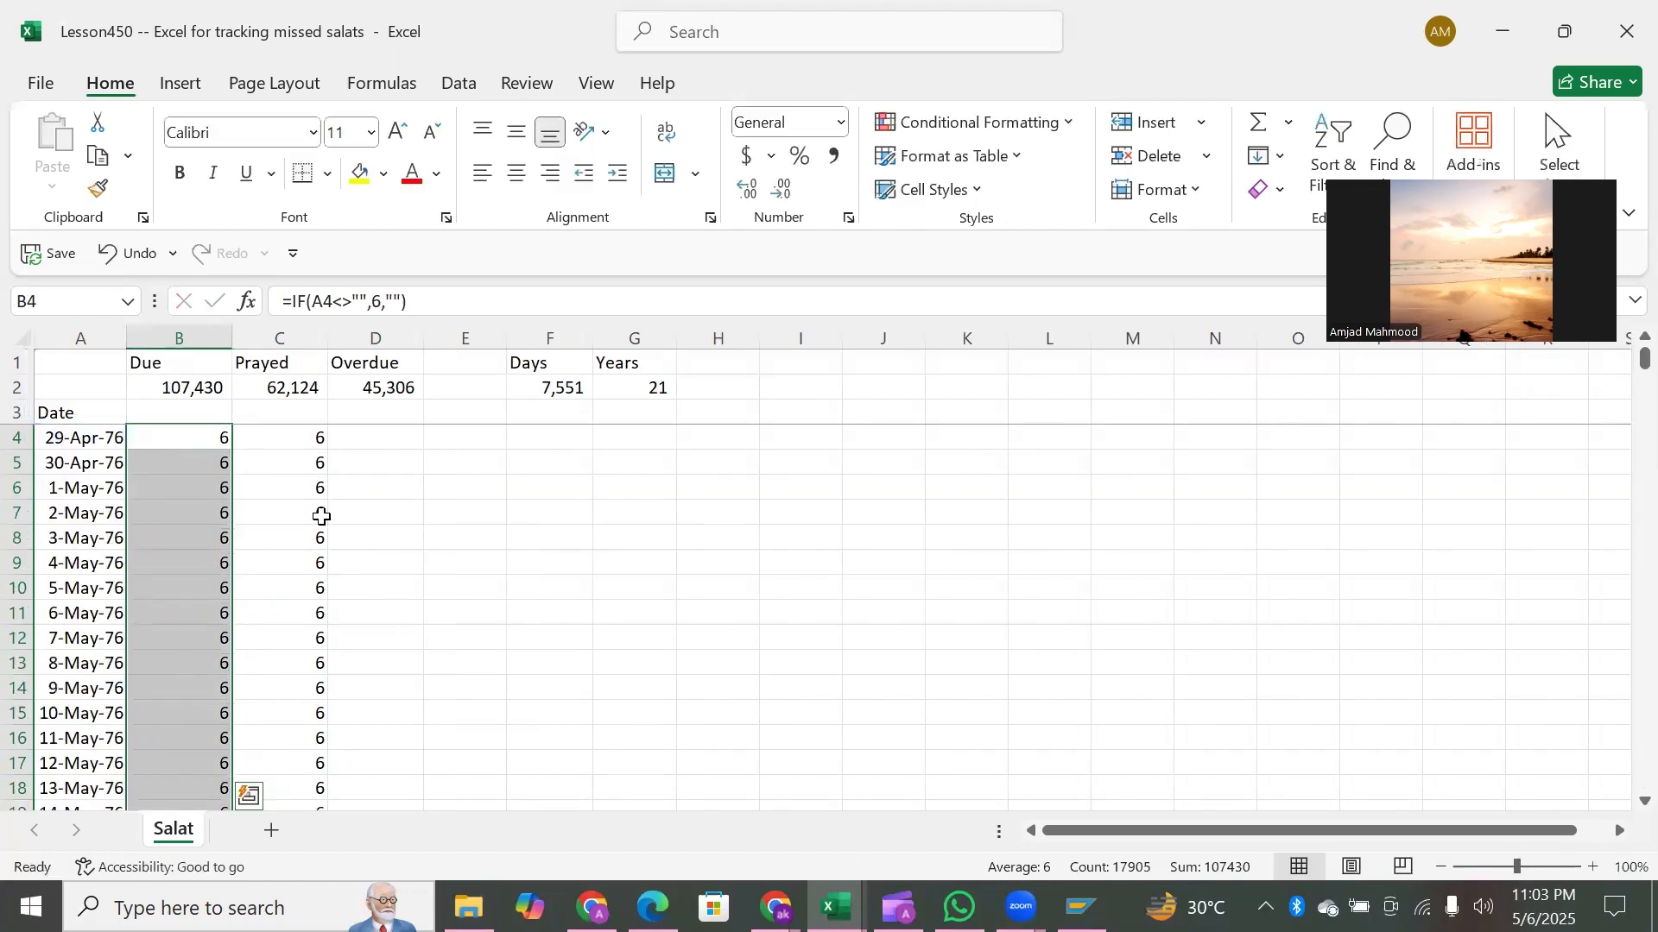
key(Up)
key(Up)
key(Up)
key(Down)
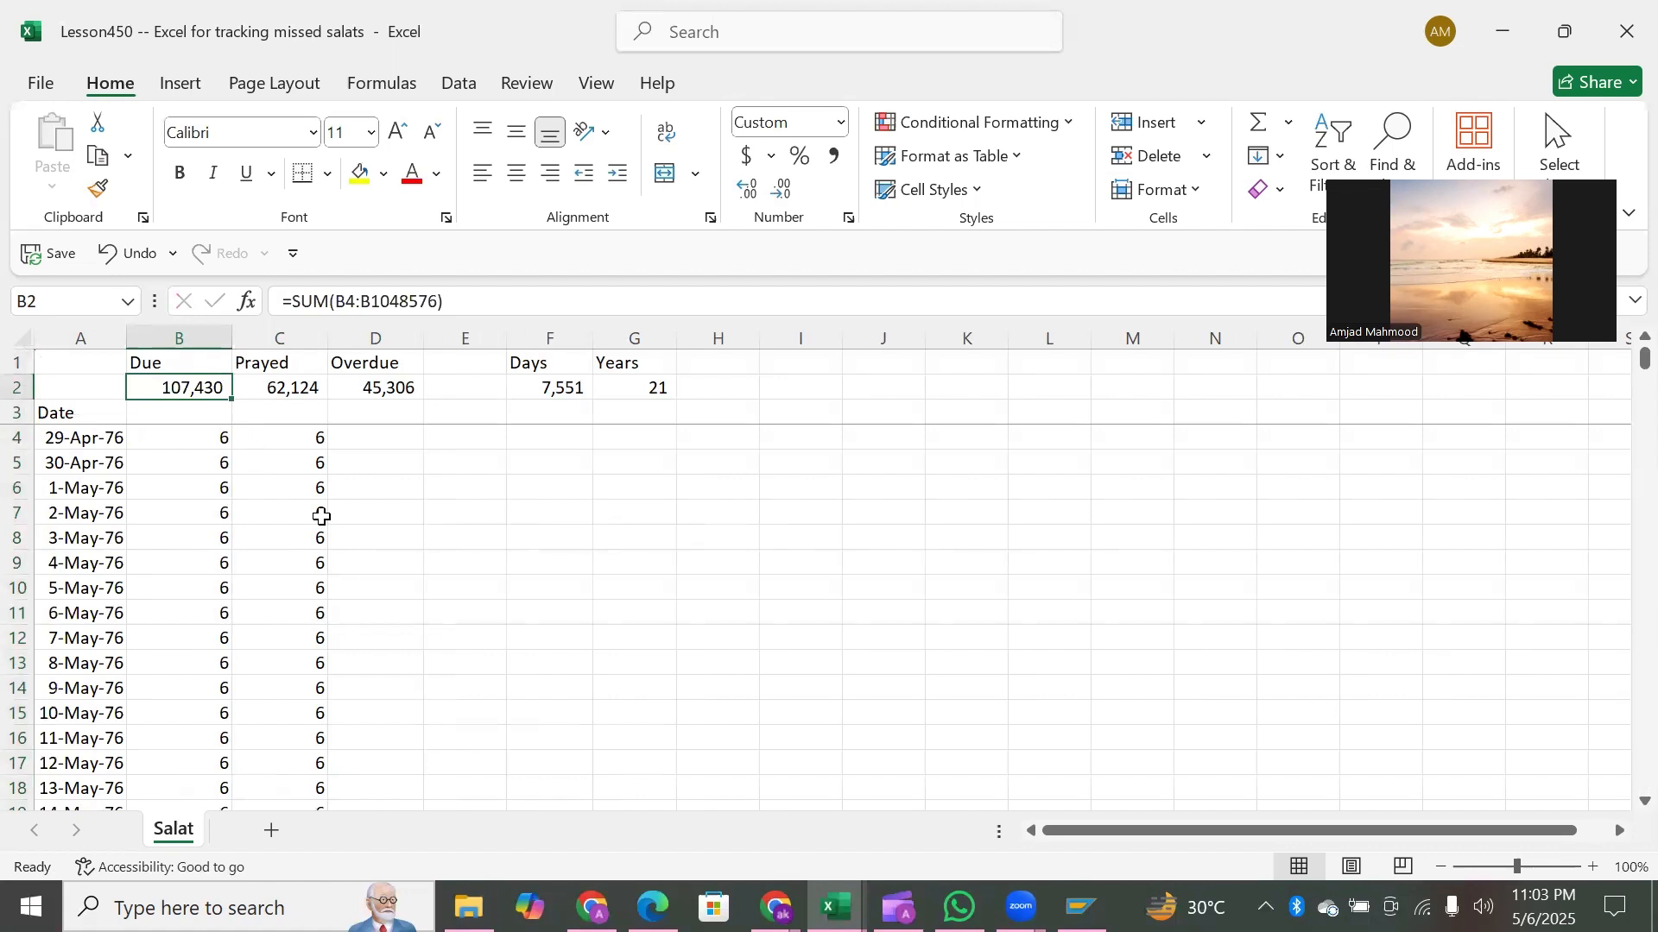
Examine the Due total's formula in B2 and follow the Due column from B4 down to its last filled row.
key(Down)
key(Down)
key(Up)
key(Up)
key(Down)
key(Down)
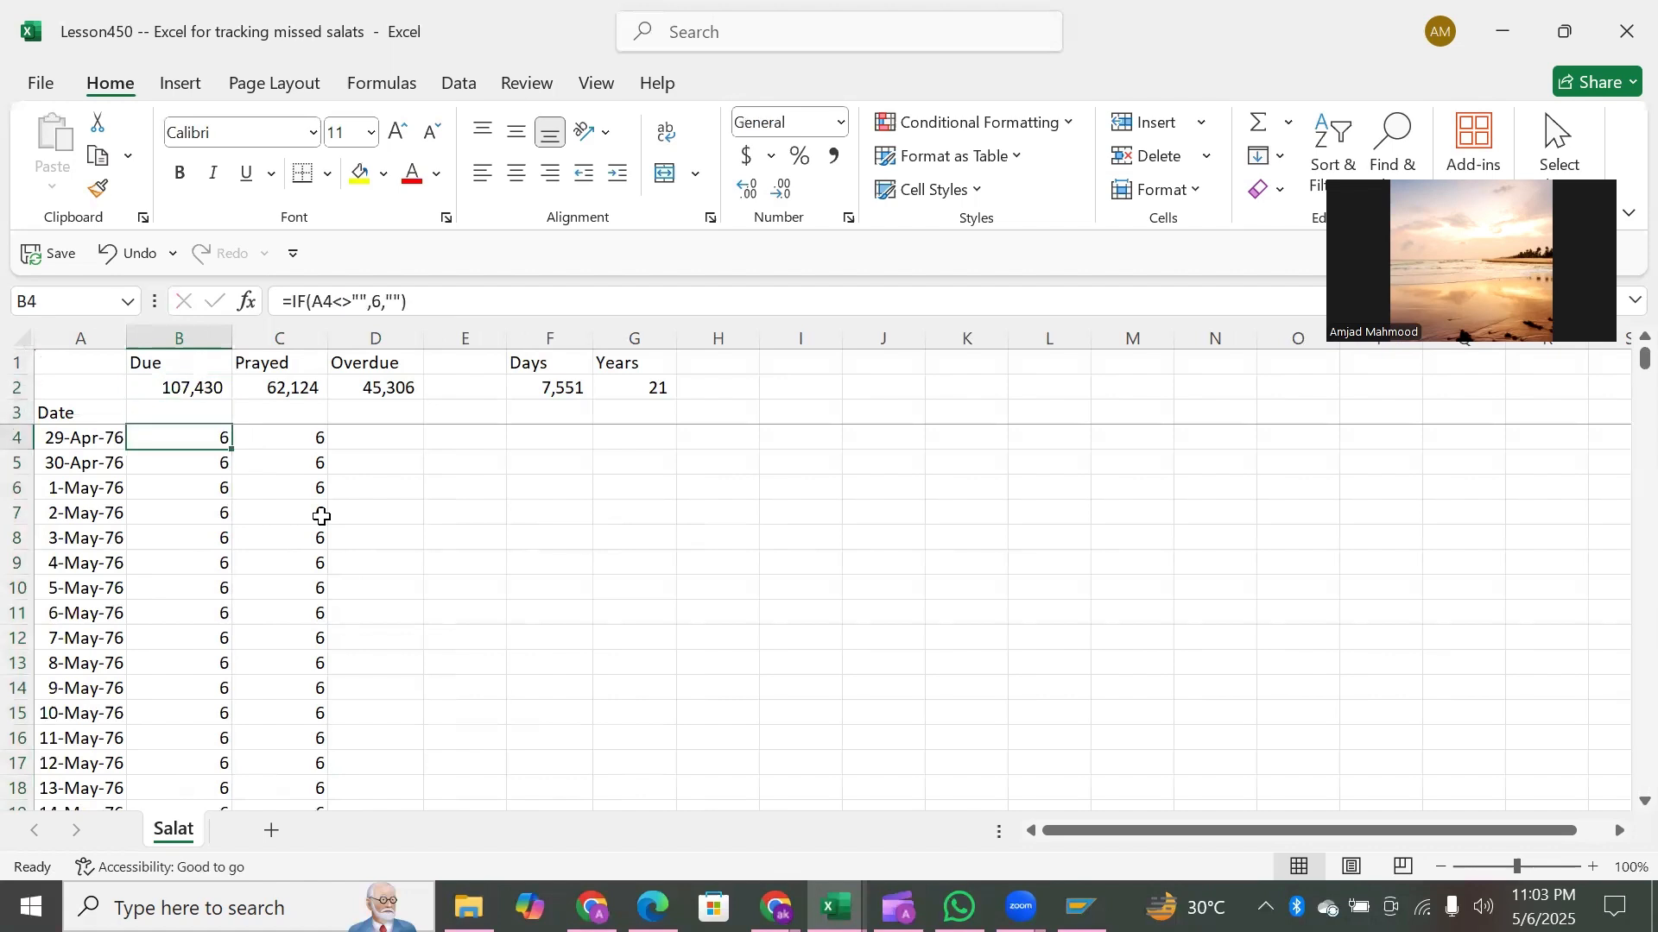
key(ctrl+Down)
key(Down)
key(Up)
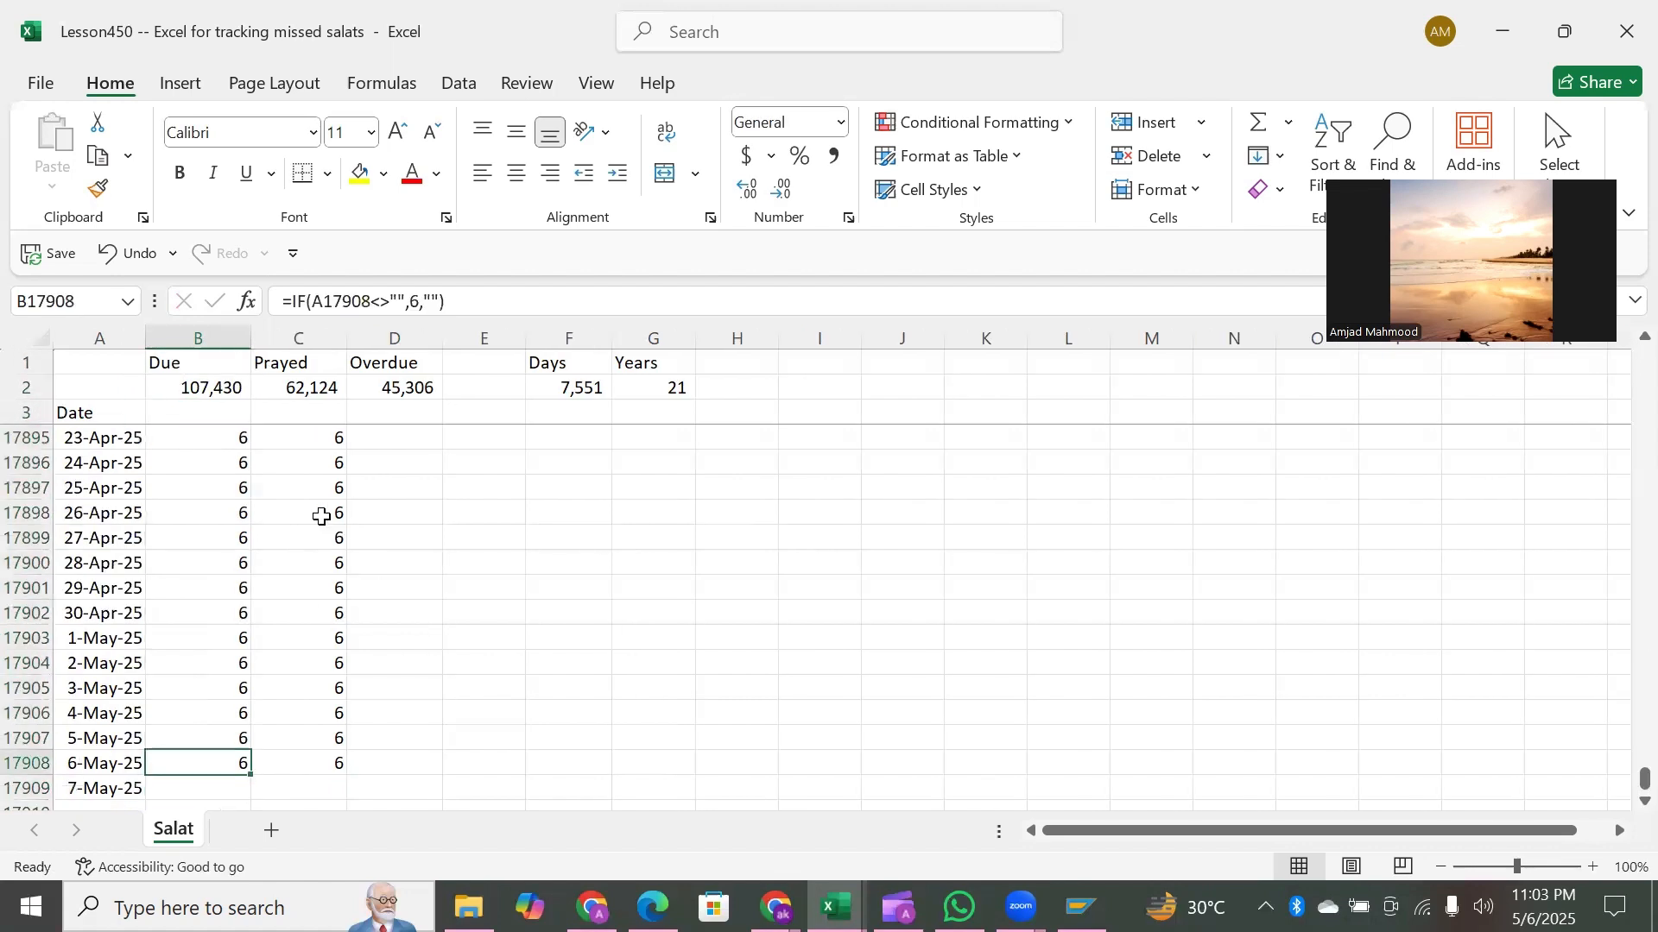
key(ctrl+Up)
key(Up)
key(Up)
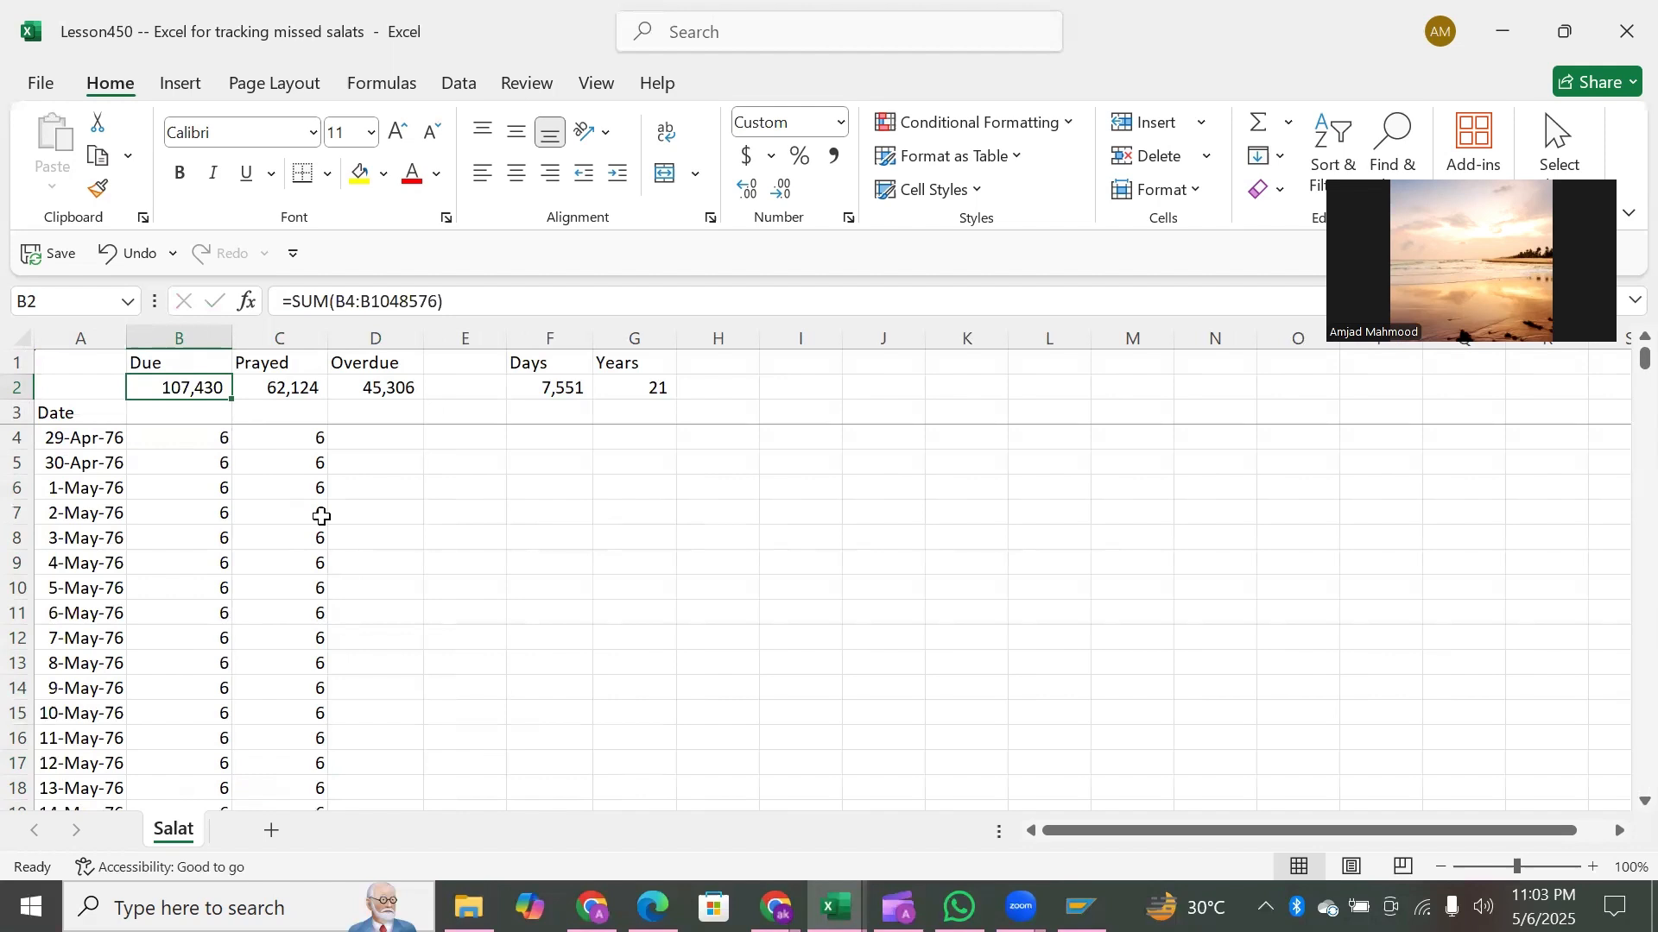
Examine the Prayed total's formula in C2 and the Overdue formula in D2.
key(Right)
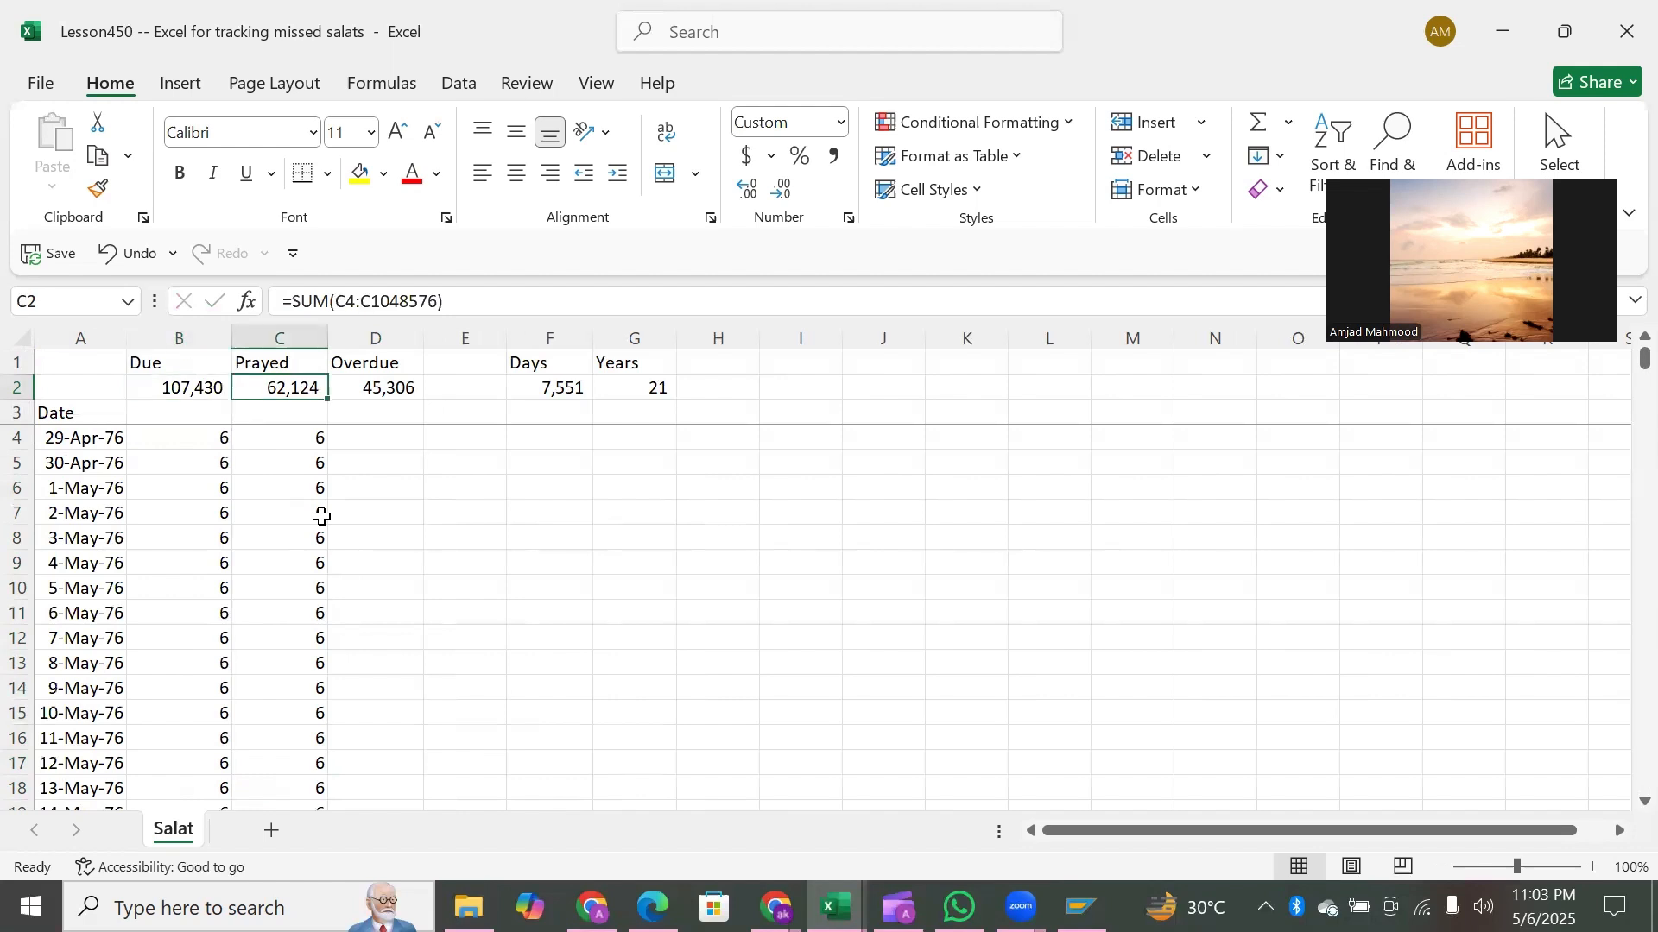
key(Down)
key(Down)
key(Up)
key(Up)
key(Right)
key(Up)
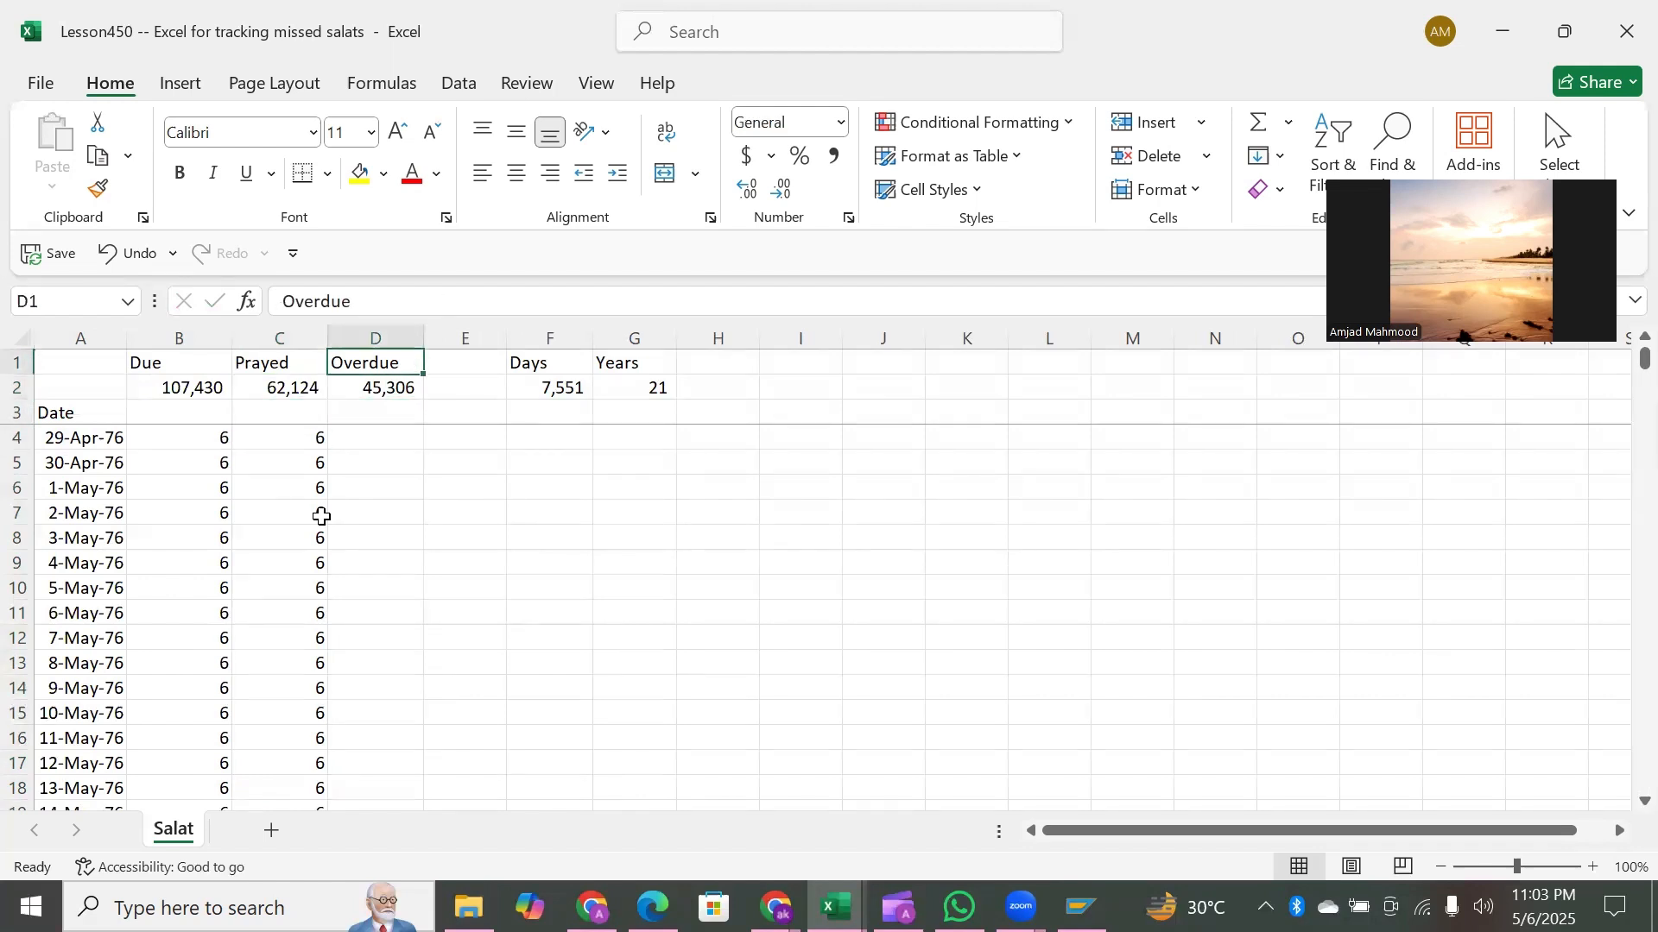
key(Down)
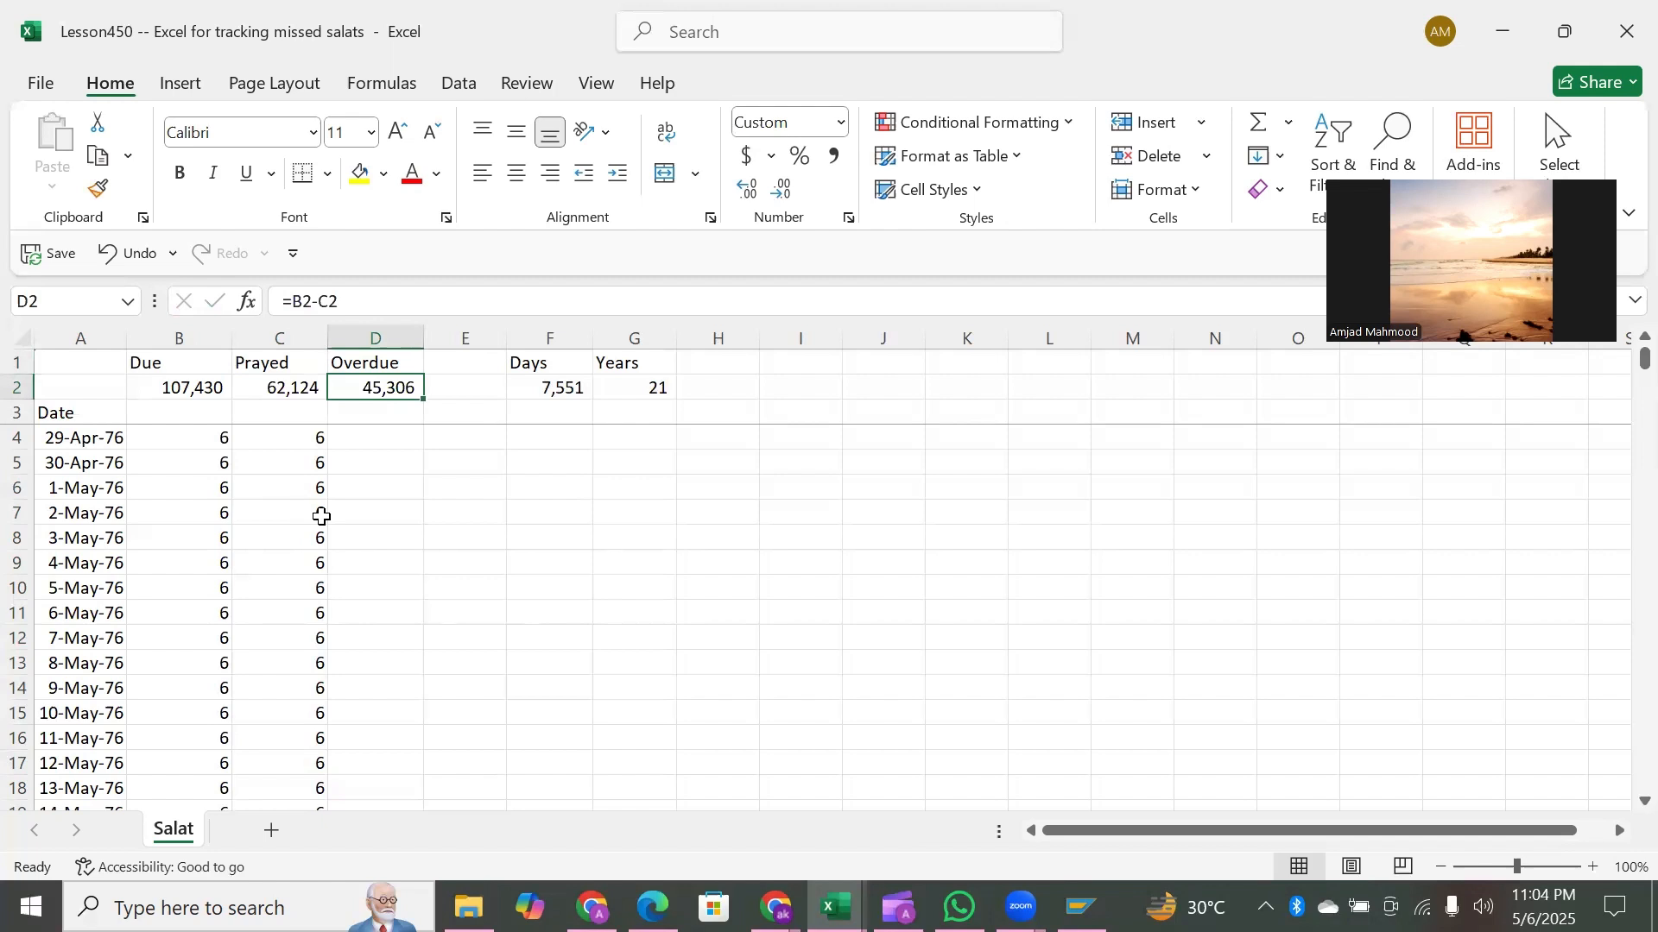
Examine the Days formula in F2 and the Years formula in G2 along with the Overdue total.
key(Right)
key(Right)
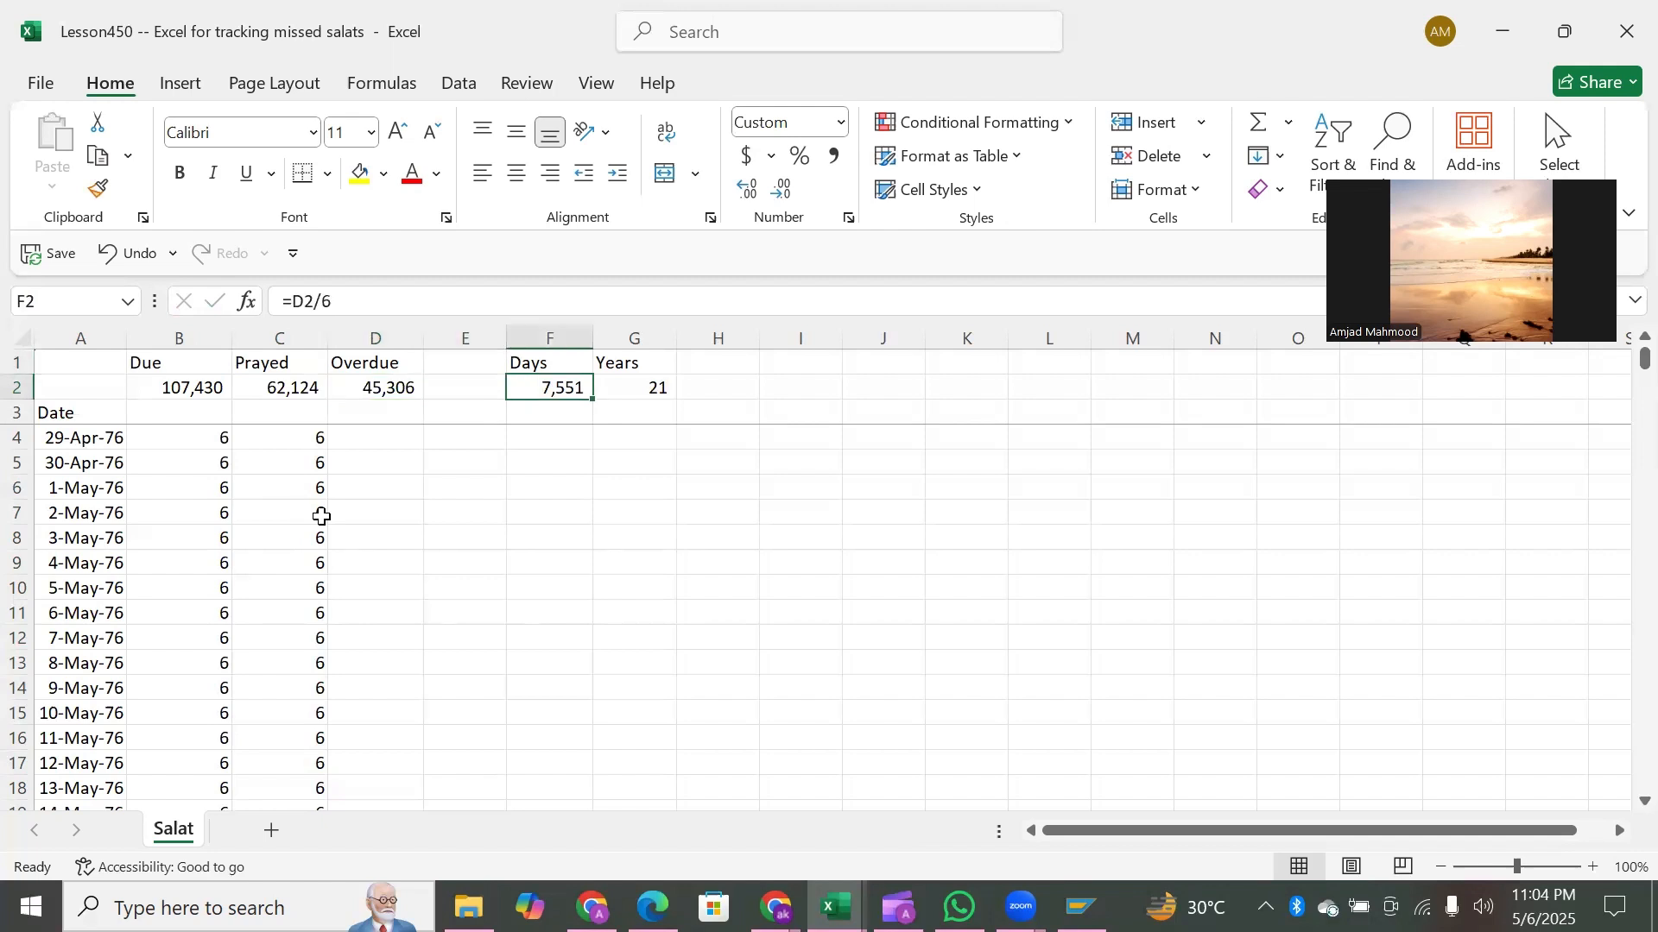
key(Left)
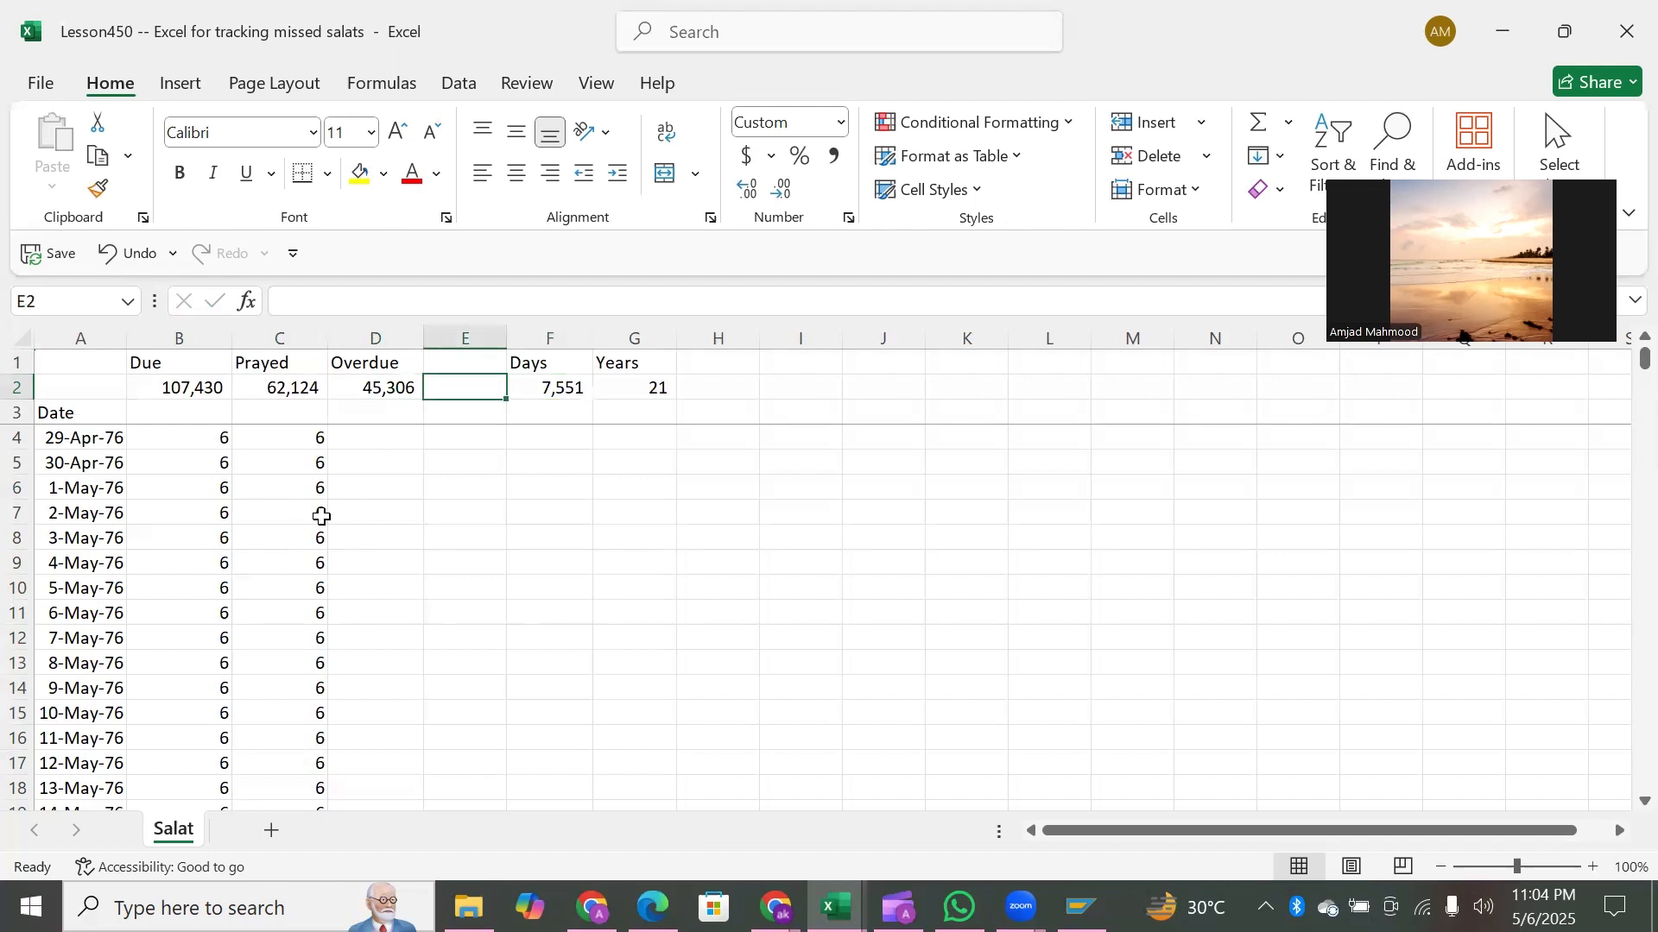
key(Right)
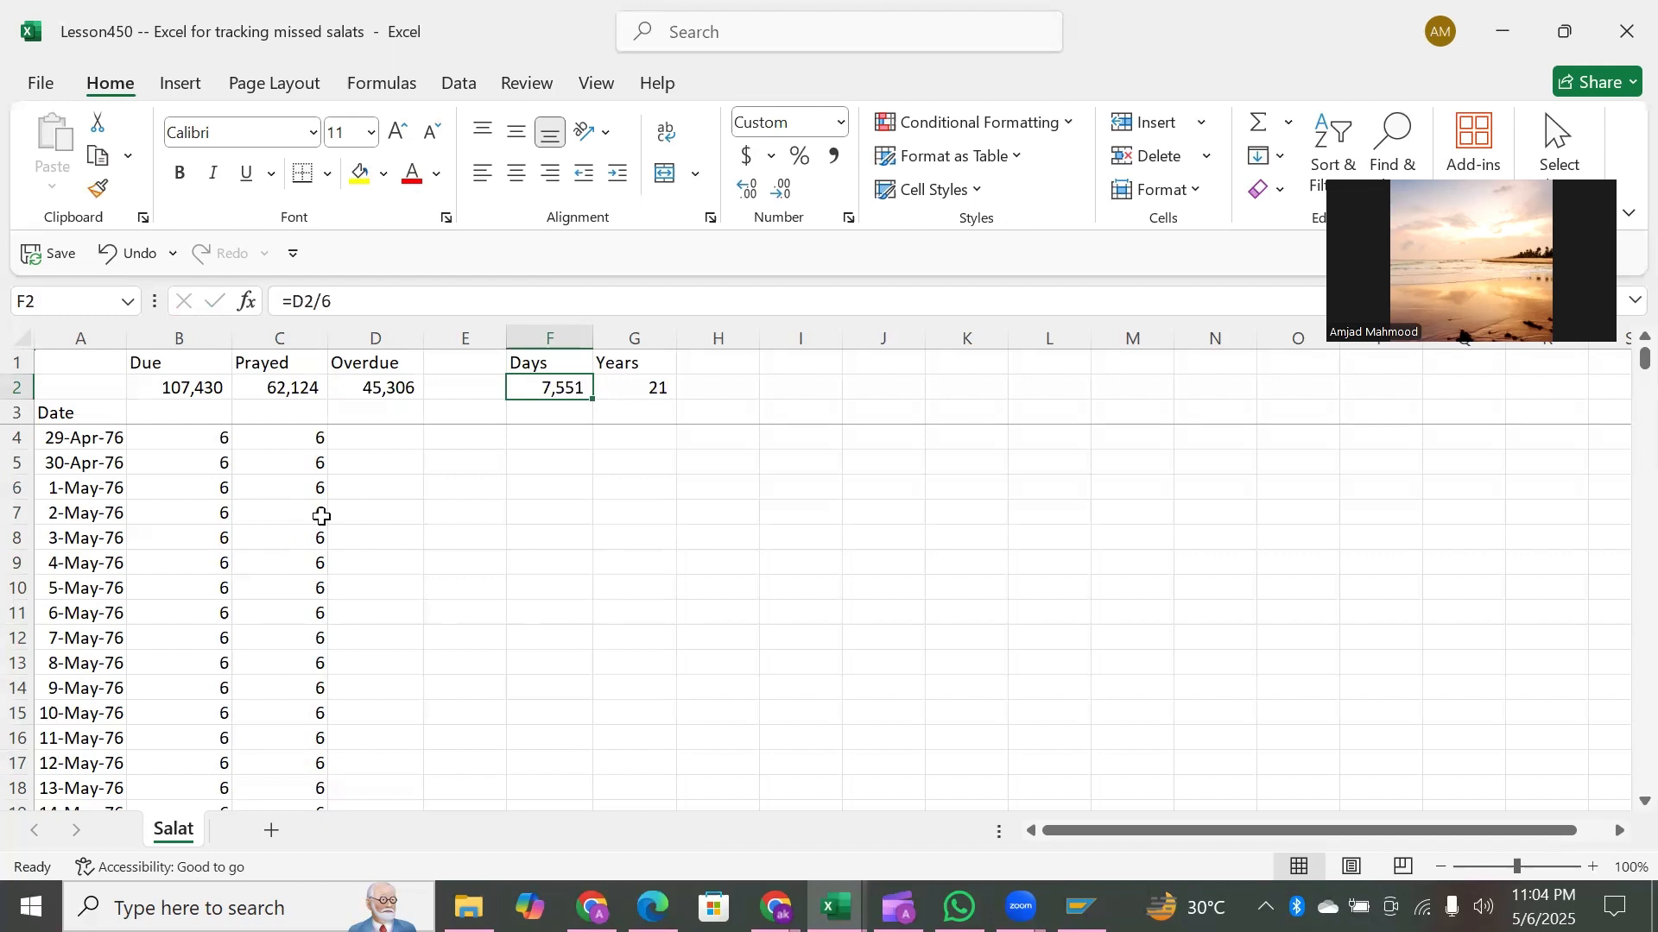
key(Right)
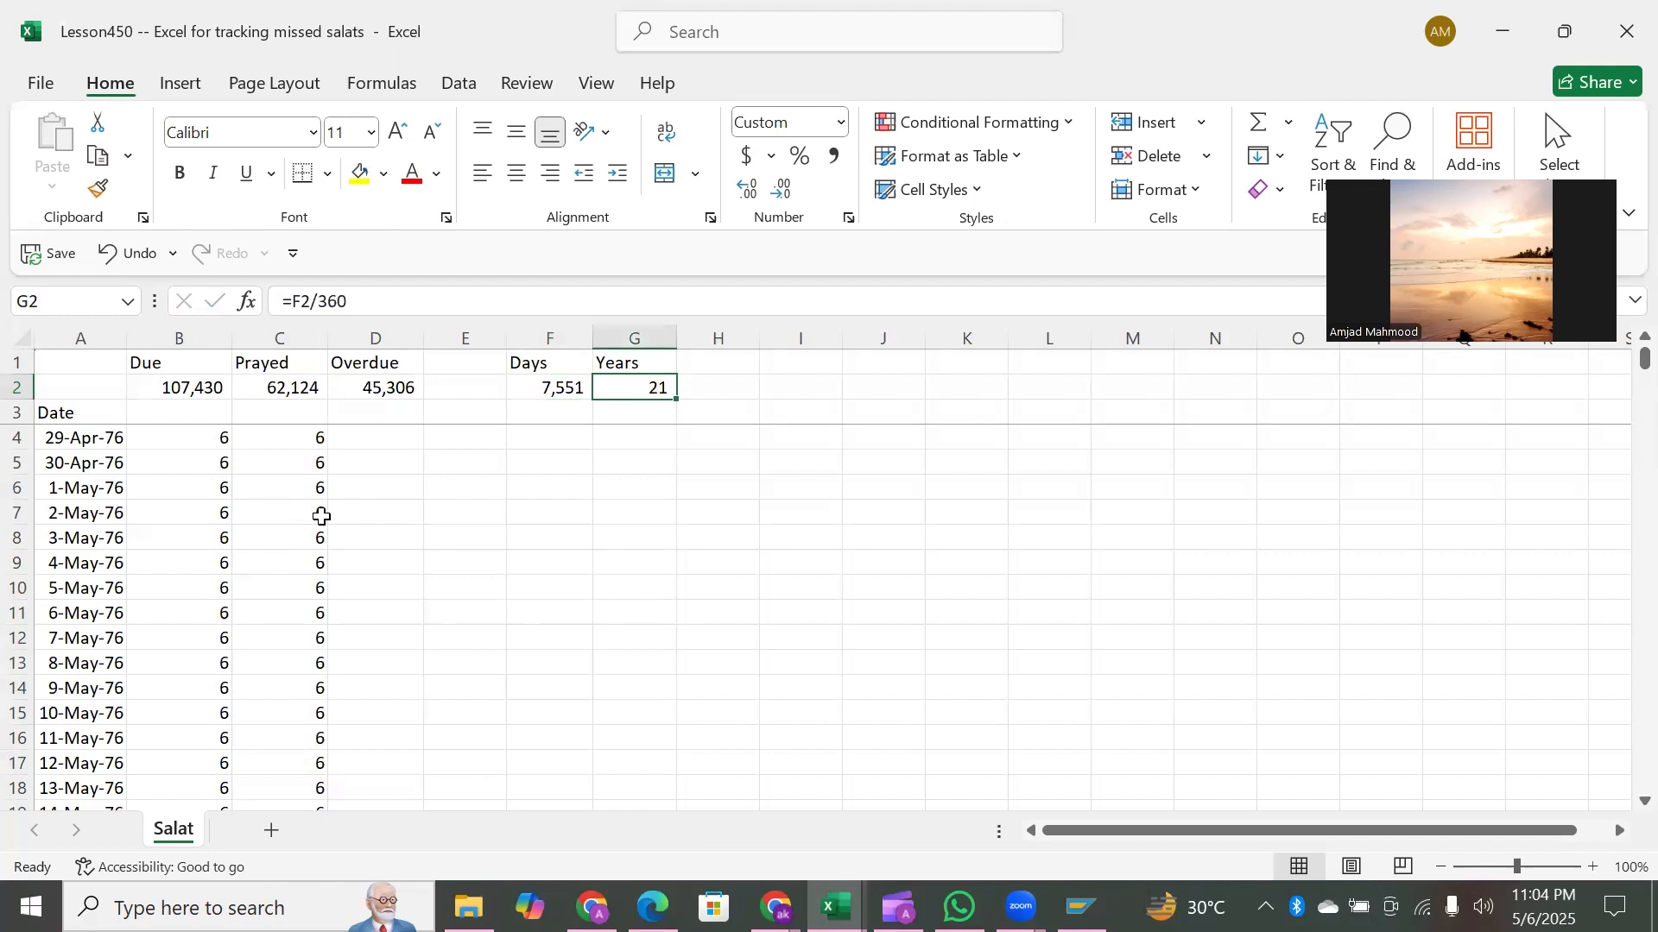
key(Left)
key(Right)
key(Left)
key(Left)
key(Left)
key(Right)
key(Right)
key(Right)
key(Left)
key(Left)
key(Left)
key(Left)
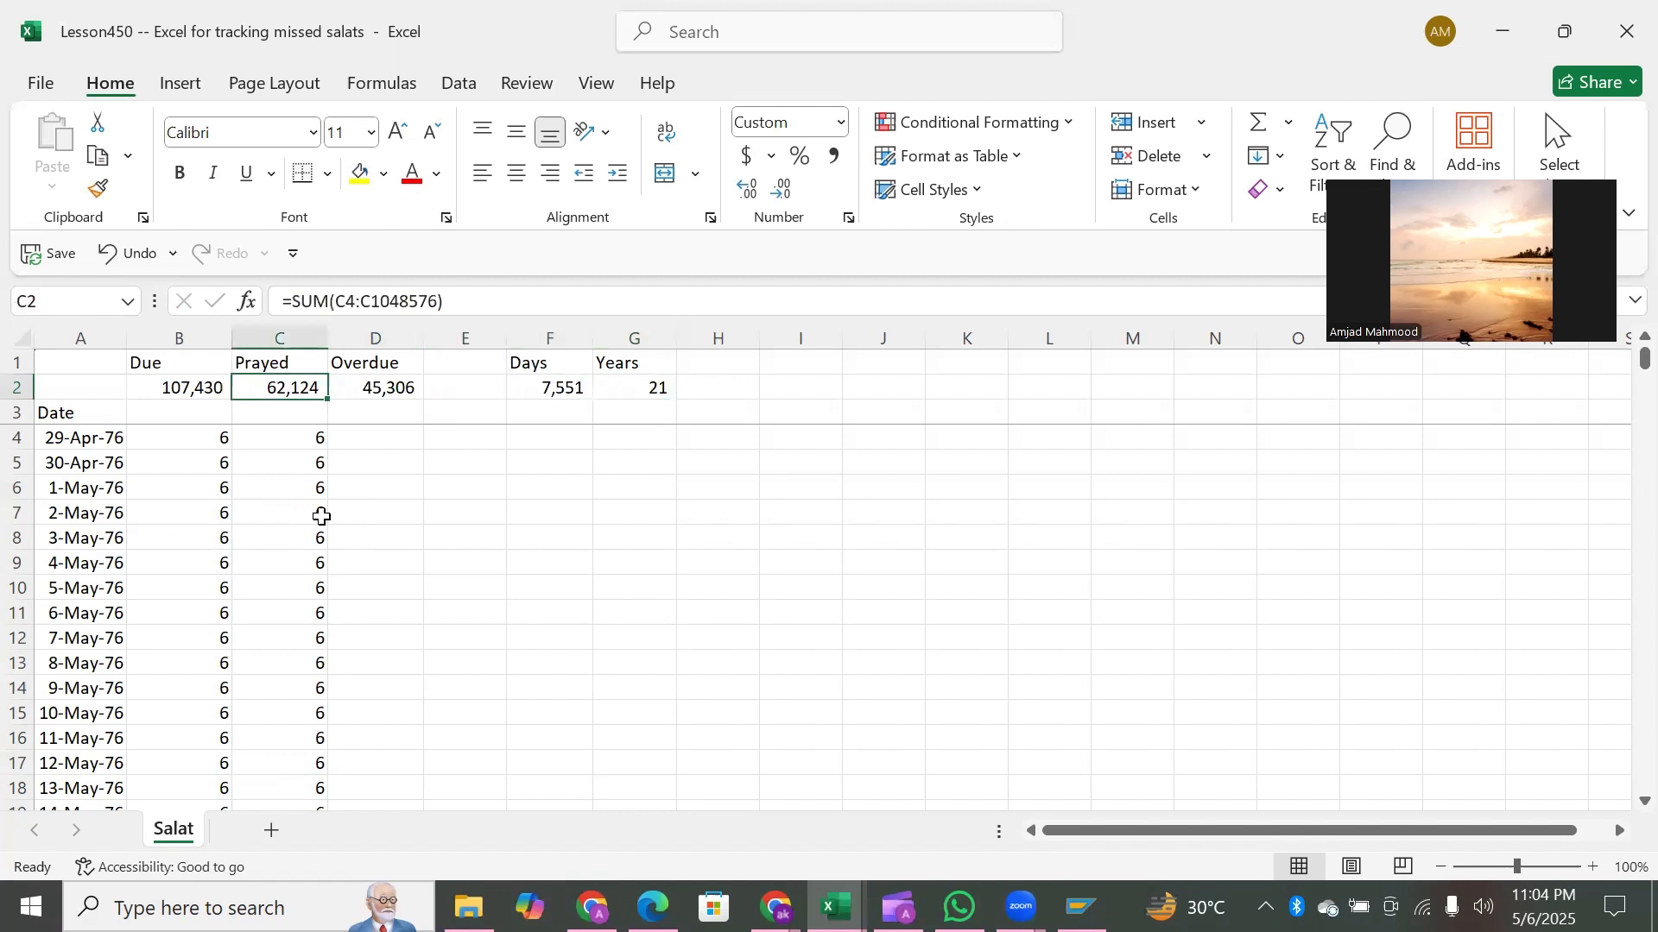
Examine the last rows of the Prayed column and the dates entered in column D beside 27-Apr-77 through 29-Apr-77.
key(Down)
key(Down)
key(ctrl+Down)
key(Down)
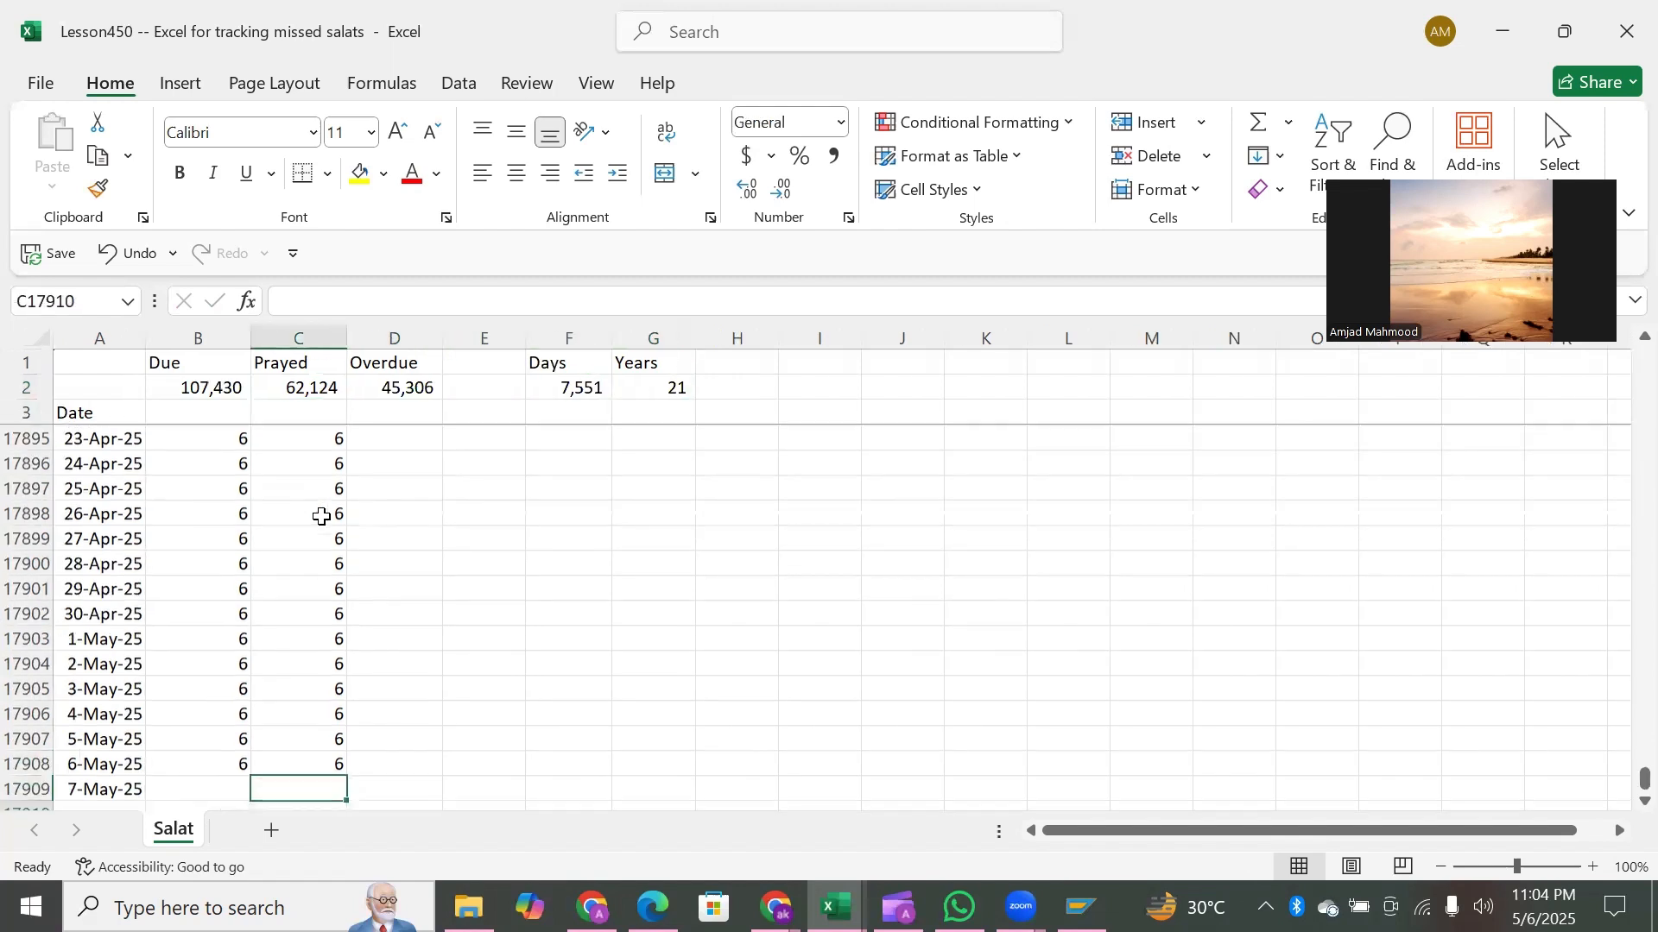
key(Up)
key(Up)
key(Up)
key(Right)
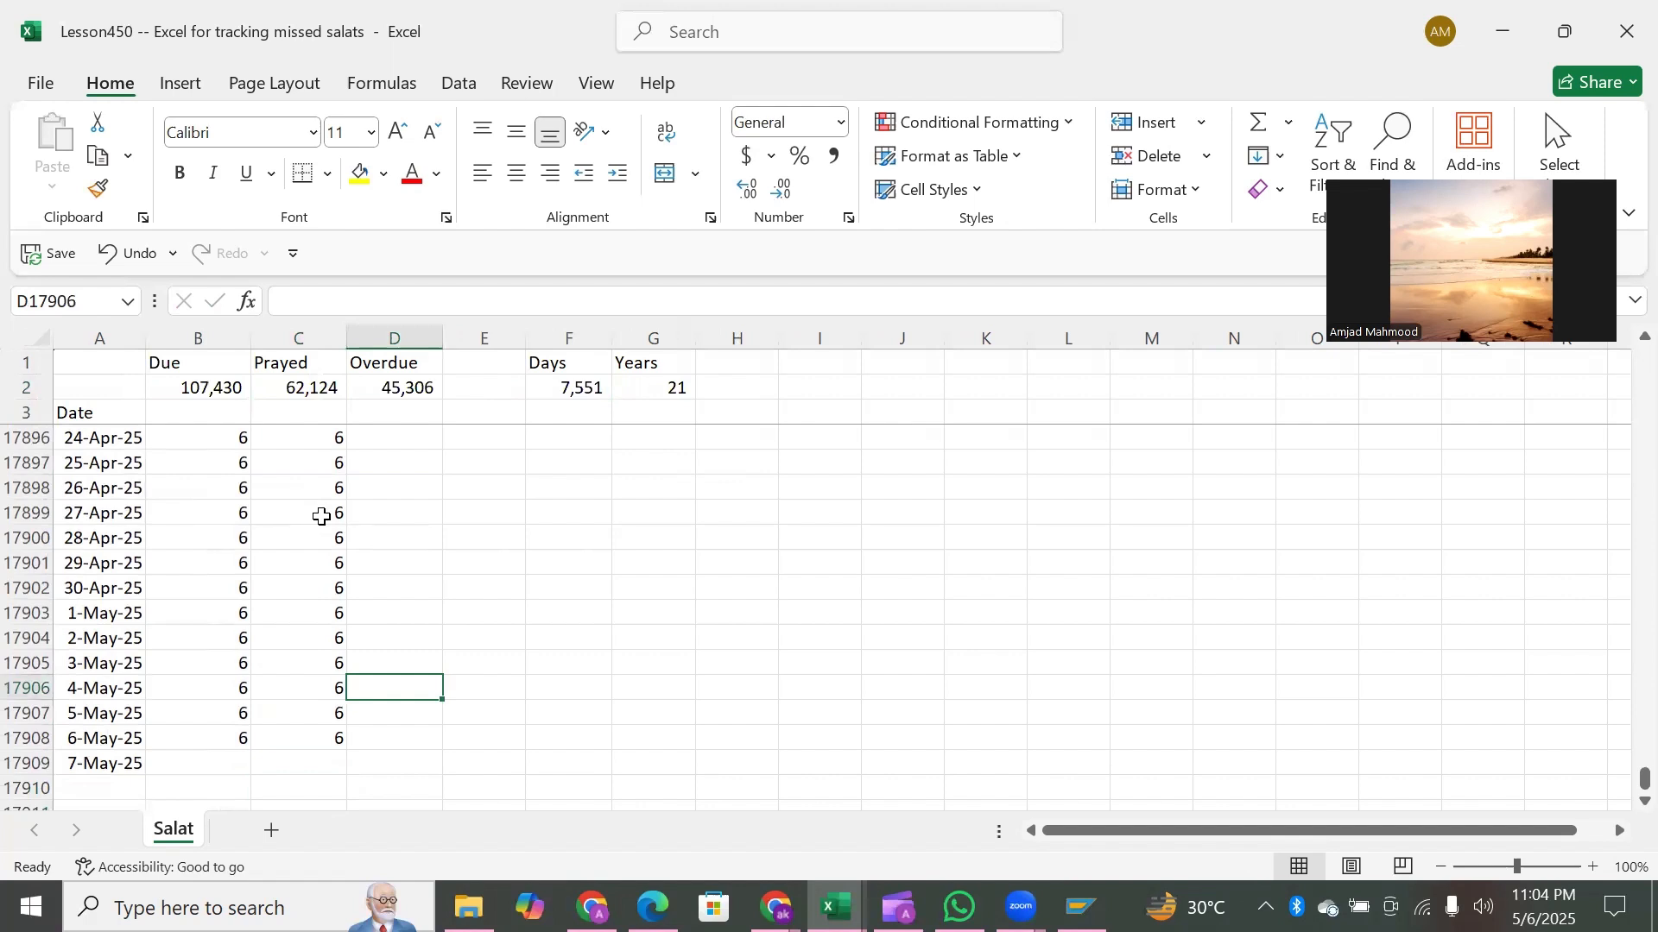
key(ctrl+Up)
key(Up)
key(Up)
key(Up)
key(Up)
key(Up)
key(Up)
key(Up)
key(Up)
key(Up)
key(Up)
key(Up)
key(Up)
key(Up)
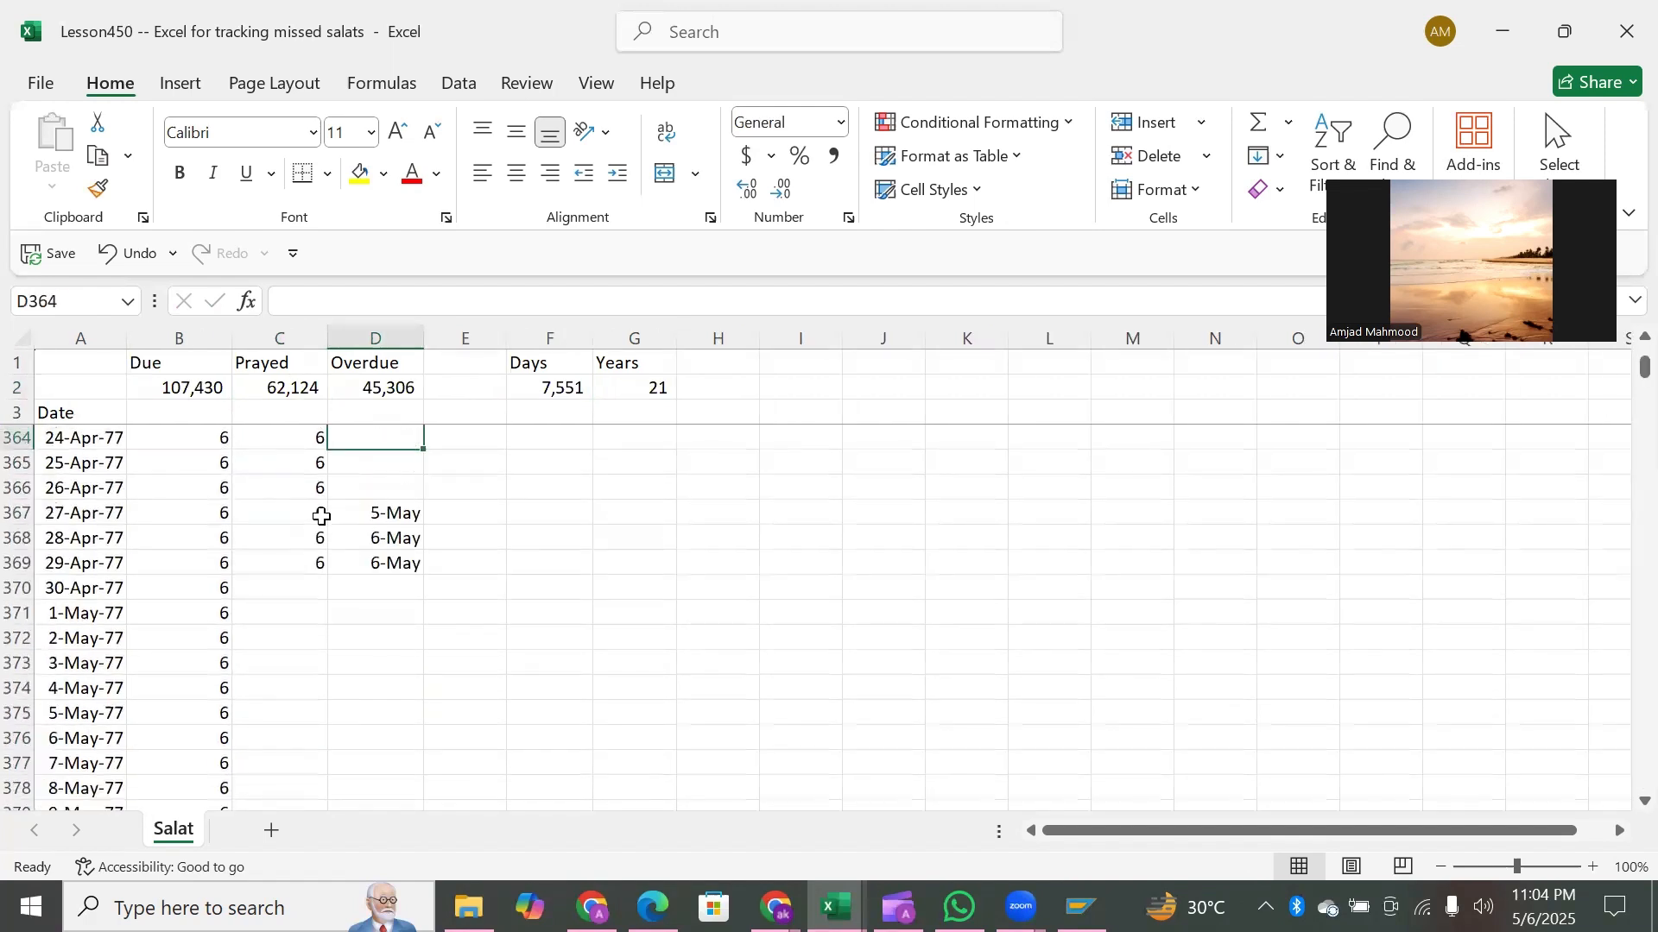
key(Down)
key(Down)
key(Down)
key(Down)
key(Down)
key(Down)
key(Down)
key(Down)
key(Down)
key(Down)
key(Down)
key(Down)
key(Down)
key(Down)
key(Down)
key(Down)
key(Down)
key(Down)
key(Down)
key(Down)
key(Up)
key(Up)
key(Up)
key(Up)
key(Up)
key(Up)
key(Up)
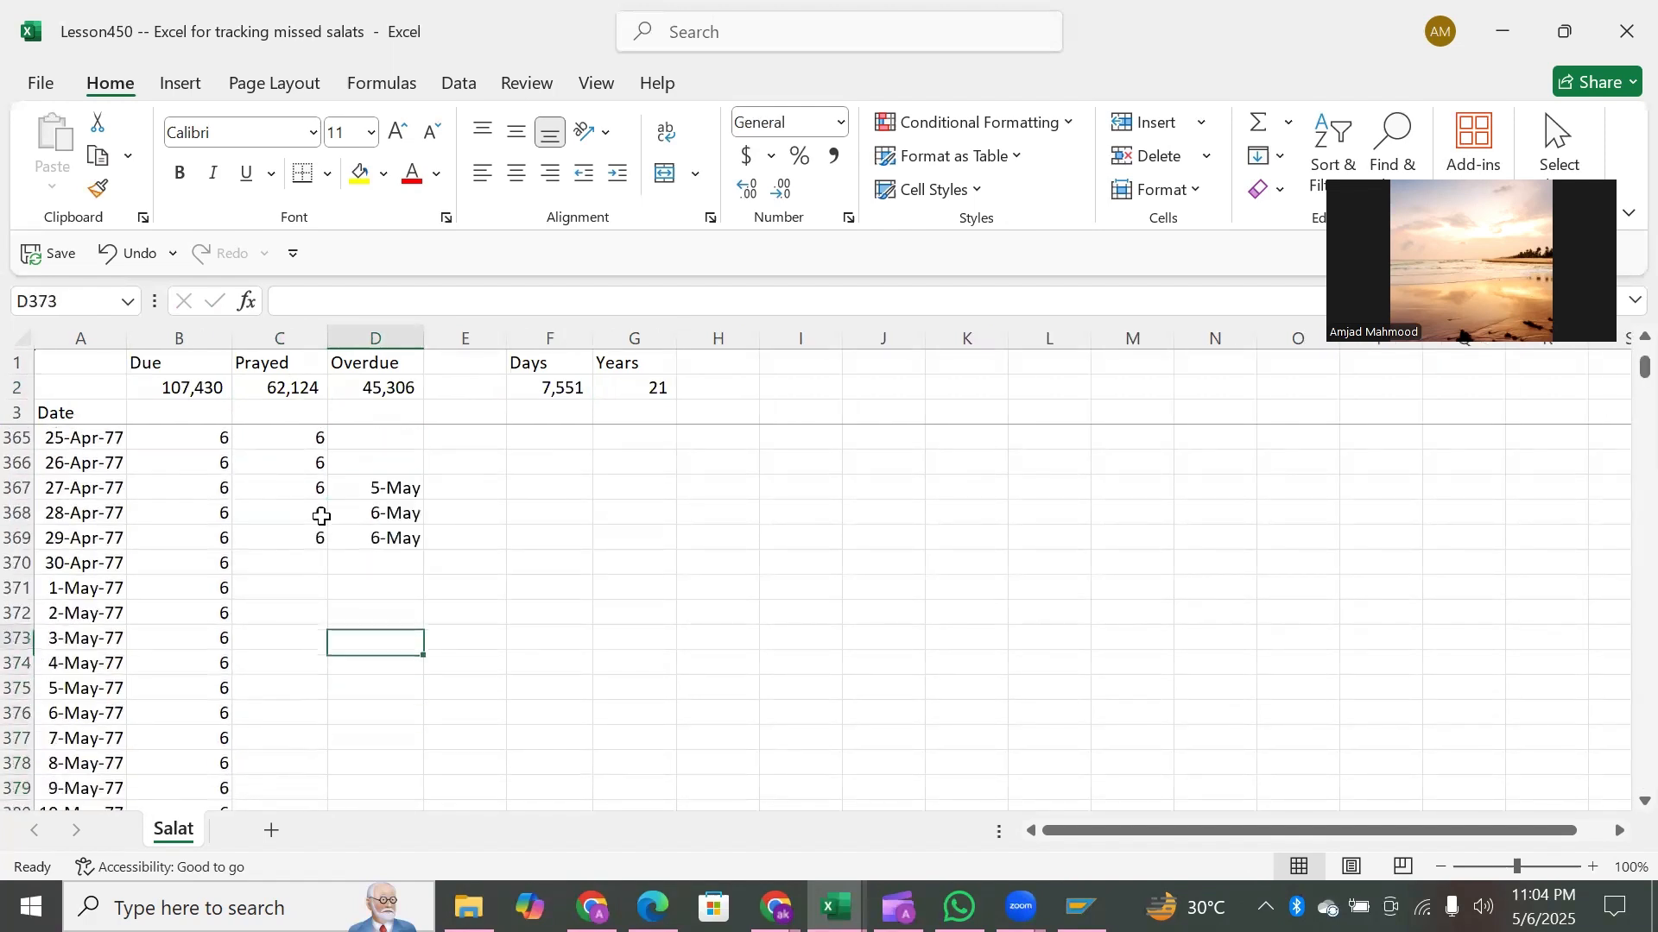
key(Up)
key(Down)
key(Down)
key(Down)
key(Down)
key(Down)
key(Down)
key(Down)
key(Down)
key(Down)
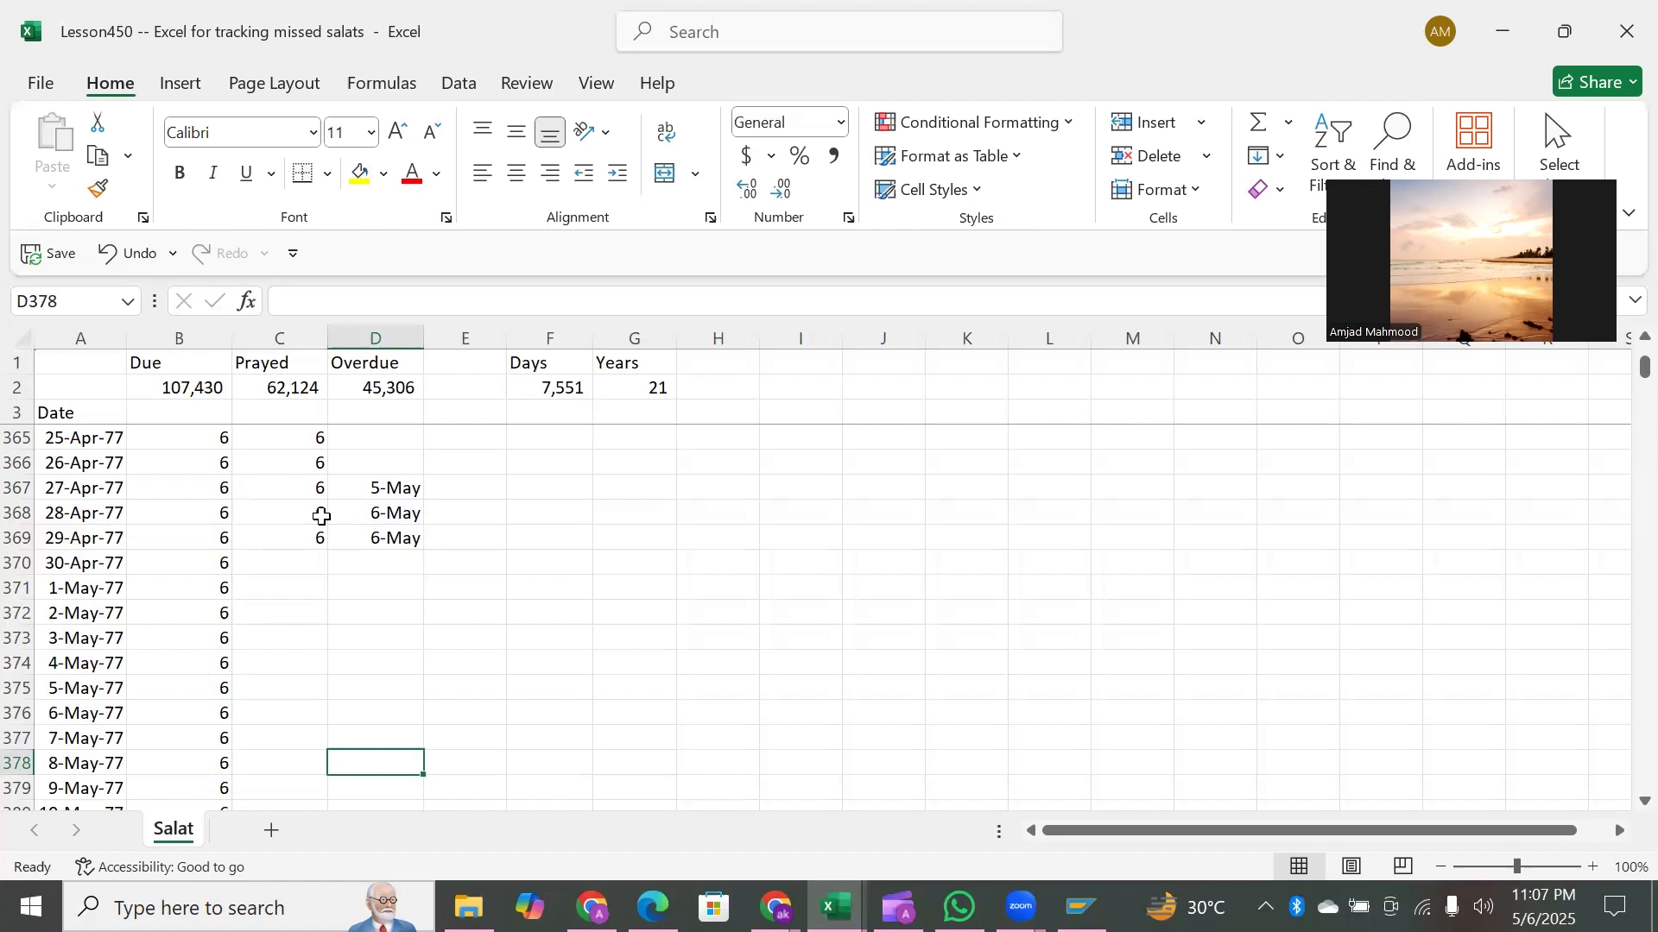
Enter 7-May at once in the five cells D370 through D374, below the existing 6-May dates.
key(Up)
key(Up)
key(Up)
key(Up)
key(Up)
key(Up)
key(Up)
key(Up)
key(Up)
key(Up)
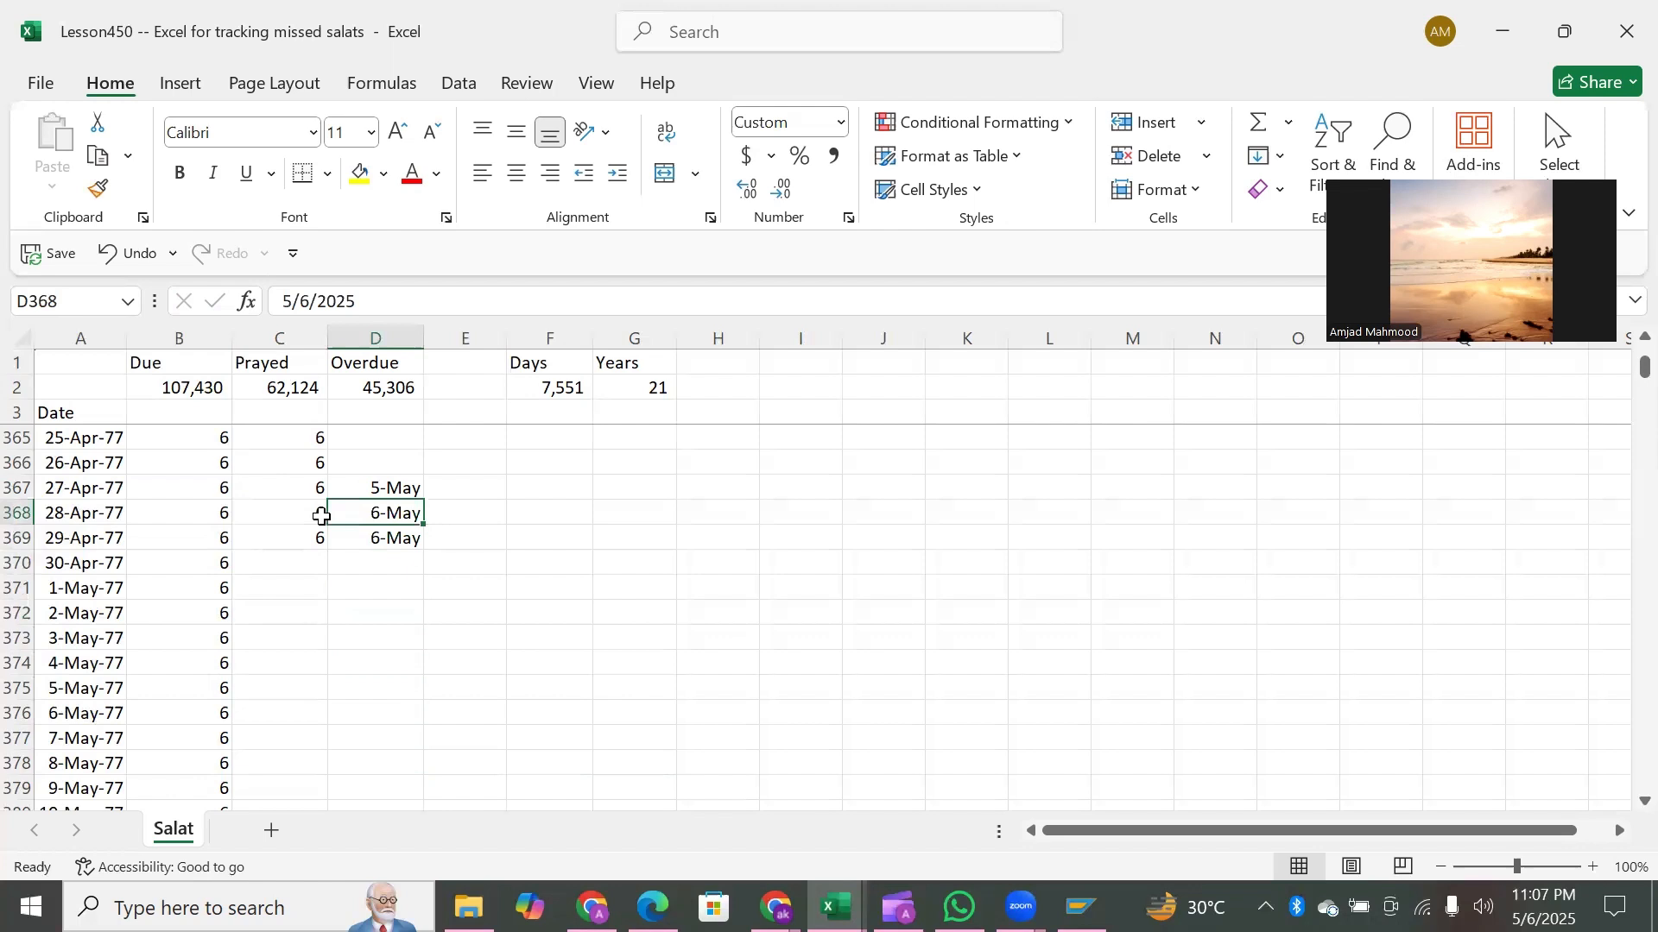
key(Down)
key(Down)
key(Up)
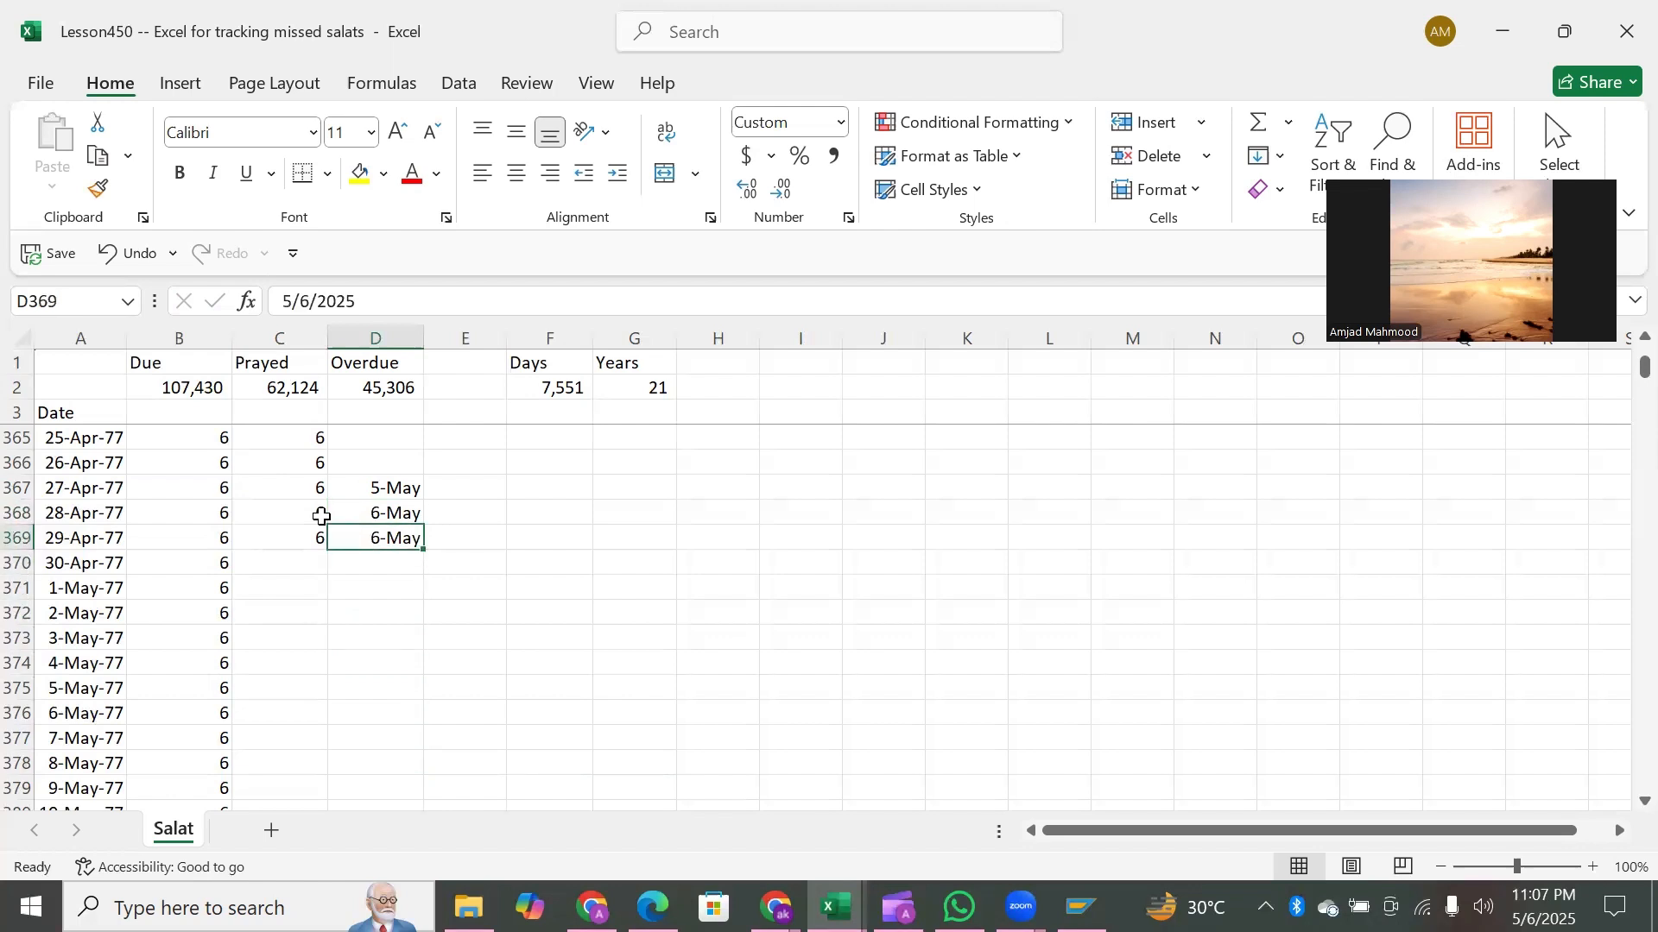
key(Down)
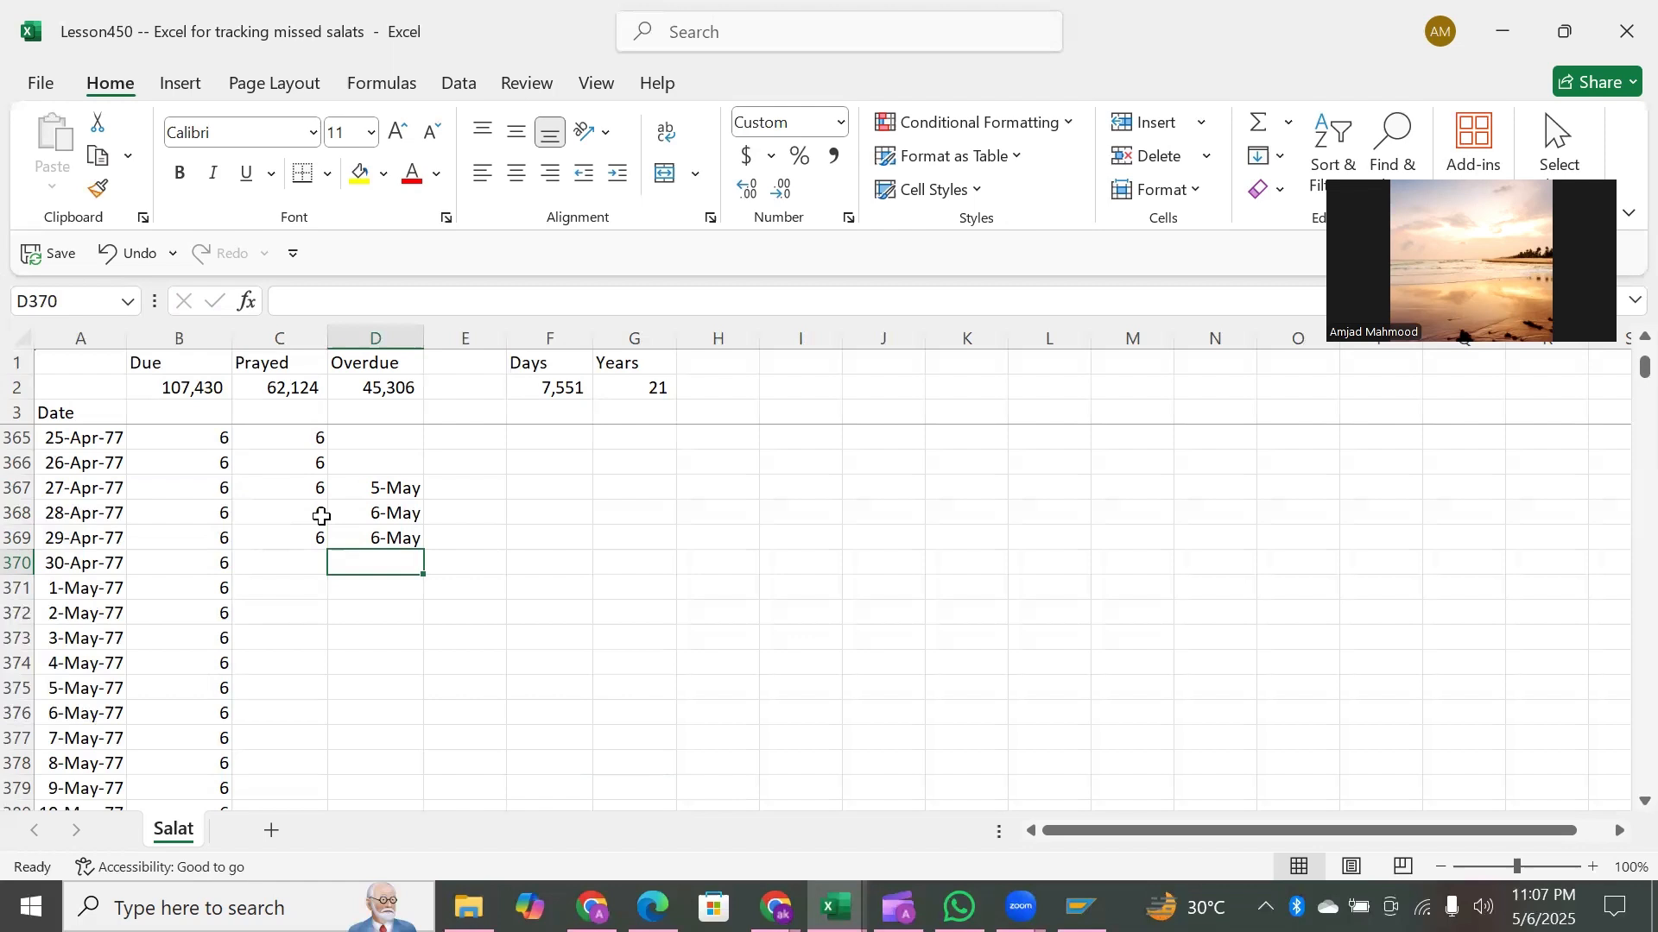
key(shift+Down)
key(shift+Down)
key(shift+Down)
key(shift+Down)
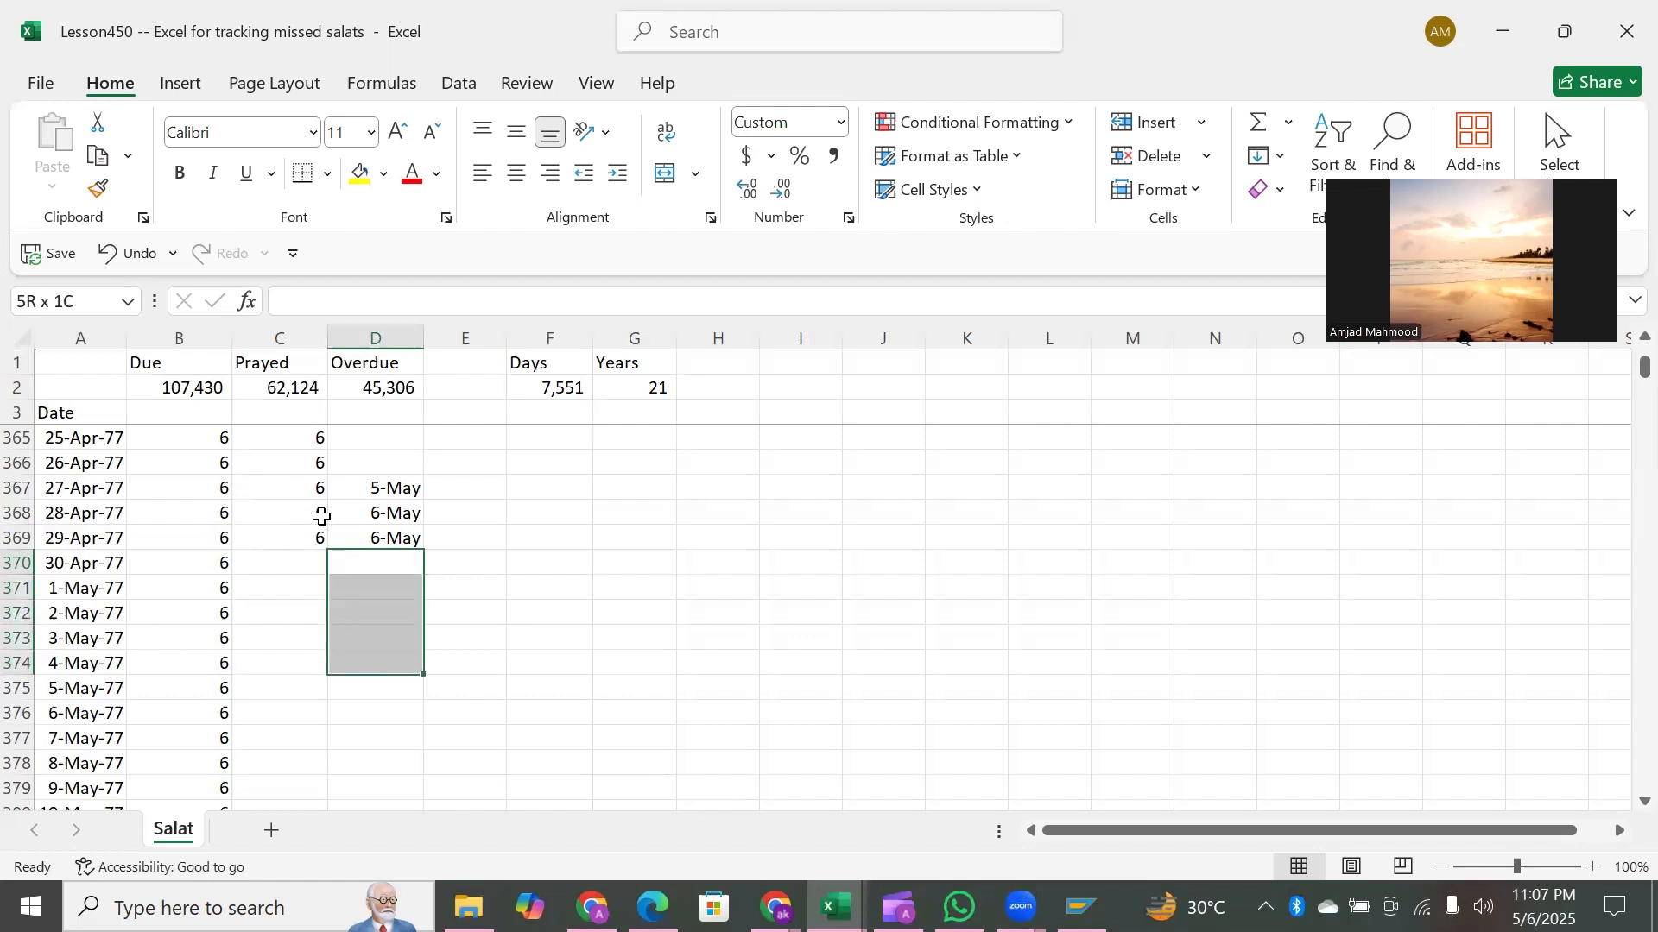
key(shift+Up)
key(shift+Up)
key(shift+Up)
key(shift+Up)
key(shift+Down)
key(shift+Down)
key(shift+Down)
key(shift+Down)
text(7)
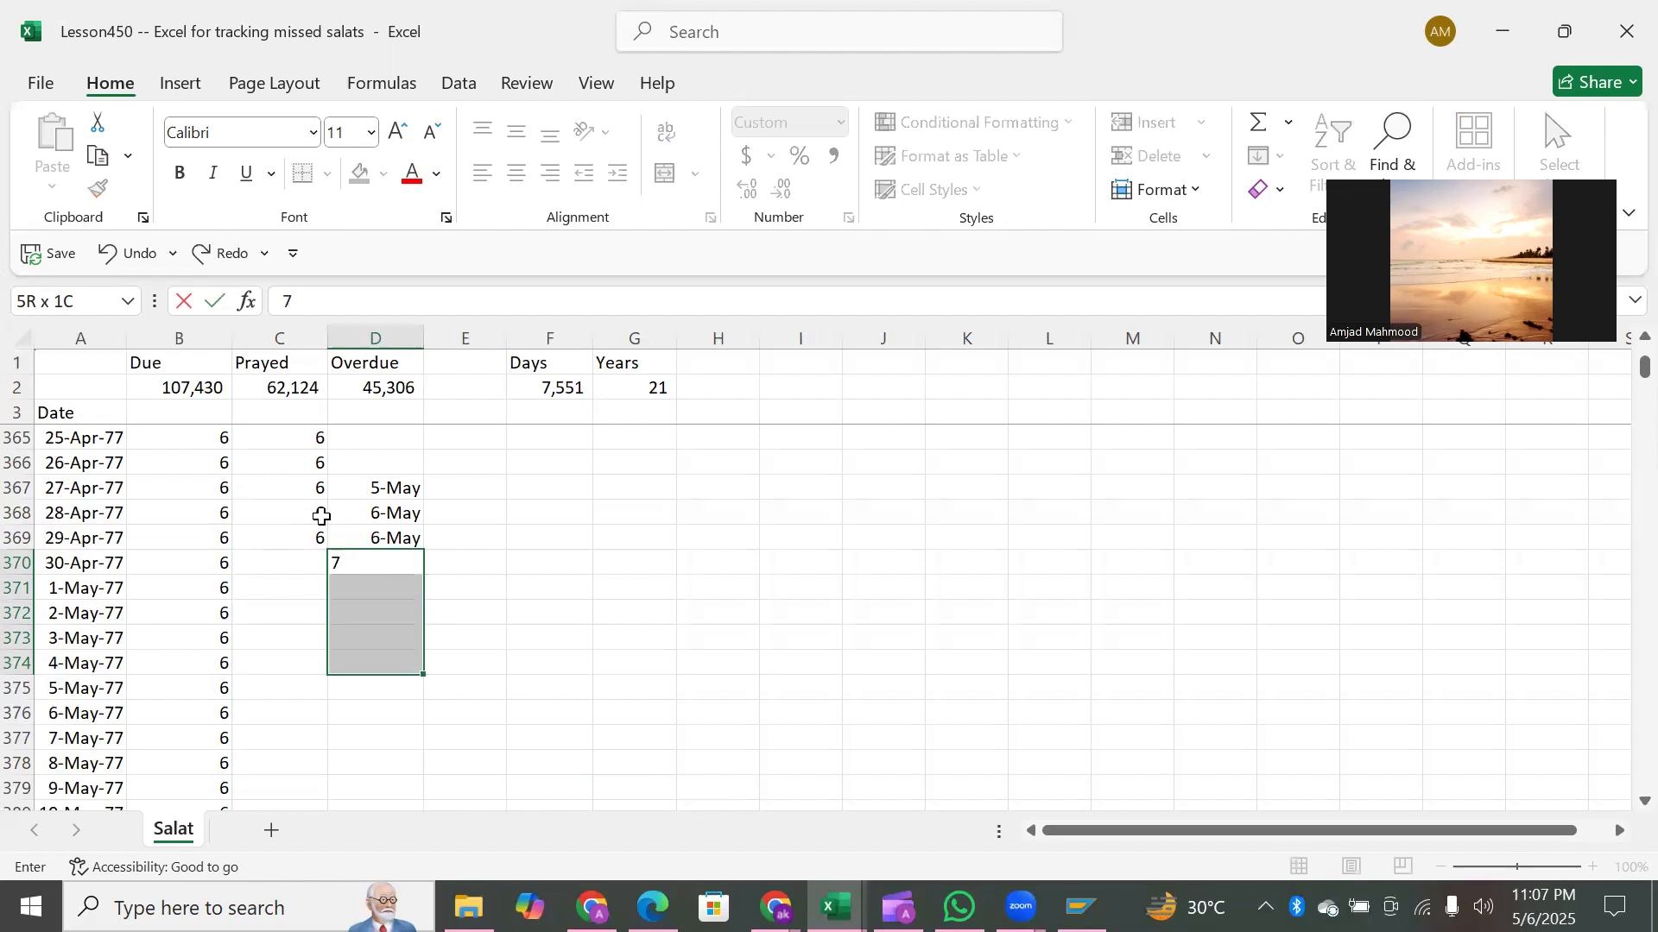
text(-may)
key(ctrl+Return)
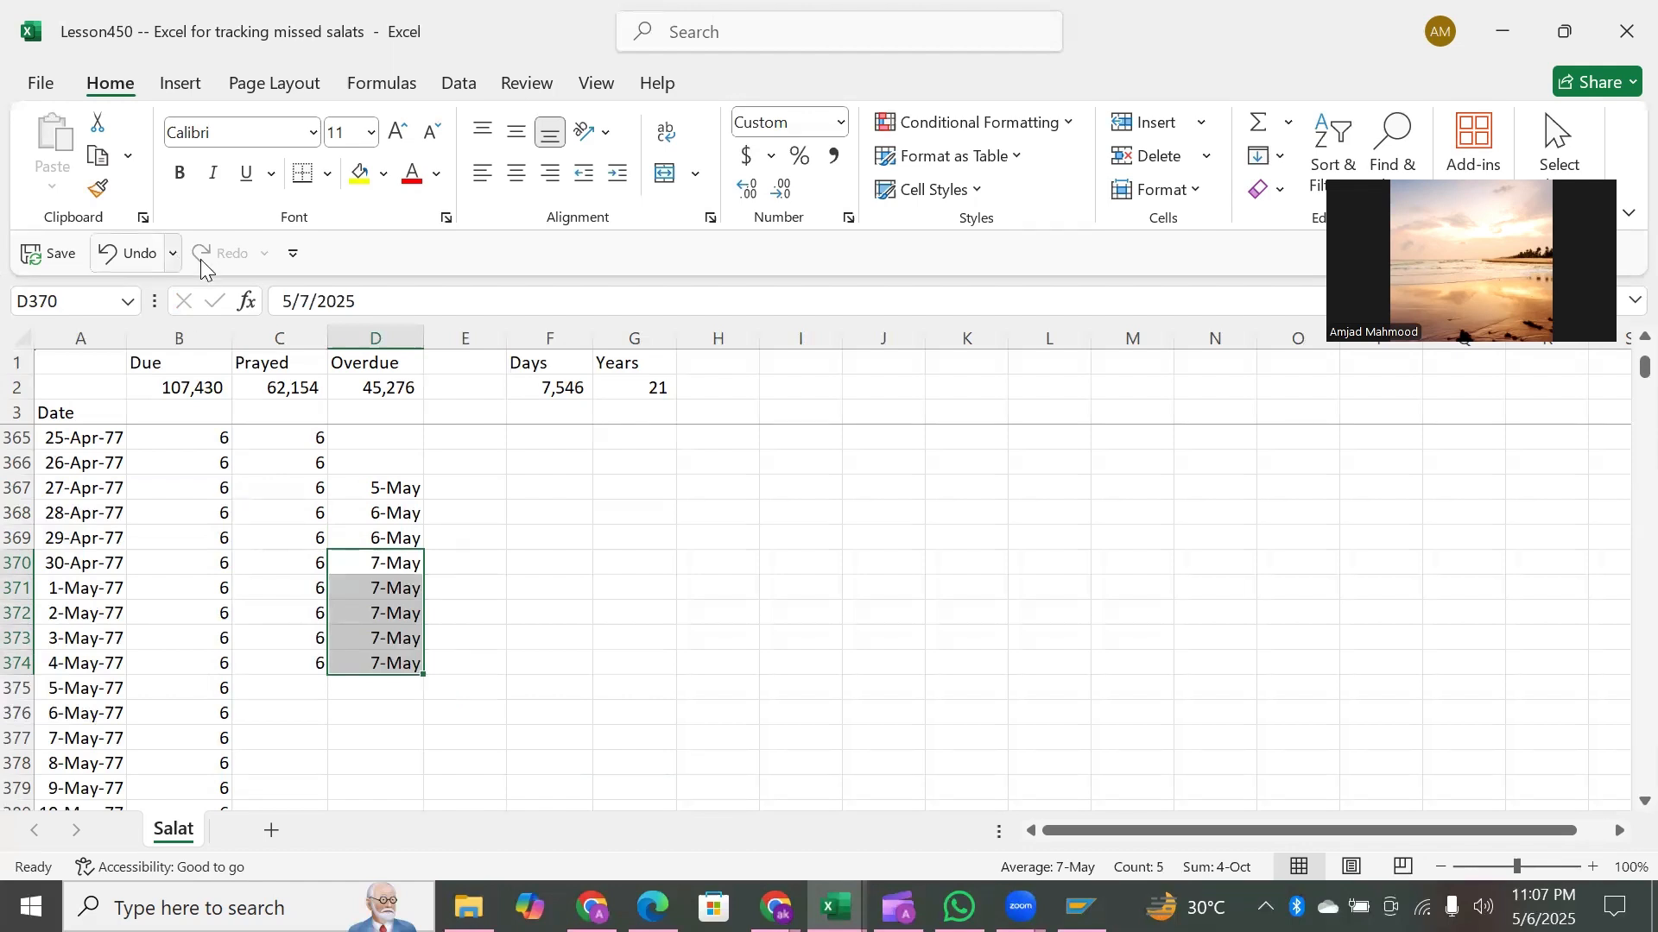
Check the Prayed total in C2 and the Overdue total in D2.
click(270, 383)
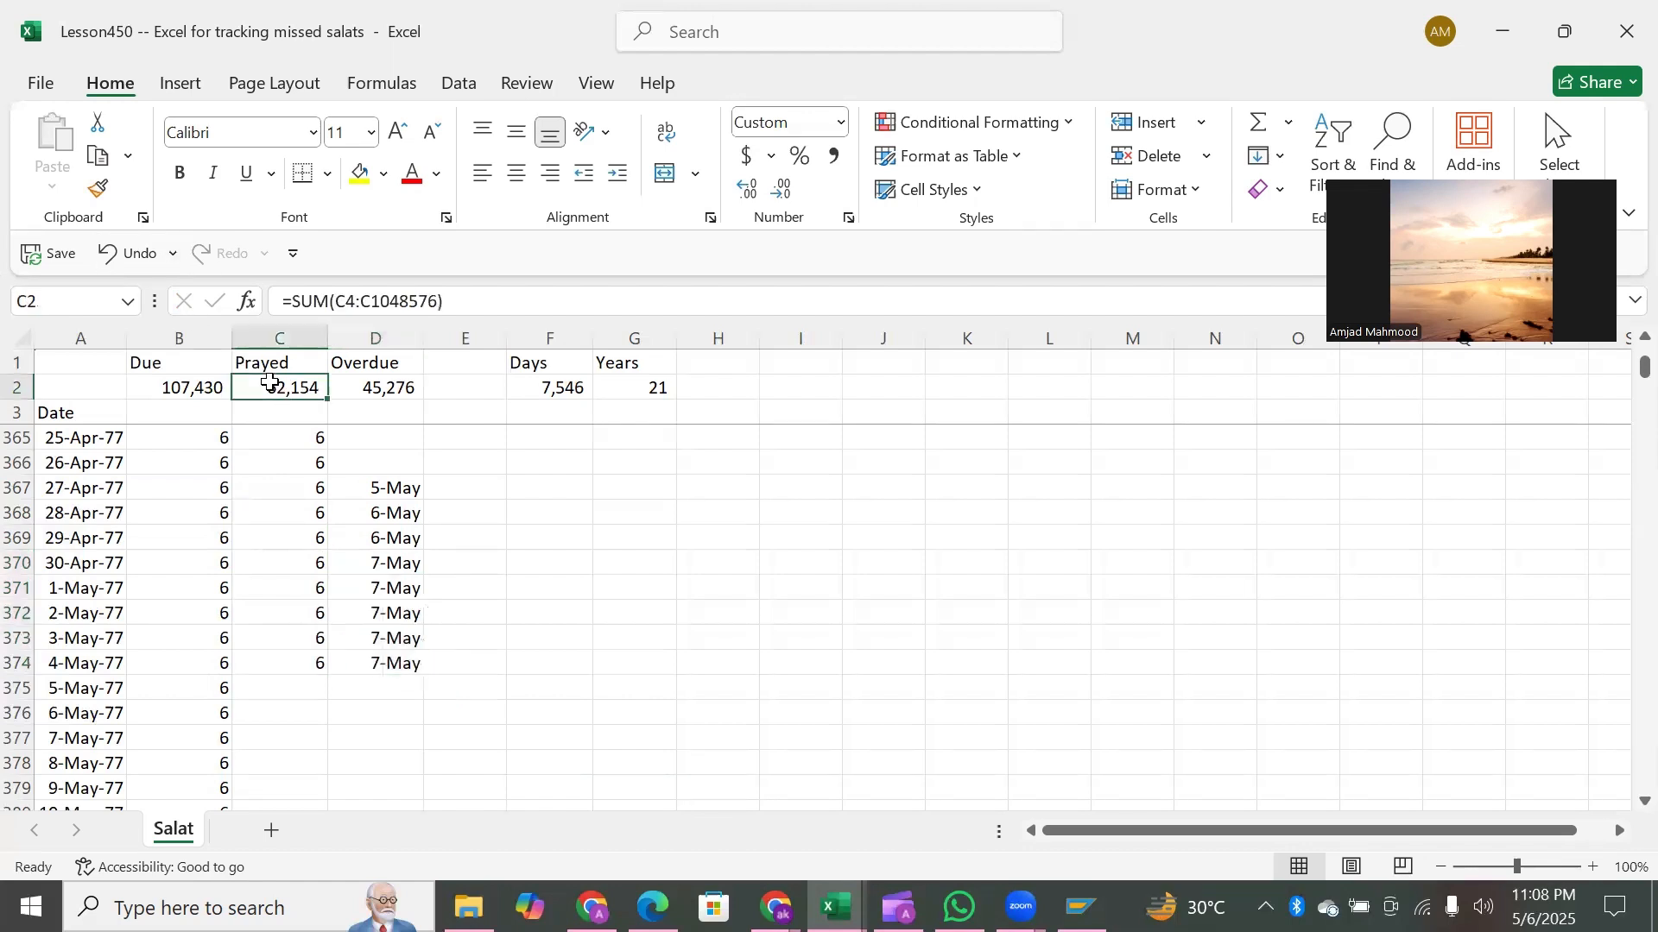
key(Right)
key(Left)
Clear the five 7-May date entries in D370 through D374.
click(372, 566)
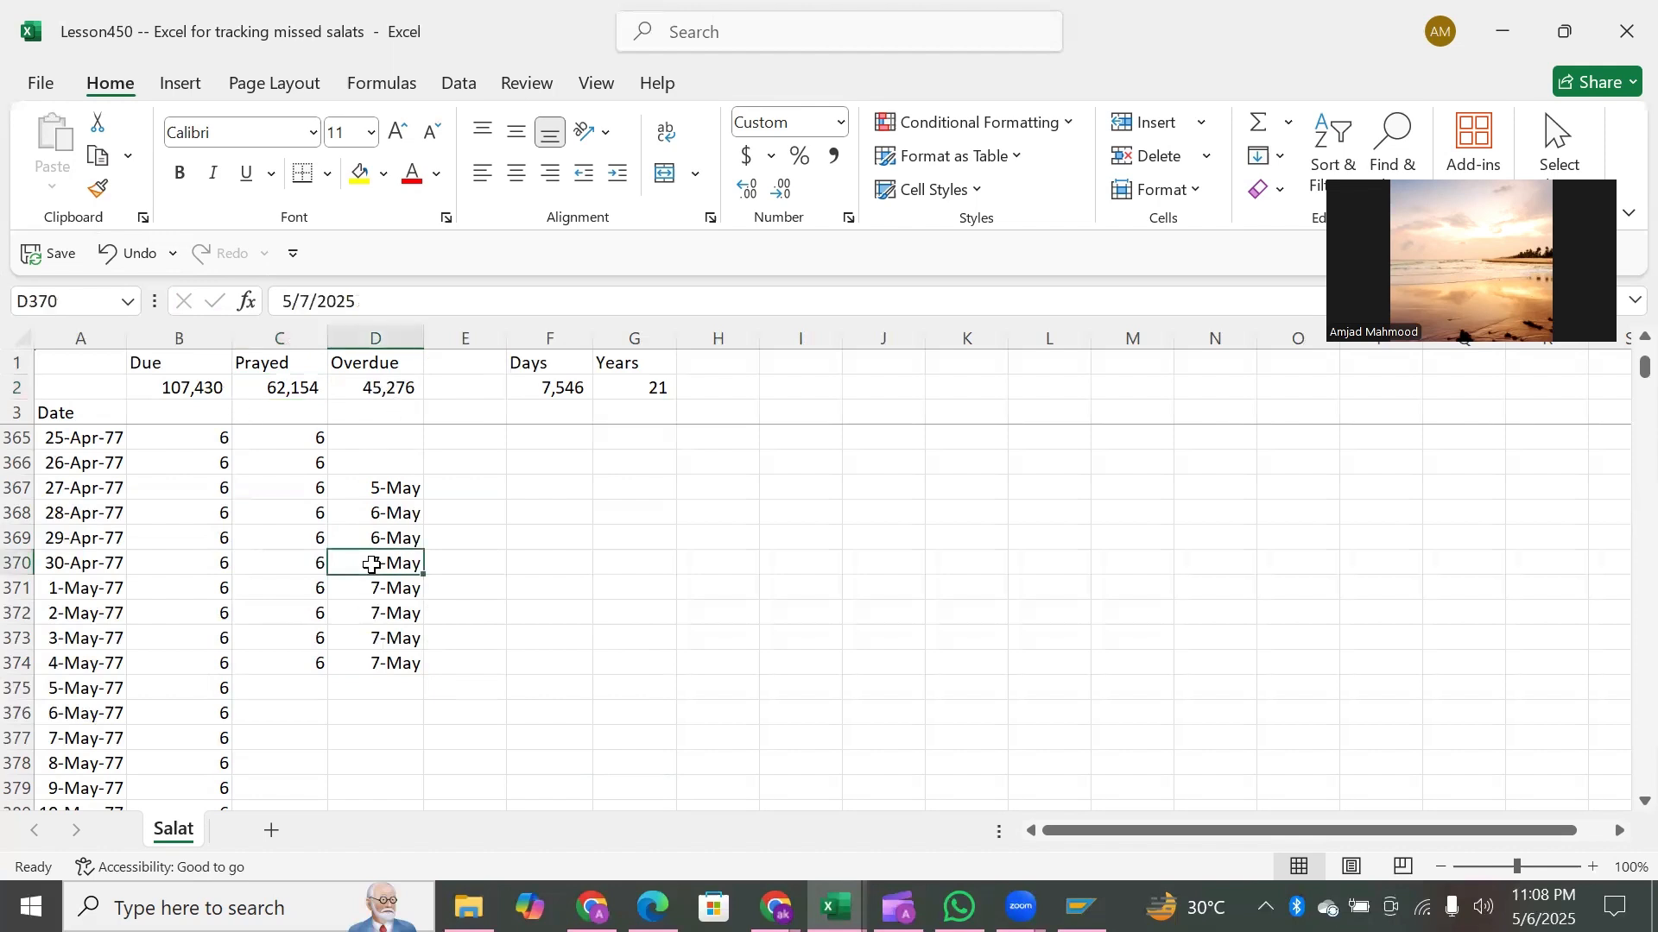
key(shift+Down)
key(shift+Down)
key(shift+Down)
key(shift+Down)
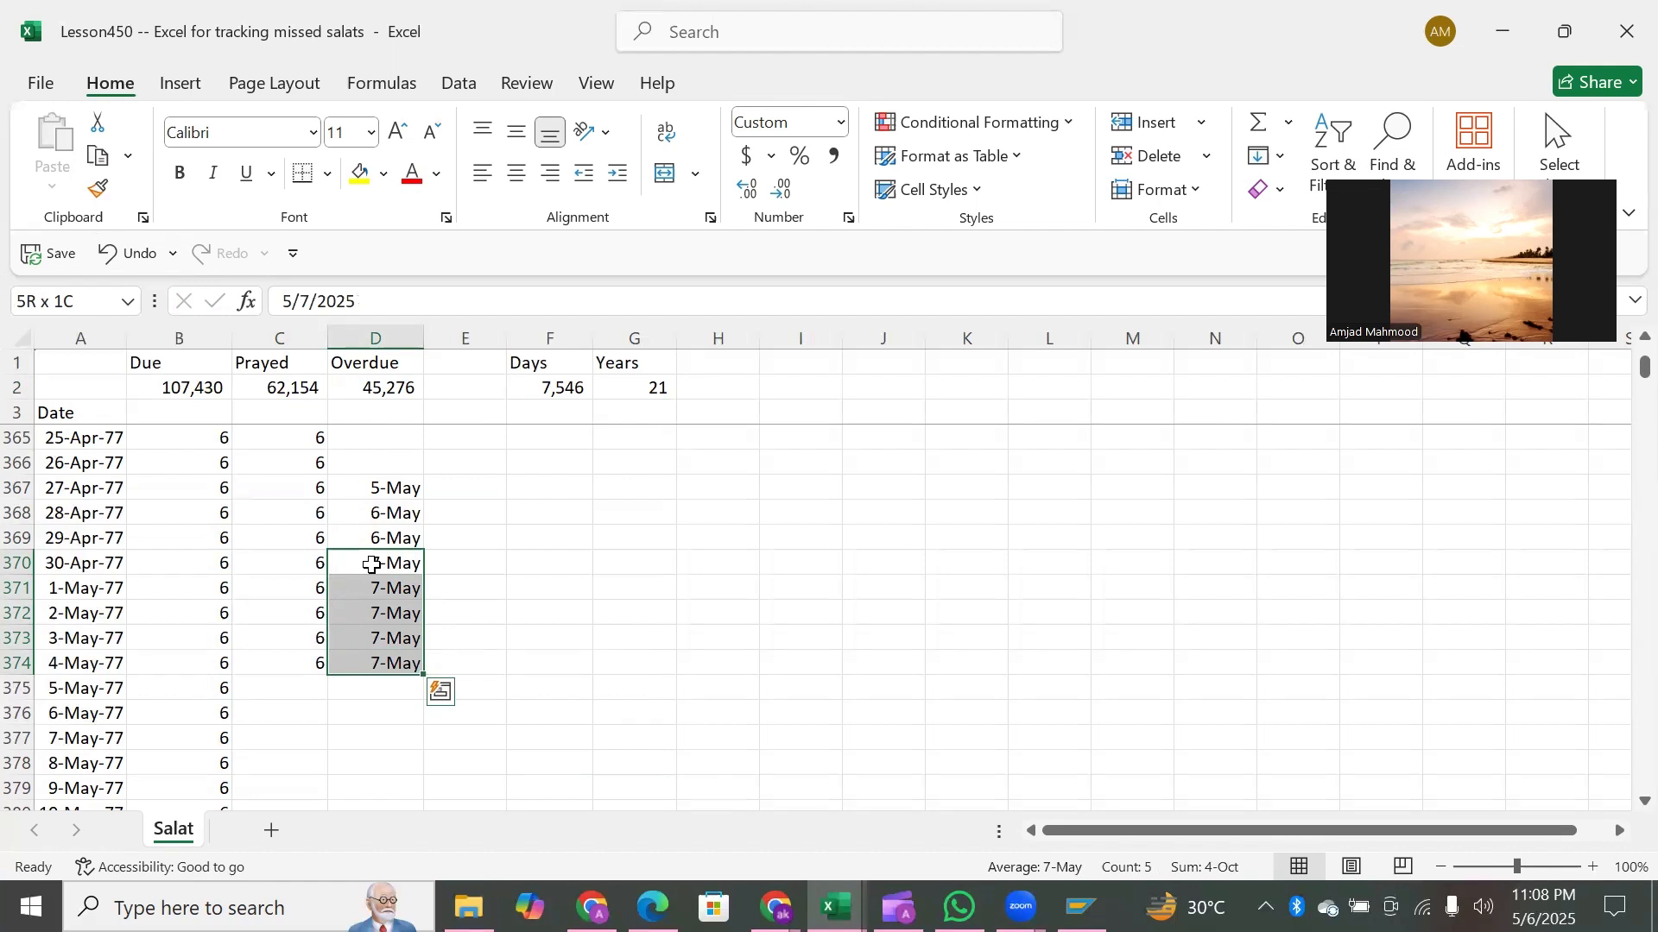
key(Delete)
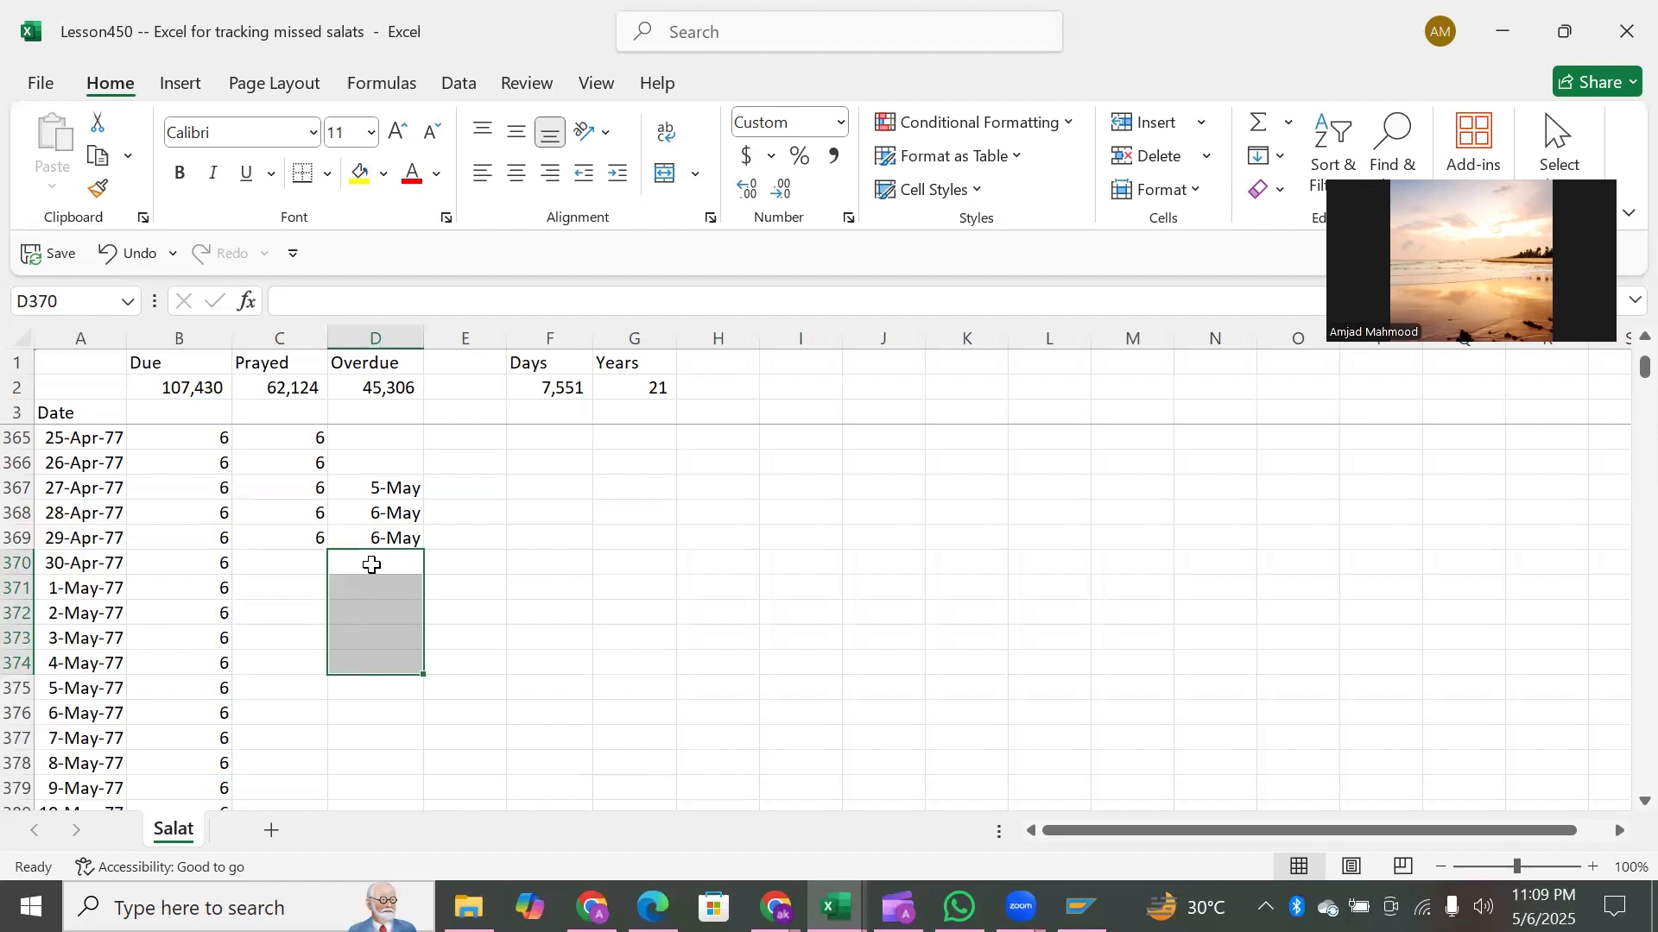
Insert a 2-D pie chart of the Due, Prayed and Overdue totals in B1:D2.
drag(142, 358, 391, 394)
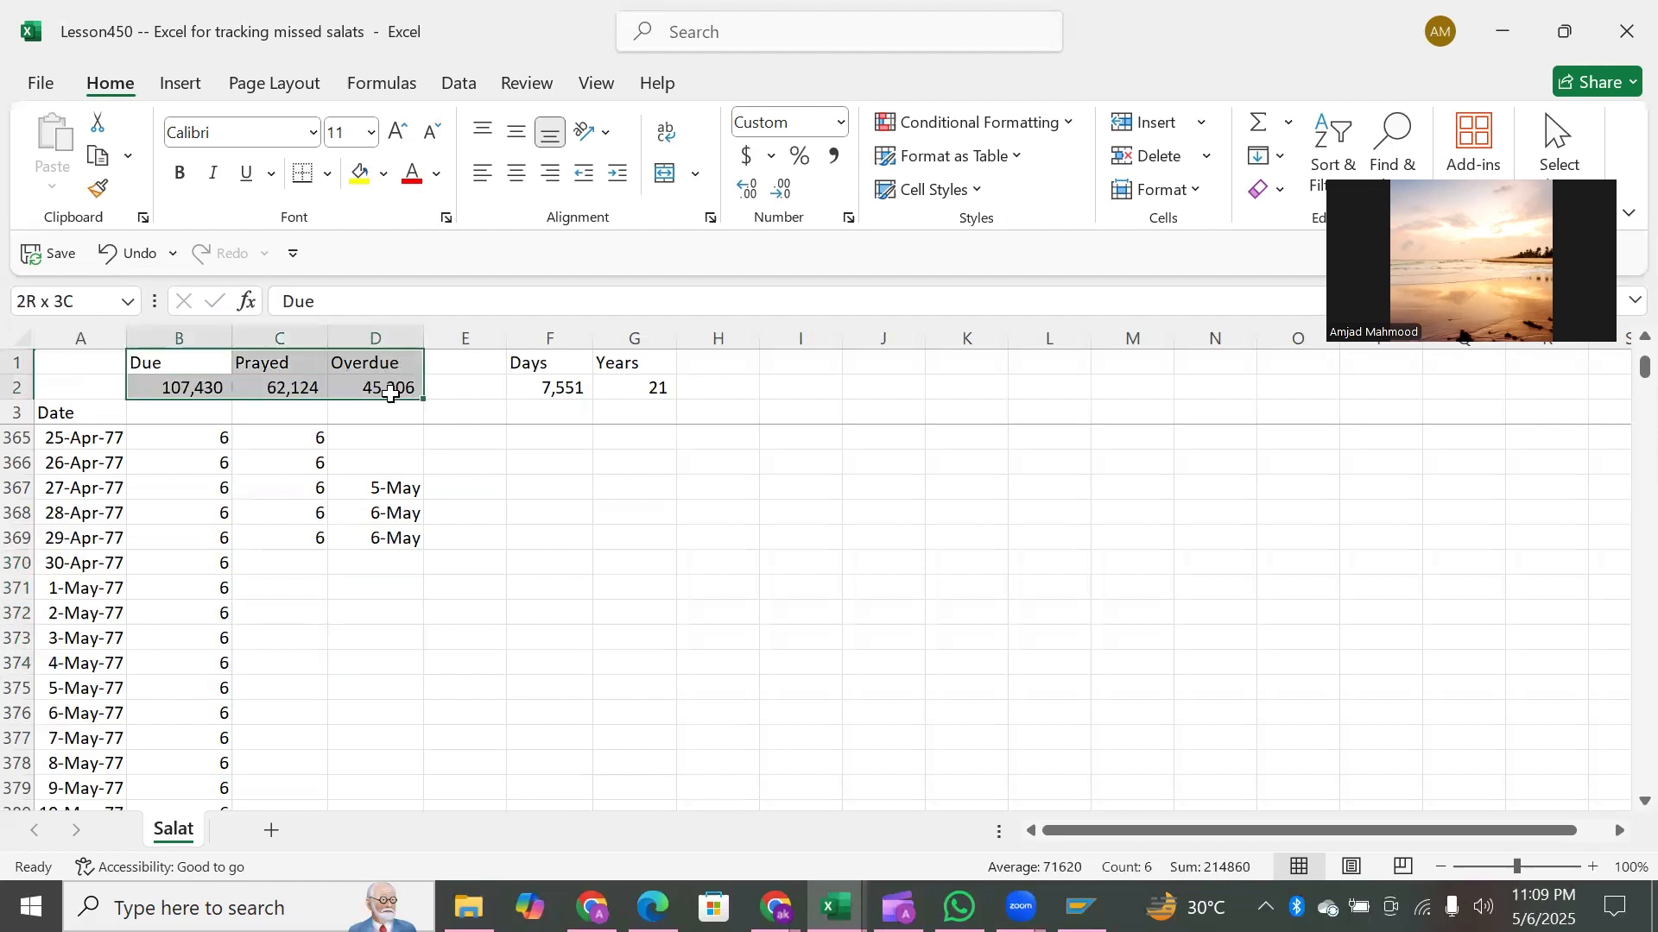
click(183, 84)
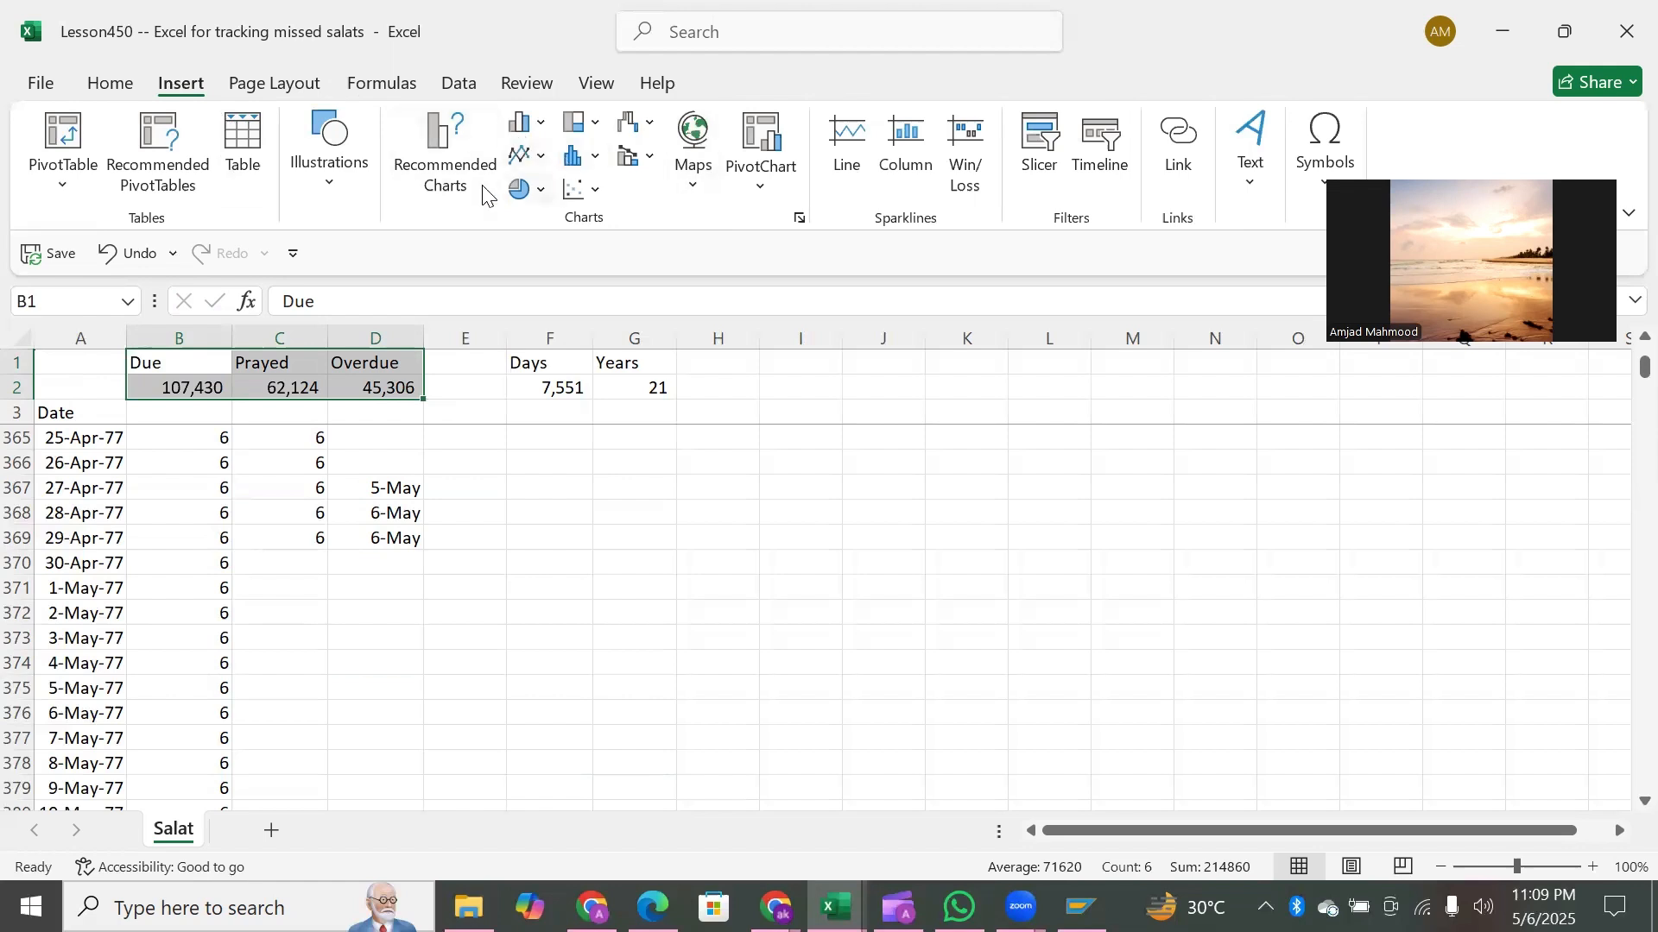
click(542, 190)
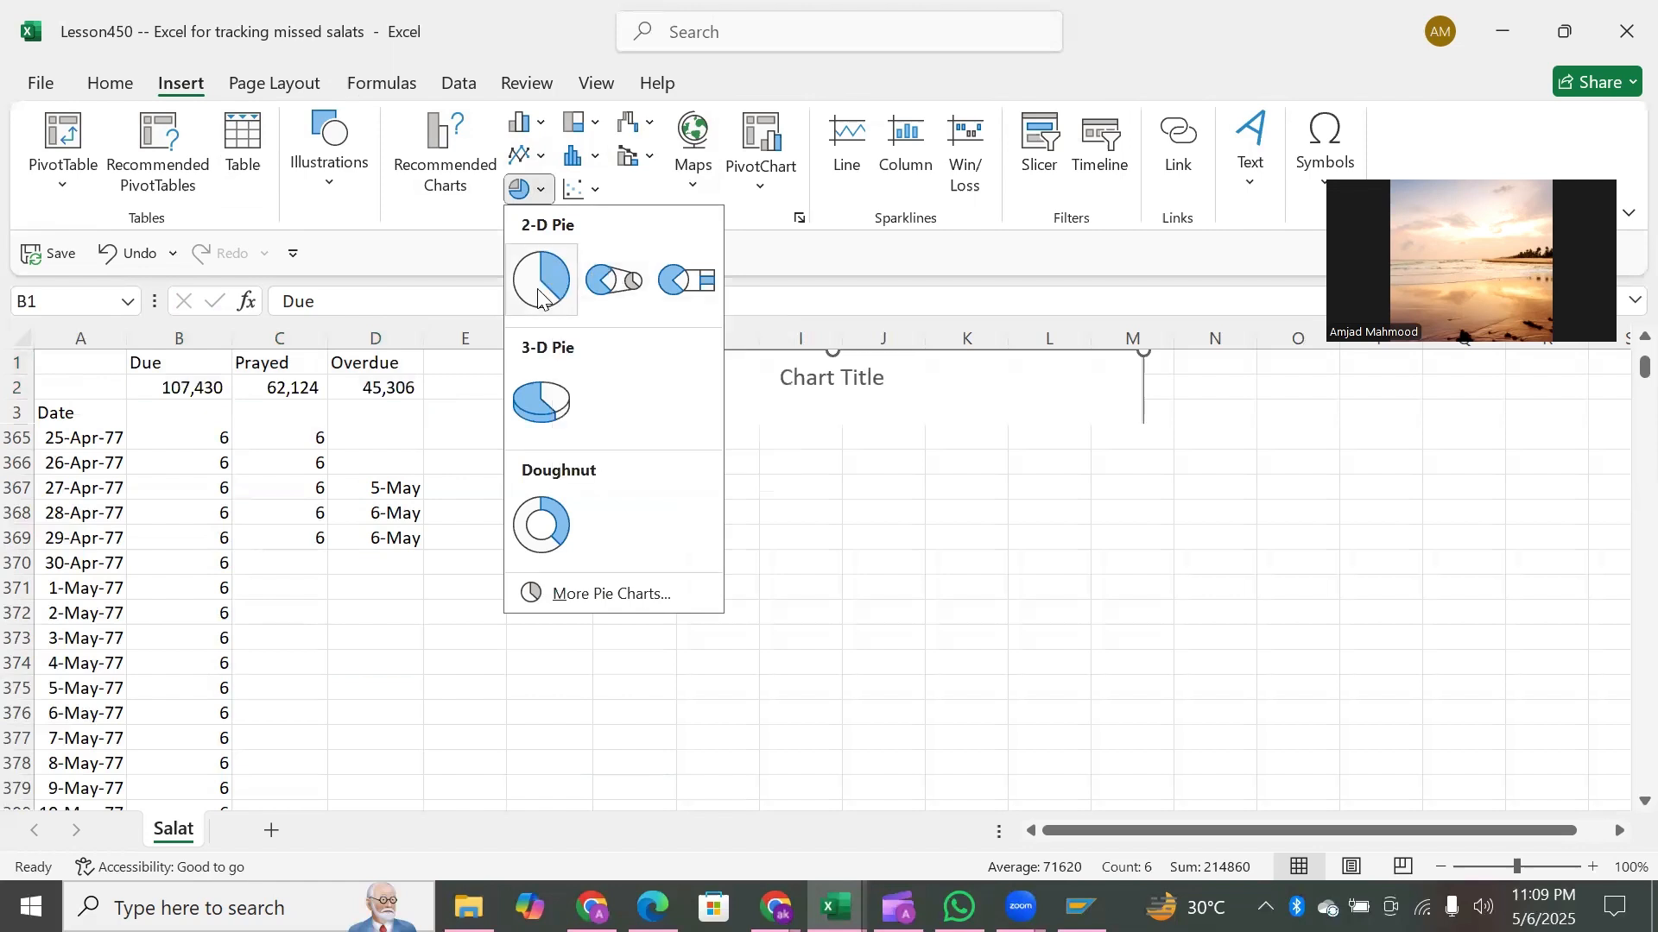
click(539, 295)
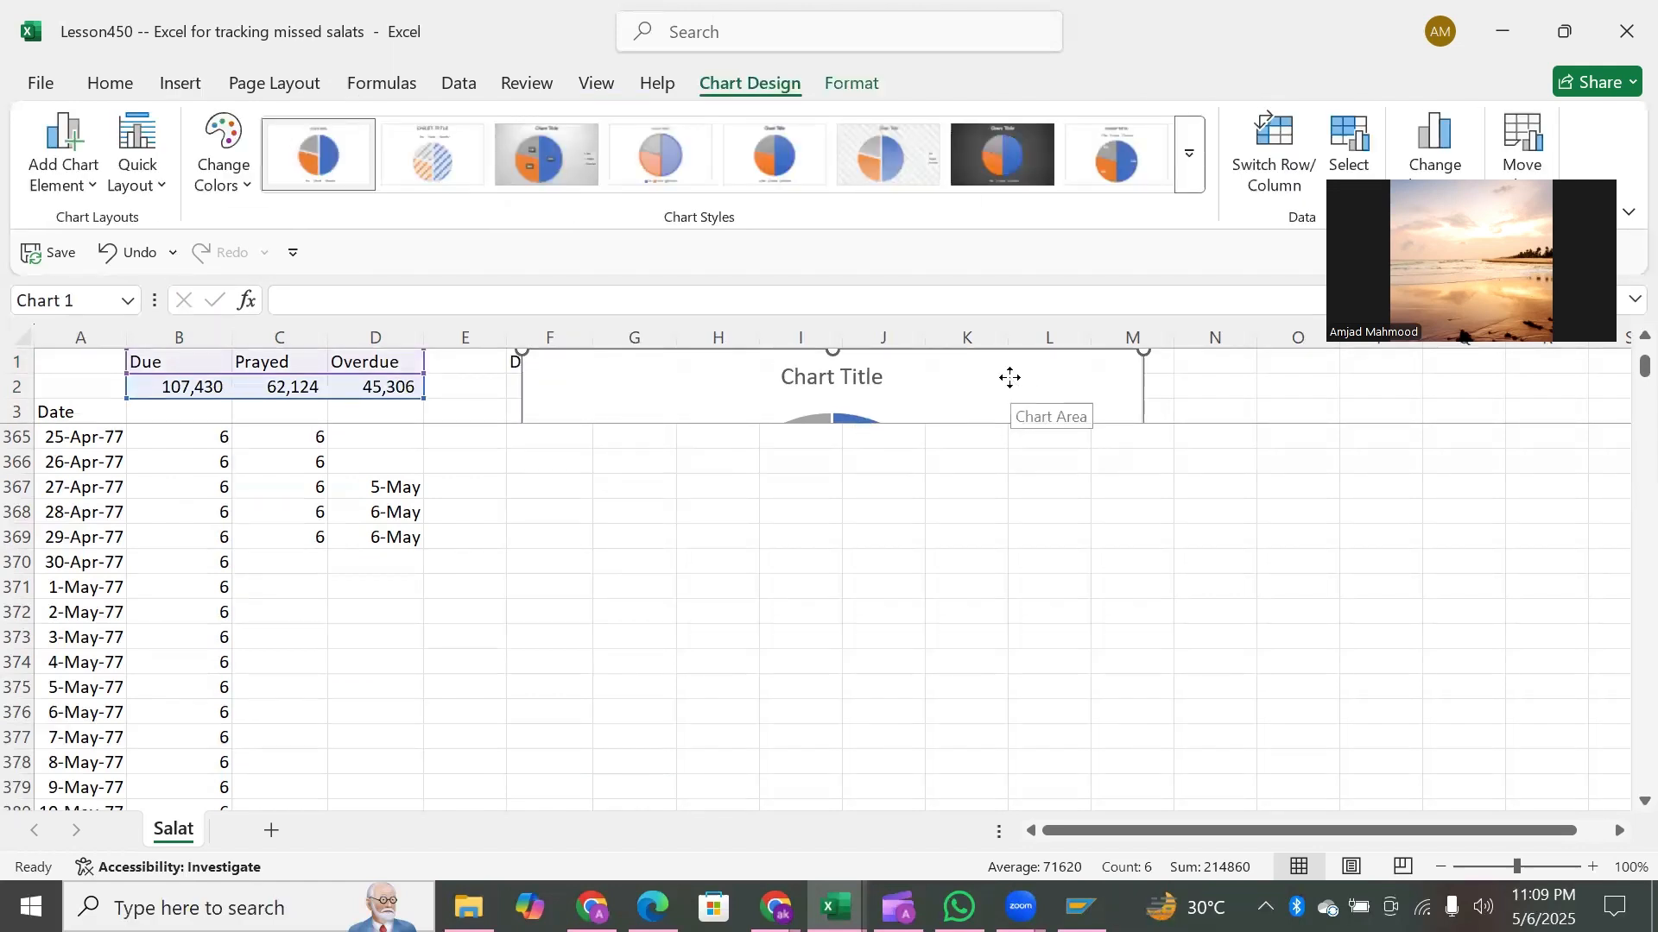
Move the pie chart below the frozen header rows and check the values of its Prayed and Overdue slices.
drag(1007, 374, 1119, 489)
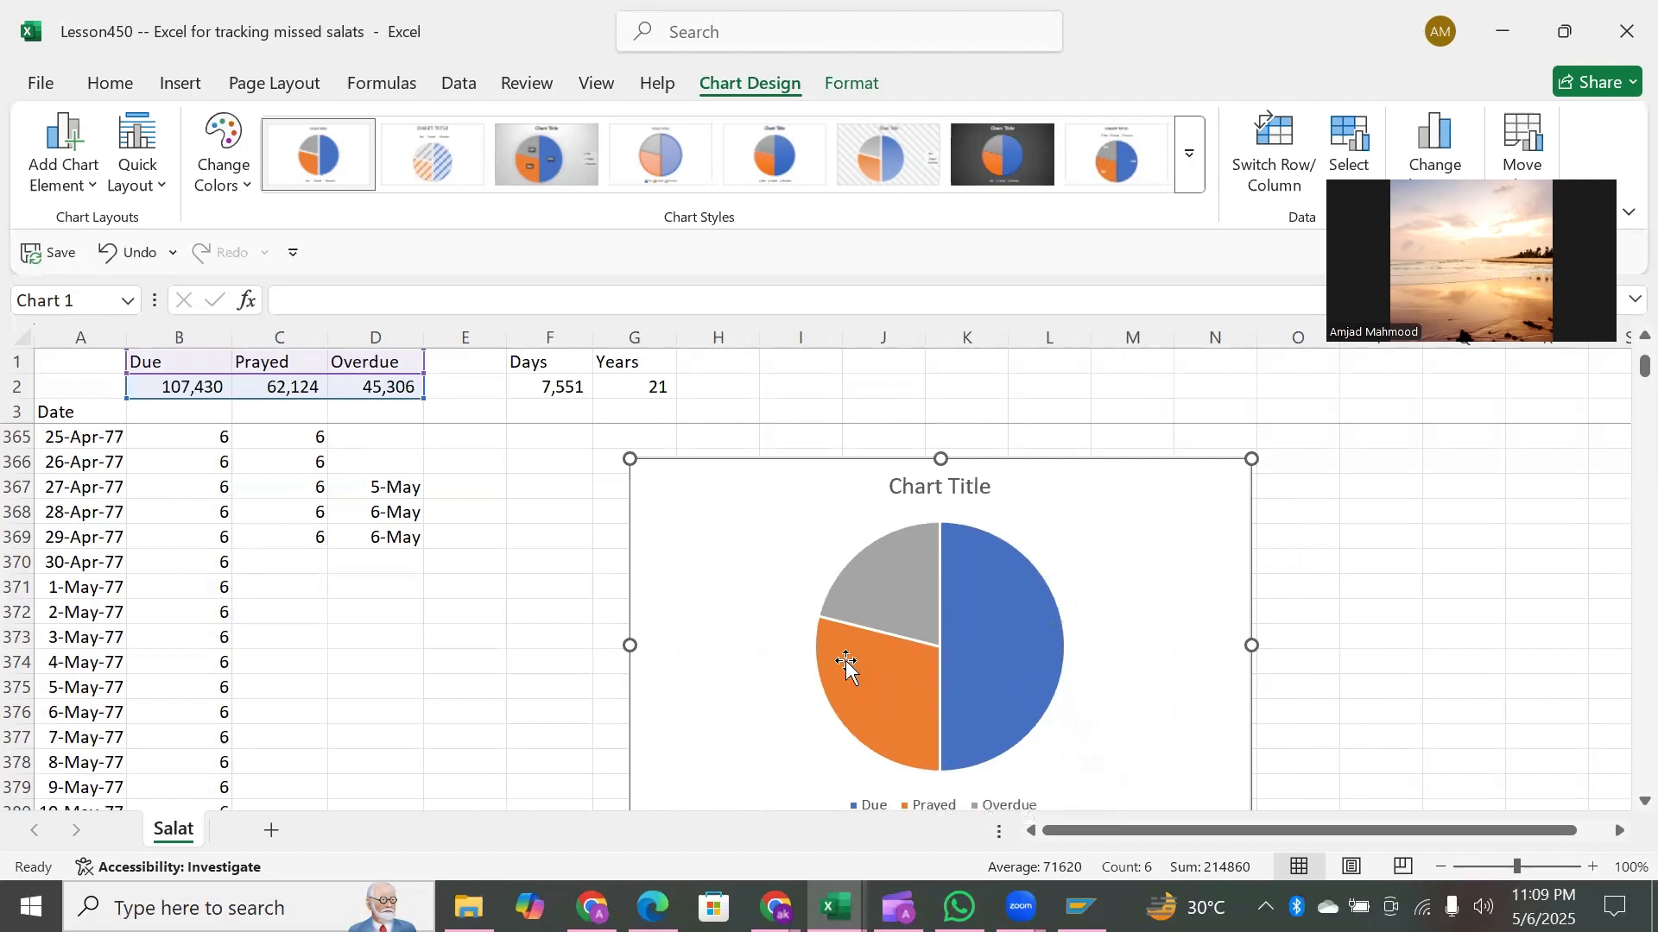
mouse_move(872, 665)
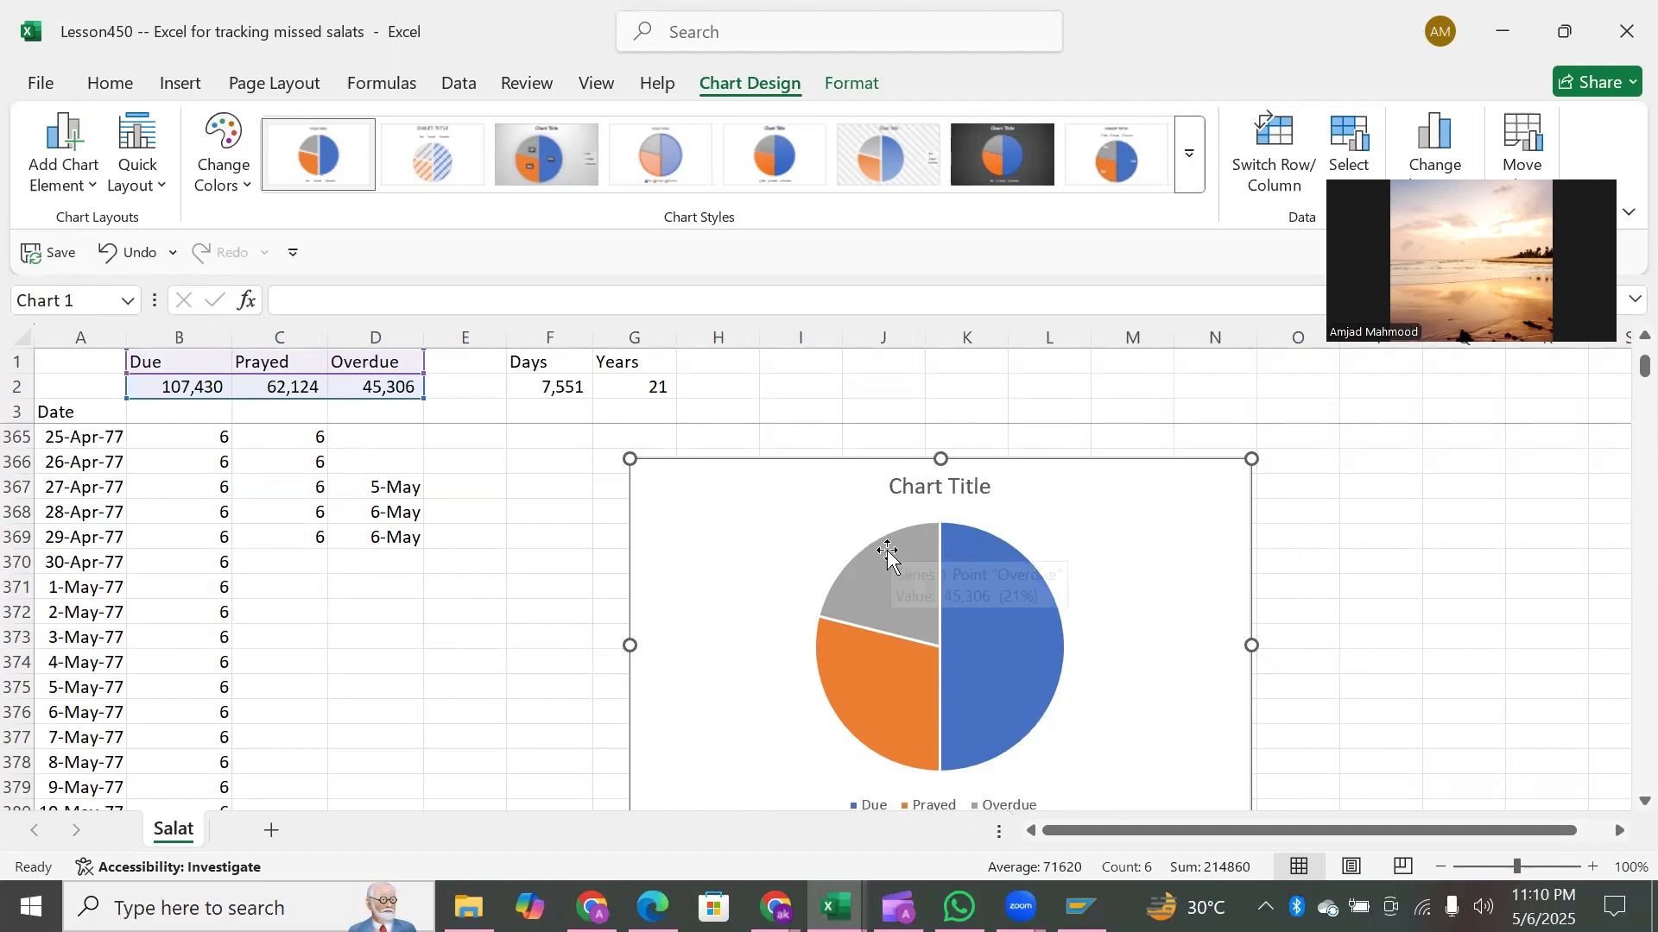
mouse_move(872, 583)
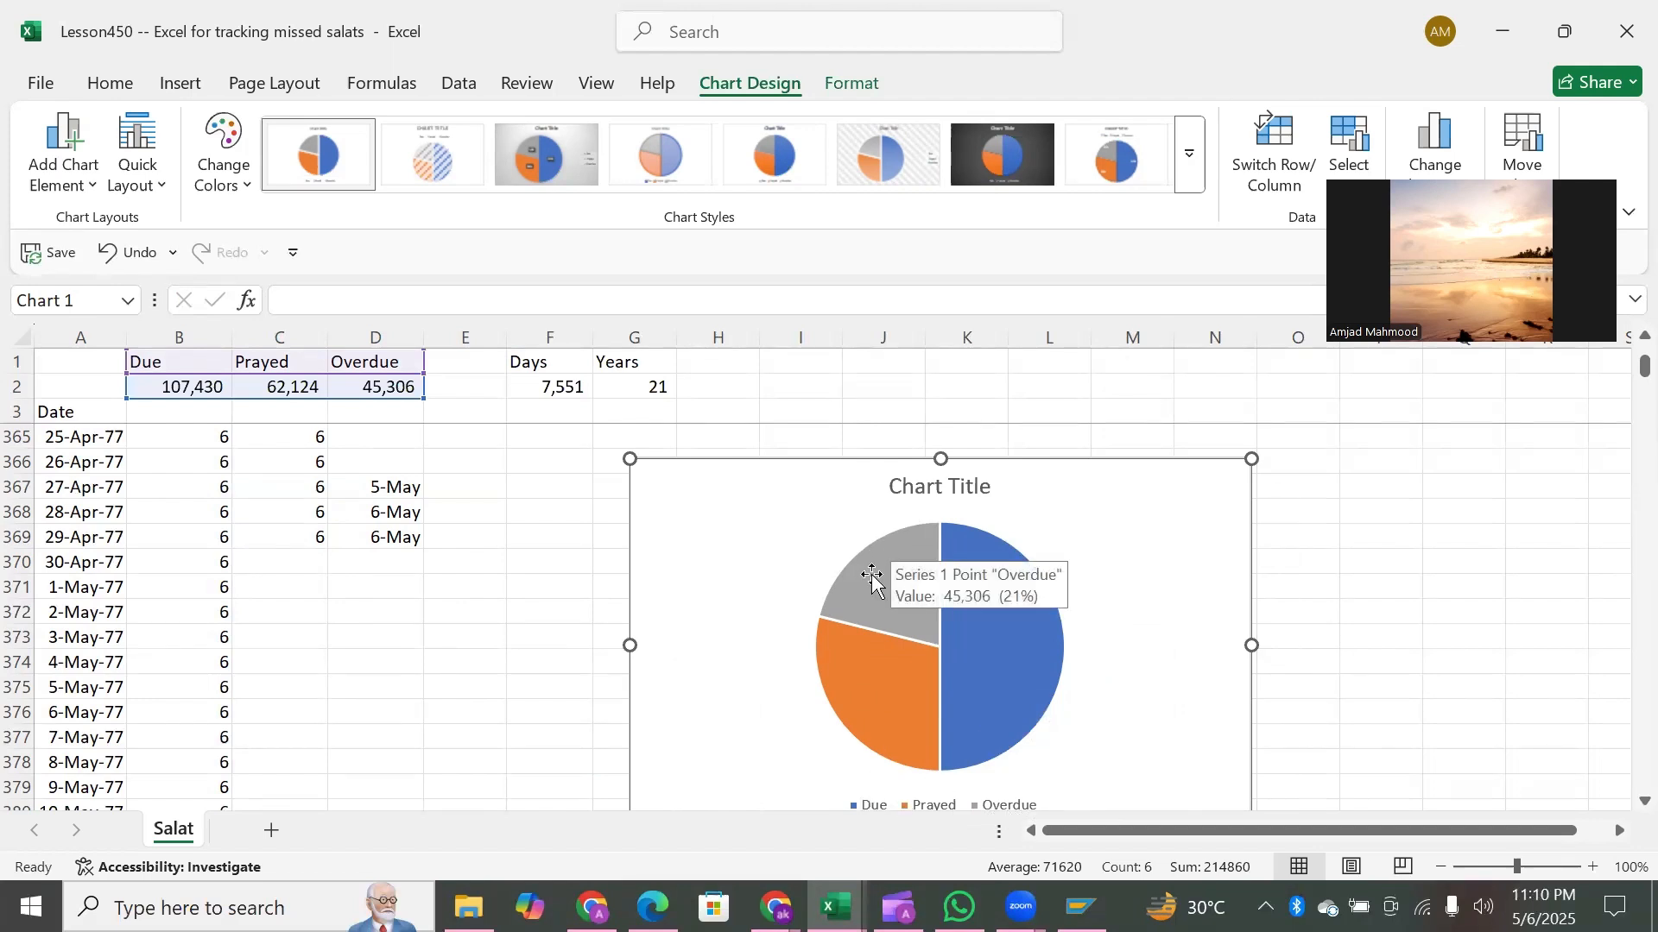